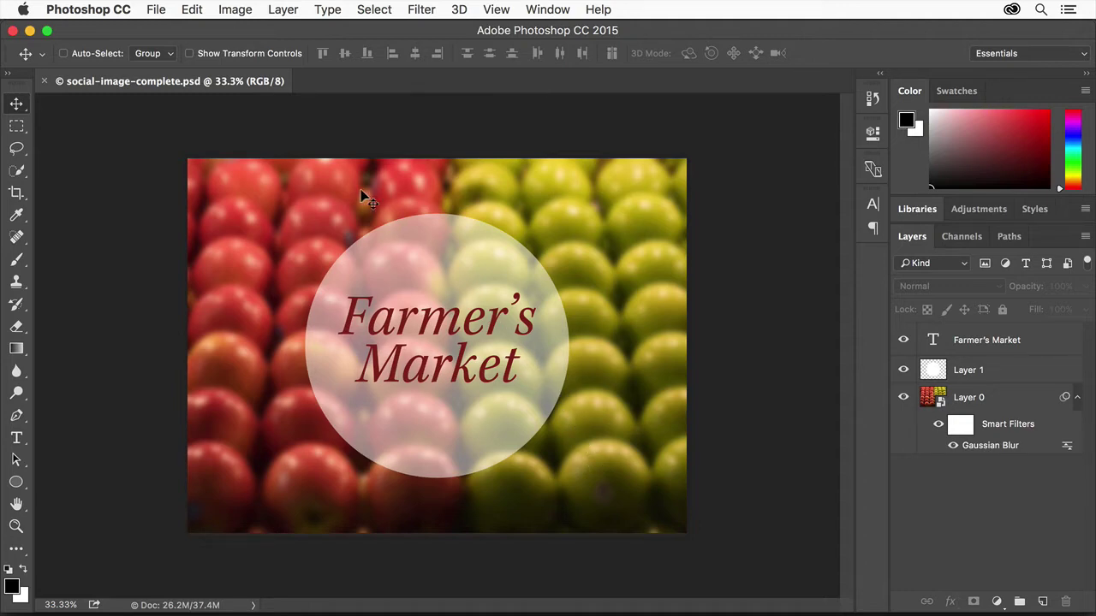
Open the image social-image-start.jpg from the Desktop
left_click(156, 11)
left_click(178, 46)
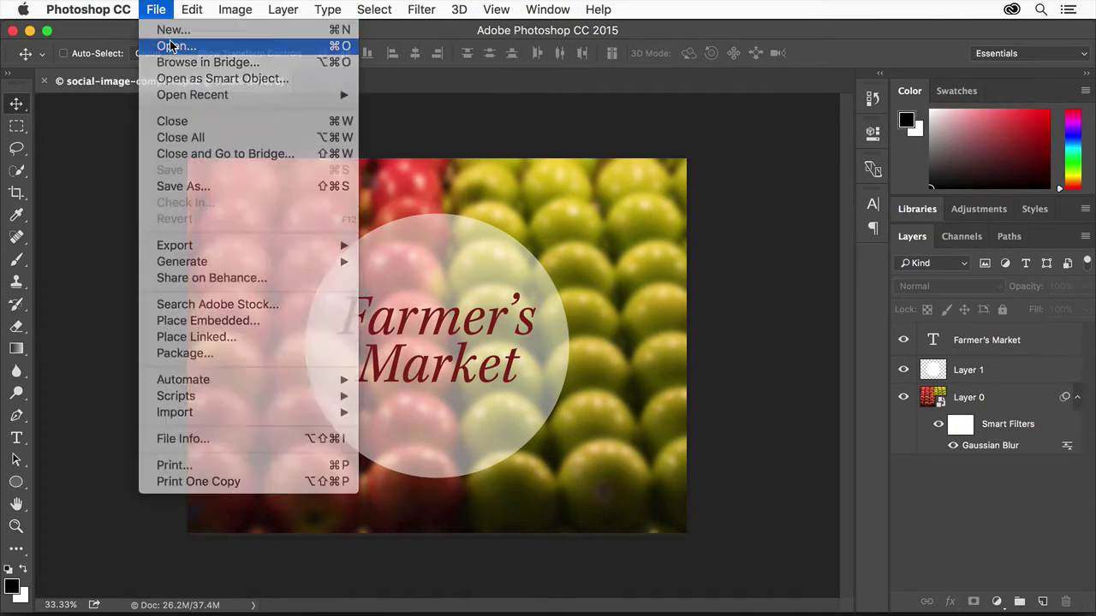
left_click(405, 172)
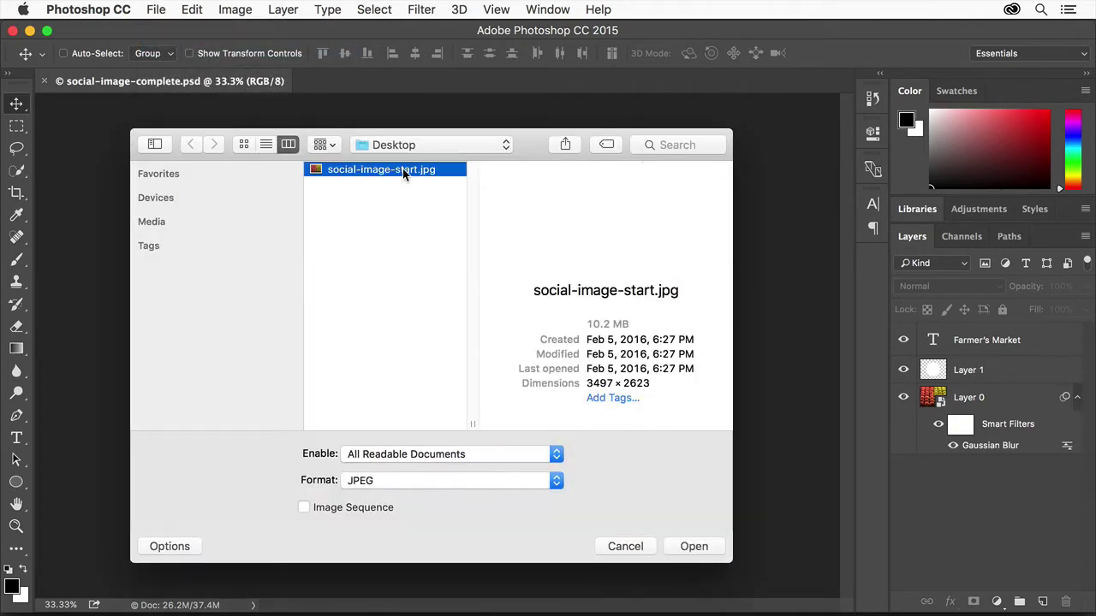
left_click(716, 548)
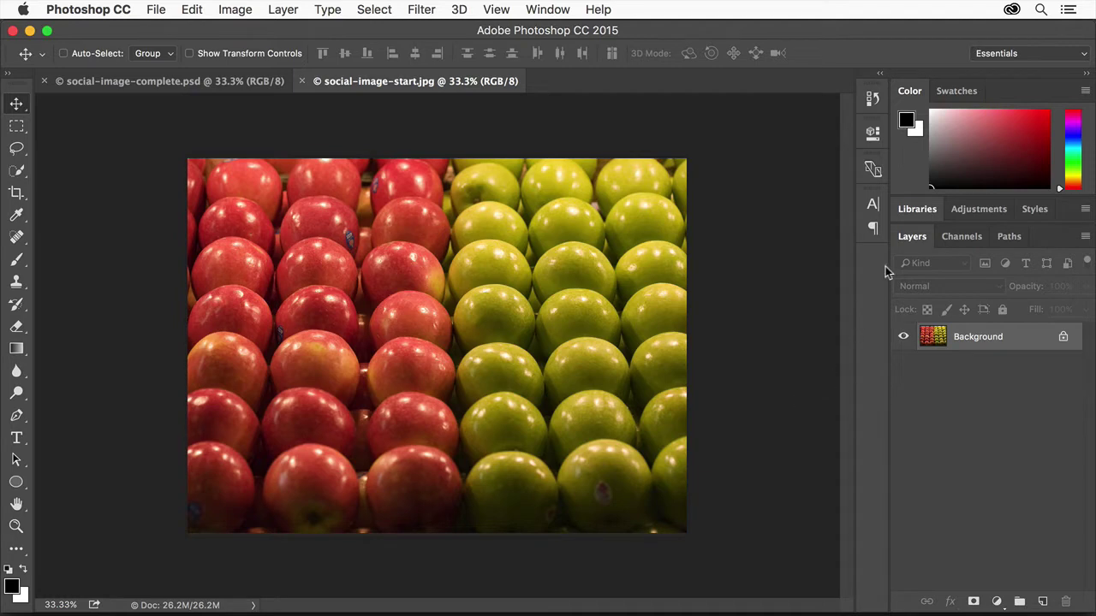
Search Adobe Stock for "Farmer" from the Libraries and close the library view again
left_click(917, 210)
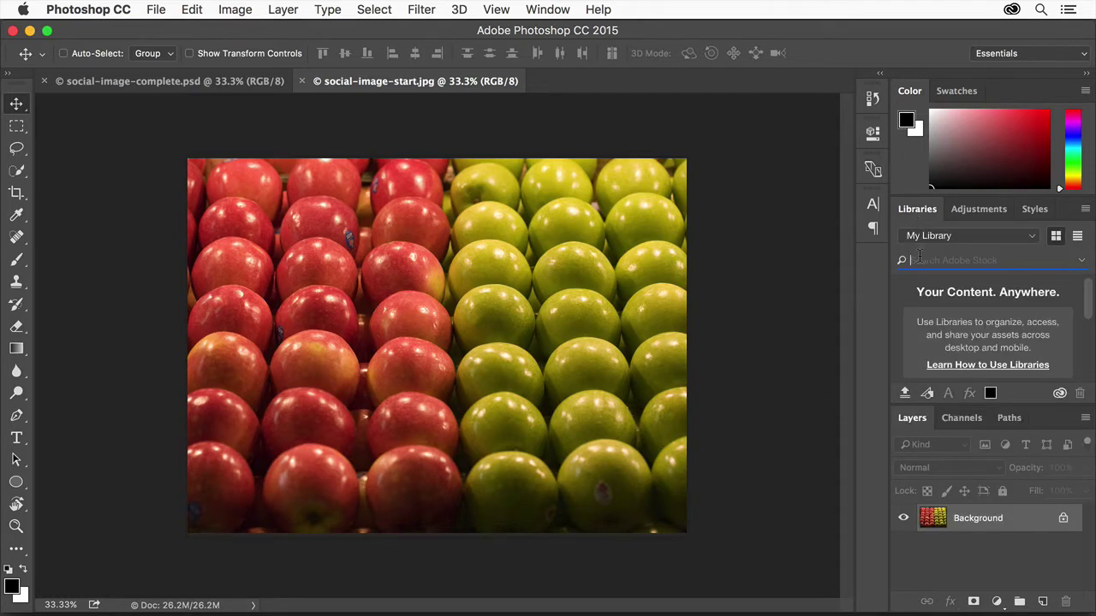
type("Farmer")
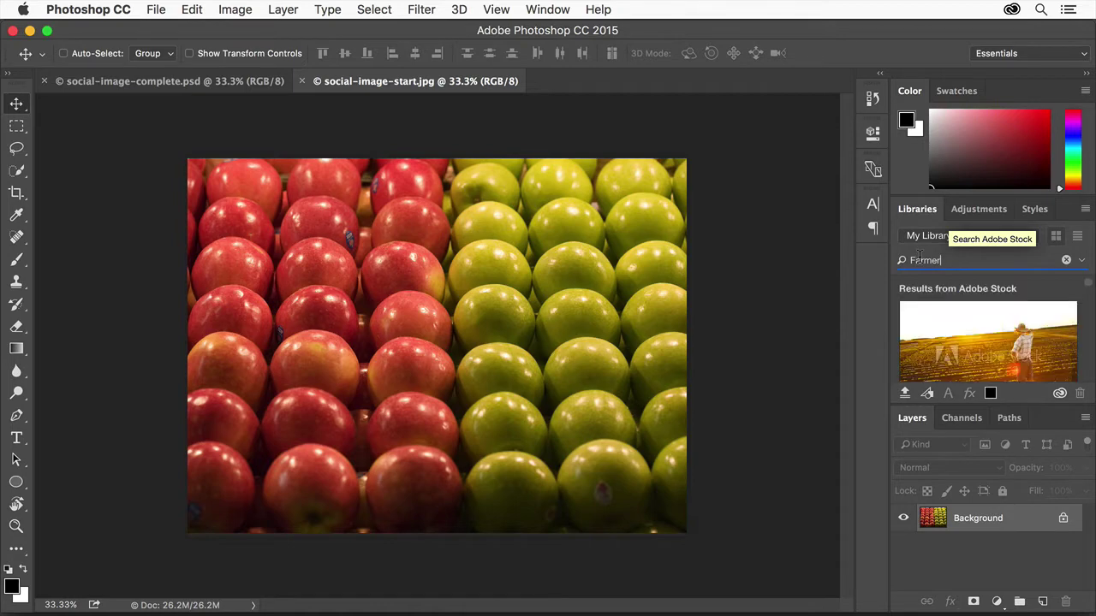
left_click(918, 212)
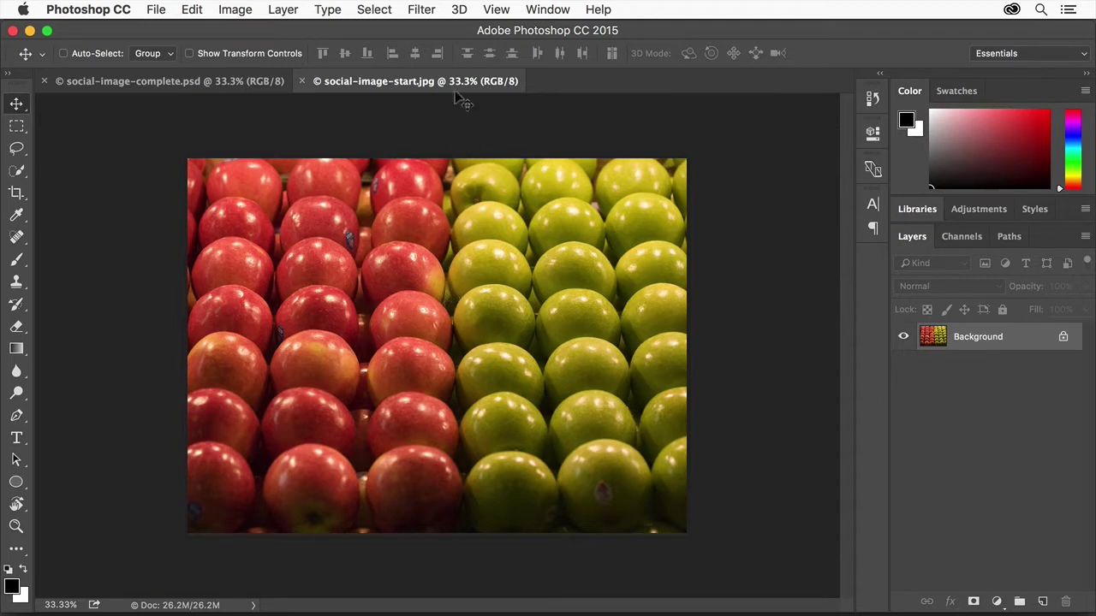
Convert the Background layer of the apple photo into a smart object for re-editable smart filters
left_click(434, 12)
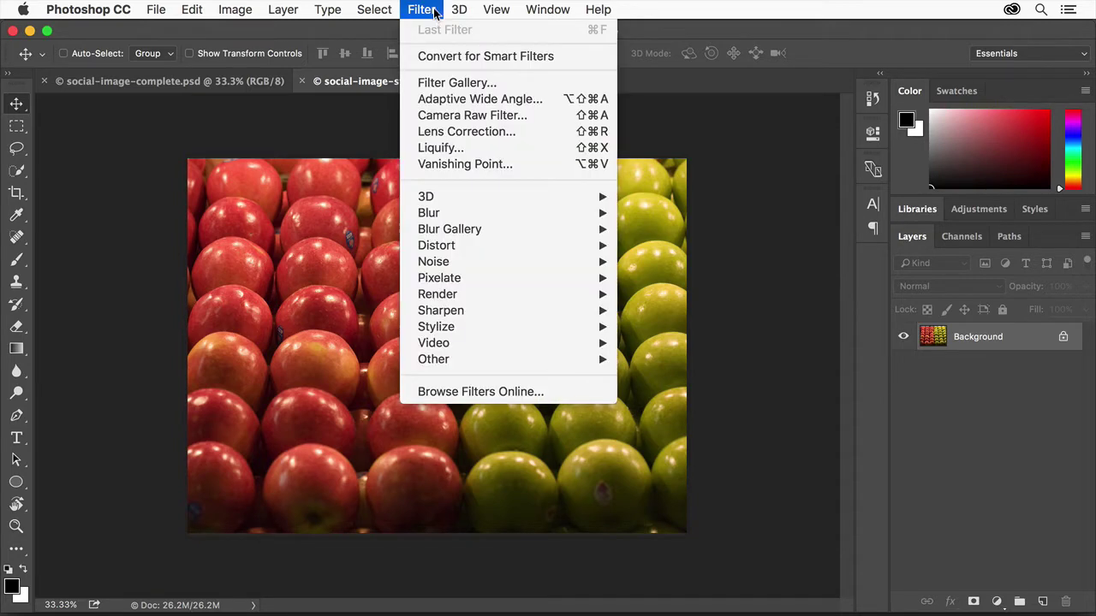
left_click(571, 60)
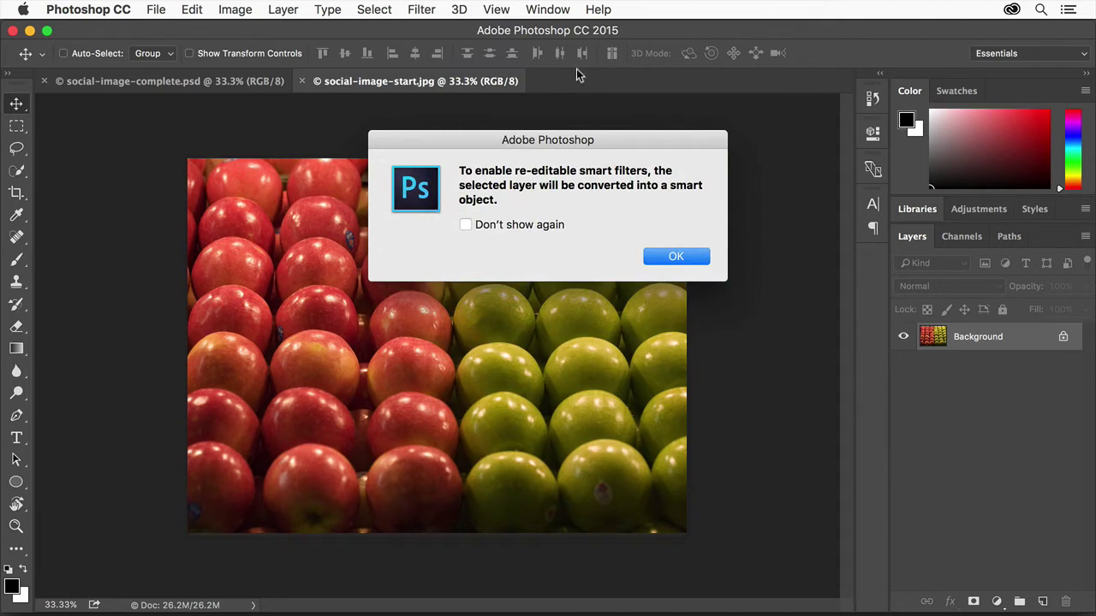
left_click(692, 259)
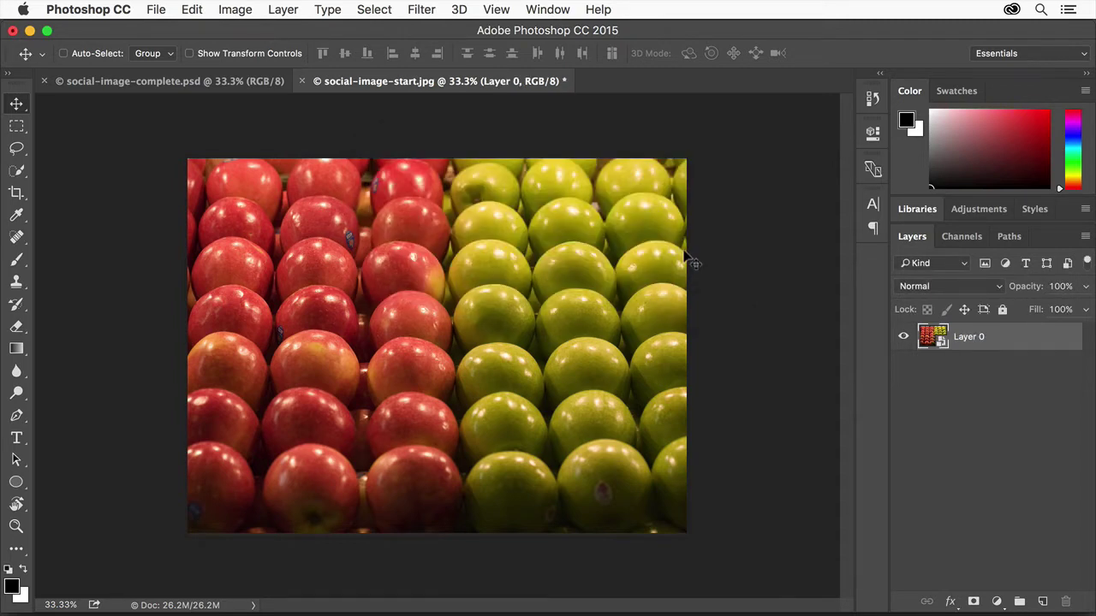
Apply a Gaussian Blur smart filter with a 21.9-pixel radius to Layer 0, and recheck its settings without changing them
left_click(422, 10)
mouse_move(514, 215)
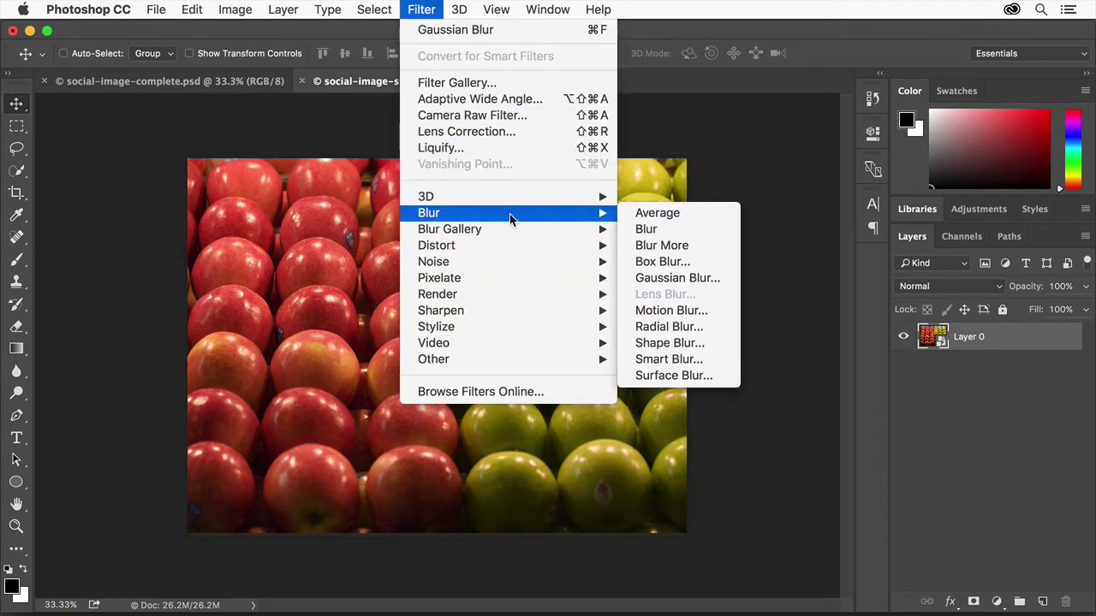
left_click(715, 278)
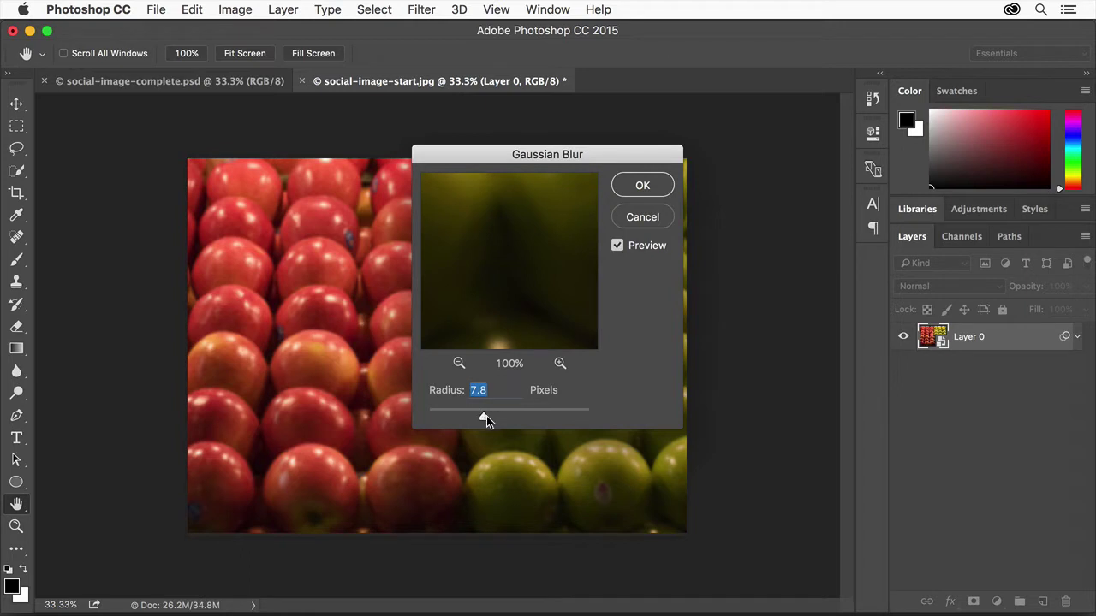
left_click_drag(485, 416, 499, 416)
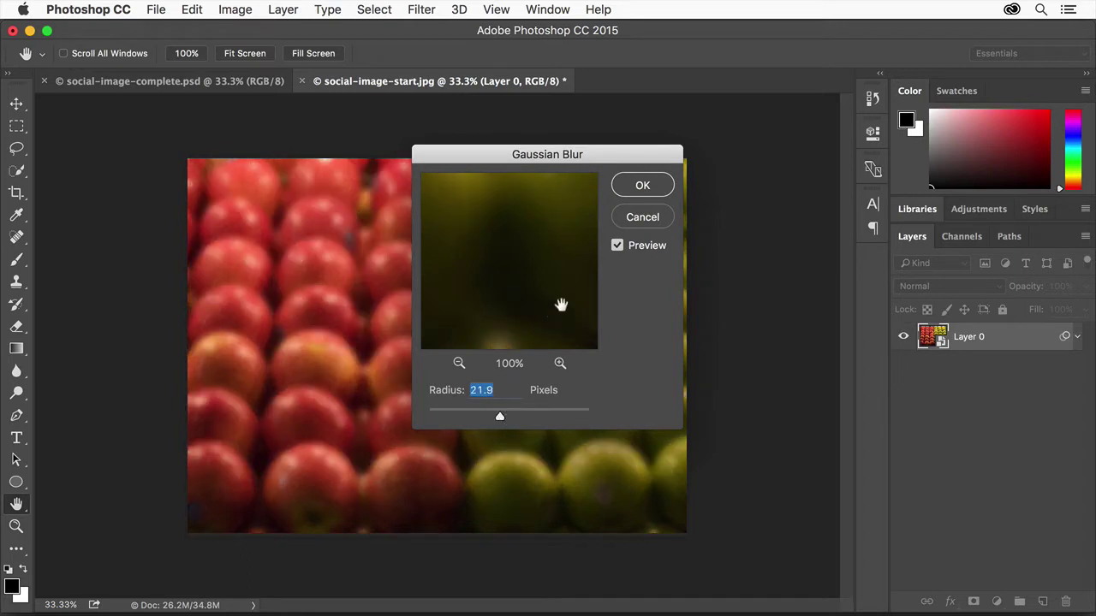
left_click(648, 188)
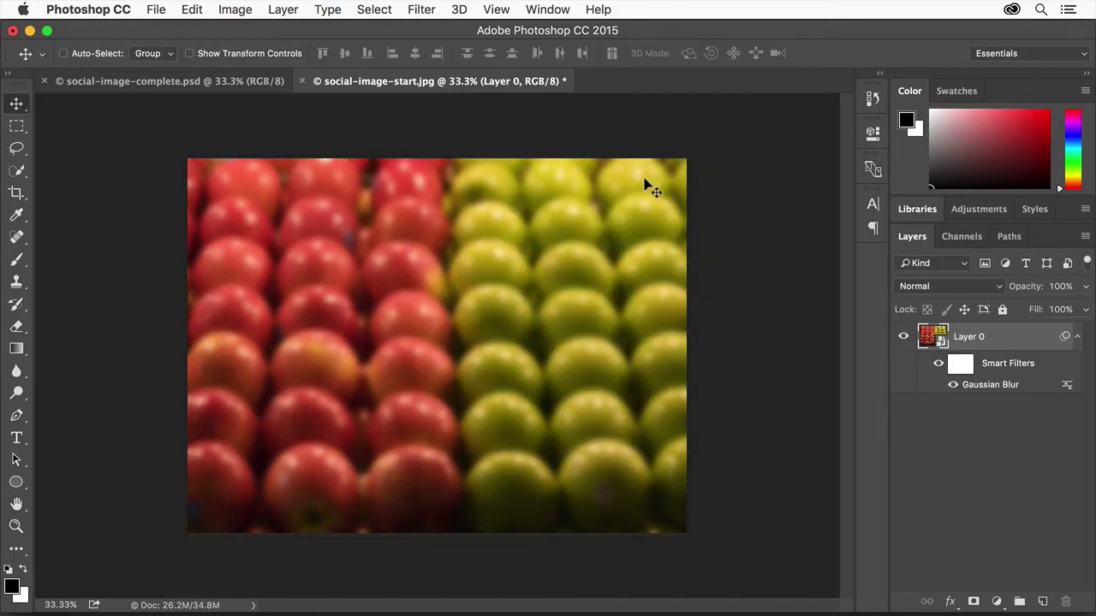
double_click(1006, 386)
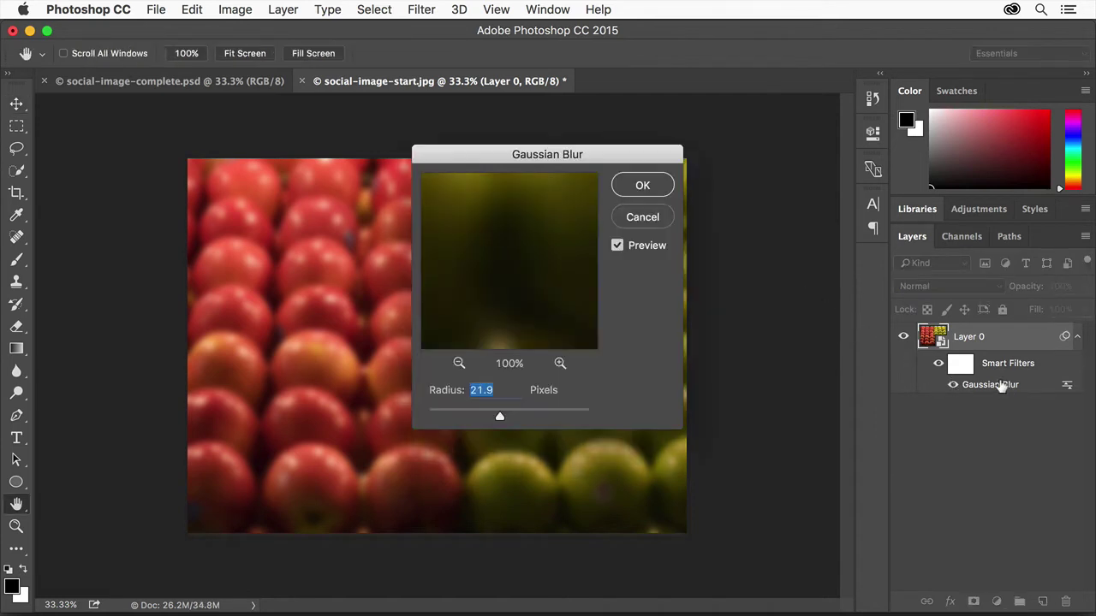
left_click(654, 220)
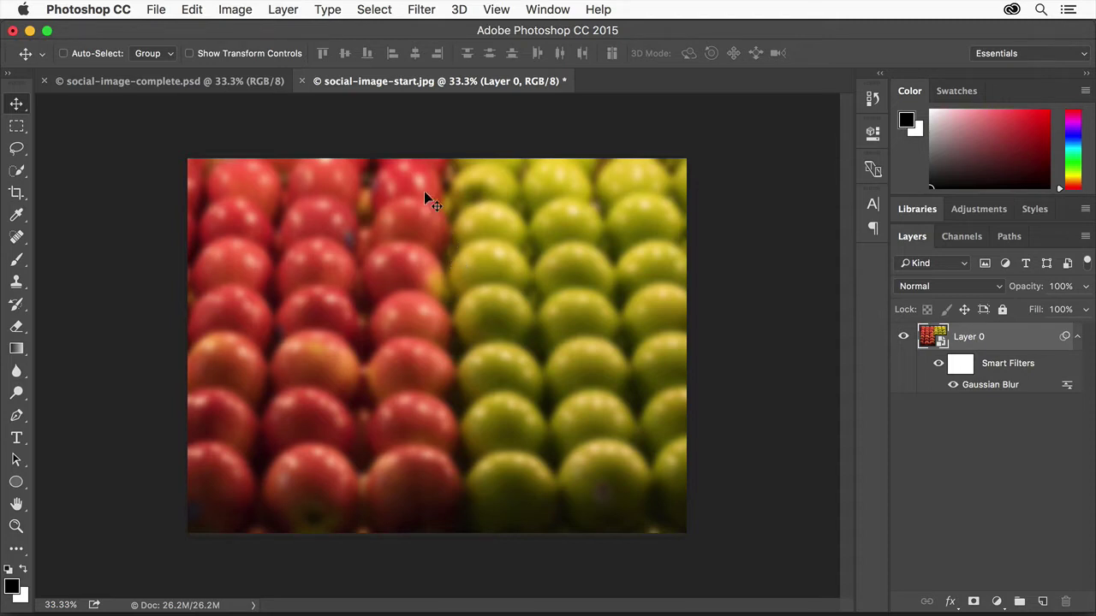
Create a new layer named "Circle" above the blurred apple photo
left_click(285, 10)
mouse_move(292, 30)
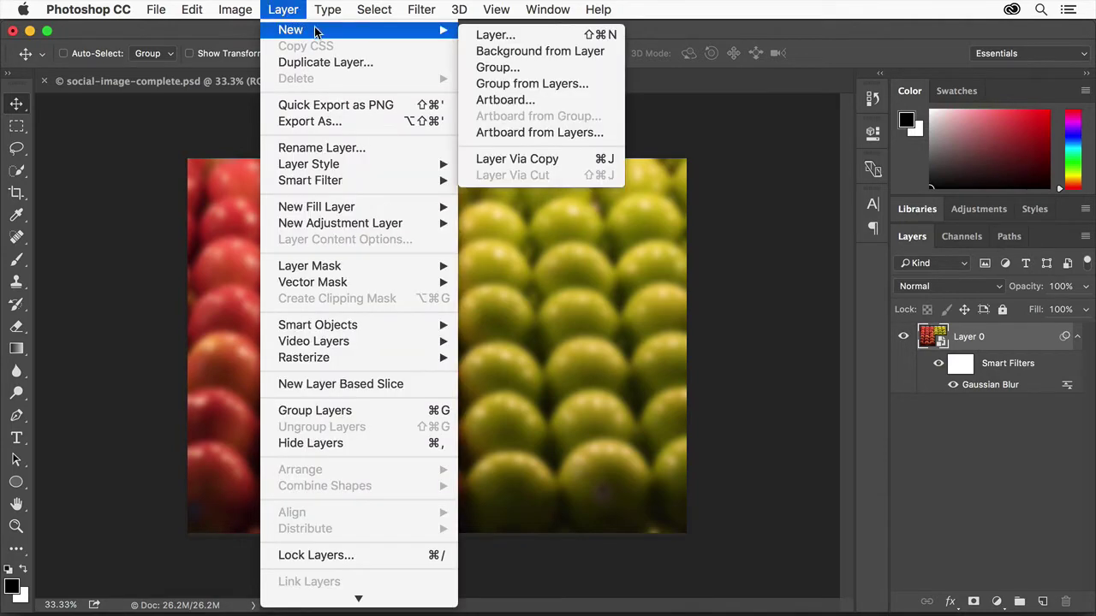
left_click(518, 35)
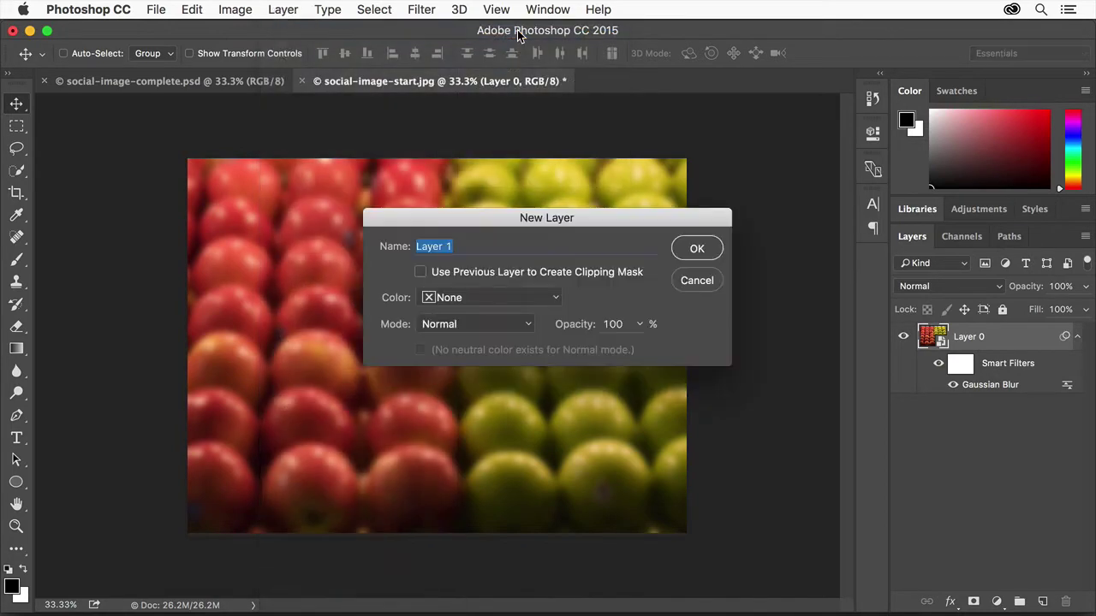
type("Circle")
left_click(697, 249)
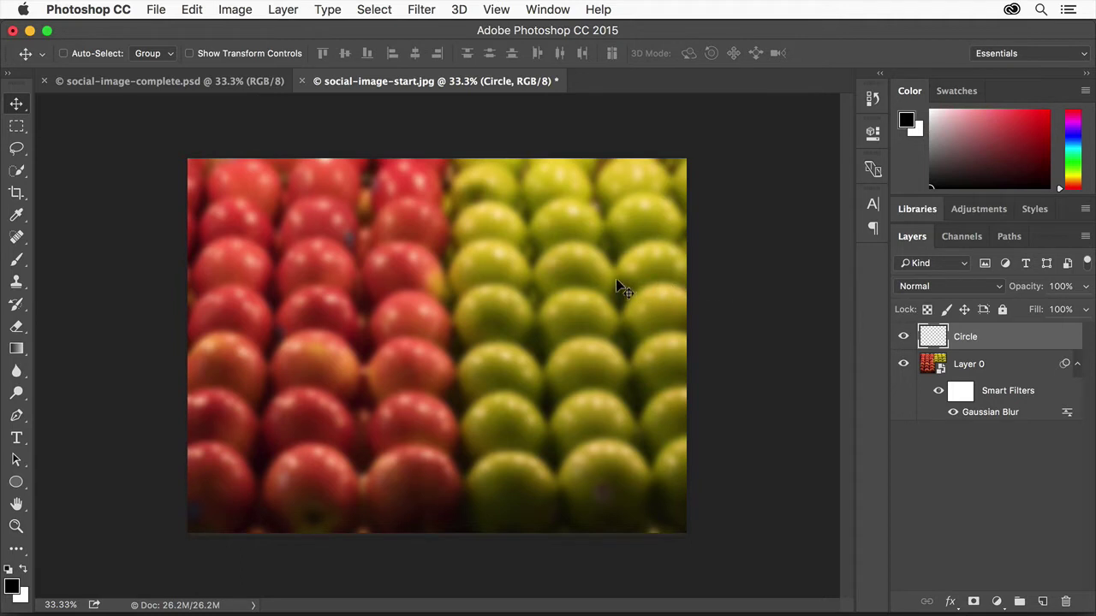
Draw a circular selection near the middle of the image with the Elliptical Marquee tool
left_click(19, 127)
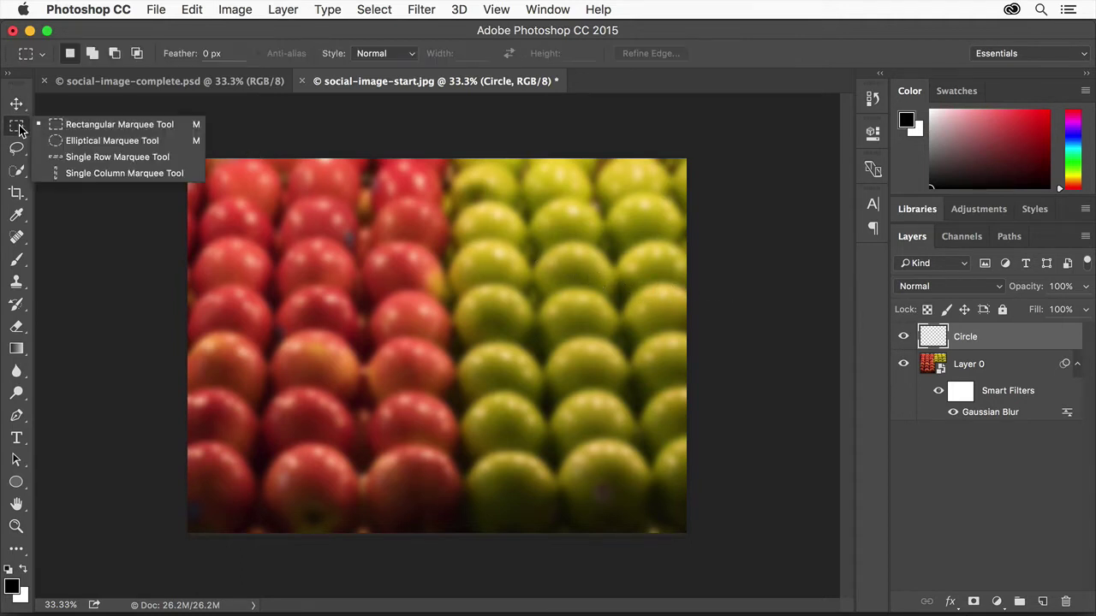
left_click(156, 143)
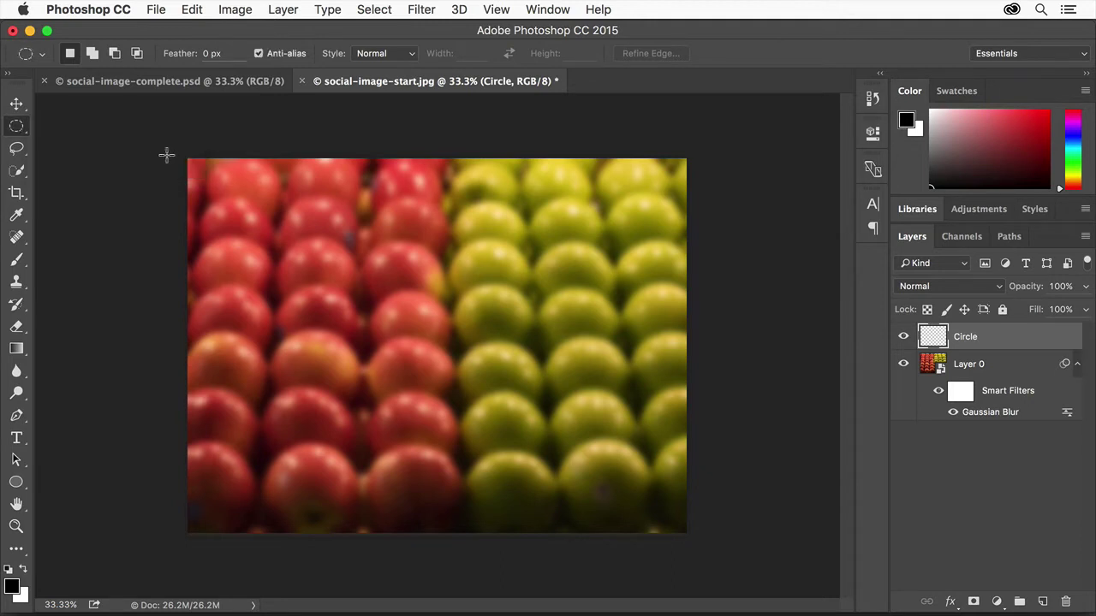
left_click_drag(342, 224, 613, 467)
Set the foreground color to white and fill the circular selection with it at 100% opacity
left_click(955, 91)
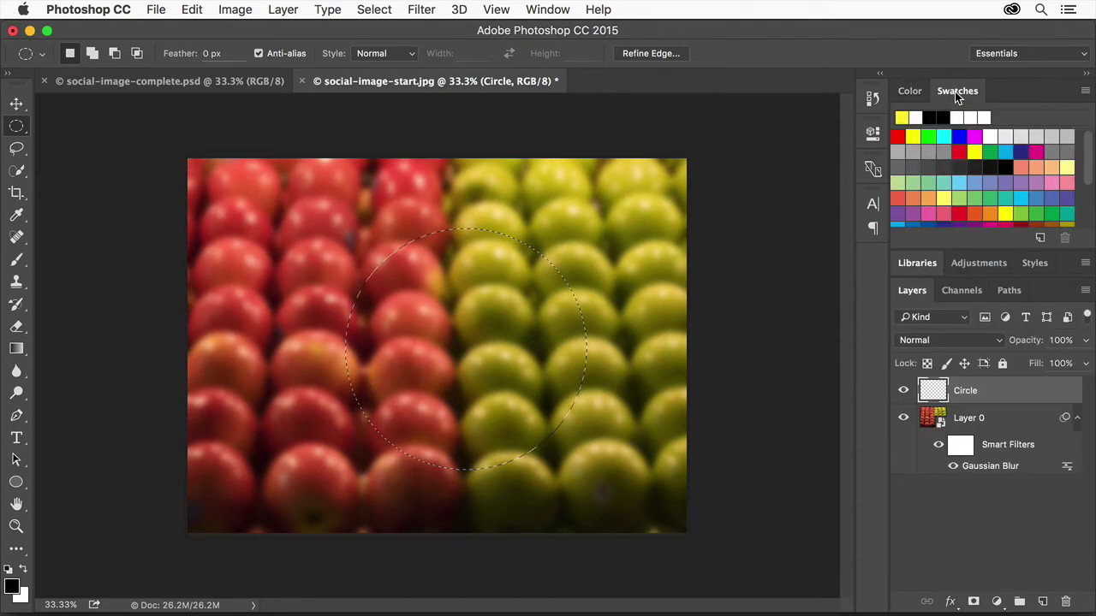
left_click(988, 138)
left_click(192, 10)
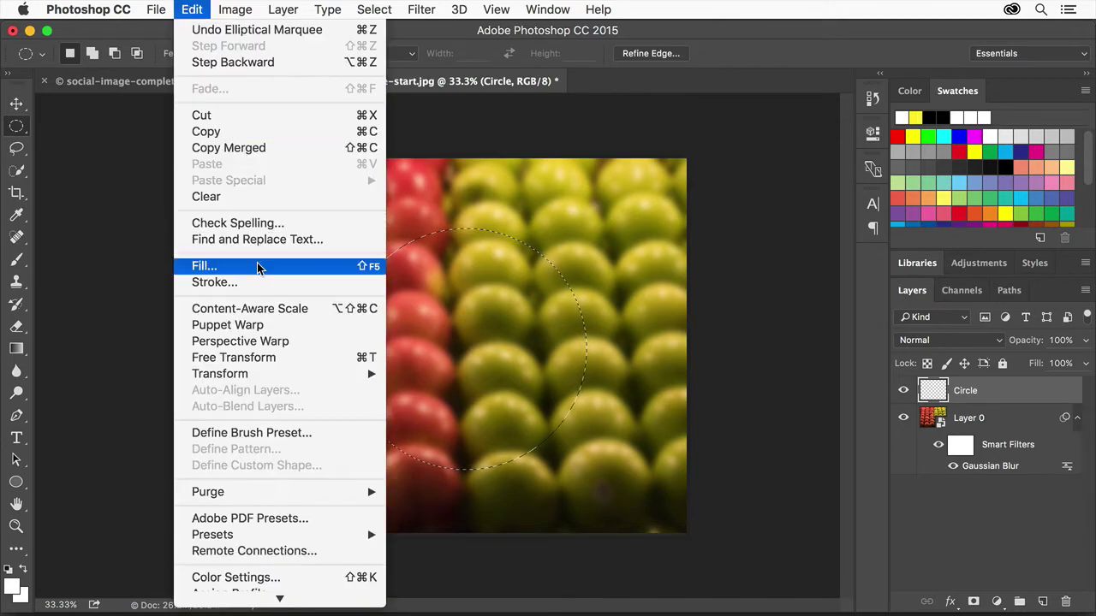
left_click(205, 266)
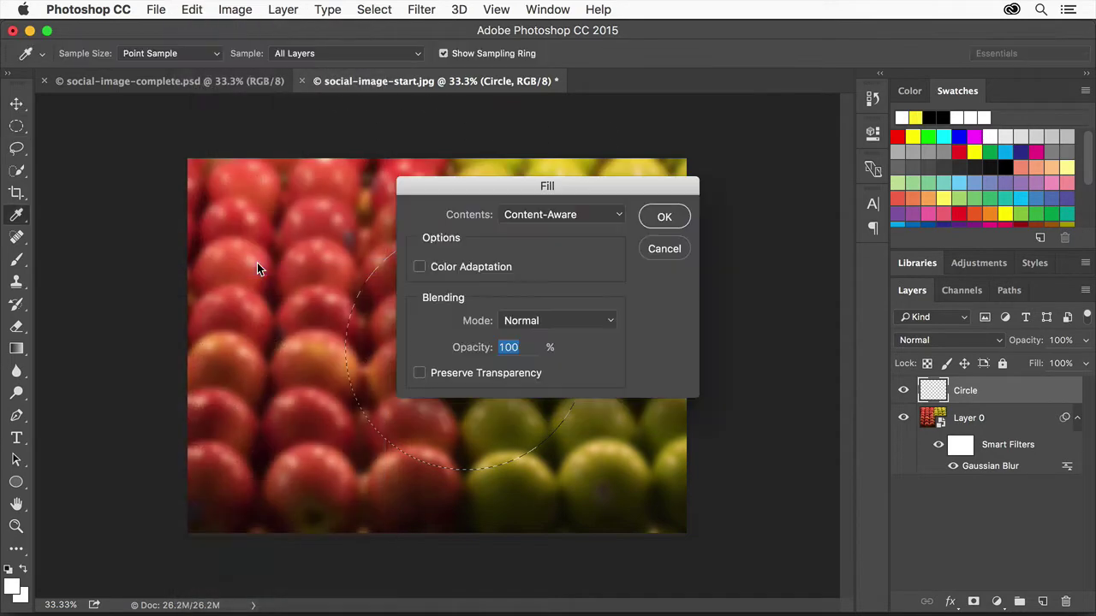
left_click(617, 216)
left_click(565, 159)
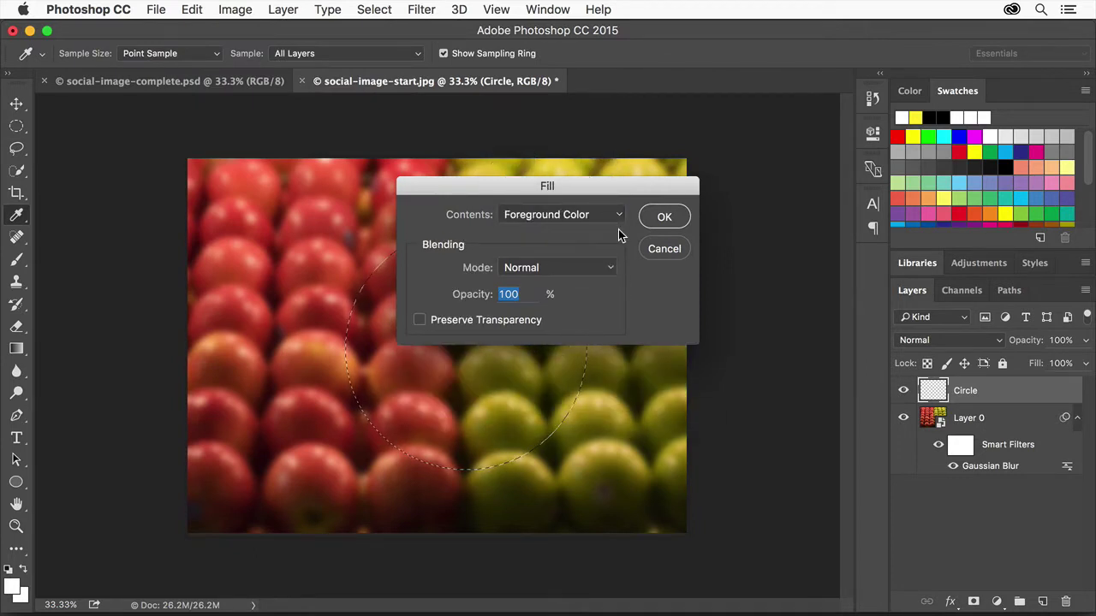
left_click(681, 220)
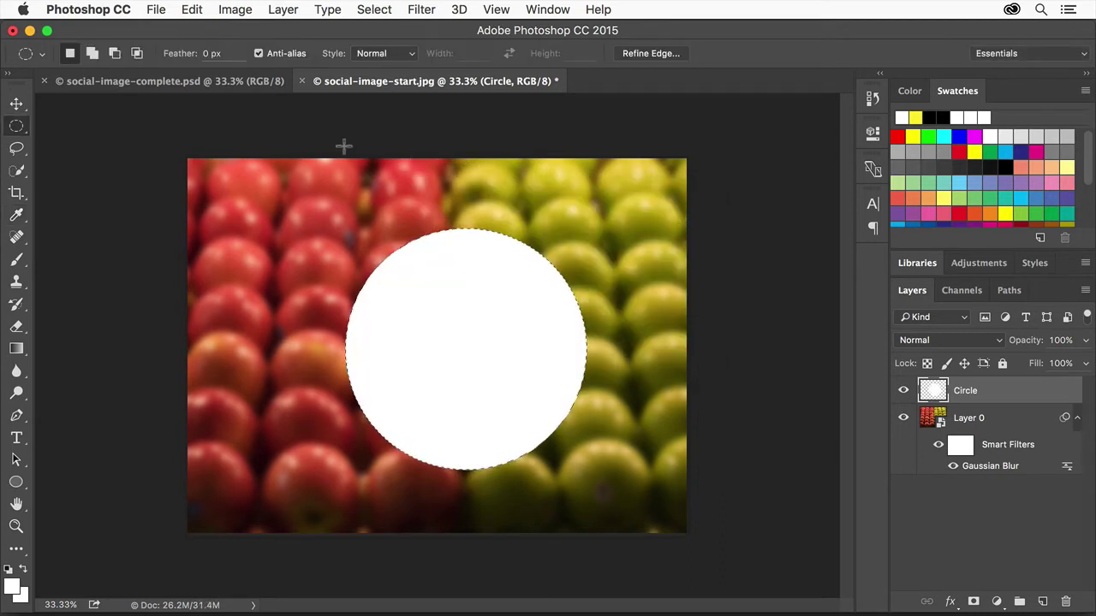
Move the white circle to the center of the image and clear the selection
left_click(17, 104)
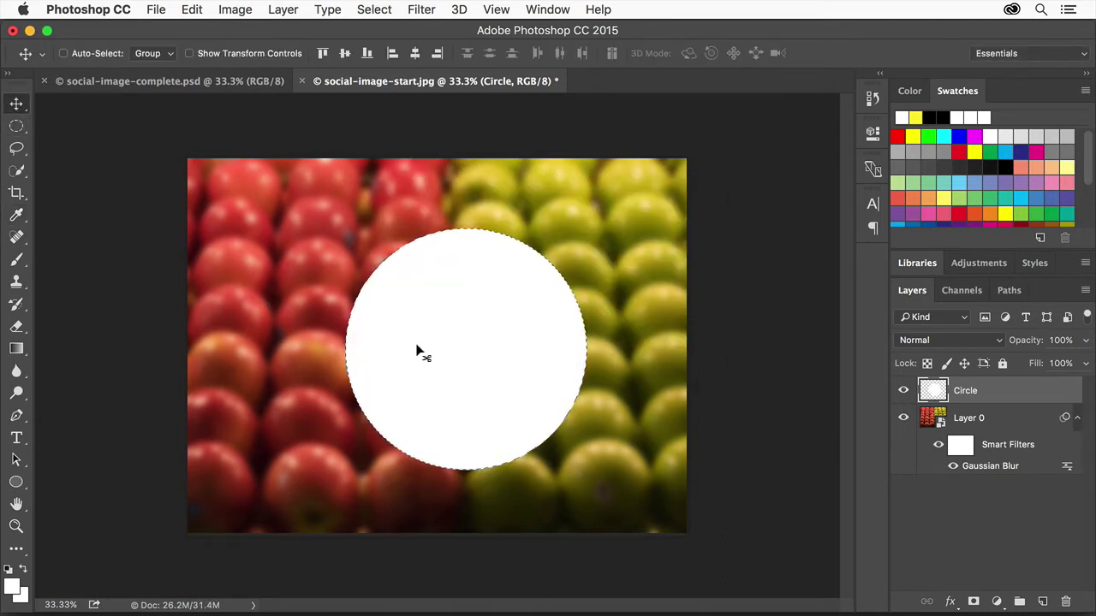
left_click_drag(428, 355, 402, 343)
left_click(374, 9)
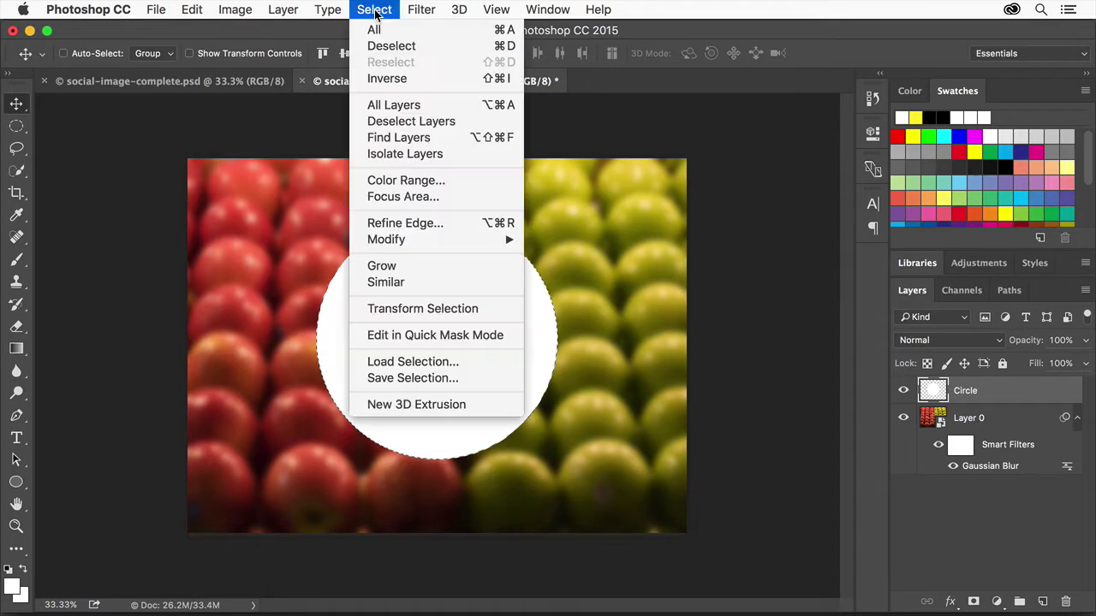
left_click(405, 46)
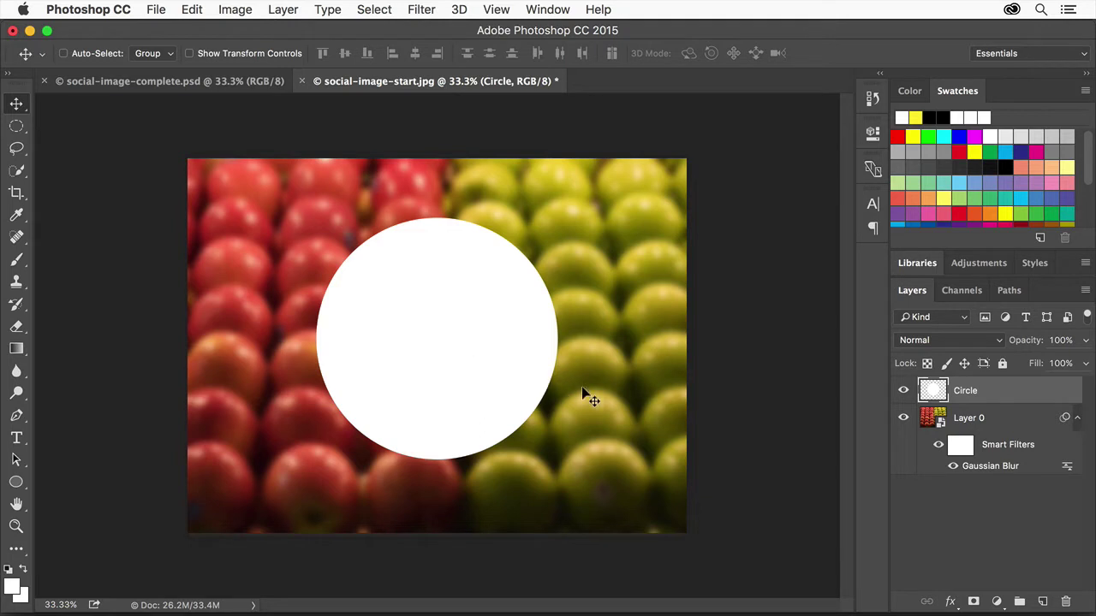
Lower the Circle layer's opacity to 55%
left_click(1087, 342)
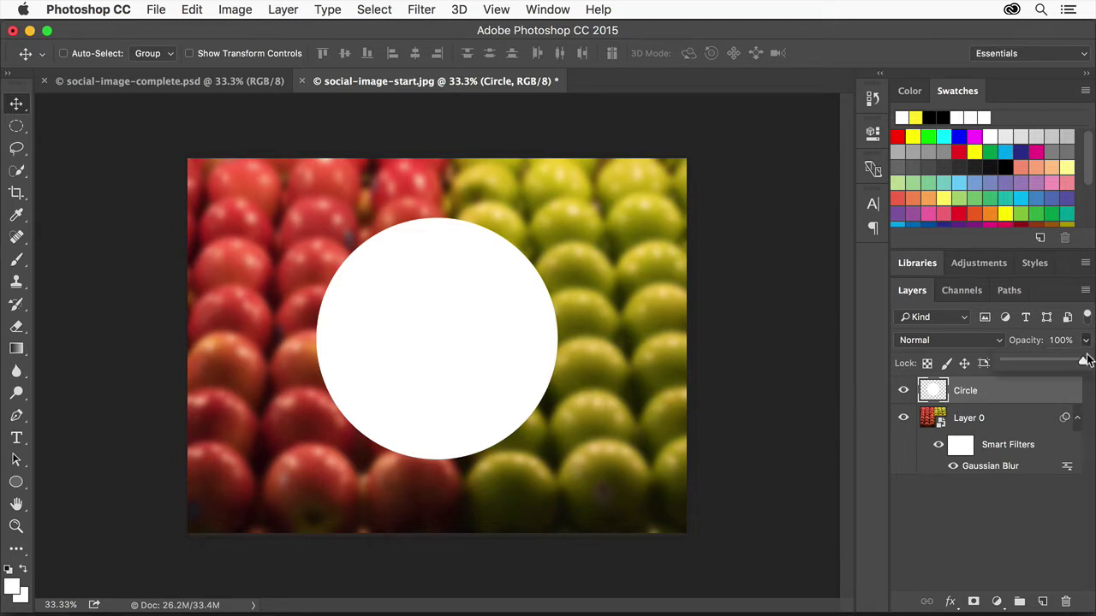
left_click_drag(1085, 365, 1052, 366)
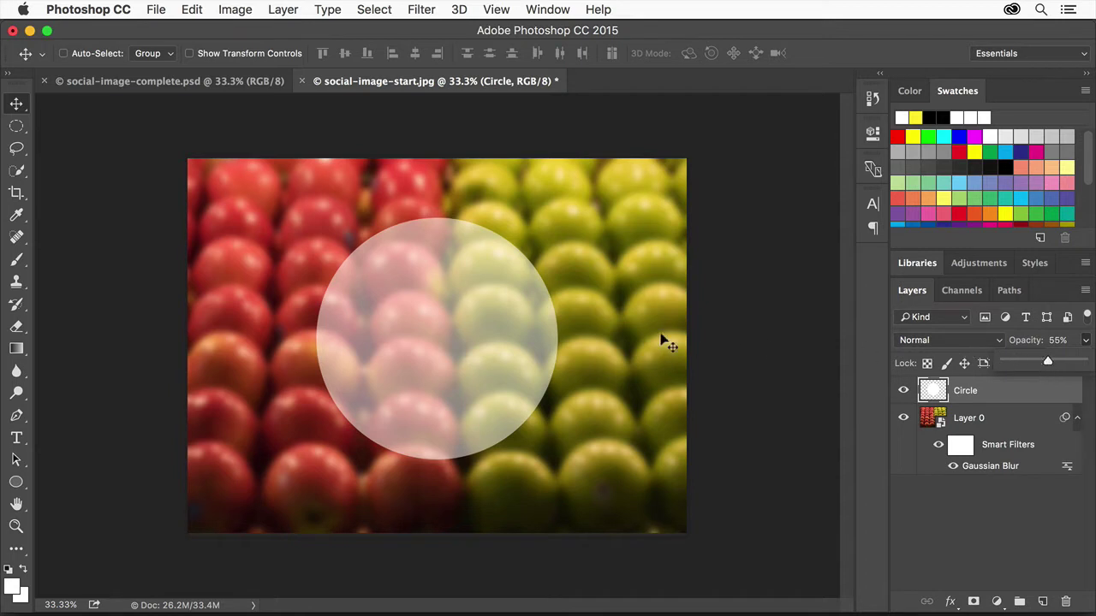
Add the two-line text "Farmer's Market" over the circle at a font size of 120 pt
left_click(16, 438)
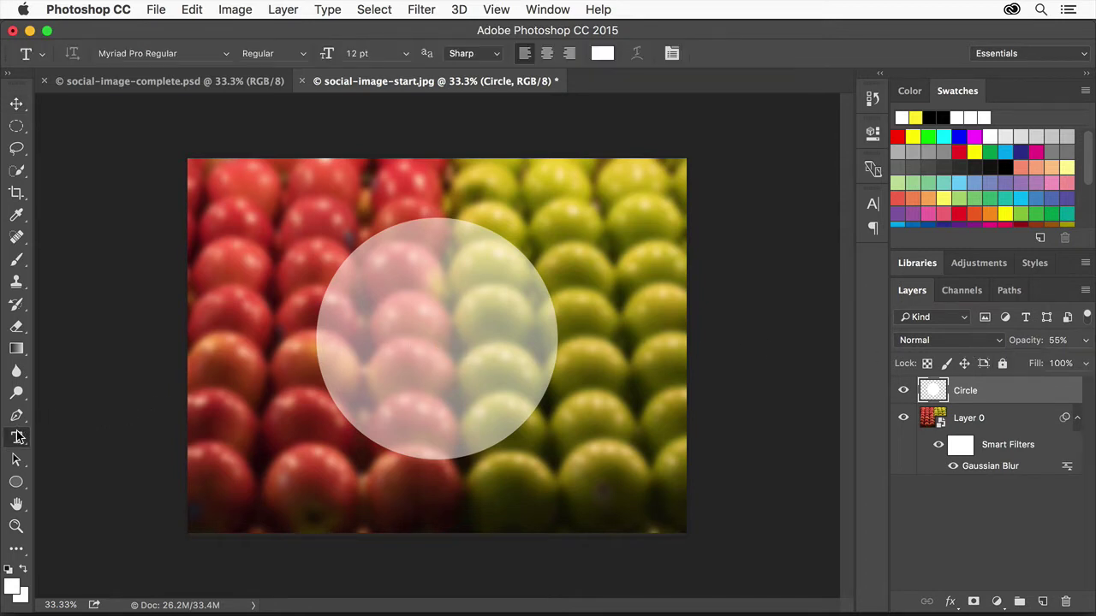
left_click(369, 53)
type("120")
key("Return")
left_click(379, 299)
type("Fa")
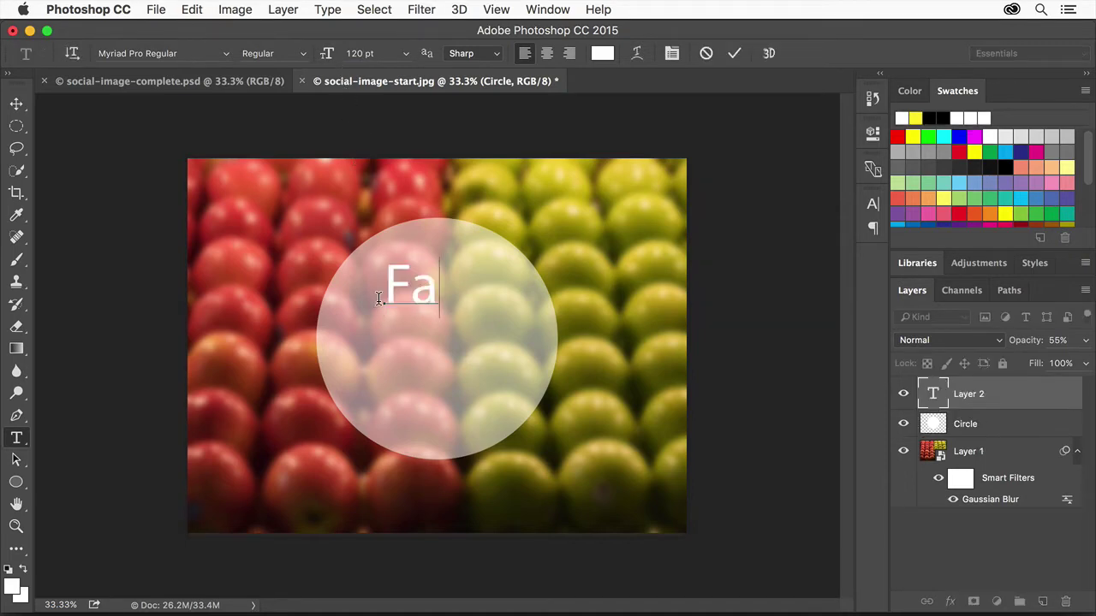
type("rmer's")
key("Return")
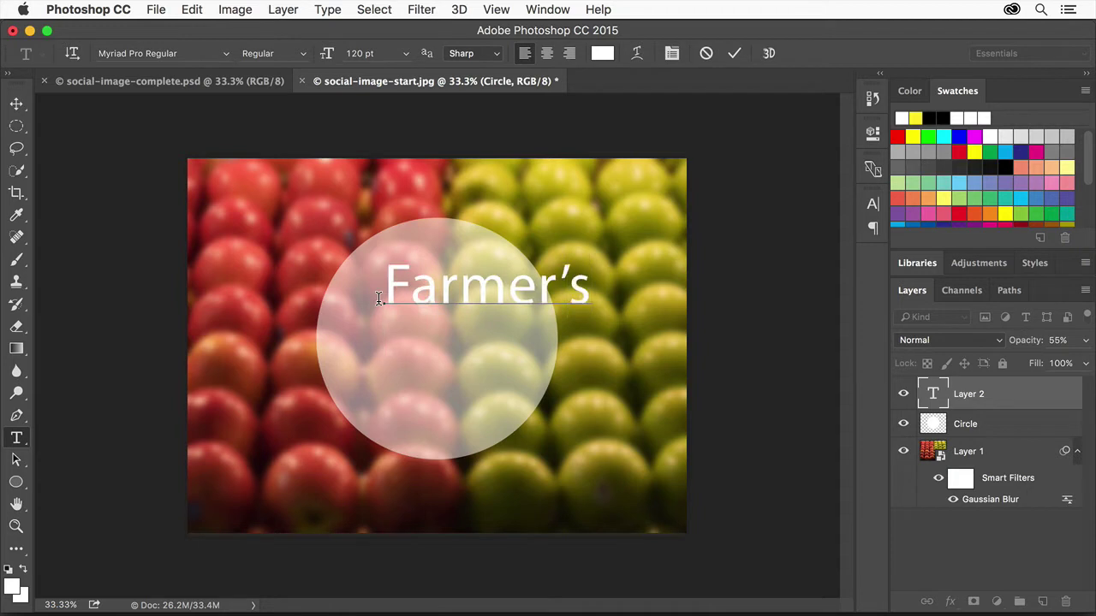
type("Market")
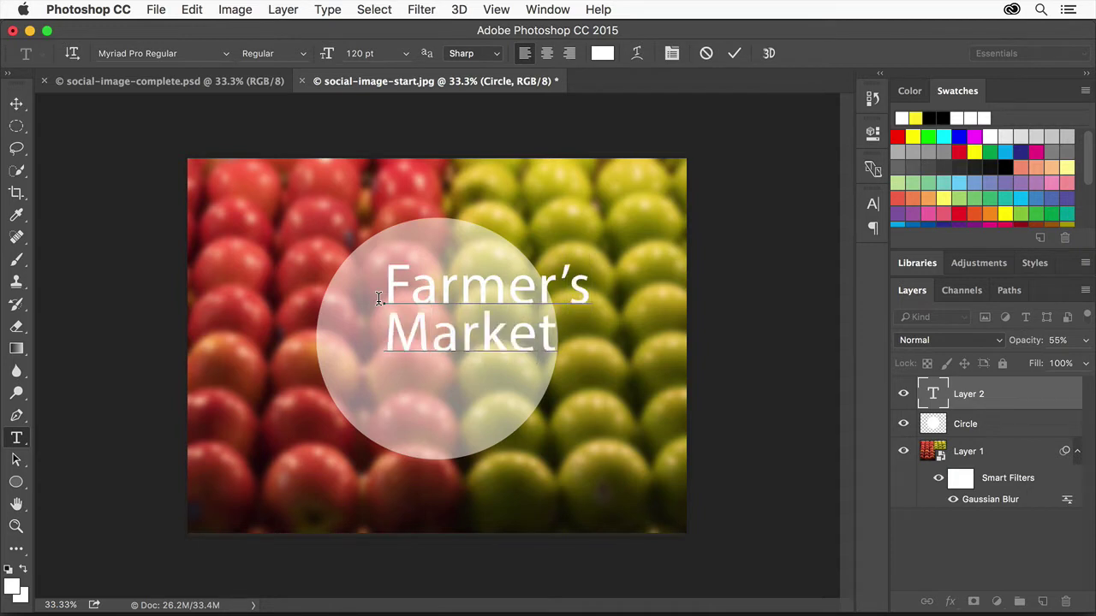
Set the "Farmer's Market" text to the Kepler Std Semicondensed Italic font and center-align its two lines
left_click_drag(382, 281, 576, 341)
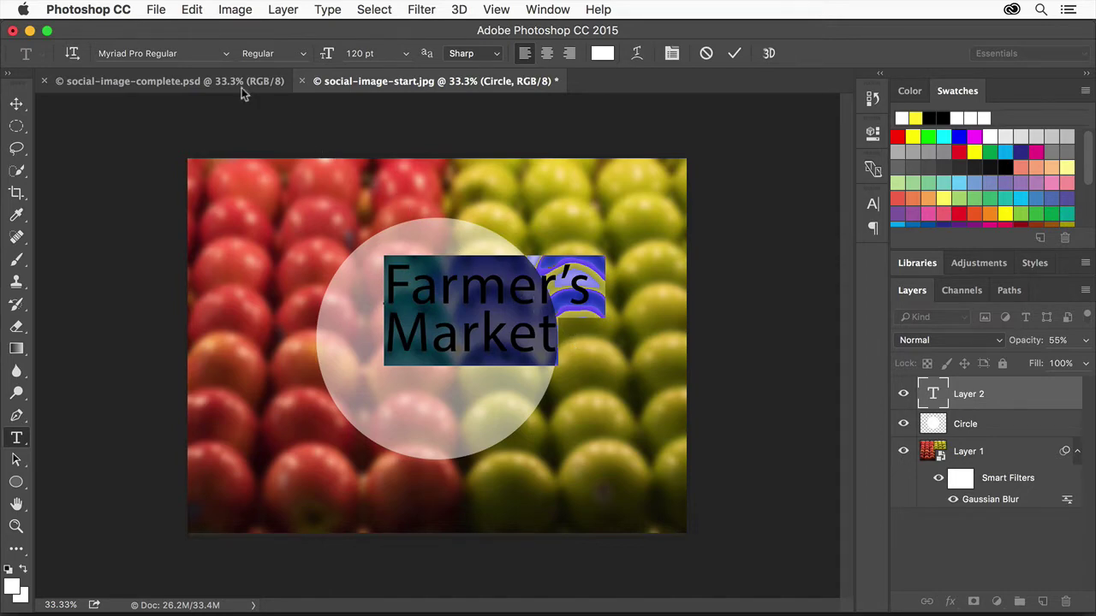
left_click(224, 53)
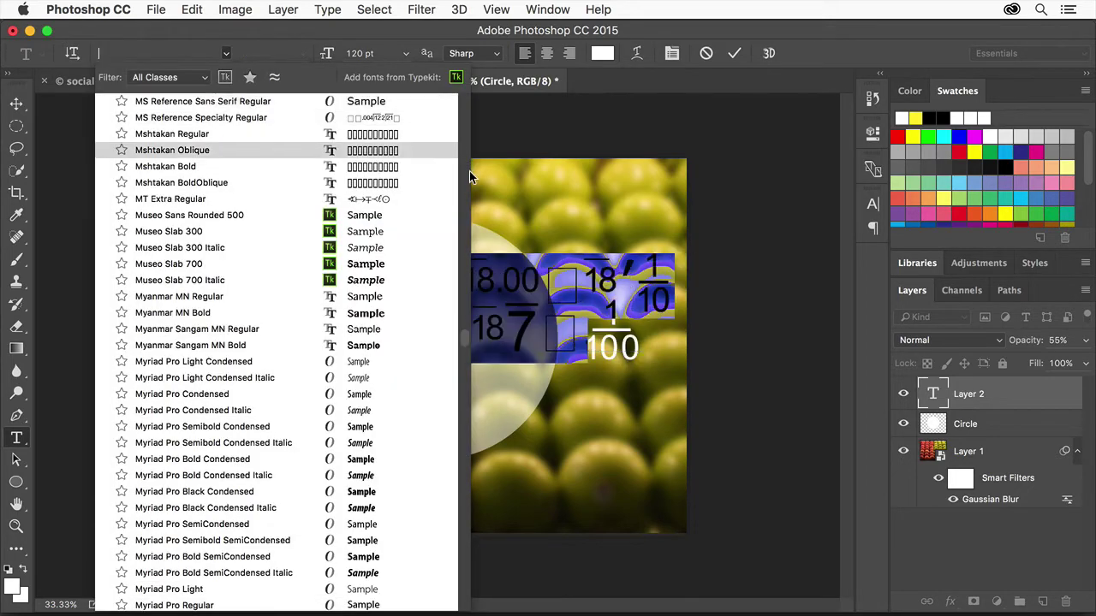
scroll(462, 199, "up", 15)
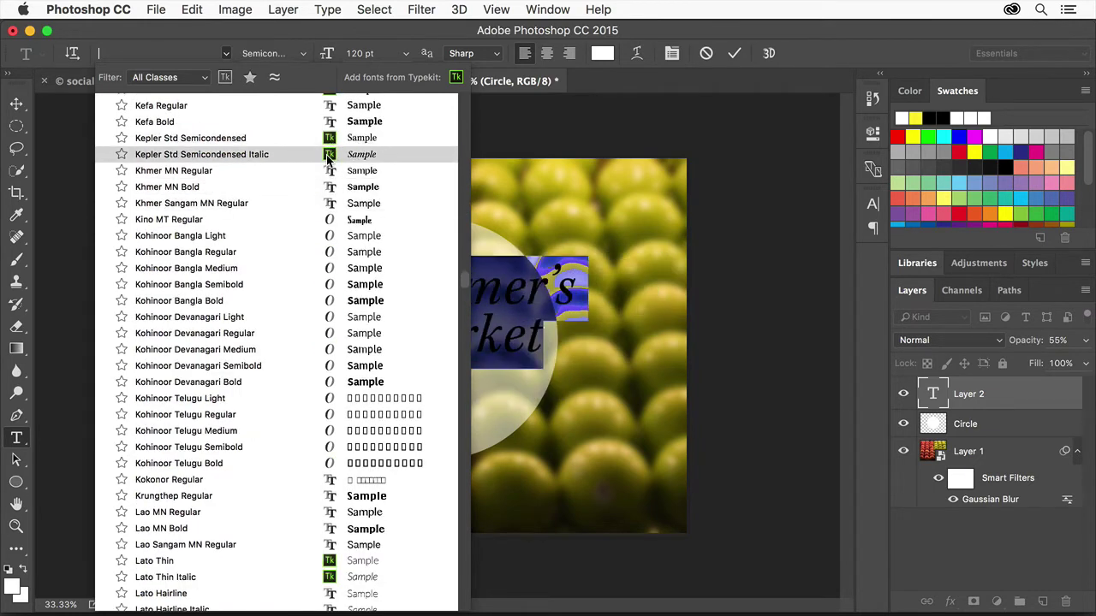
left_click(268, 155)
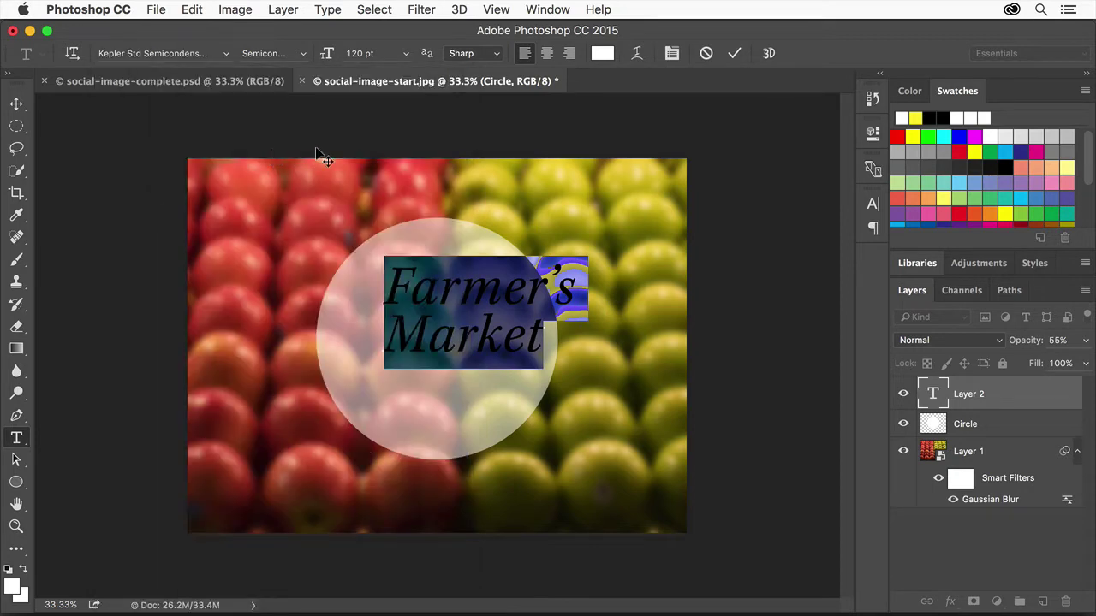
left_click(548, 54)
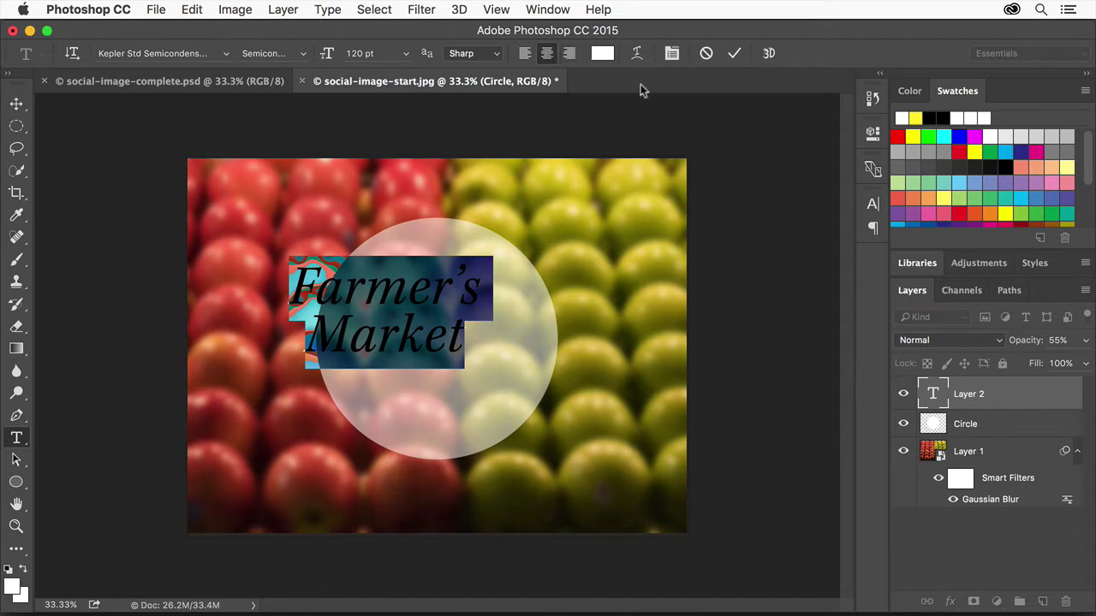
Color the "Farmer's Market" text dark red and move it to the middle of the white circle
scroll(1004, 167, "down", 3)
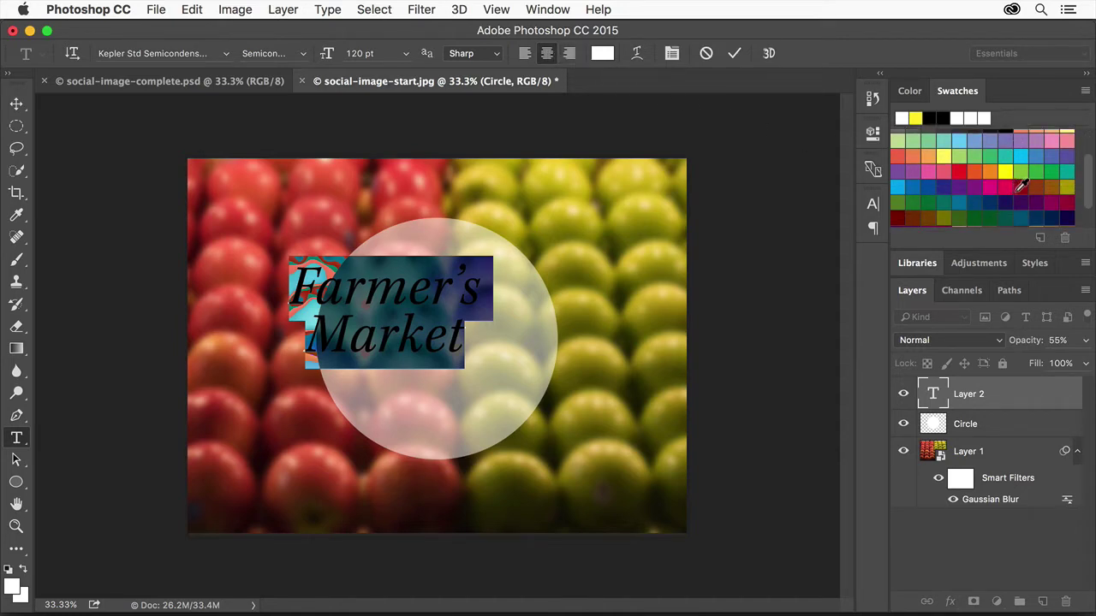
left_click(1020, 189)
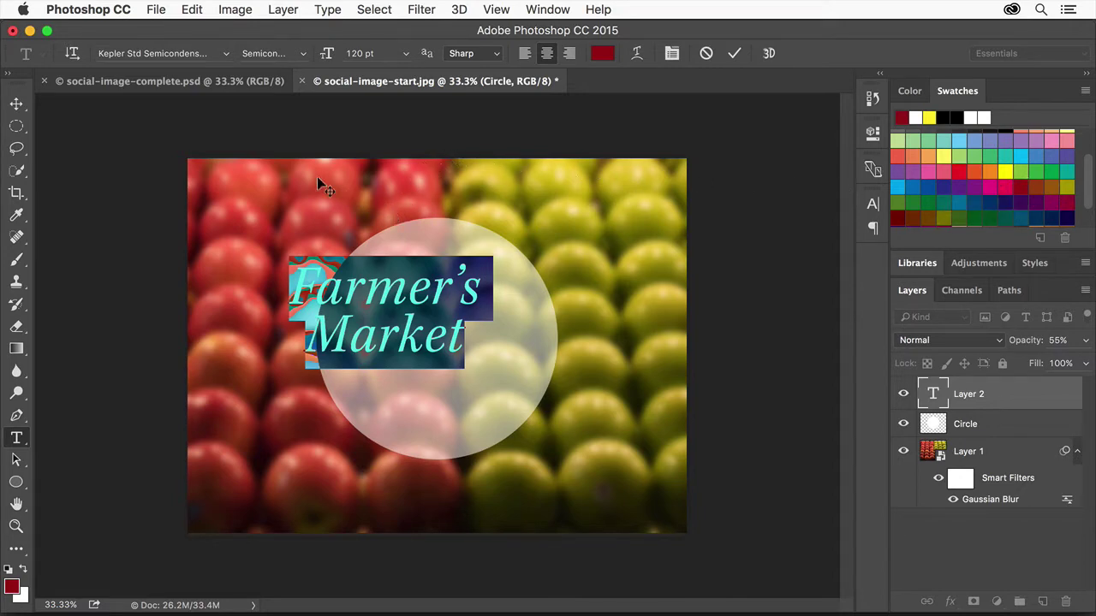
left_click(16, 103)
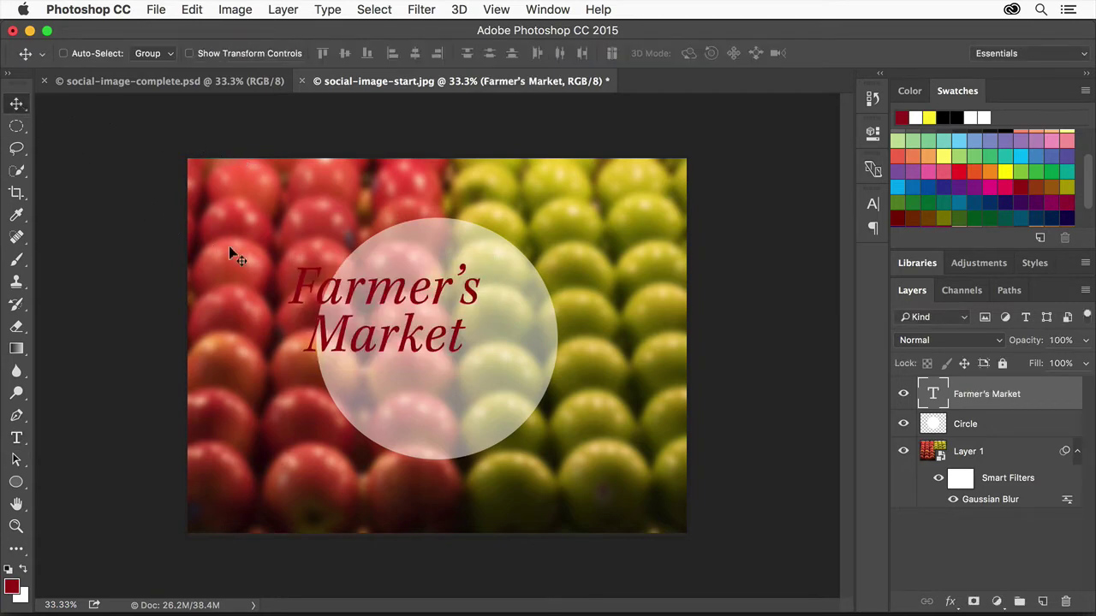
left_click_drag(379, 292, 422, 309)
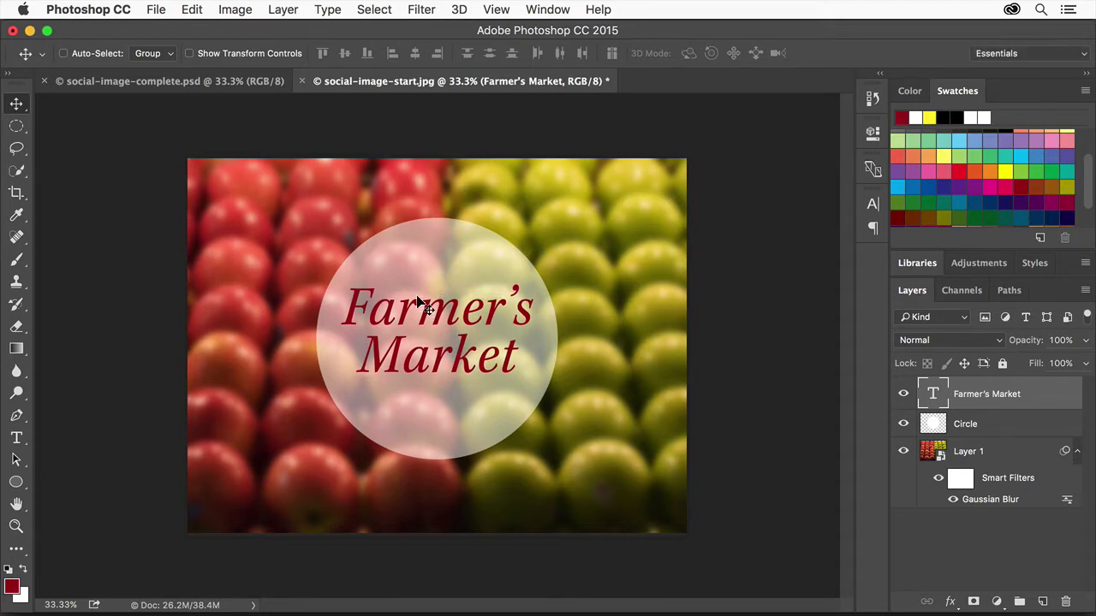
Save the layered document to the Desktop as social-image.psd in Photoshop format with Maximize Compatibility on
left_click(159, 10)
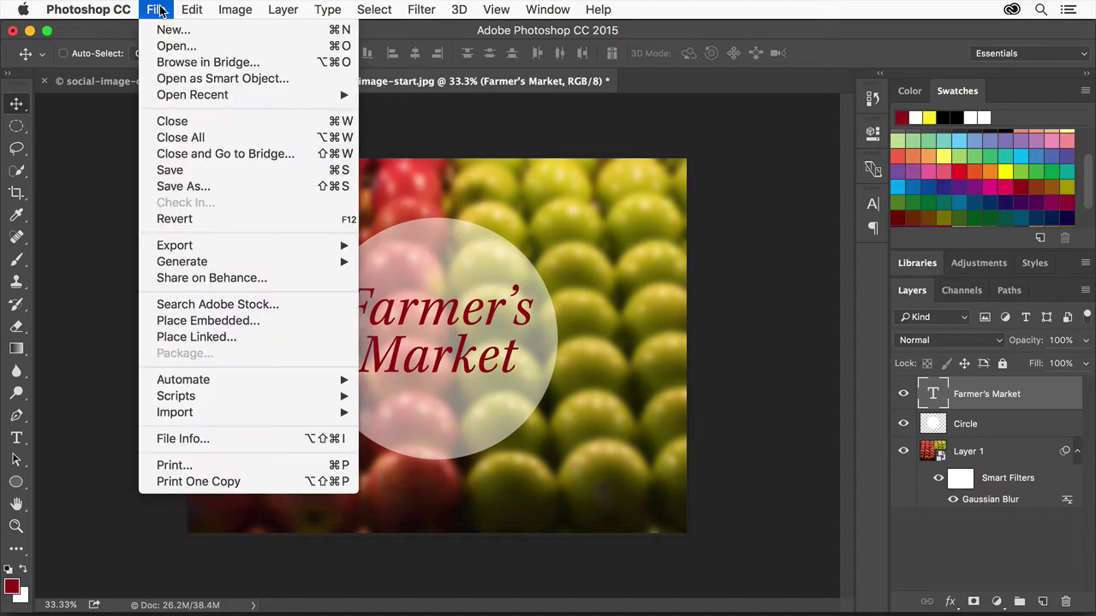
left_click(218, 181)
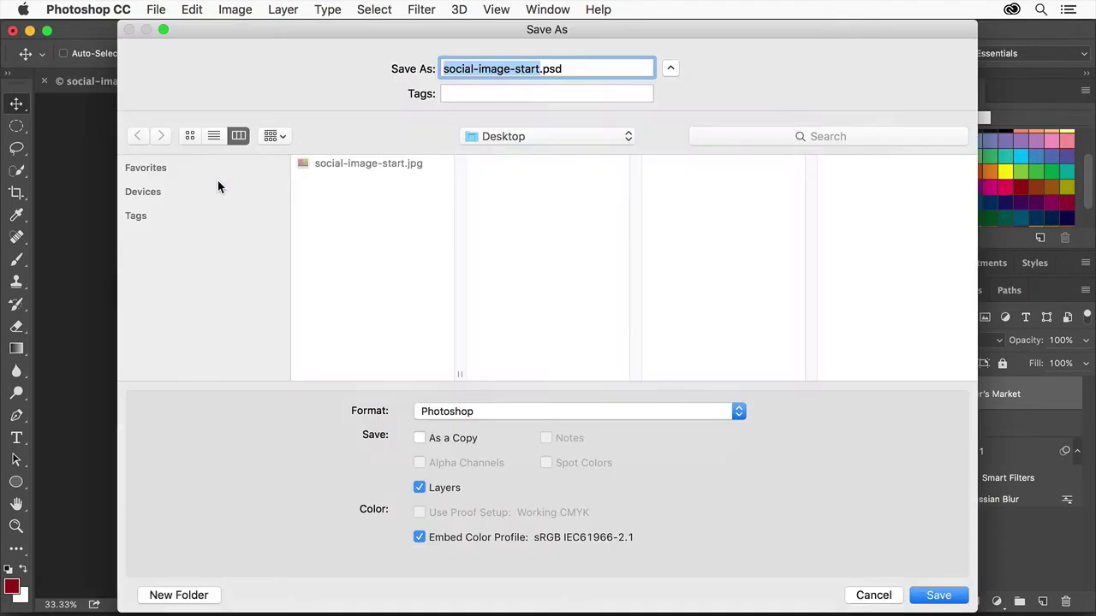
key("Right")
key("shift+alt+Left")
key("BackSpace")
key("BackSpace")
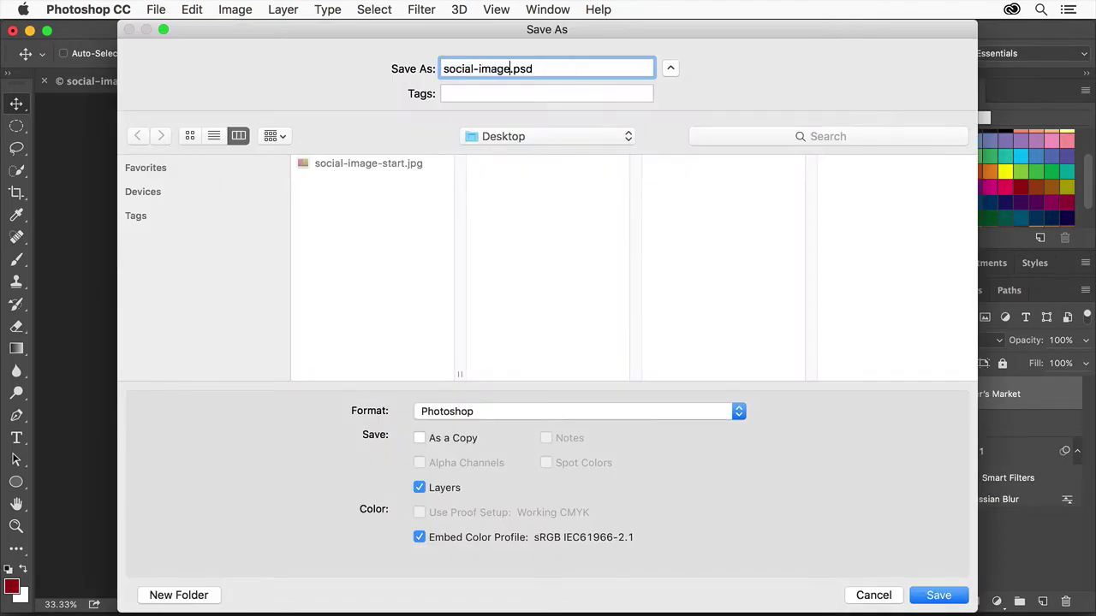
left_click(939, 595)
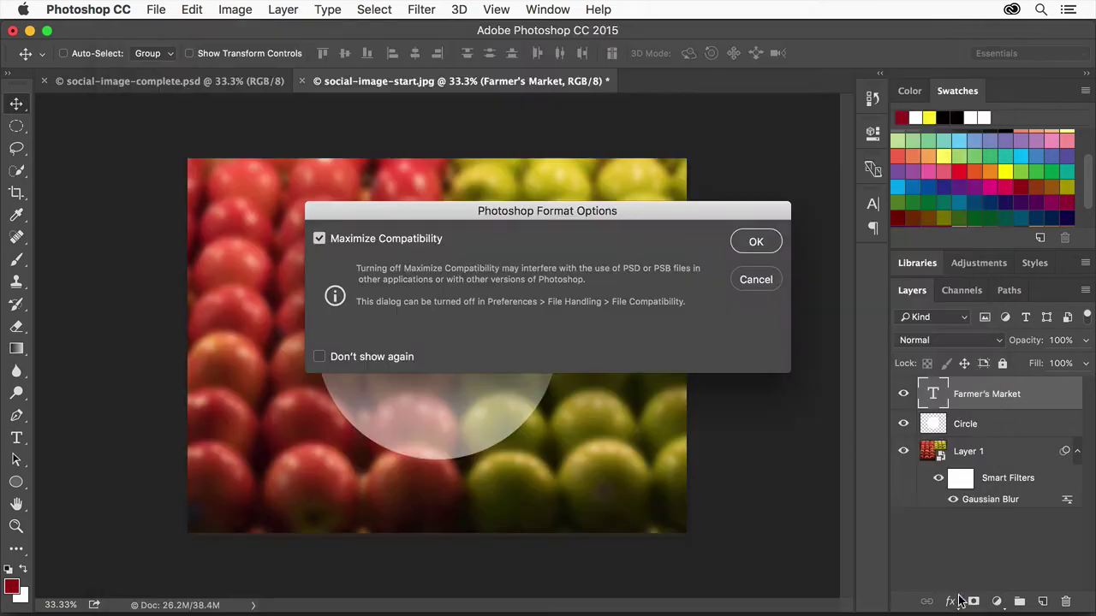
left_click(758, 243)
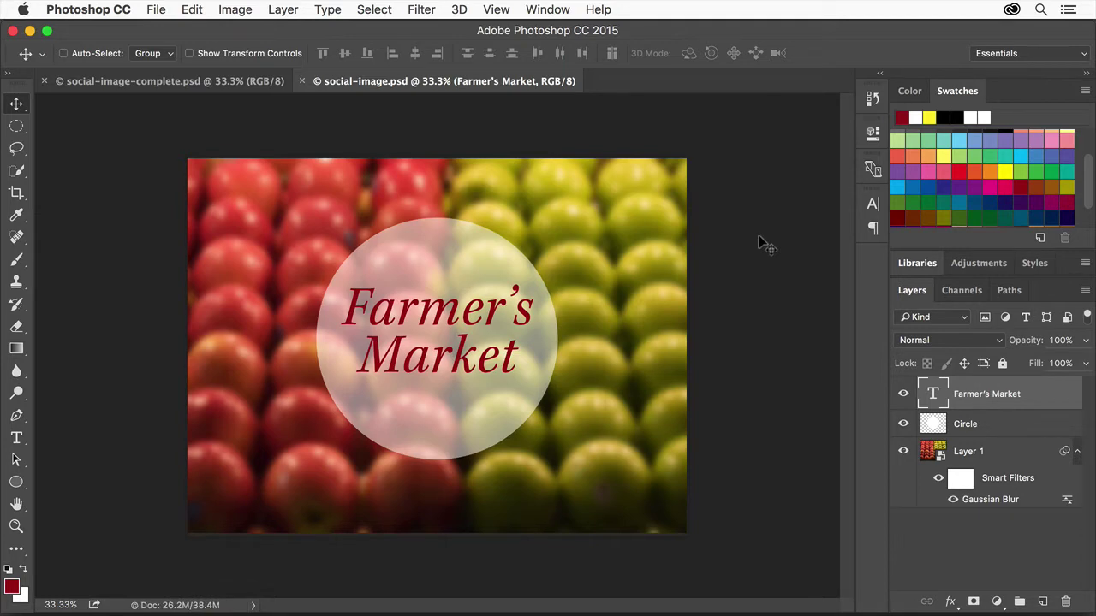
Quick-export the finished image as social-image.png to the Desktop
left_click(153, 9)
mouse_move(254, 246)
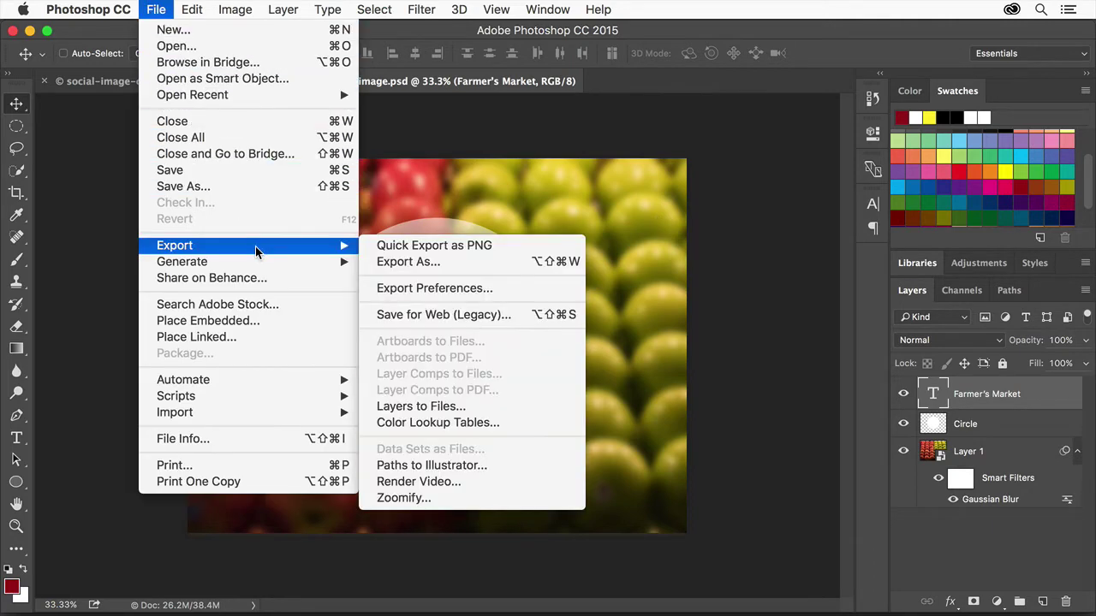
left_click(513, 246)
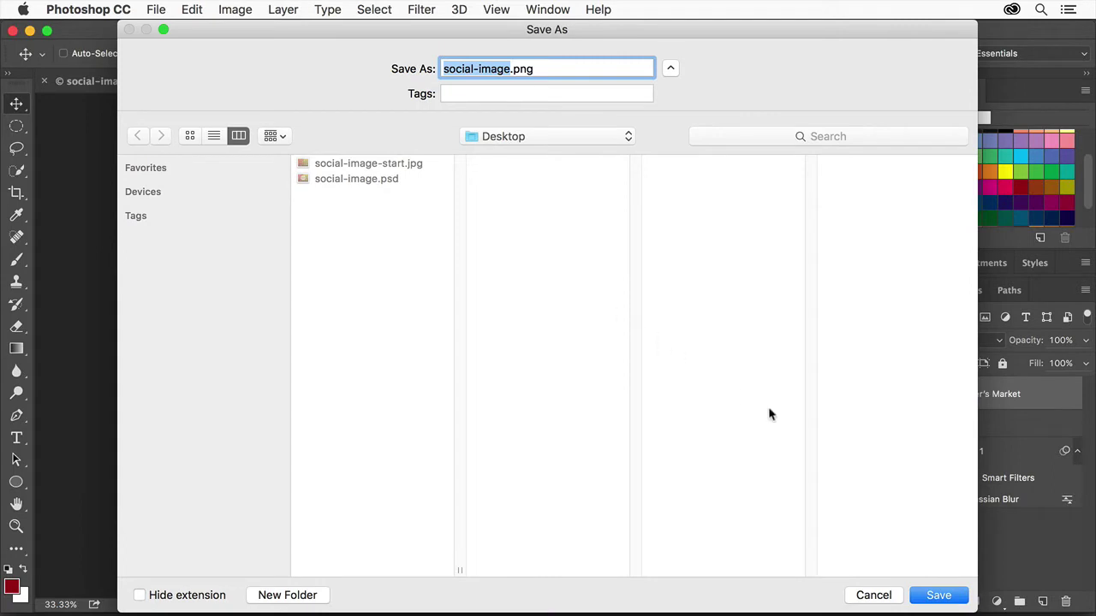
left_click(939, 595)
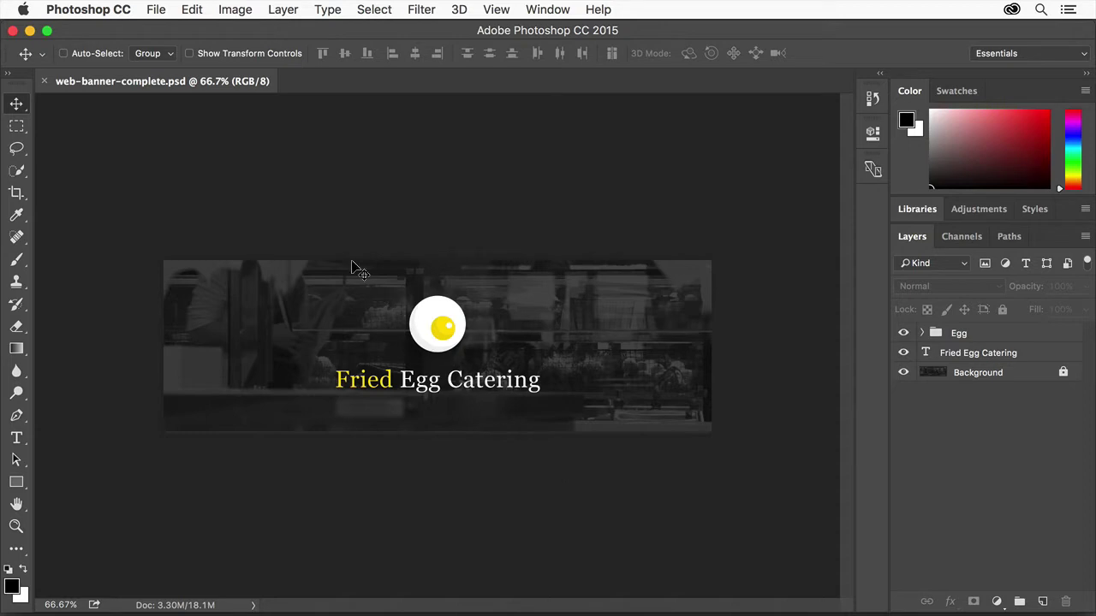
Open web-banner-start.psd from the Desktop without creating a new library from its assets
left_click(158, 9)
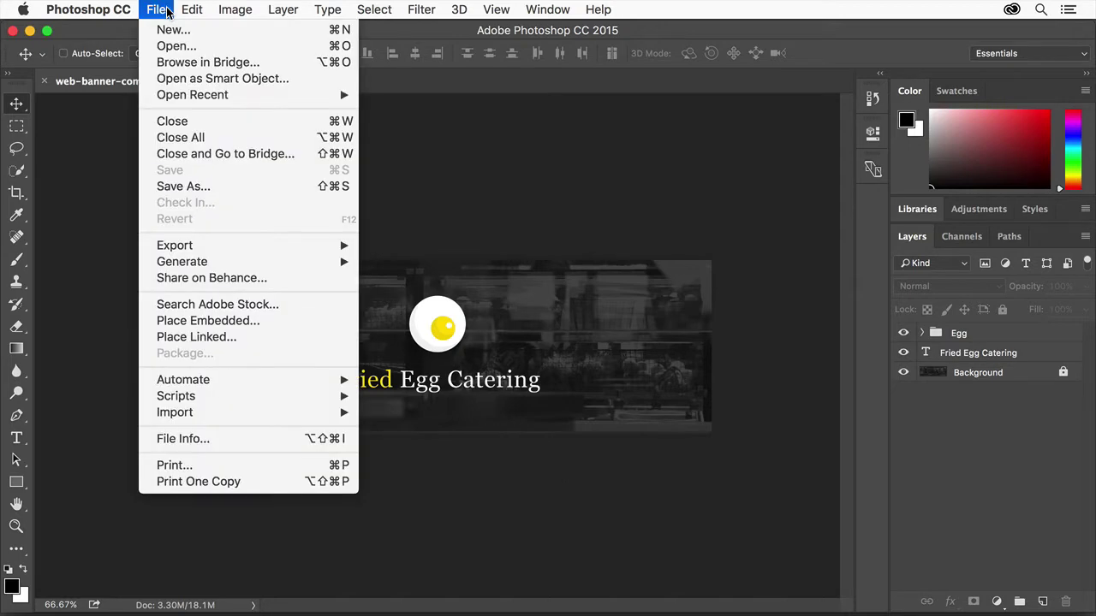
left_click(208, 46)
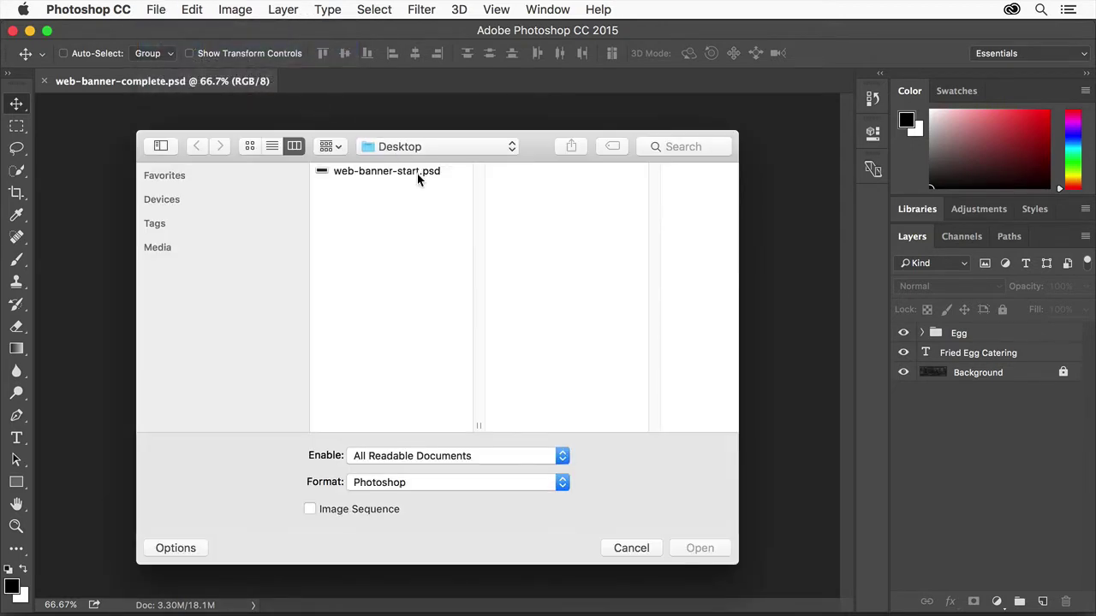
left_click(417, 174)
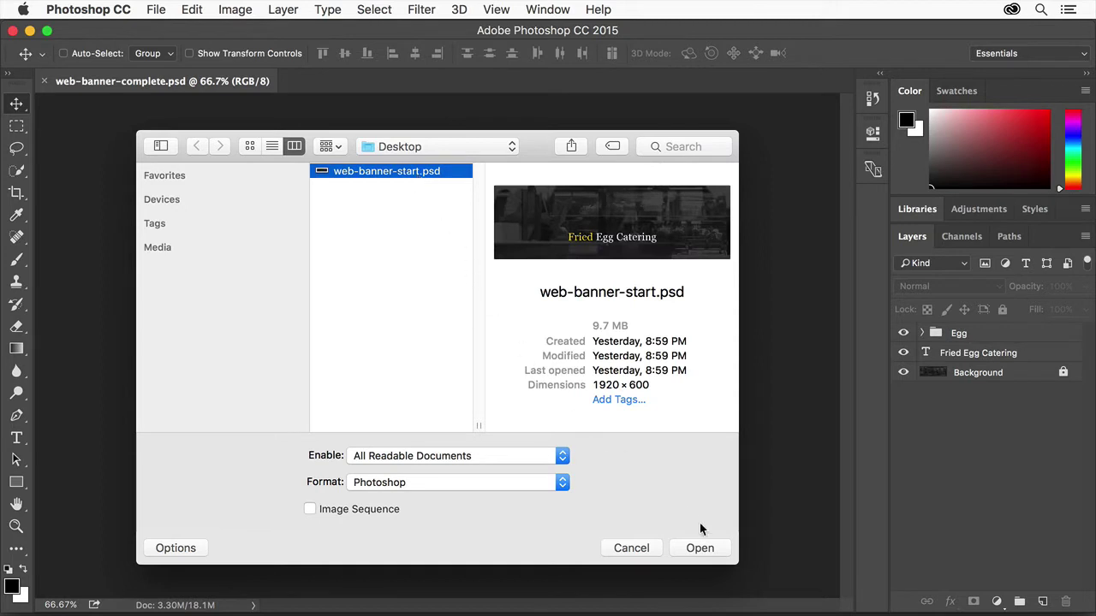
left_click(704, 548)
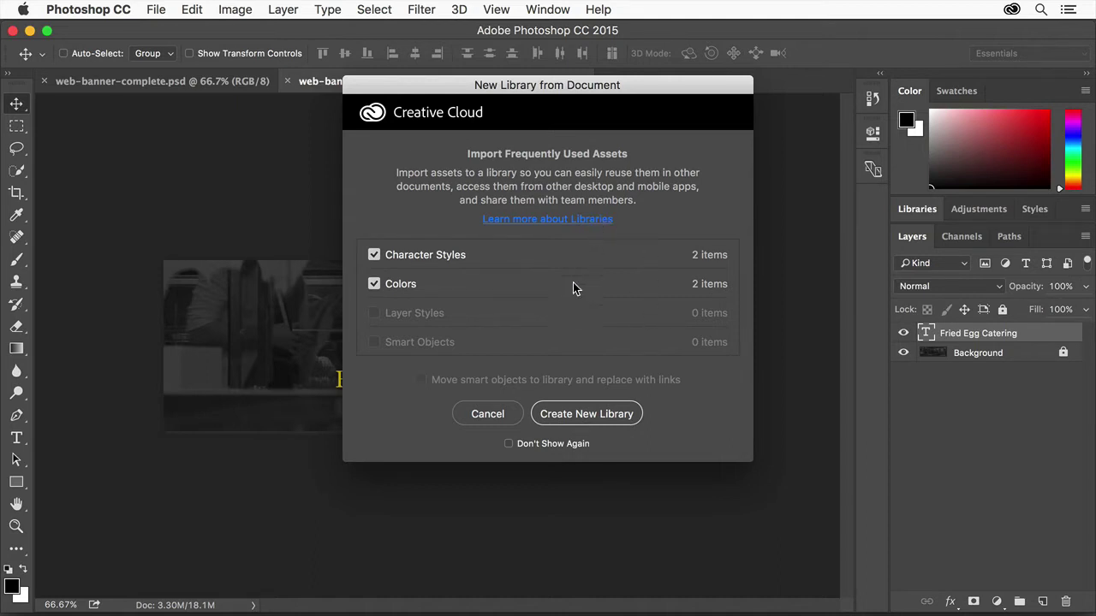
left_click(485, 413)
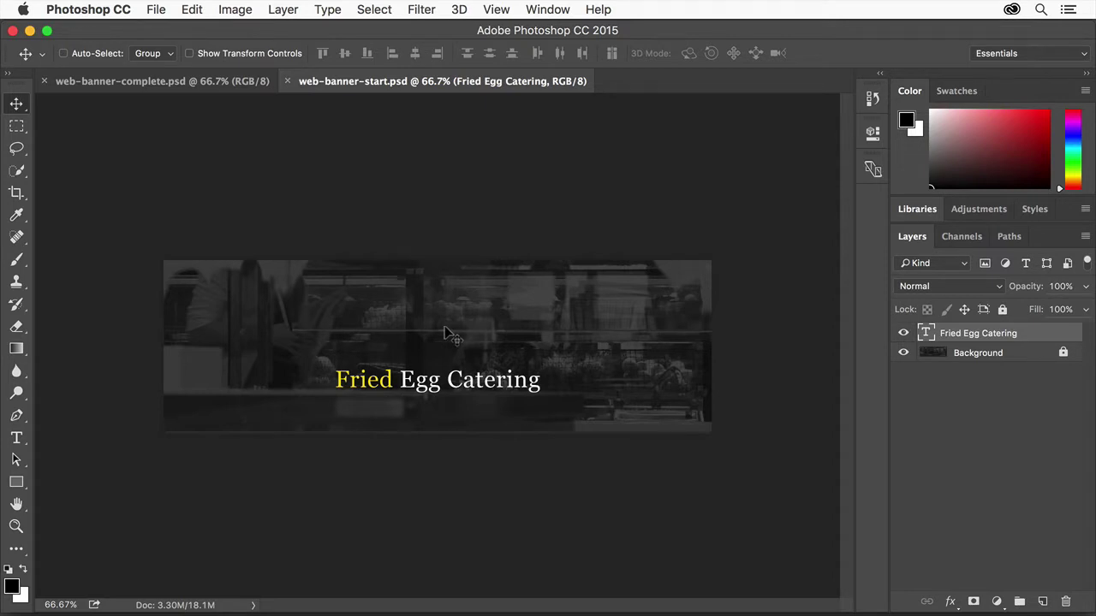
Draw a circle shape about 245 px wide above the "Fried Egg Catering" text and name its layer Egg White
left_click(16, 481)
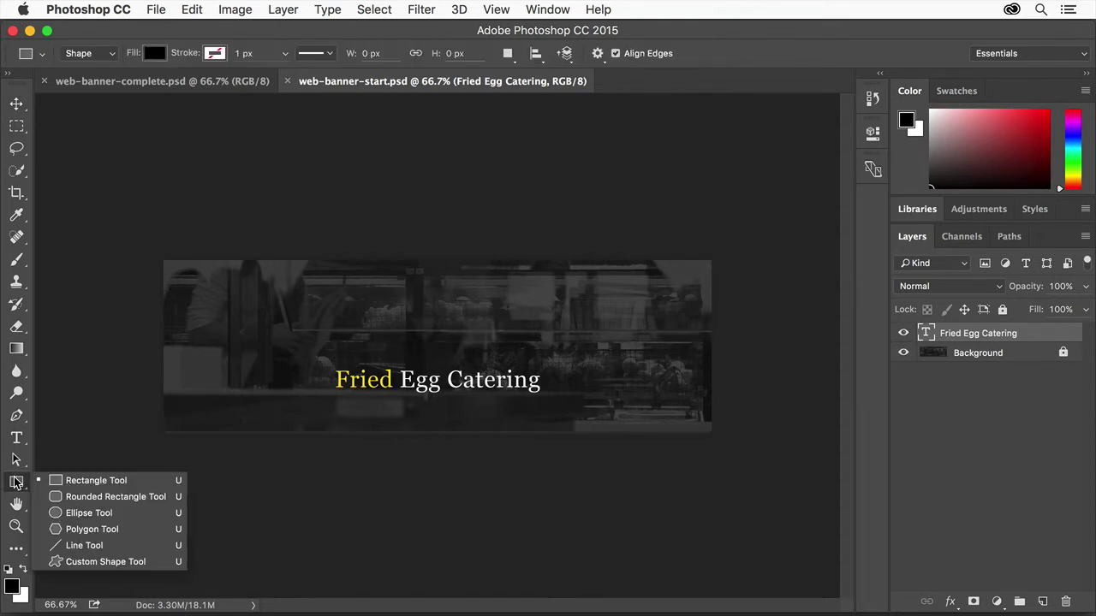
left_click(143, 514)
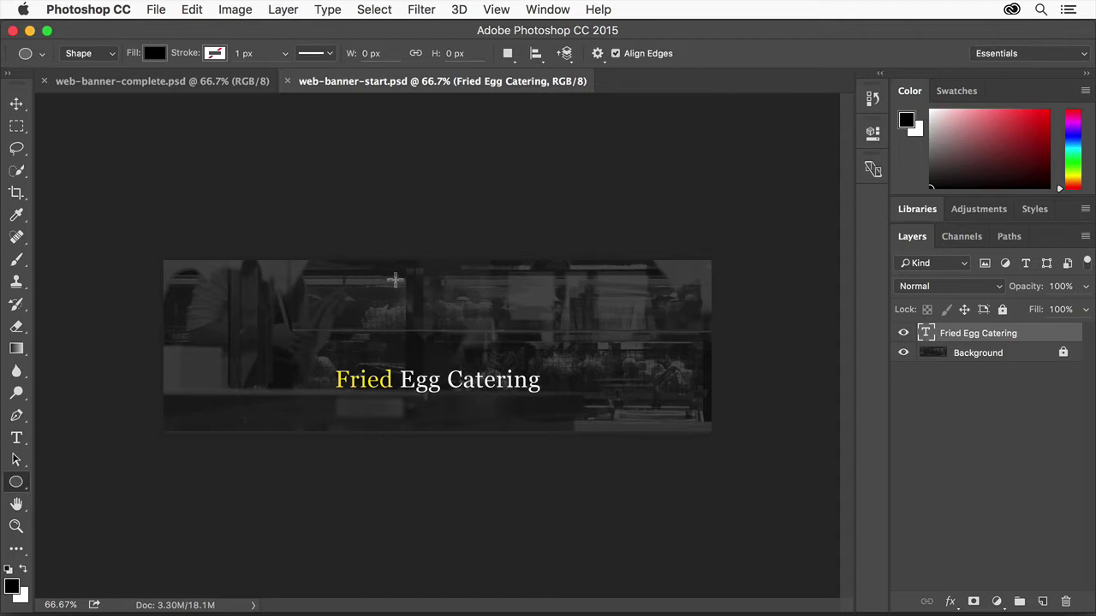
left_click_drag(393, 281, 461, 348)
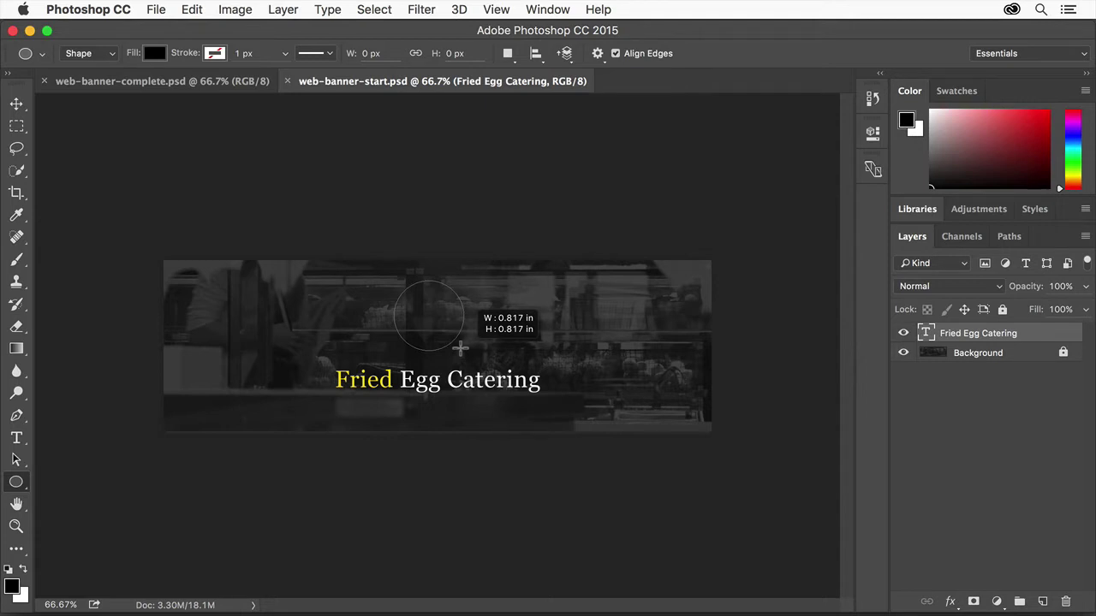
left_click_drag(460, 348, 461, 348)
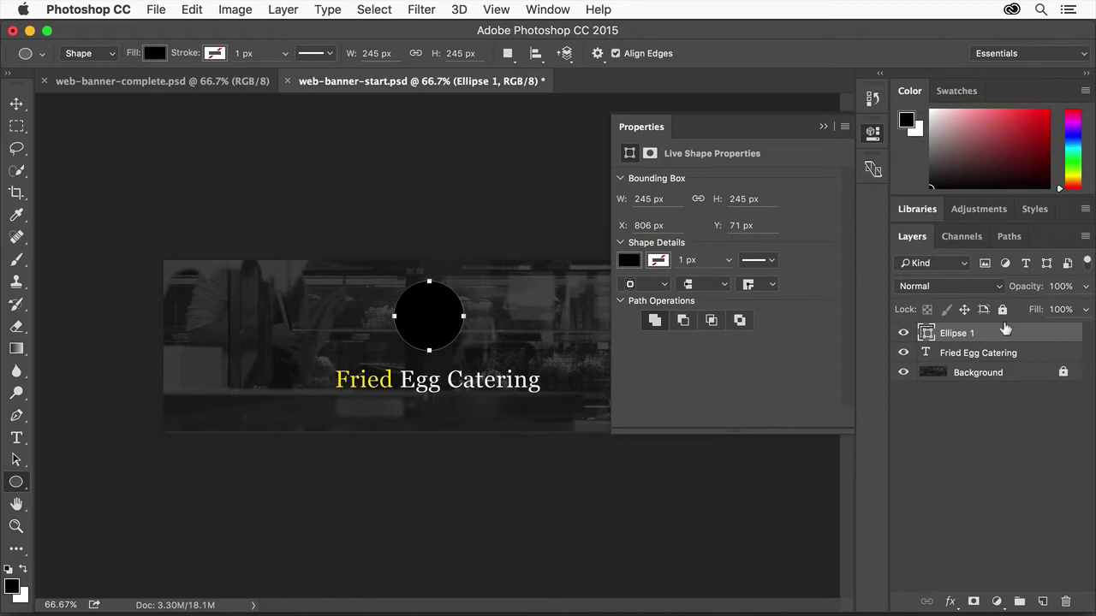
double_click(959, 332)
type("Egg White")
key("Return")
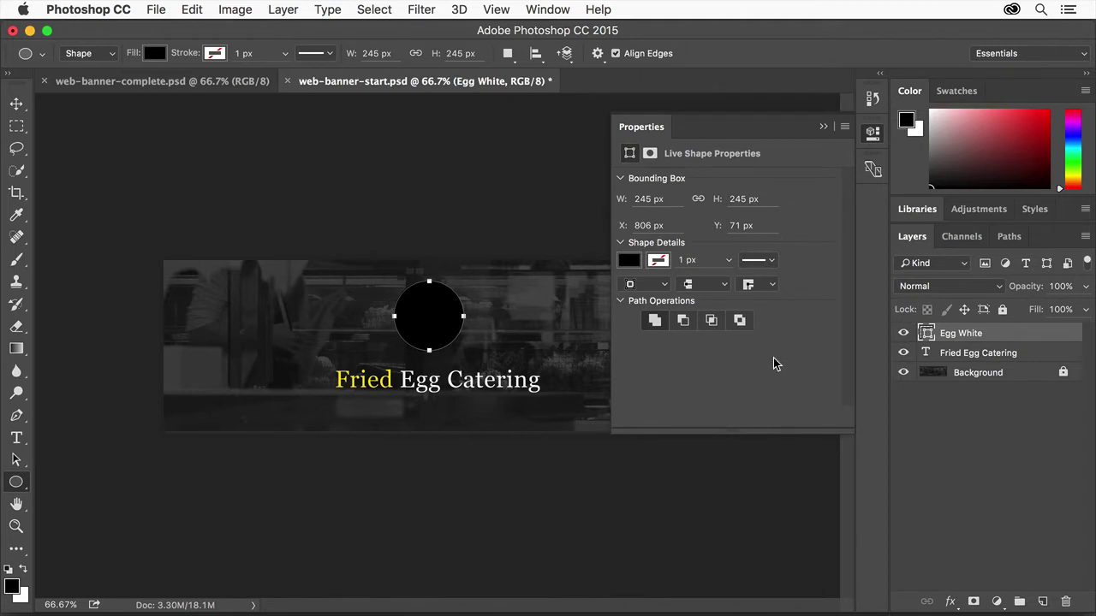
Fill the Egg White circle with white and center it horizontally above the banner text
left_click(630, 262)
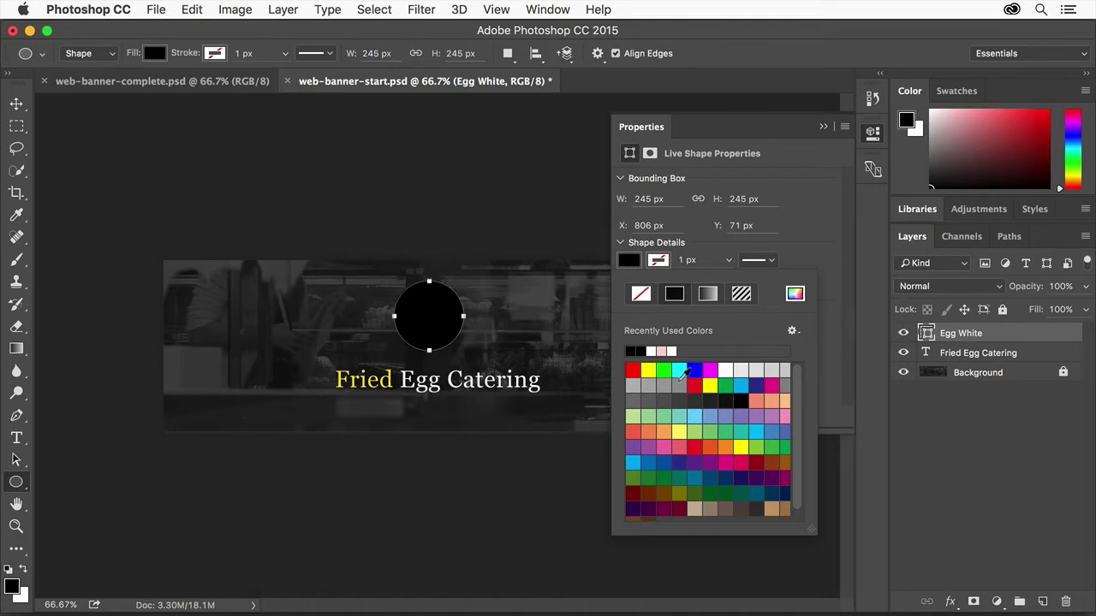
left_click(725, 370)
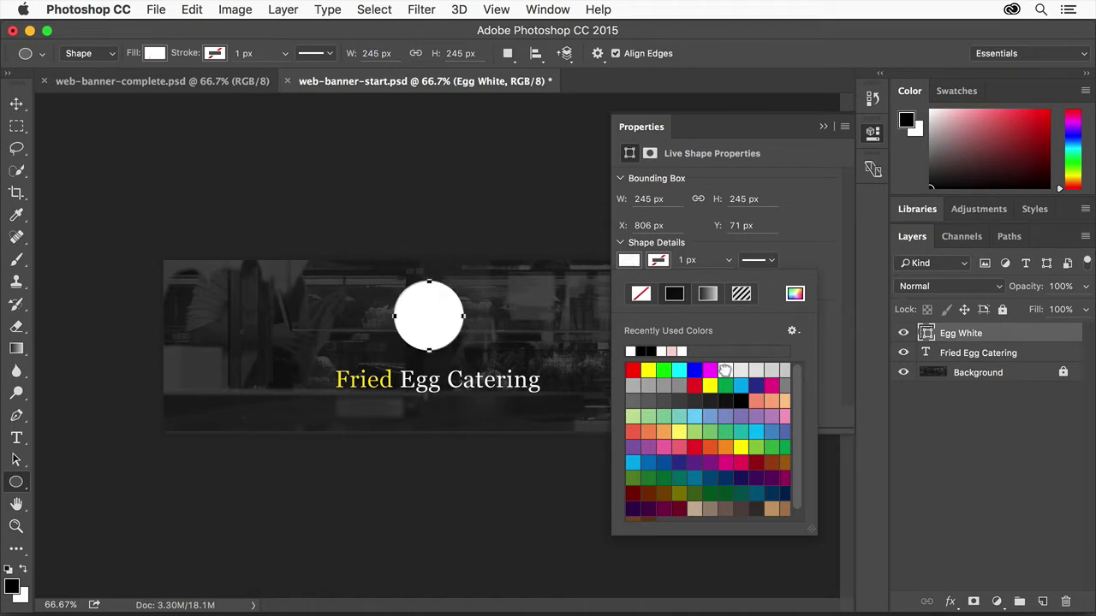
left_click(649, 125)
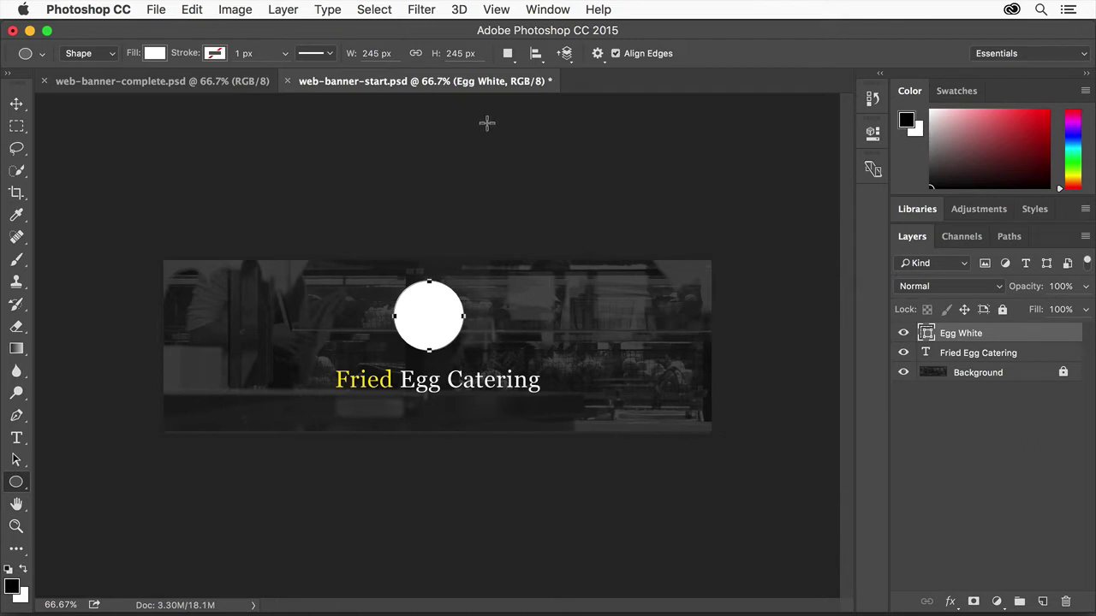
left_click(15, 106)
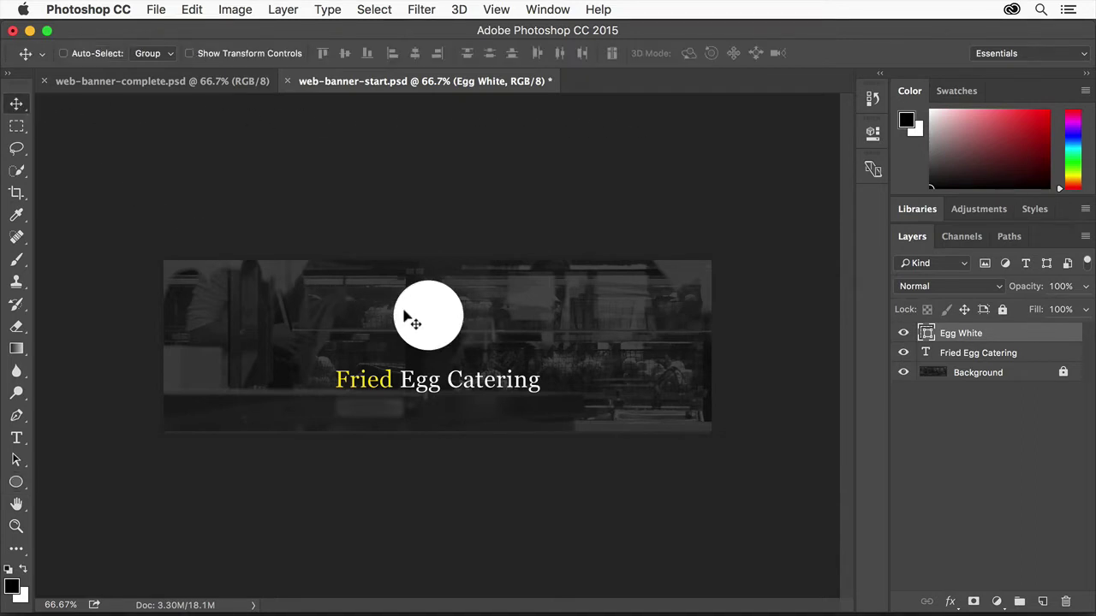
left_click_drag(404, 315, 411, 323)
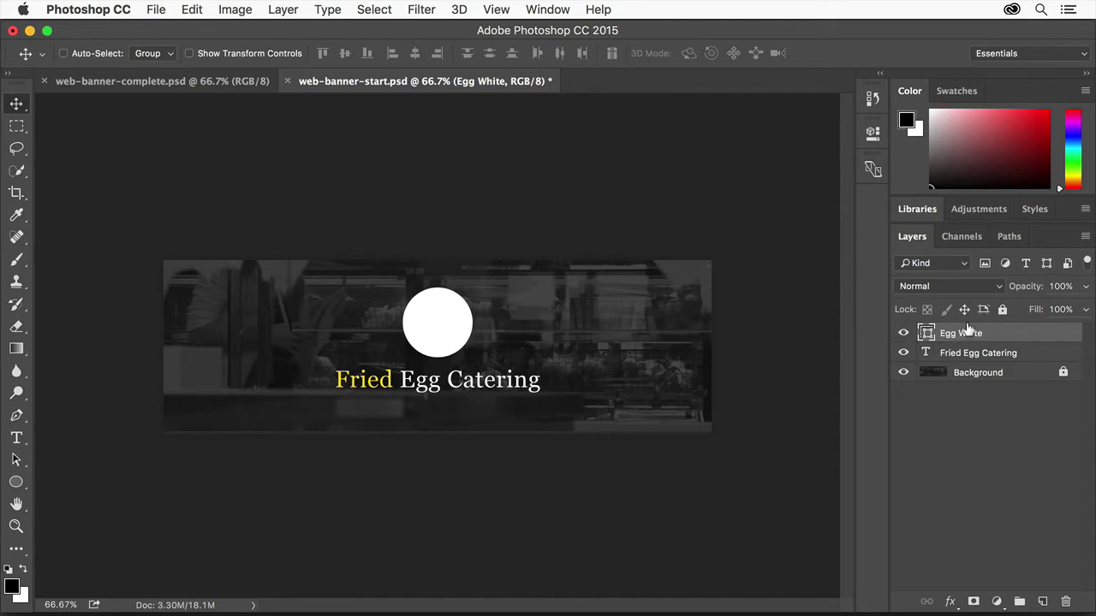
Apply an inner shadow to the Egg White layer with 10% opacity, 23 px distance, 100% choke and 3 px size
left_click(296, 12)
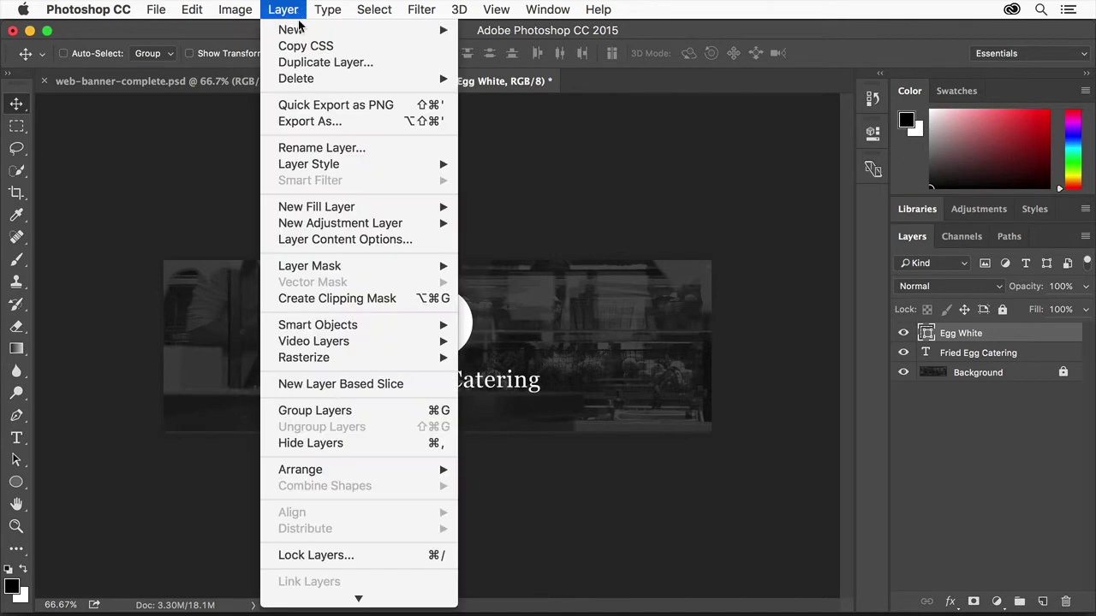
mouse_move(370, 164)
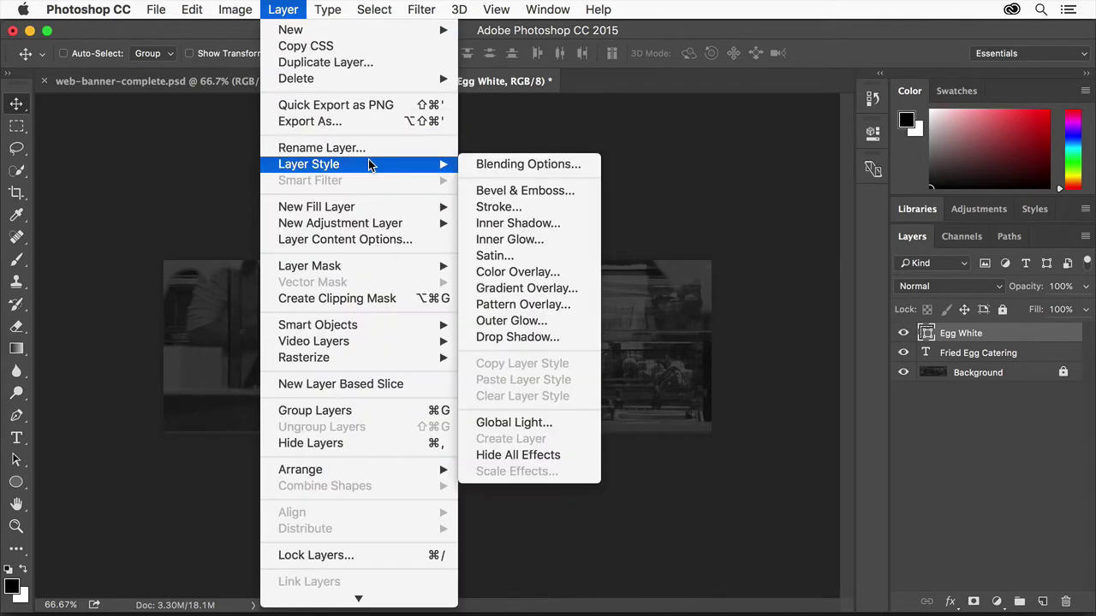
left_click(535, 224)
left_click_drag(545, 94, 801, 155)
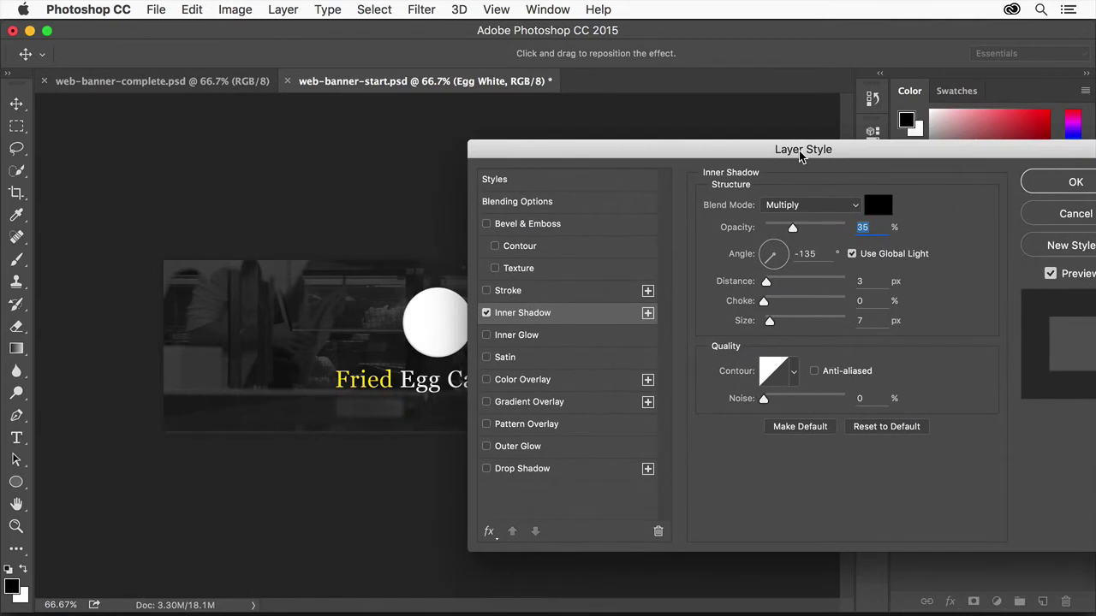
type("10")
key("Tab")
key("Tab")
type("23")
key("Tab")
type("100")
key("Tab")
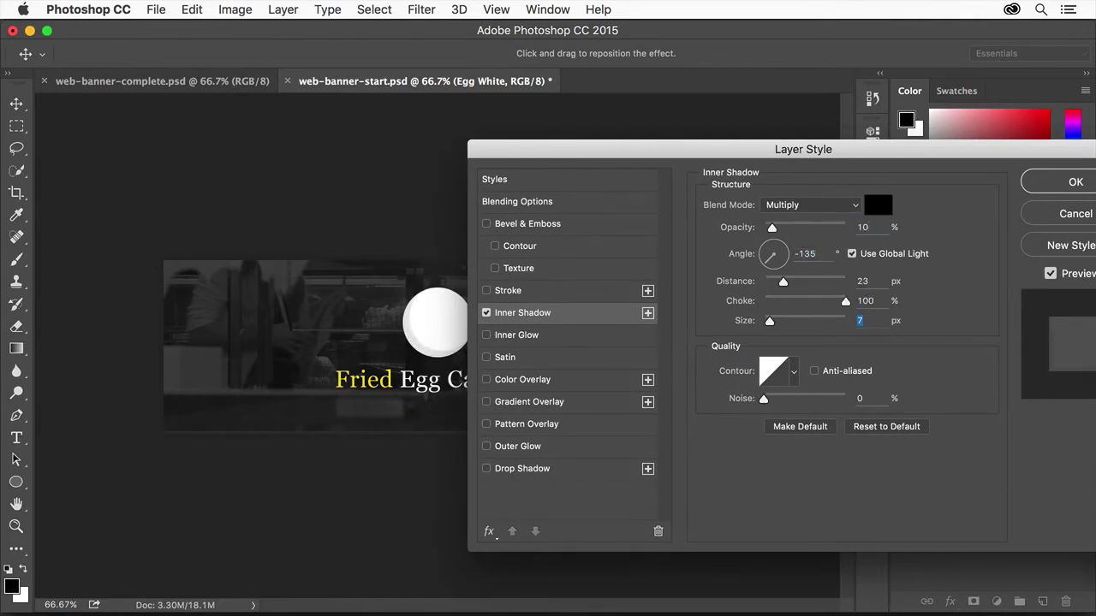
type("3")
left_click(1049, 184)
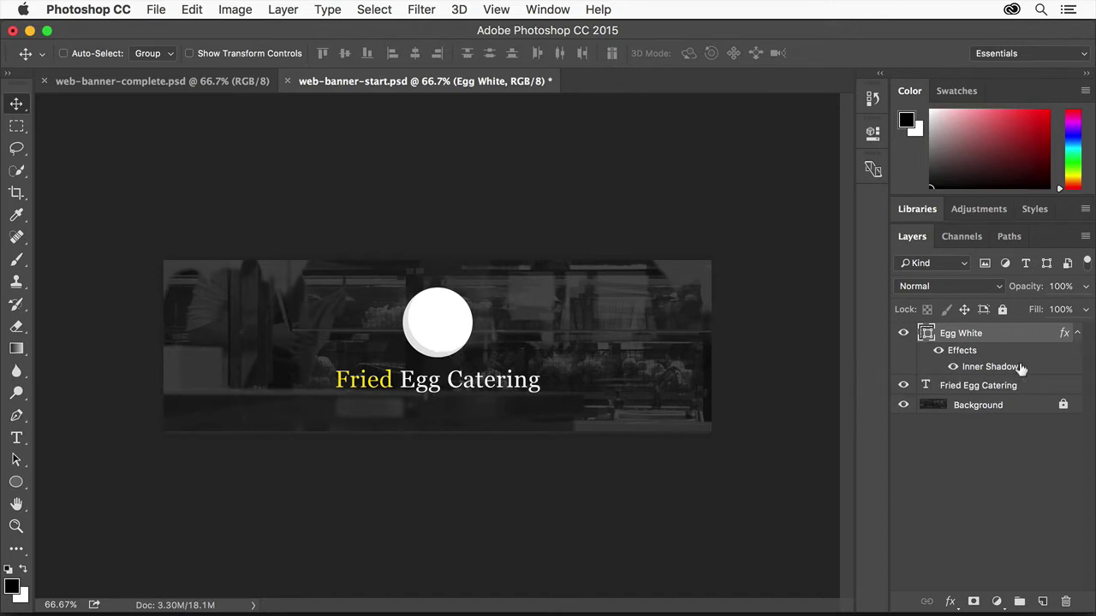
left_click(952, 367)
left_click(952, 366)
Duplicate the Egg White layer within the same document and name the copy Yolk
left_click(287, 11)
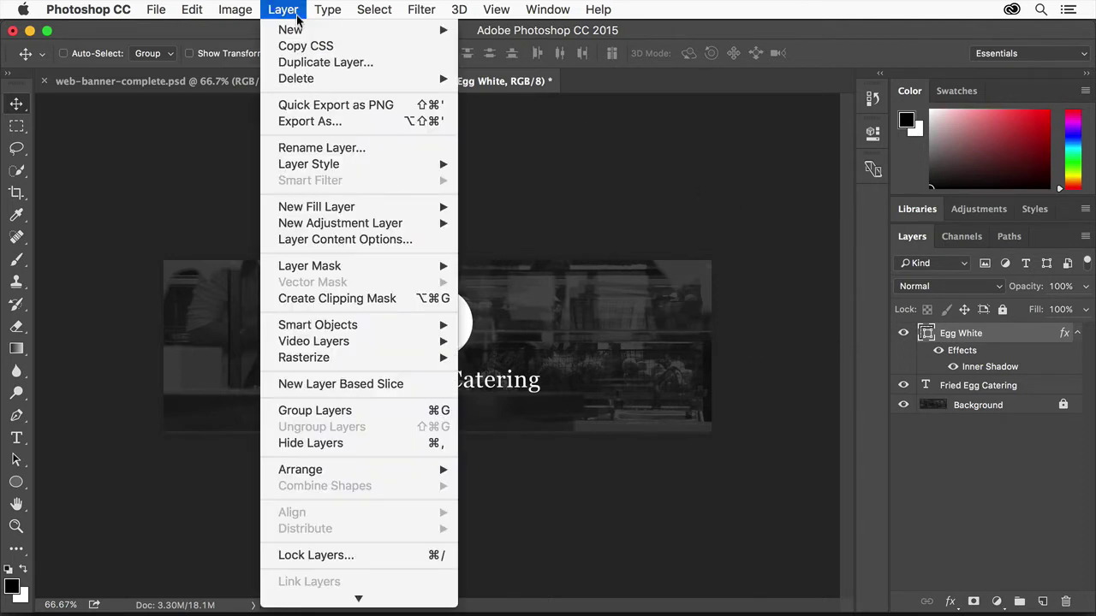
left_click(321, 62)
type("Yolk")
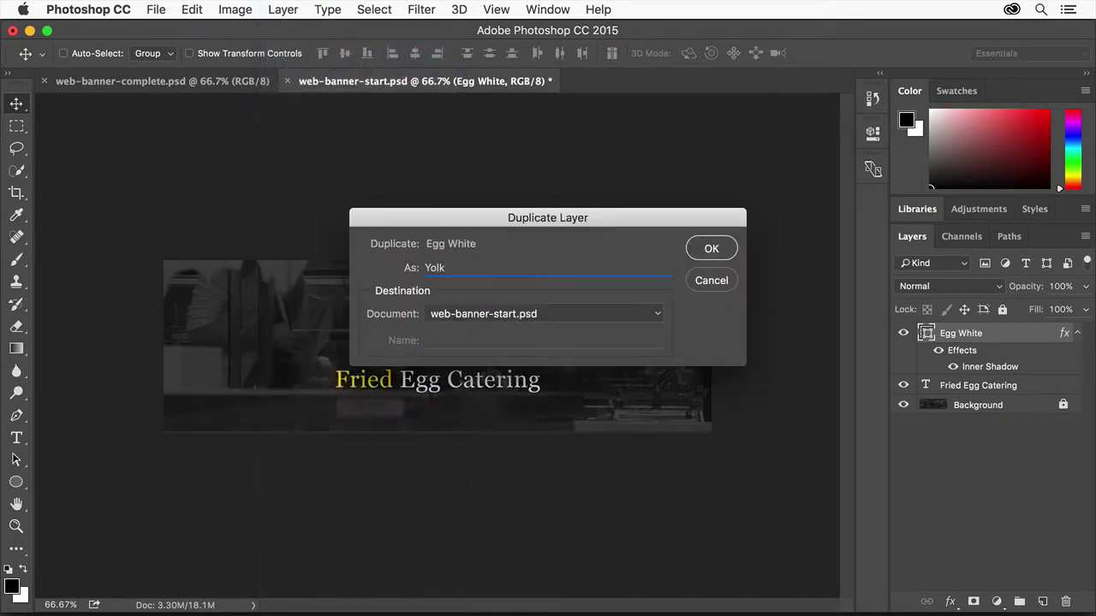
left_click(721, 249)
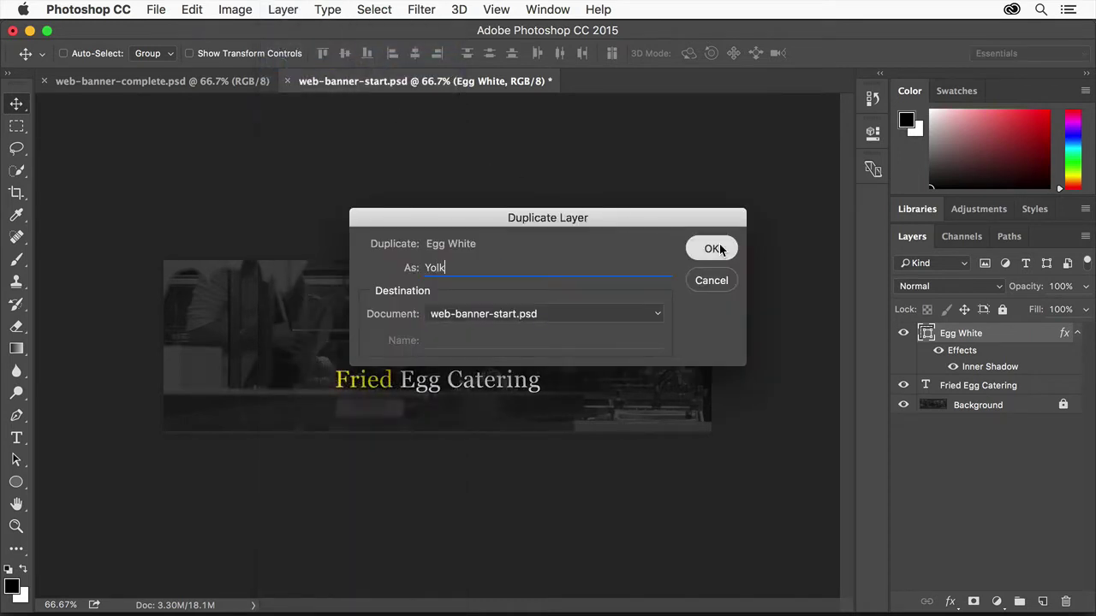
Change the Yolk circle's fill to bright yellow
left_click(870, 133)
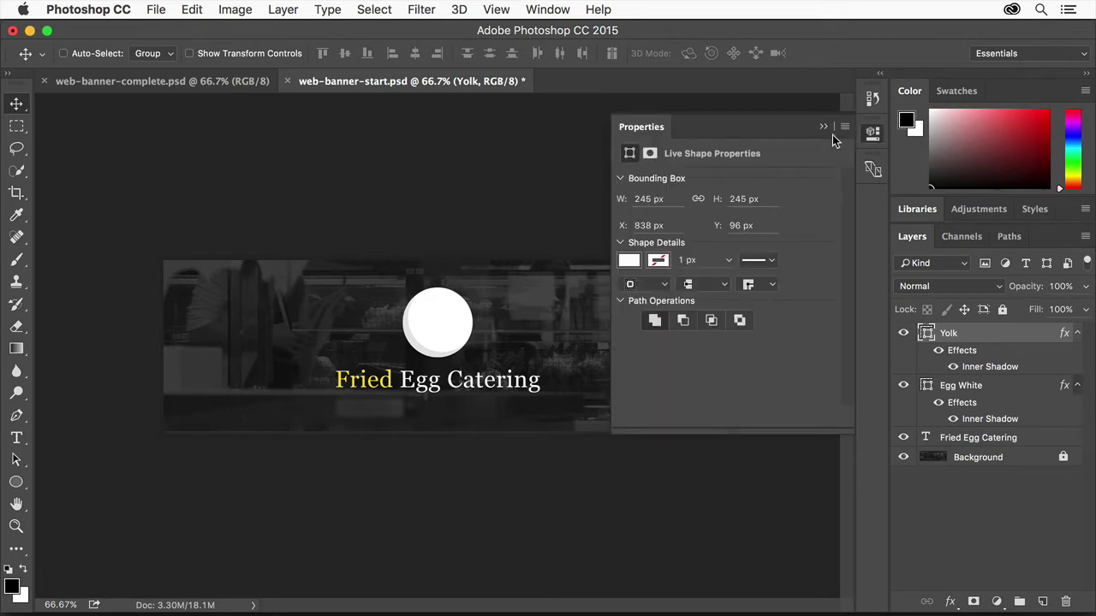
left_click(629, 262)
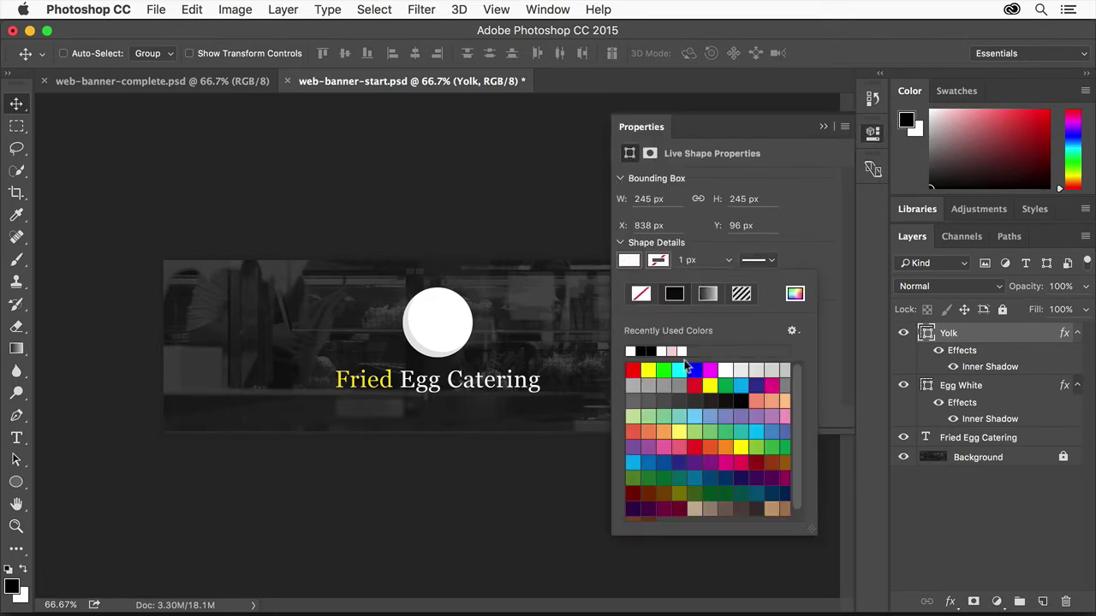
left_click(709, 386)
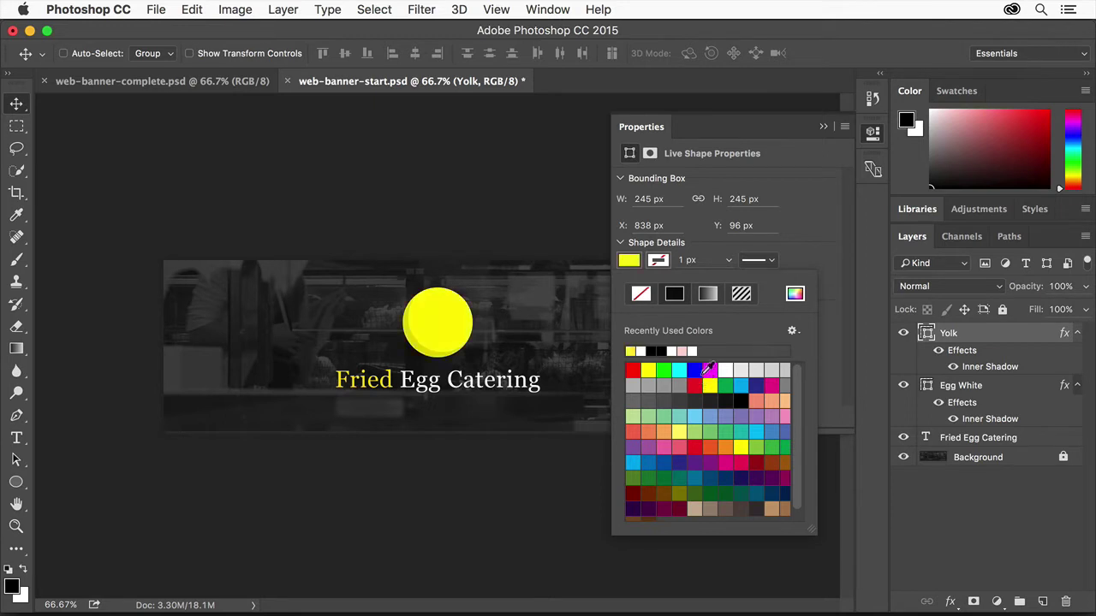
left_click(643, 128)
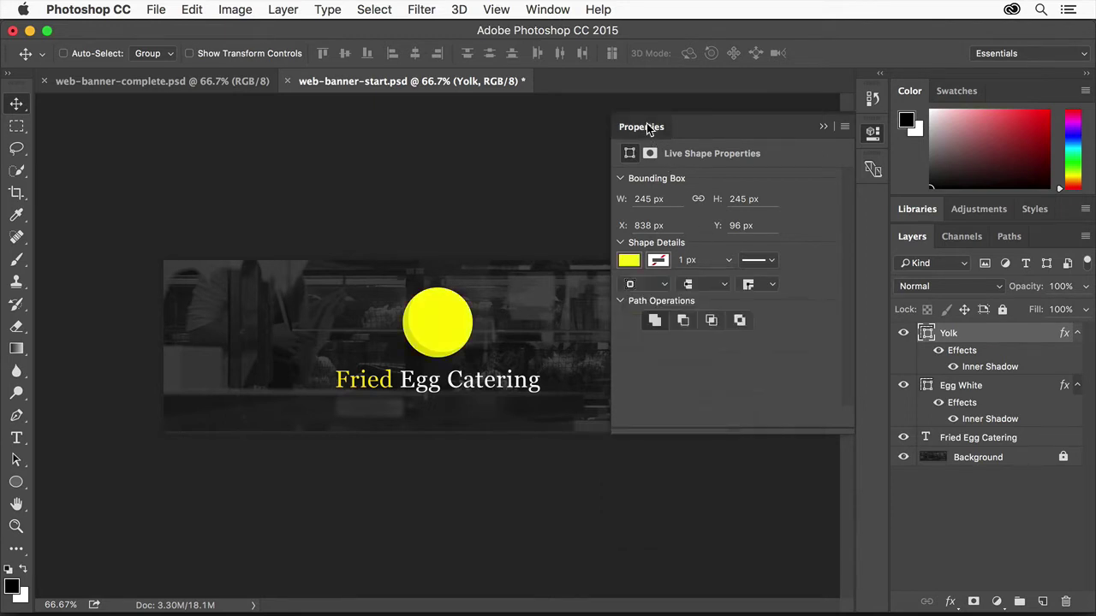
left_click(644, 125)
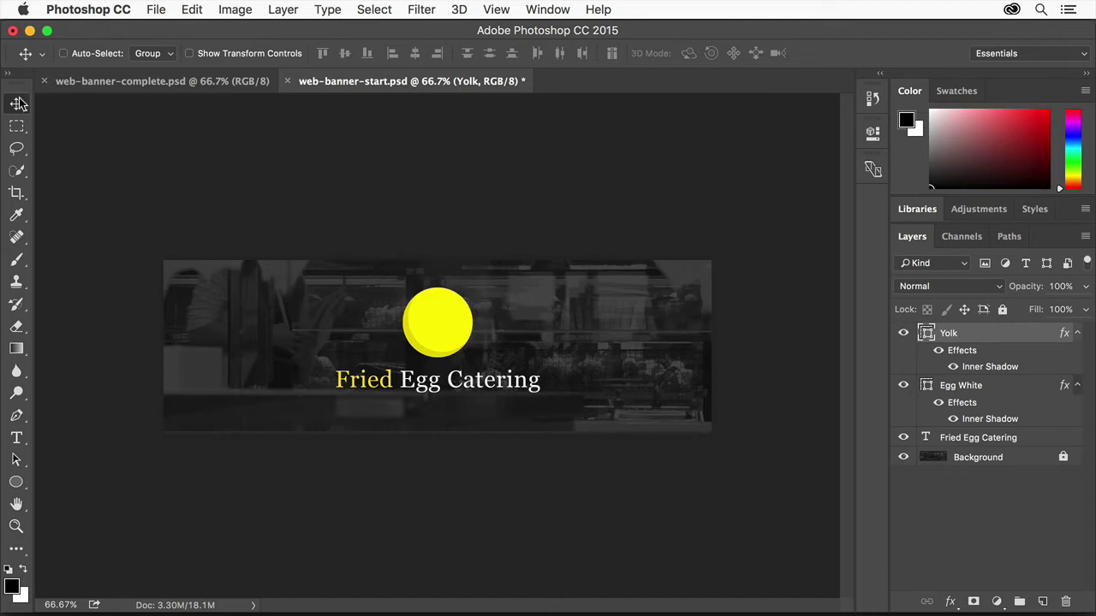
Scale the Yolk circle proportionally to about 55.5% and place it inside the egg white, slightly toward its lower right
left_click(194, 10)
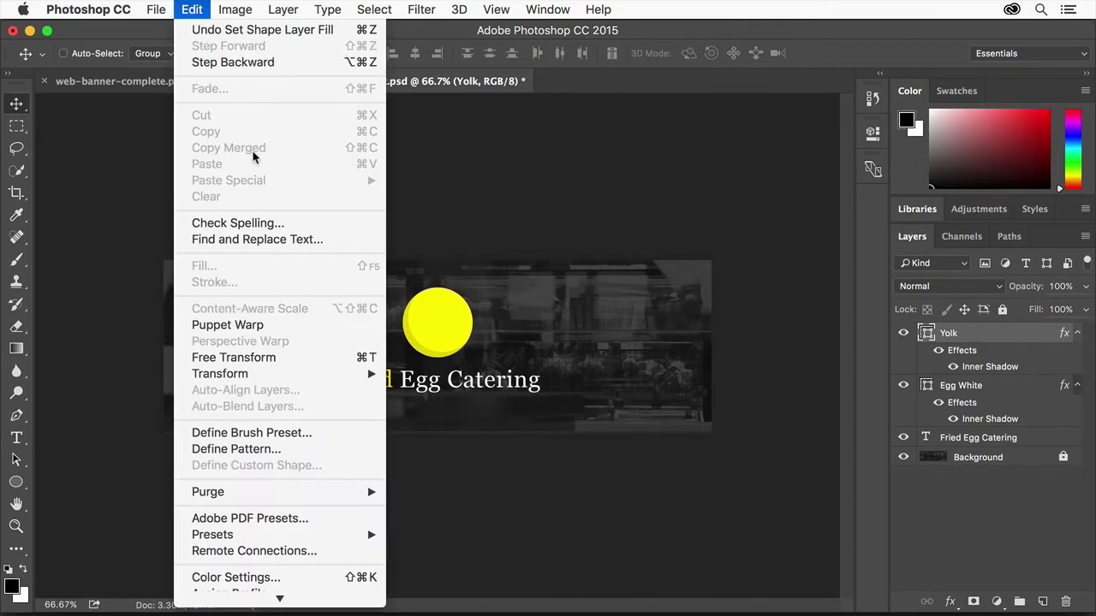
left_click(234, 357)
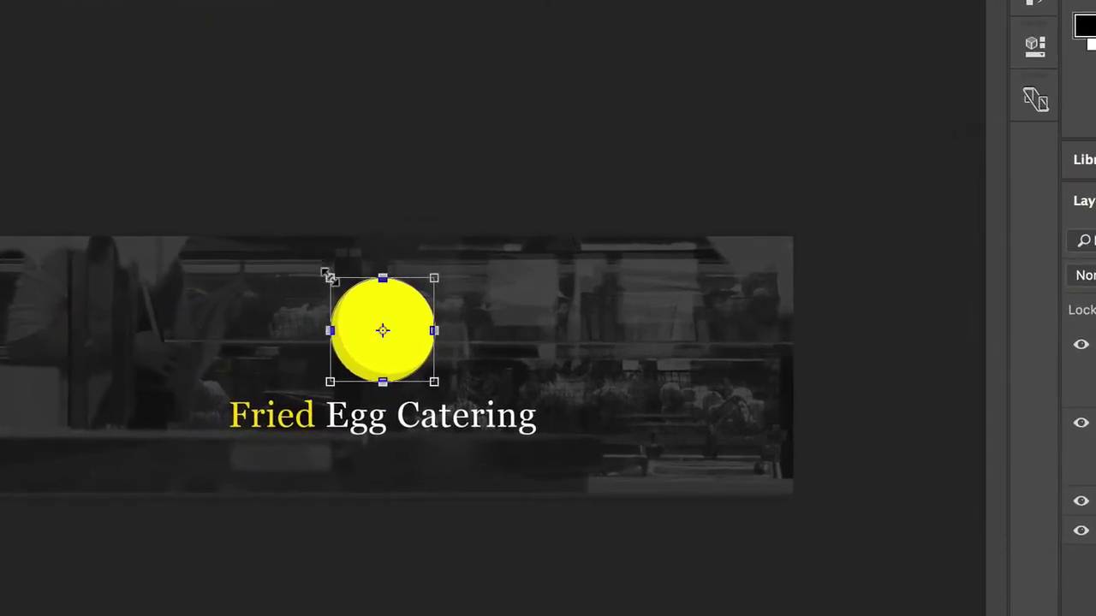
left_click_drag(329, 279, 367, 315)
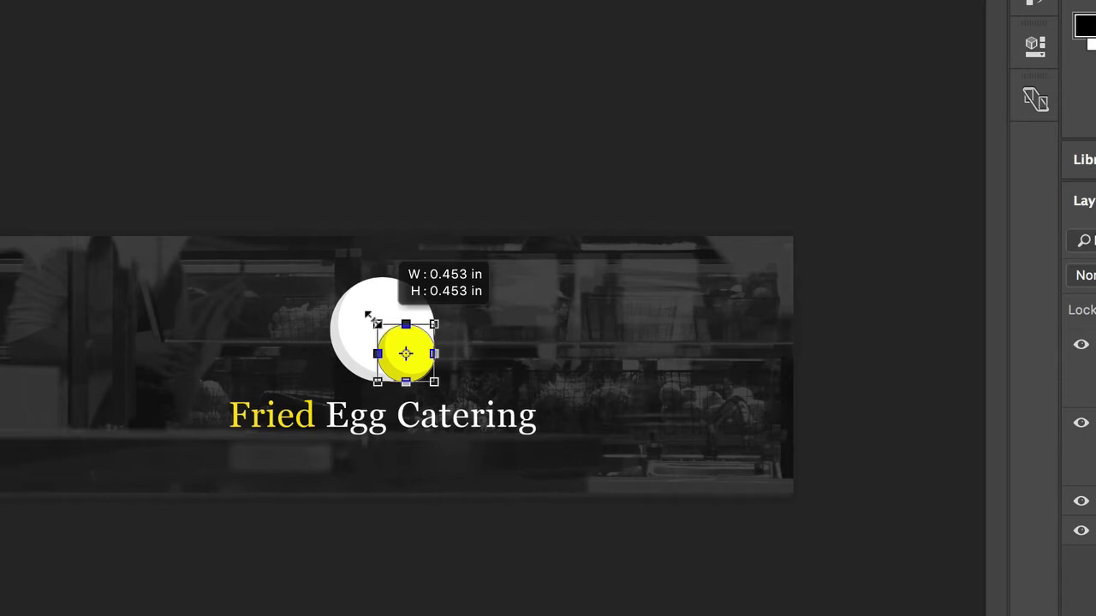
left_click_drag(367, 315, 367, 315)
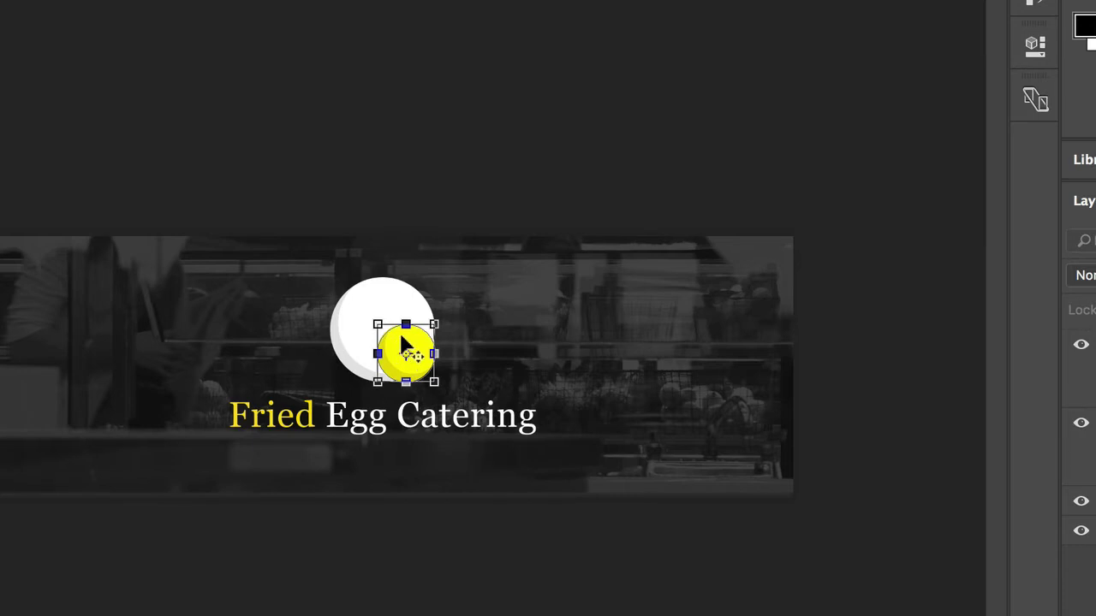
left_click_drag(405, 330, 393, 317)
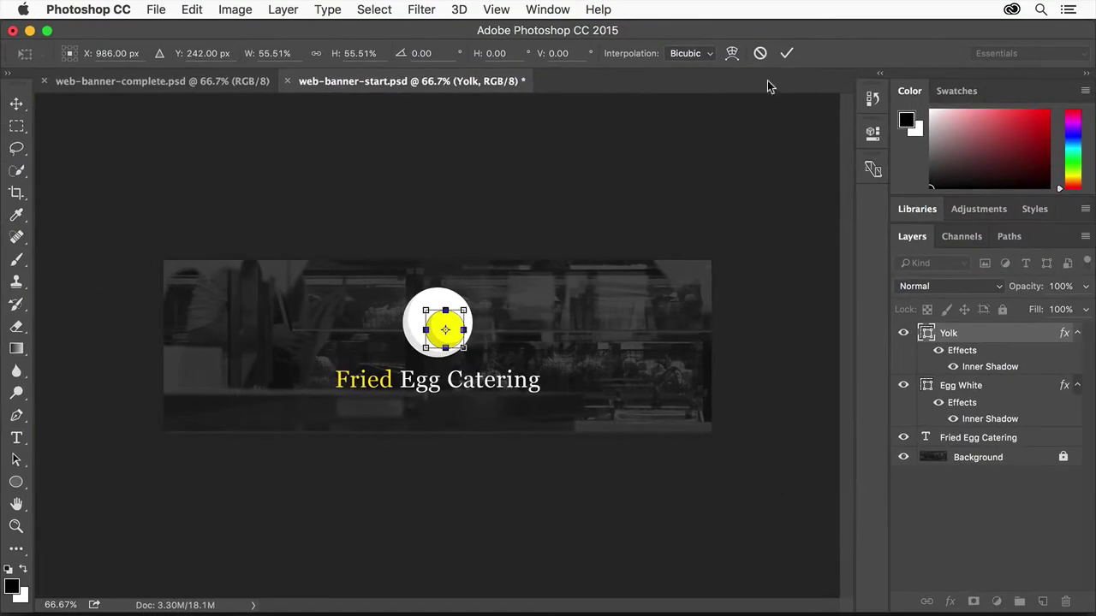
left_click(786, 55)
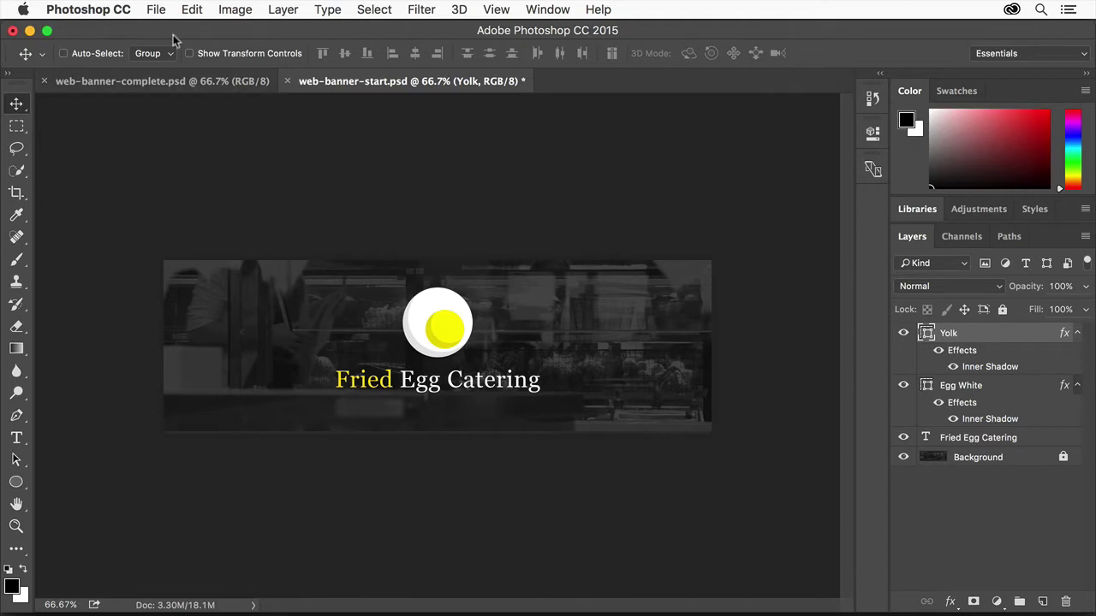
Save the document to the Desktop as web-banner.psd in Photoshop format with Maximize Compatibility on
left_click(152, 12)
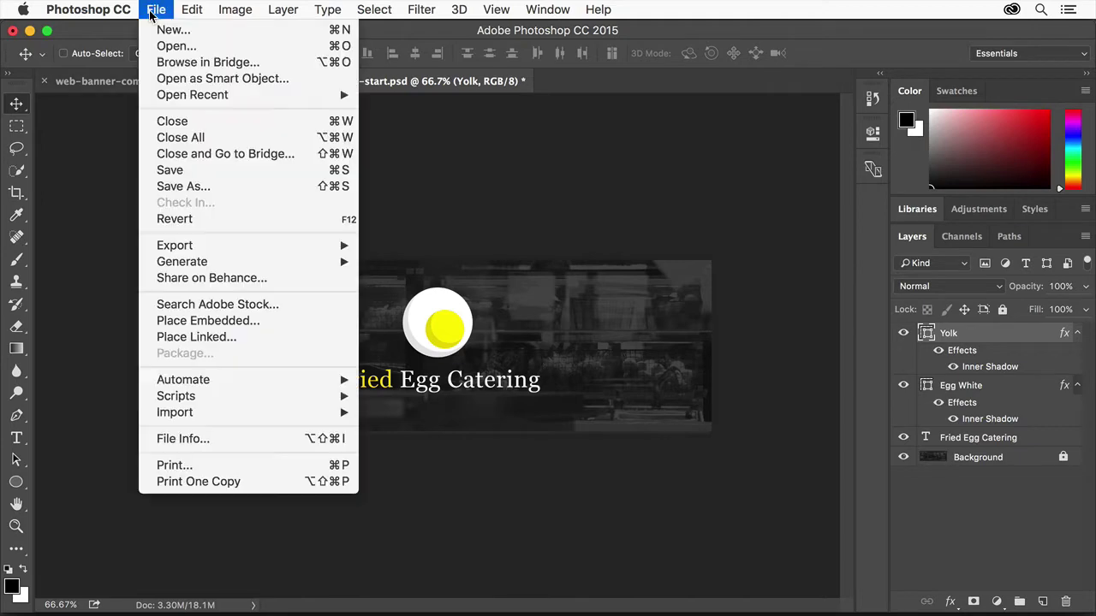
left_click(224, 190)
key("Right")
key("BackSpace")
key("BackSpace")
key("BackSpace")
key("BackSpace")
key("BackSpace")
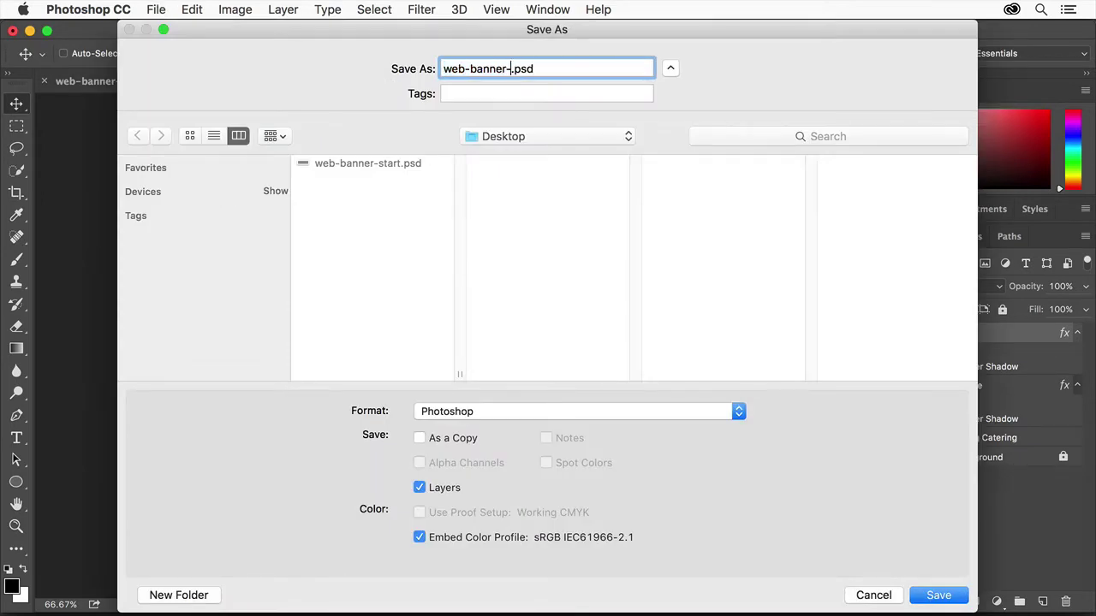
key("BackSpace")
left_click(939, 599)
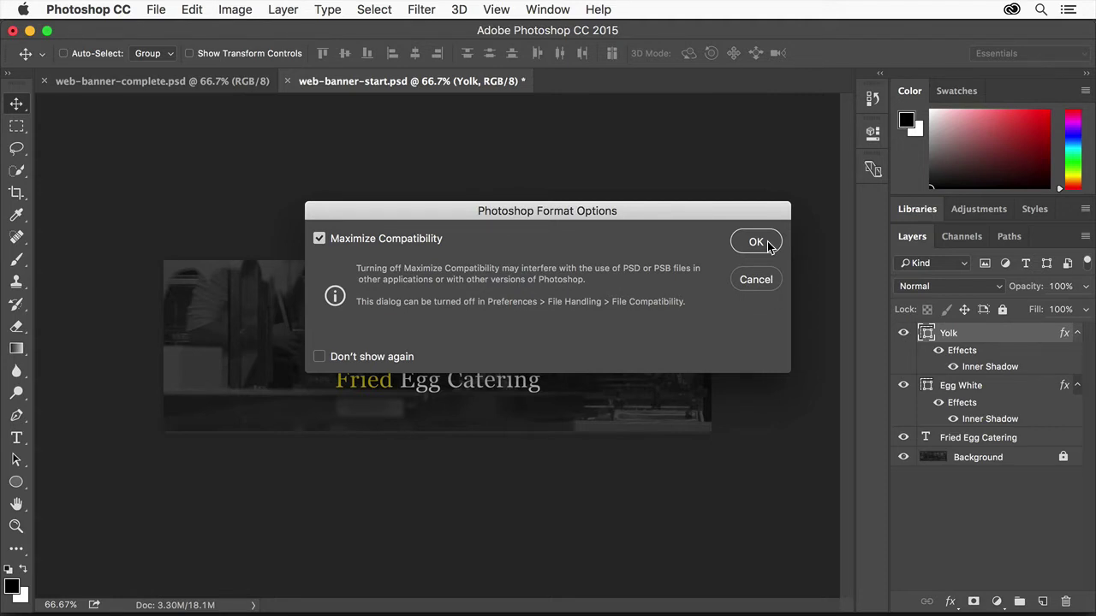
left_click(756, 243)
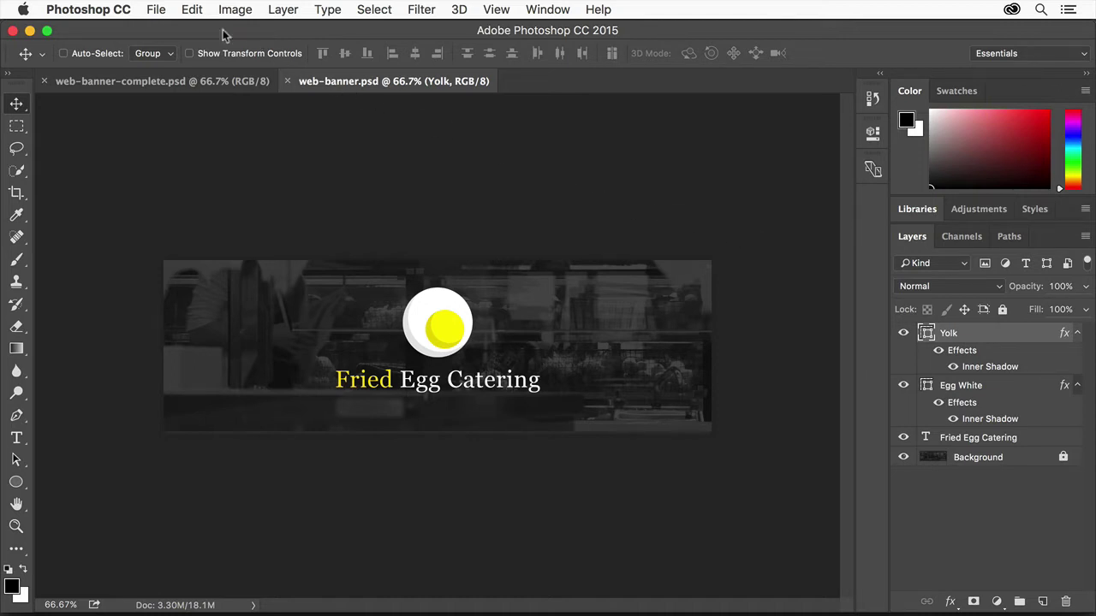
Export the banner to the Desktop as web-banner.jpg, a 1200 × 375 px JPG at 100% quality
left_click(163, 10)
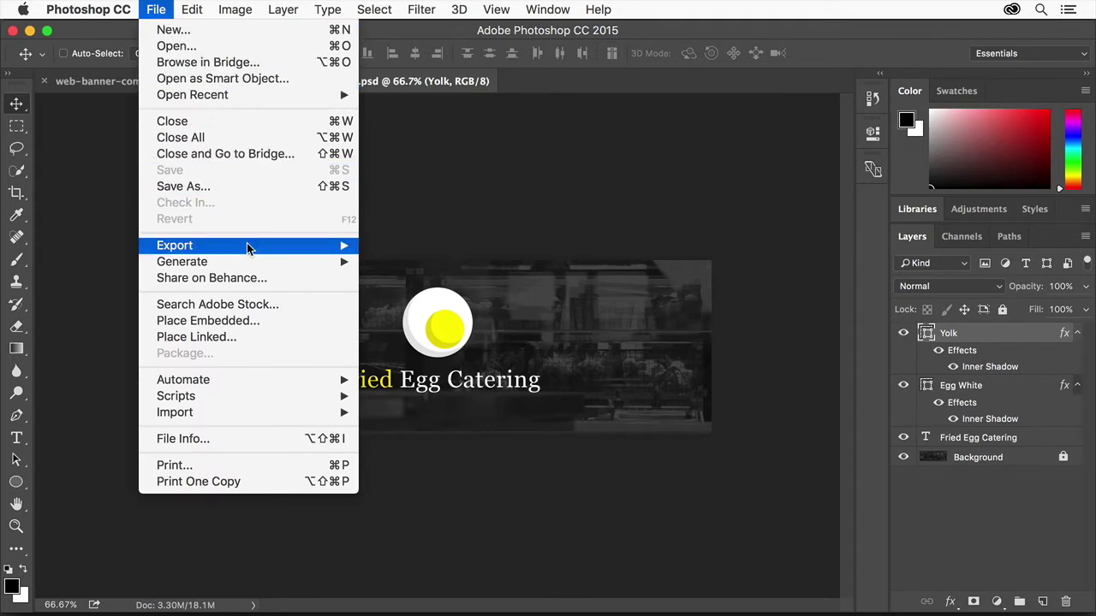
mouse_move(247, 245)
left_click(453, 263)
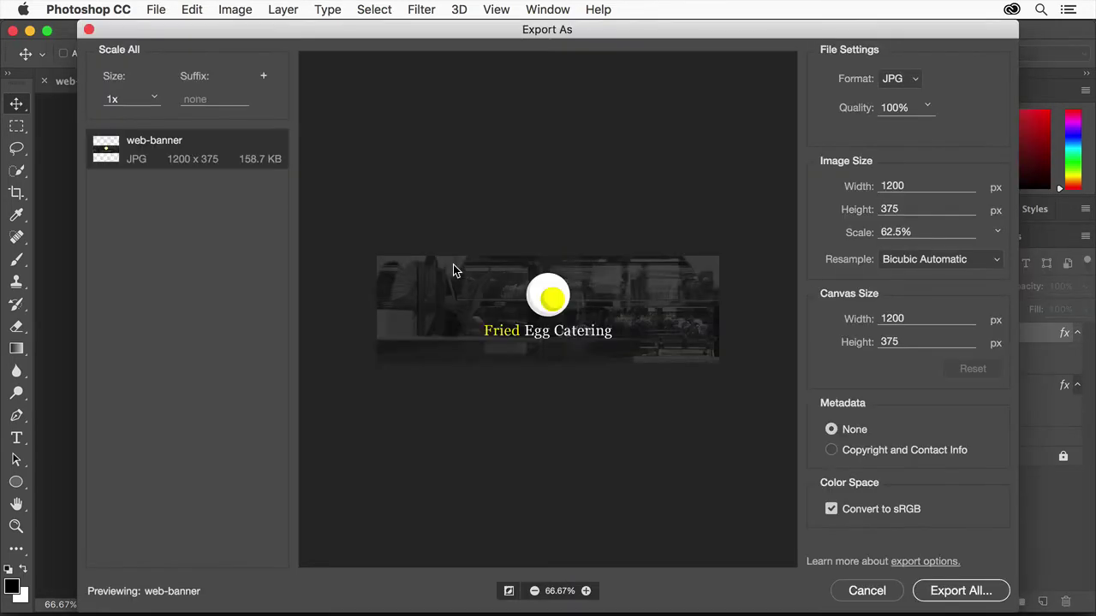
left_click(903, 88)
left_click(910, 107)
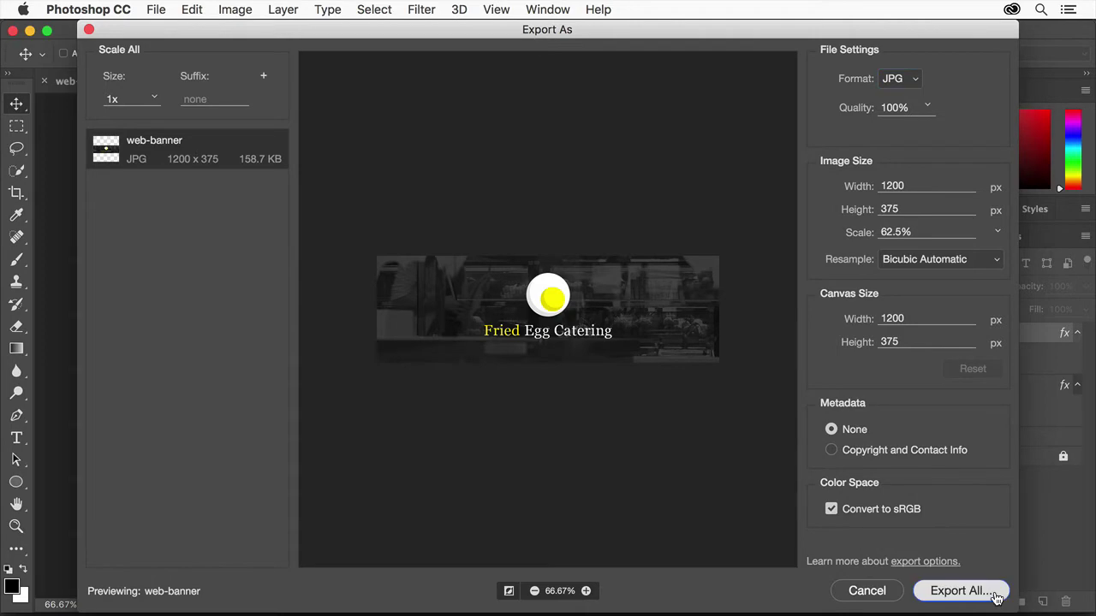
left_click(959, 591)
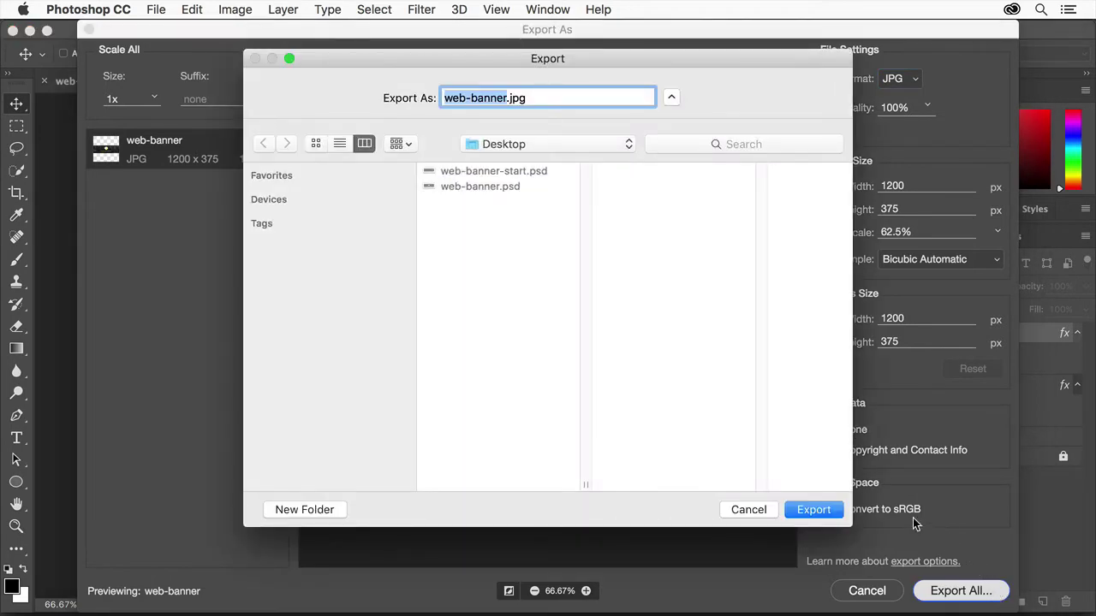
left_click(813, 509)
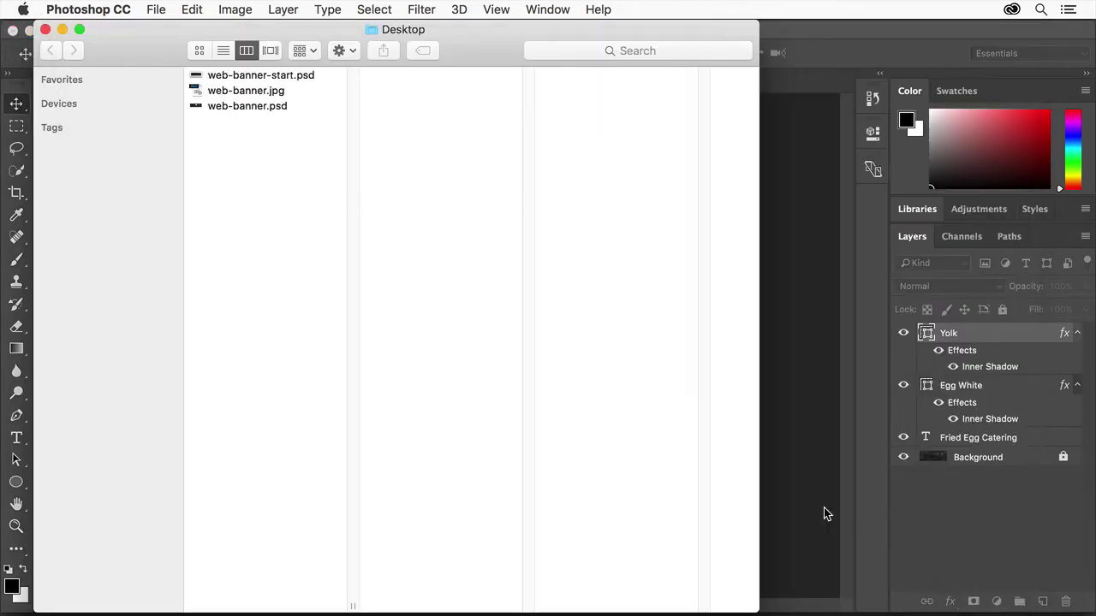
left_click(824, 514)
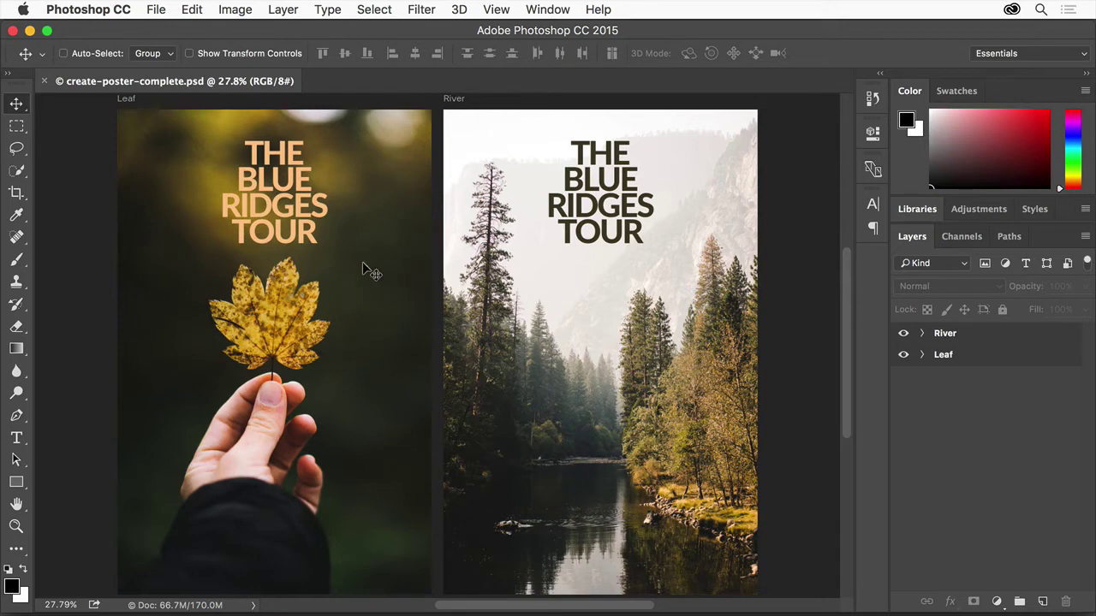
Open Washington-leaf.jpg from the Desktop alongside the finished poster document
left_click(156, 10)
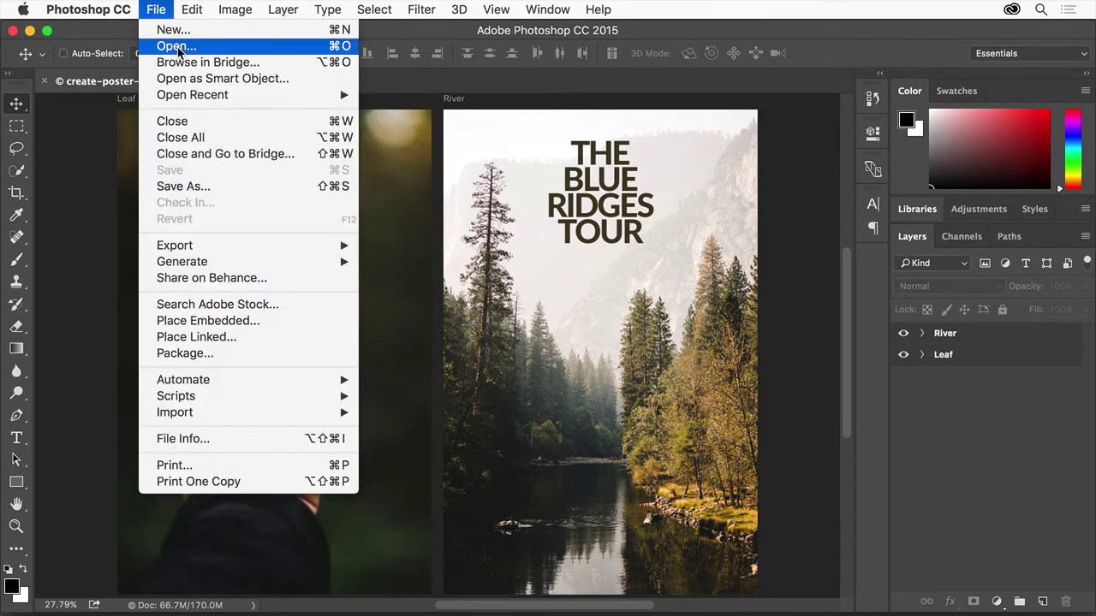
left_click(179, 48)
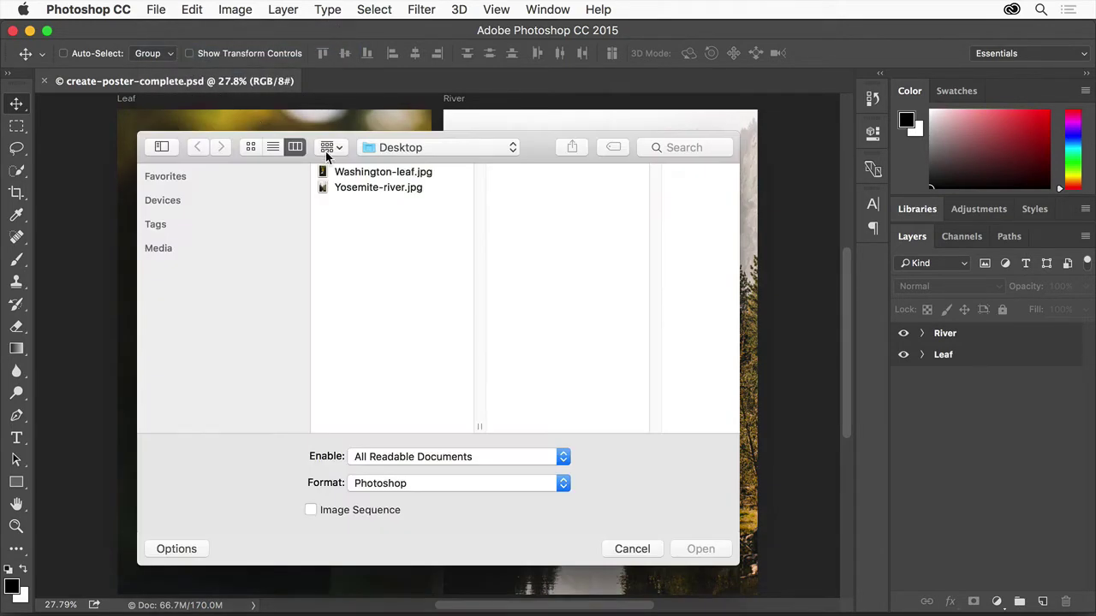
left_click(369, 174)
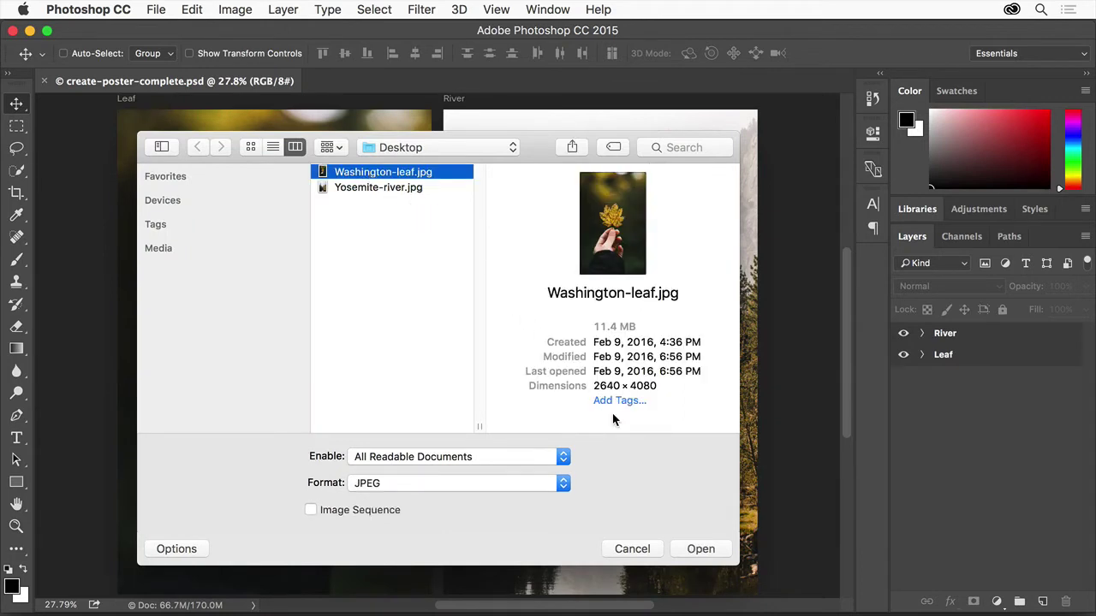
left_click(714, 554)
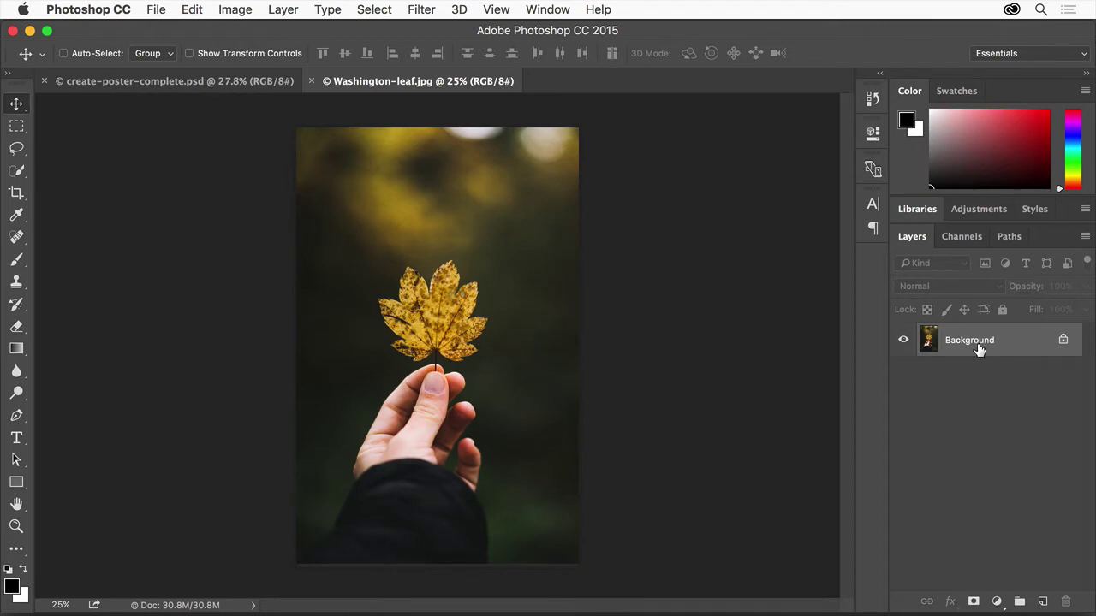
Create a new artboard named Leaf from the Background layer, keeping the 2640 × 4080 px custom size
left_click(283, 10)
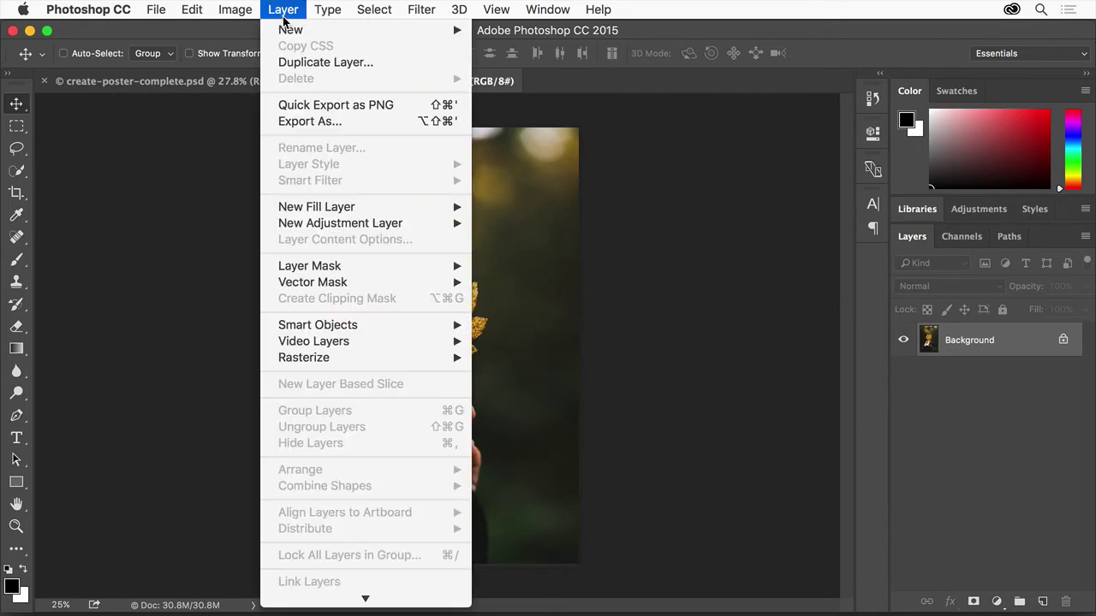
mouse_move(291, 29)
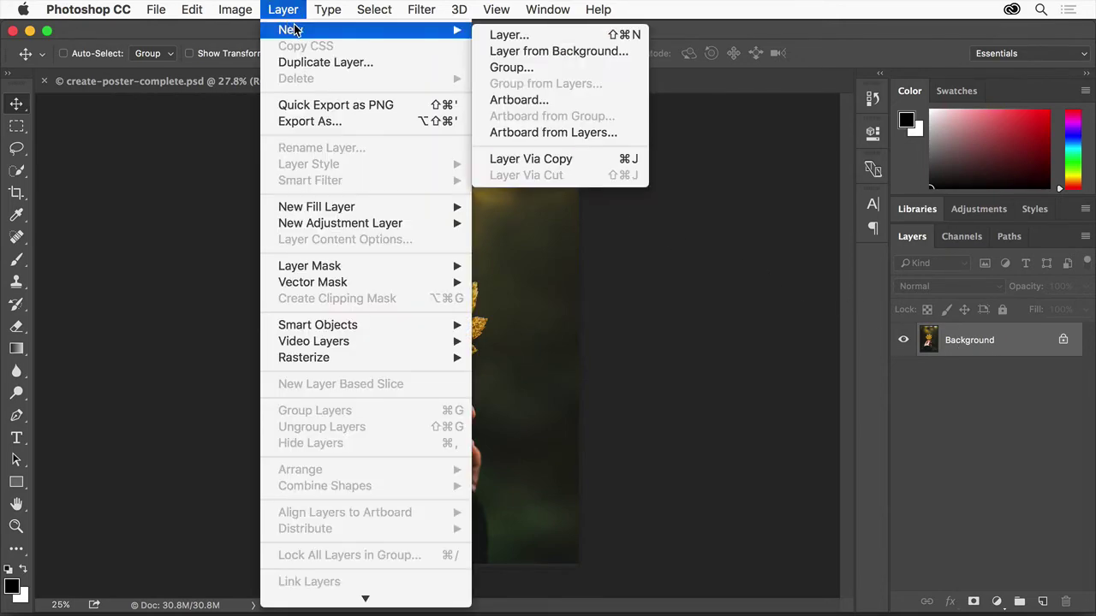
left_click(575, 138)
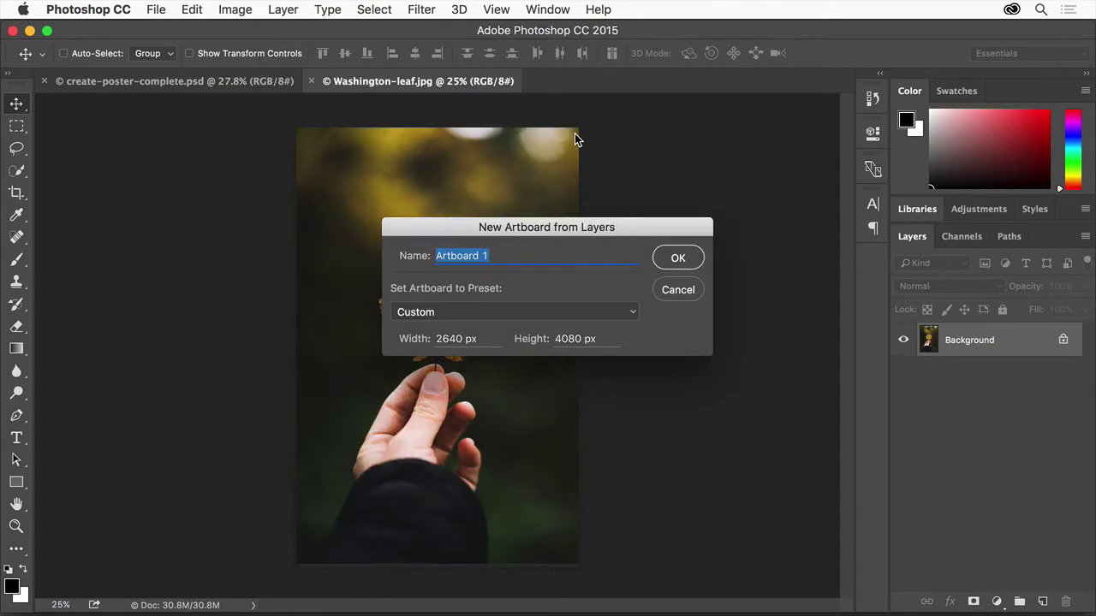
type("Leaf")
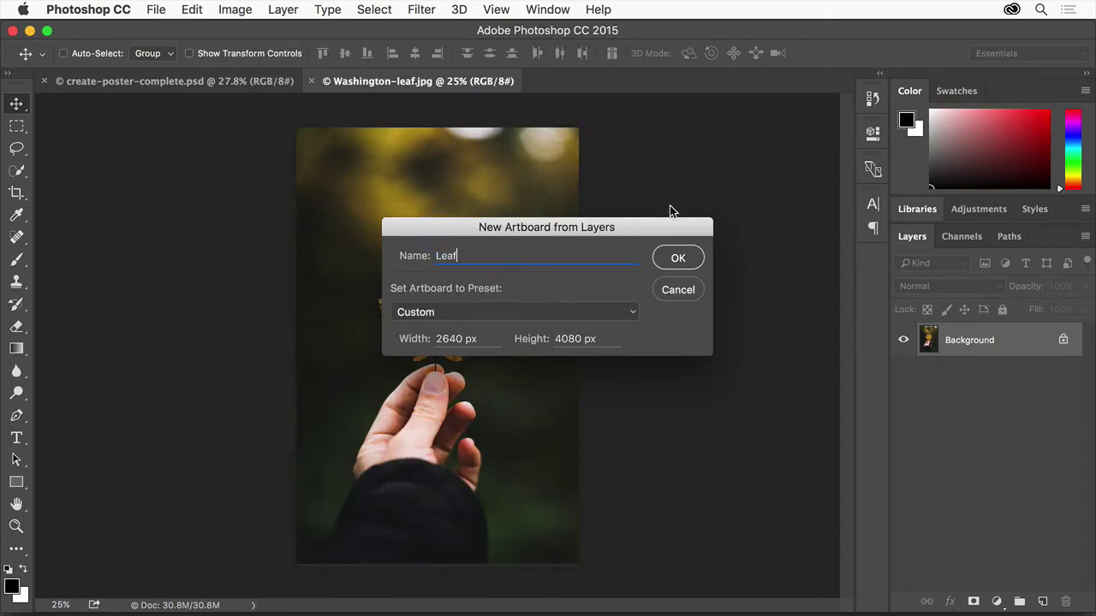
left_click(679, 257)
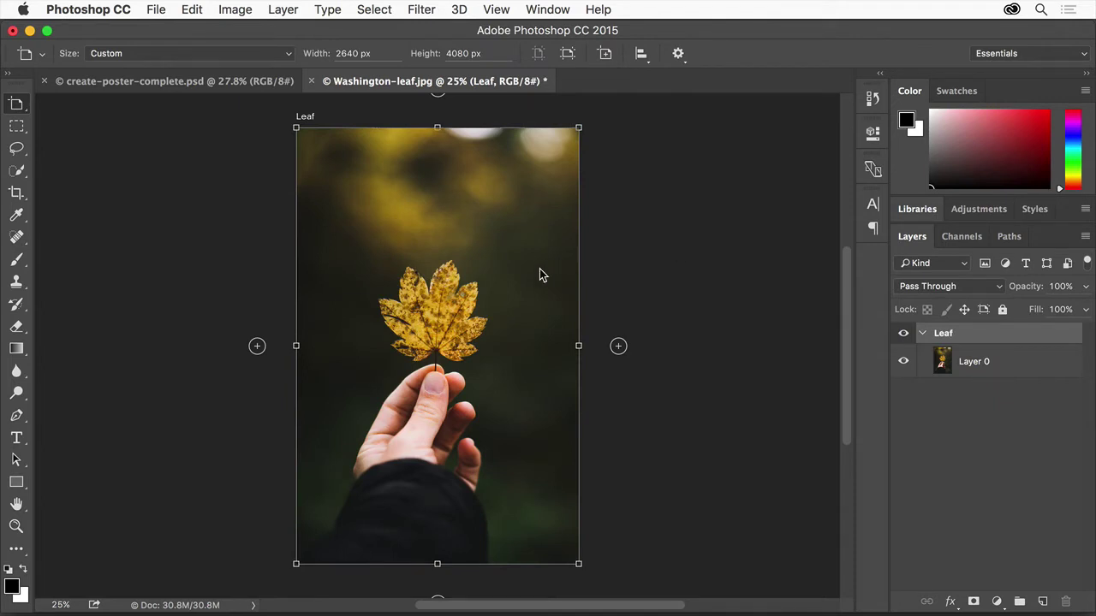
Add the title THE BLUE RIDGES TOUR at 275 pt above the leaf, one word per line
left_click(16, 439)
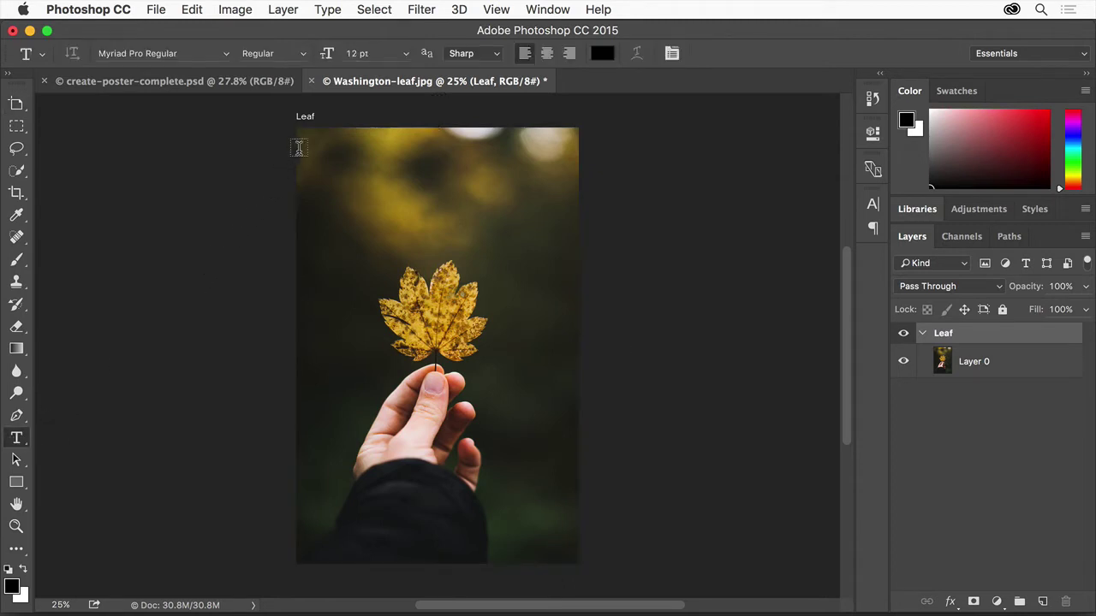
left_click(335, 52)
type("275")
key("Return")
left_click(386, 198)
type("THE")
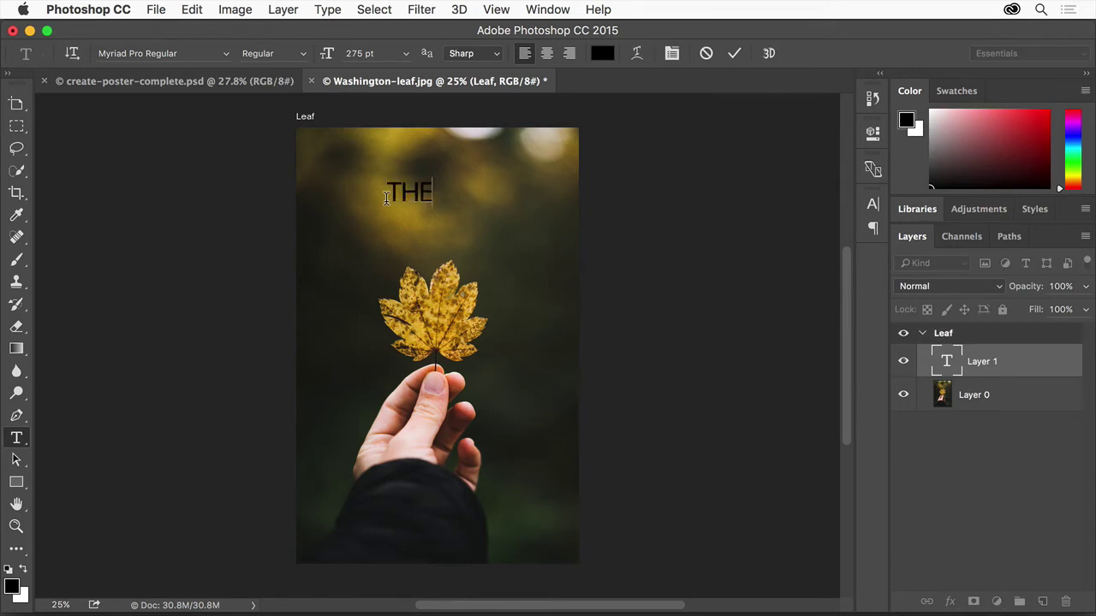
key("Return")
type("BLUE")
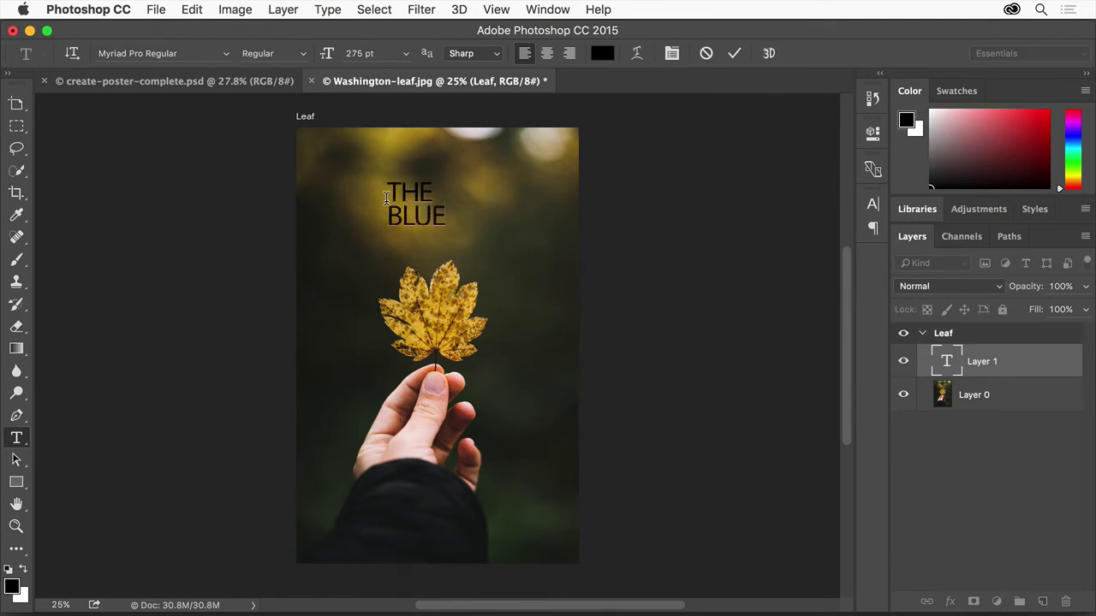
key("Return")
type("RIDGES")
key("Return")
type("TOUR")
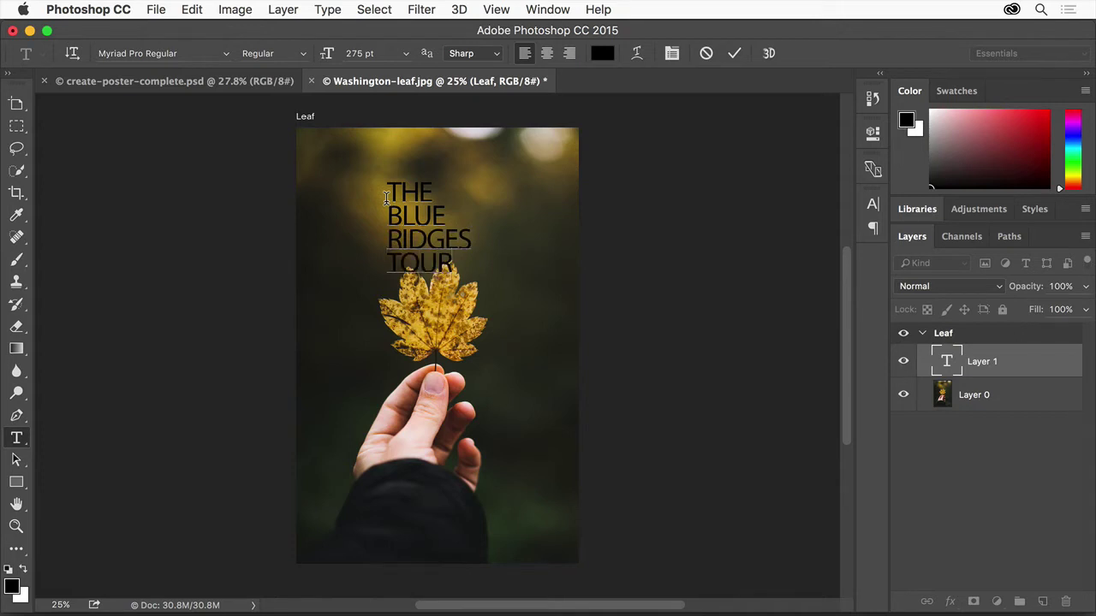
Center-align the whole title text and set its font to Lato Heavy
left_click_drag(387, 181, 451, 293)
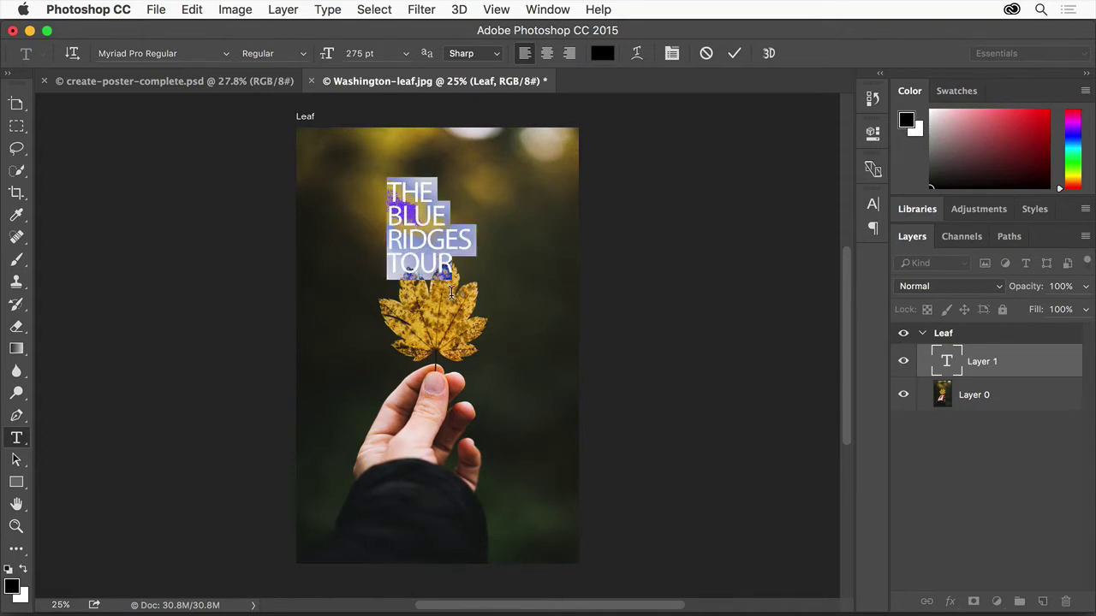
left_click(548, 54)
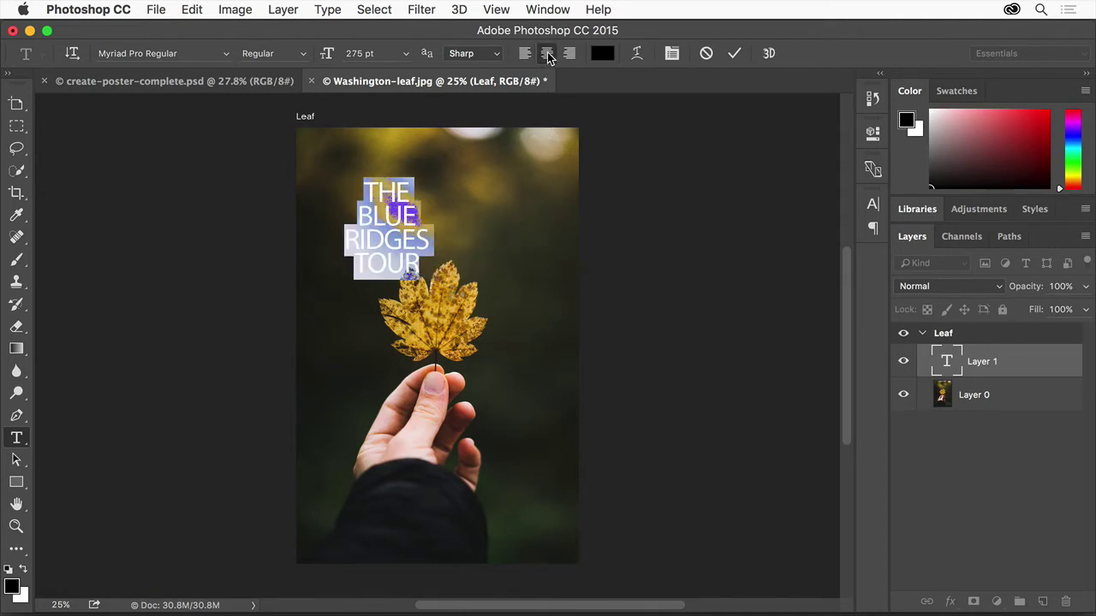
left_click(219, 57)
type("lato")
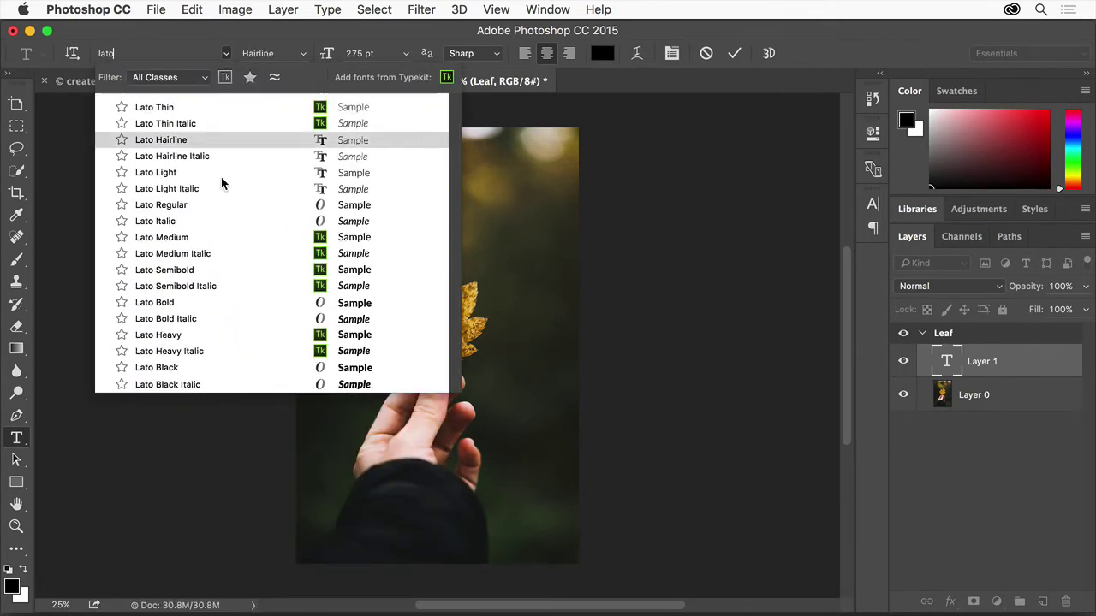
left_click(286, 337)
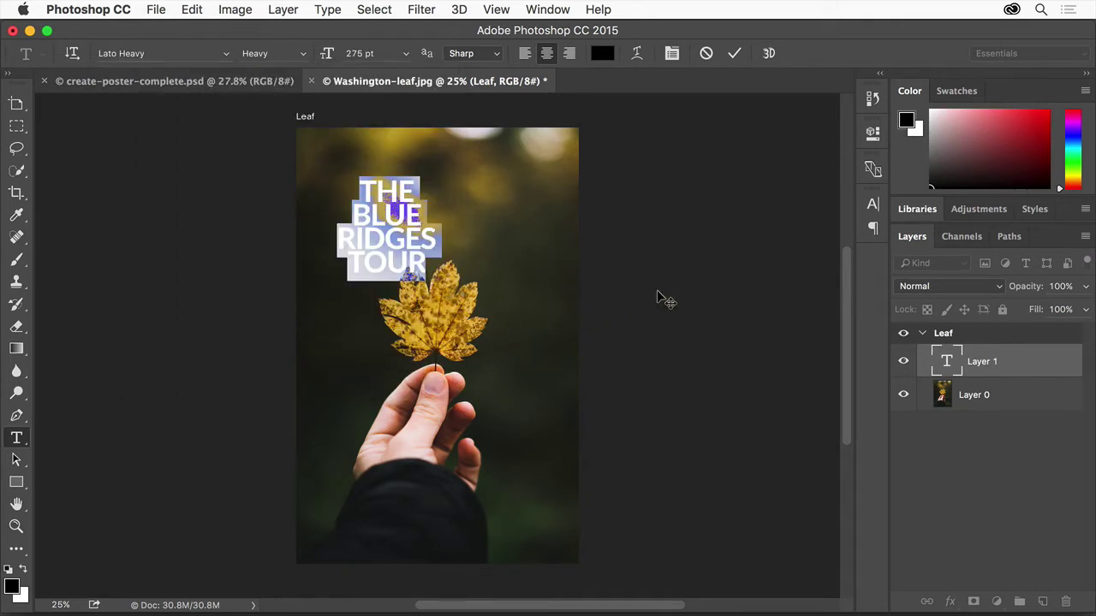
Color the title text with the pastel light orange swatch and commit the text edit
left_click(970, 97)
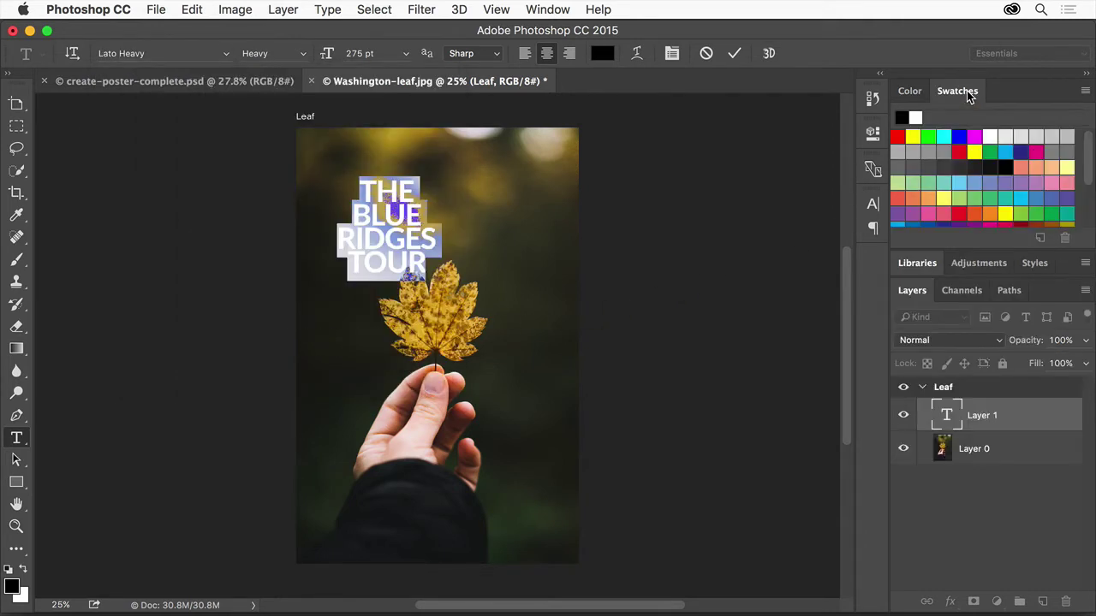
left_click(1056, 169)
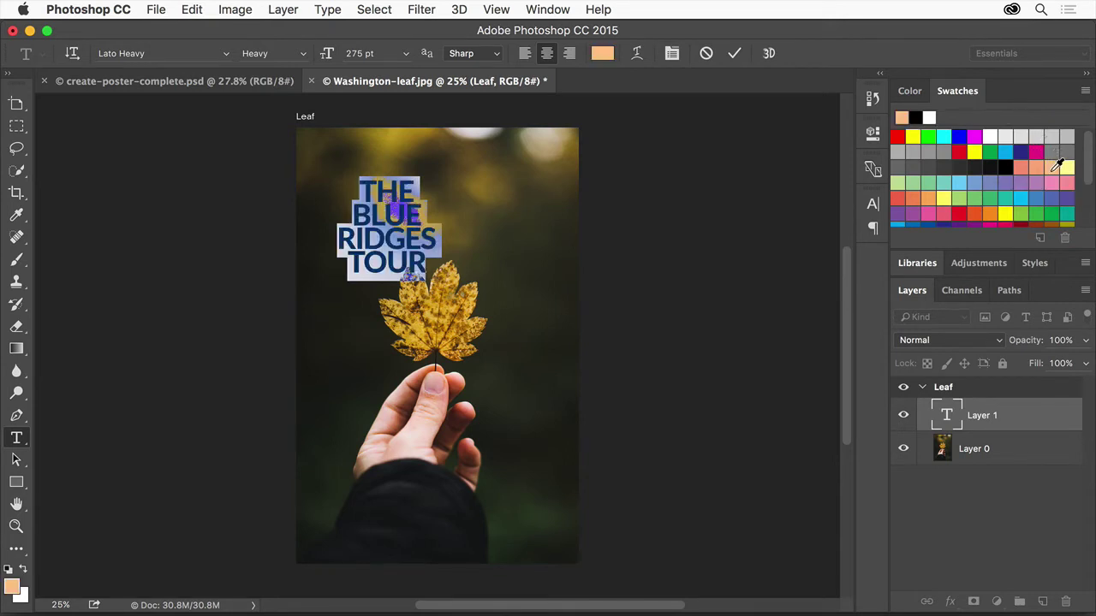
left_click(735, 54)
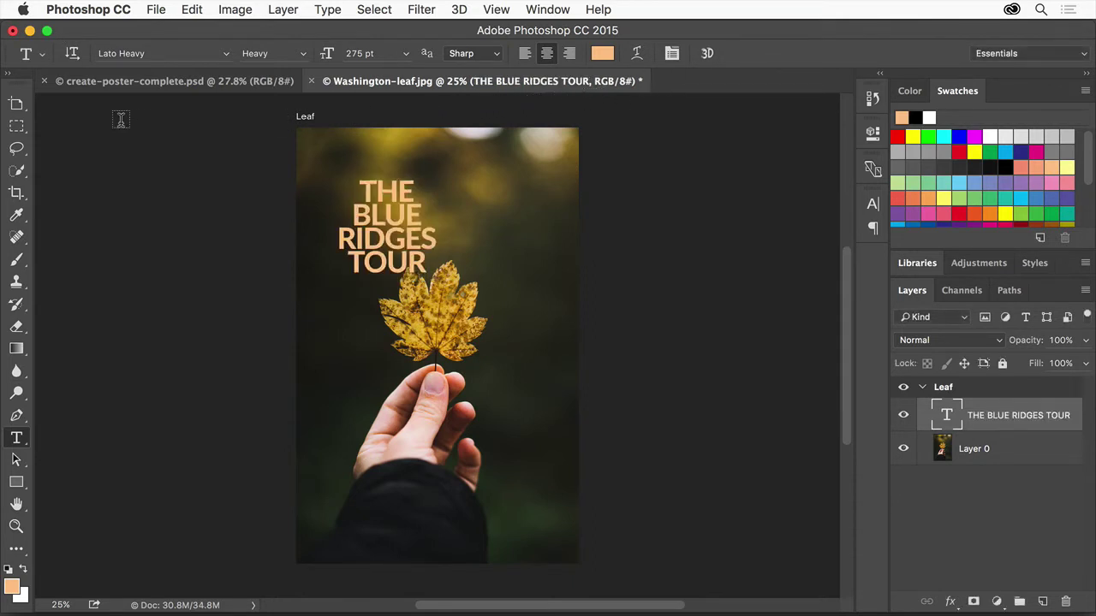
Move the title up so it sits horizontally centered on the poster, just above the leaf
left_click(27, 112)
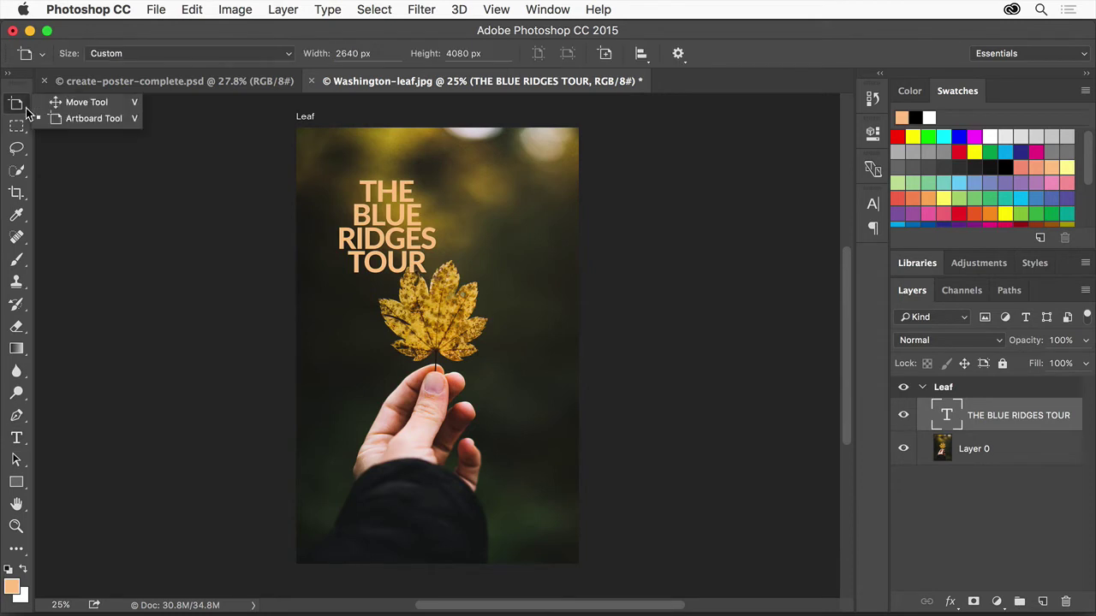
left_click(73, 105)
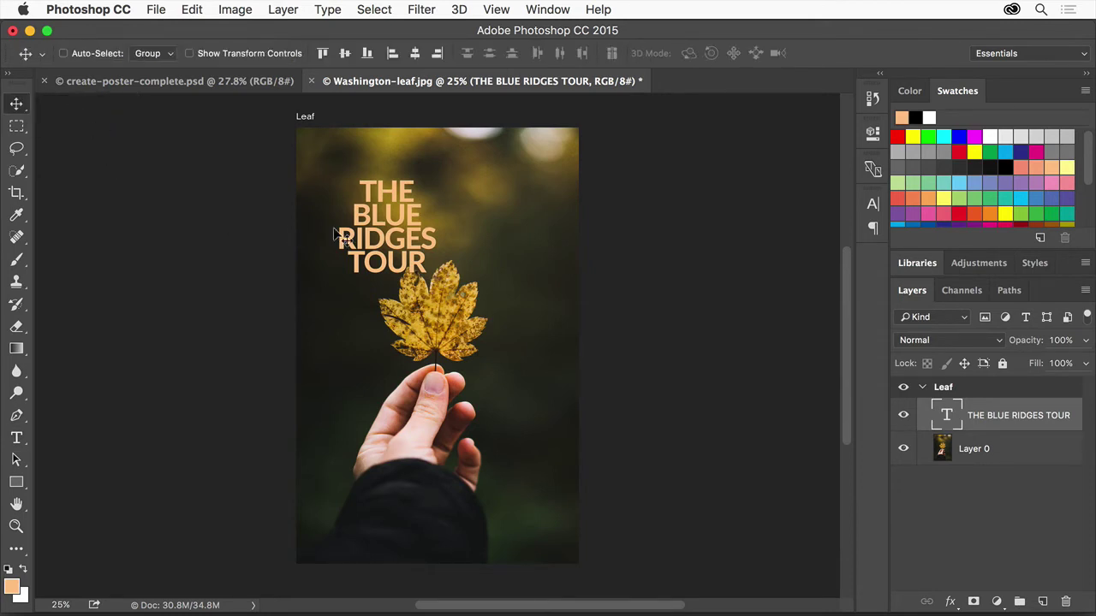
left_click_drag(371, 239, 412, 204)
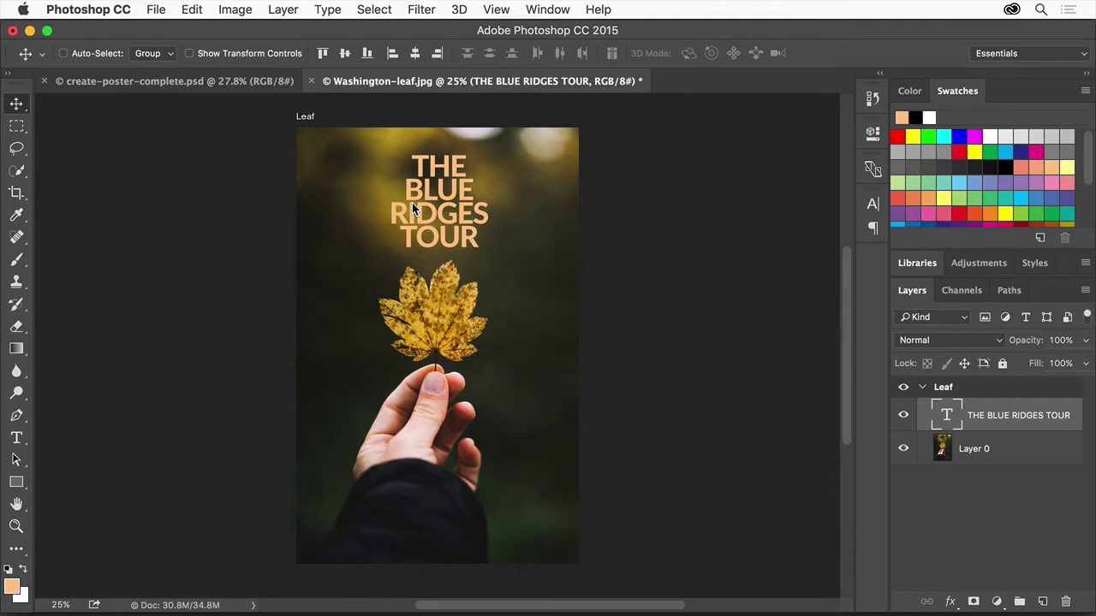
Duplicate the Leaf artboard within the same document and name the copy River
left_click(307, 116)
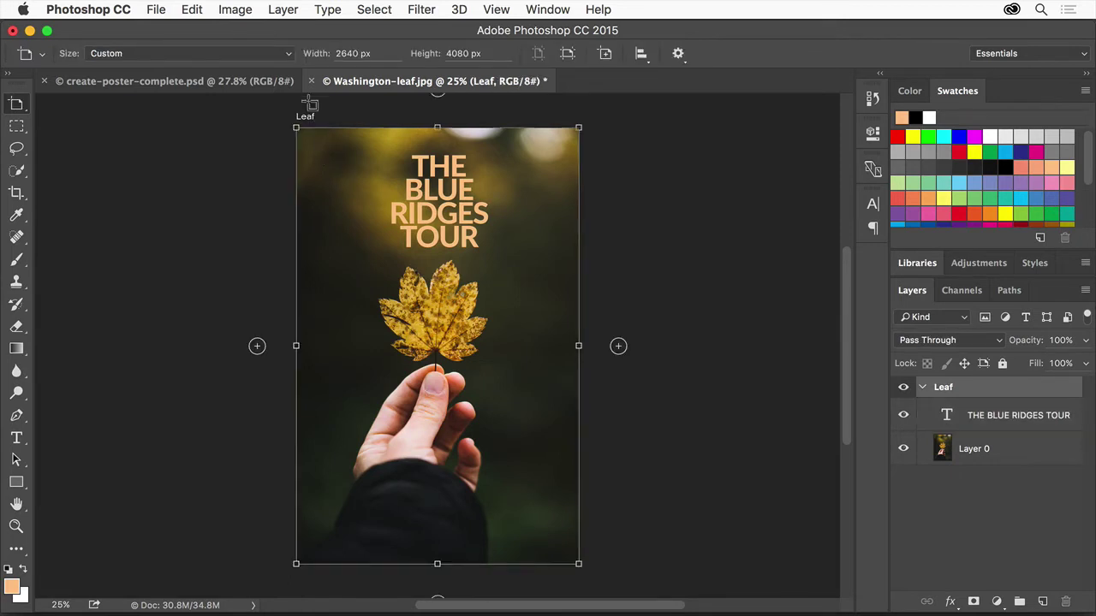
left_click(298, 13)
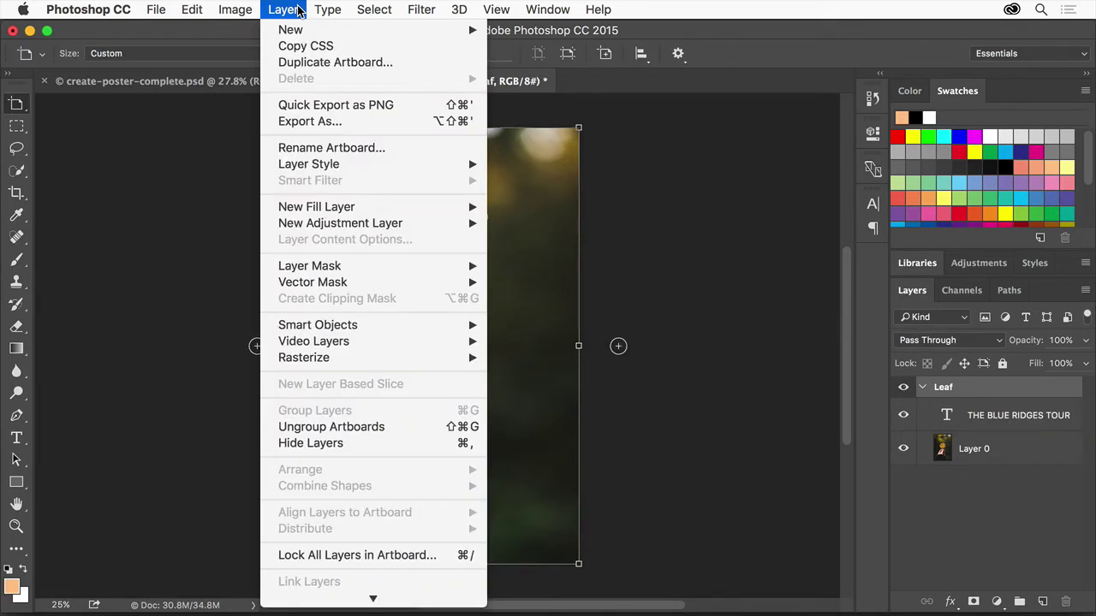
left_click(319, 67)
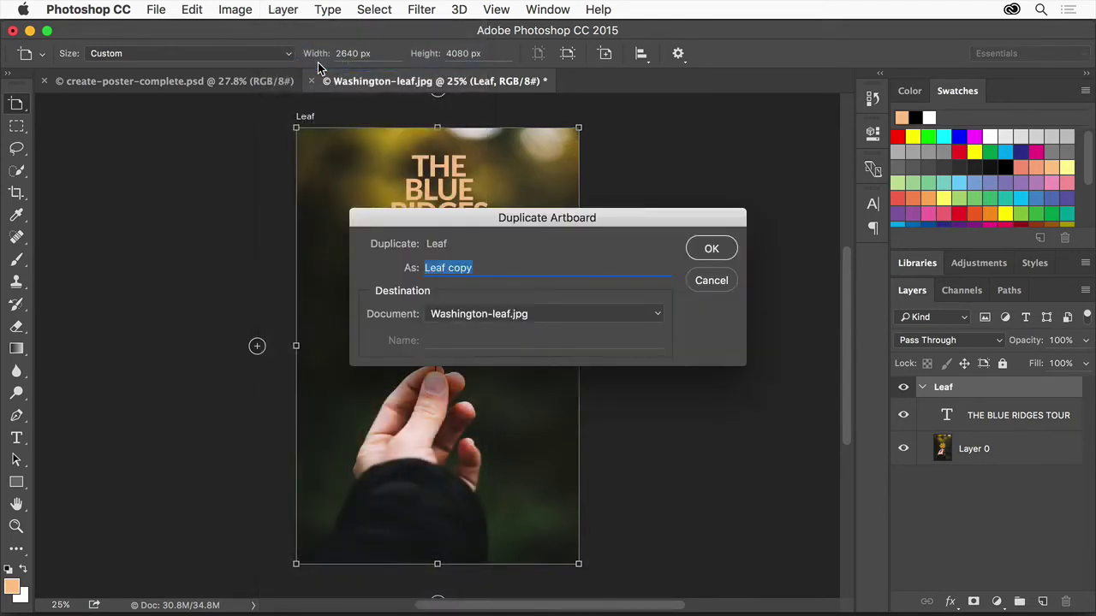
type("River")
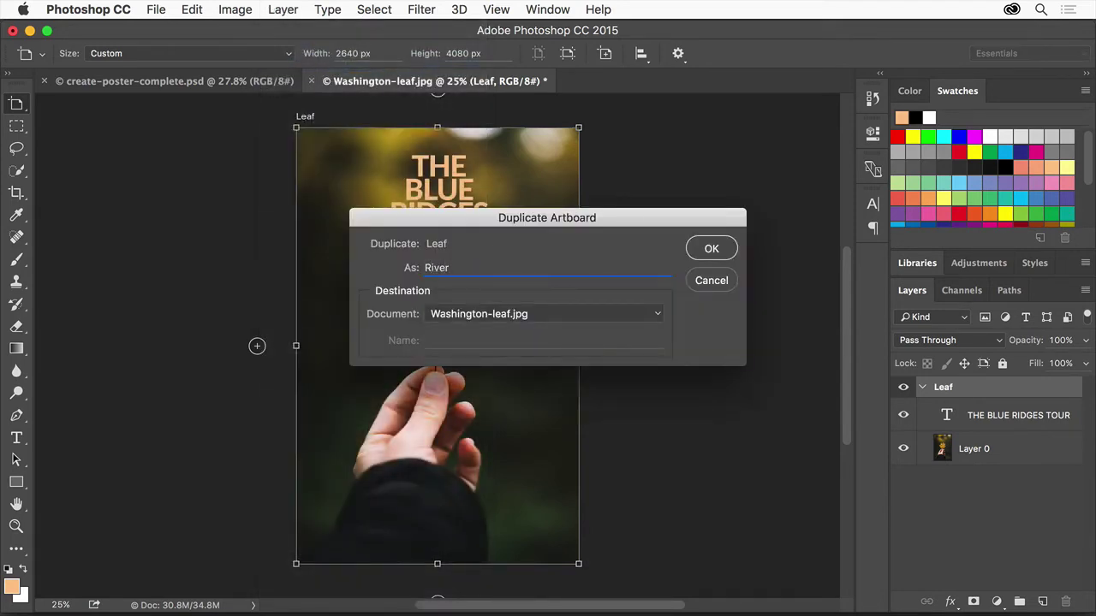
left_click(716, 253)
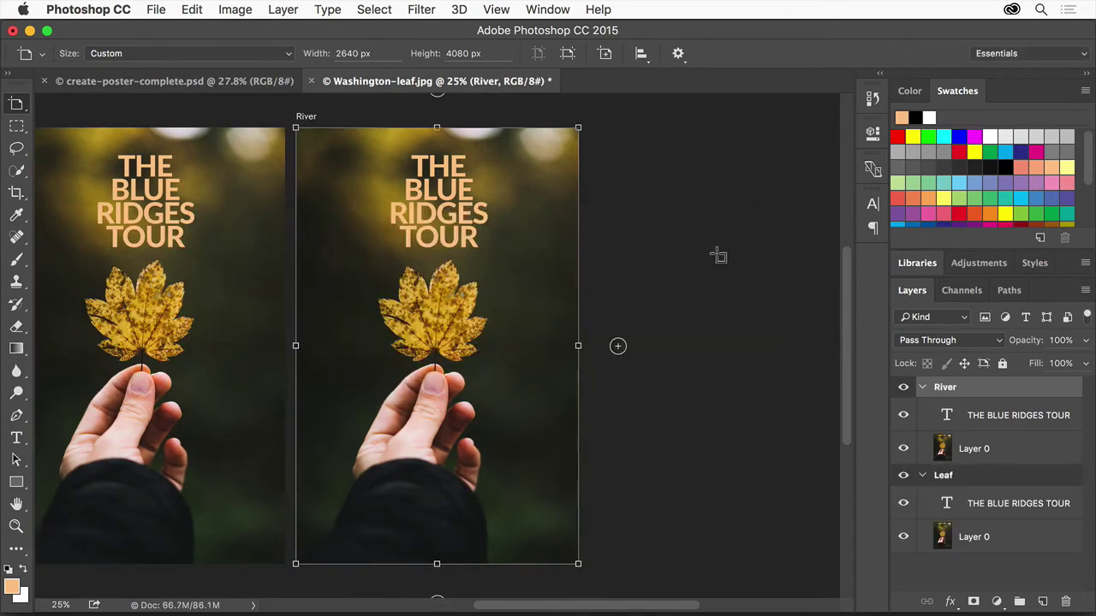
Delete the leaf photo layer, Layer 0, from the River artboard
left_click(498, 9)
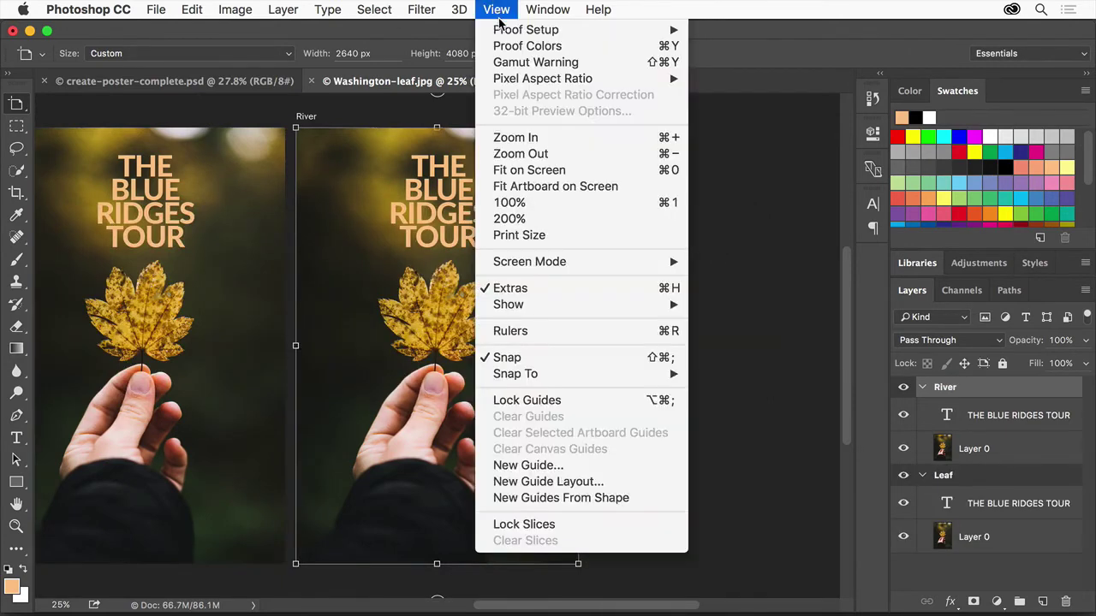
left_click(548, 171)
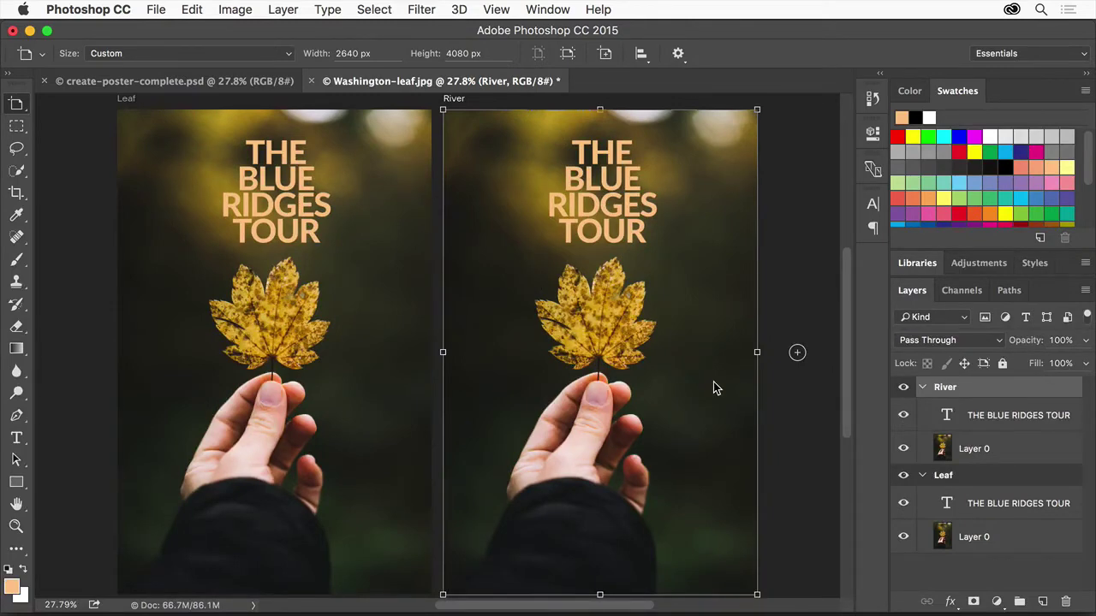
left_click(1036, 455)
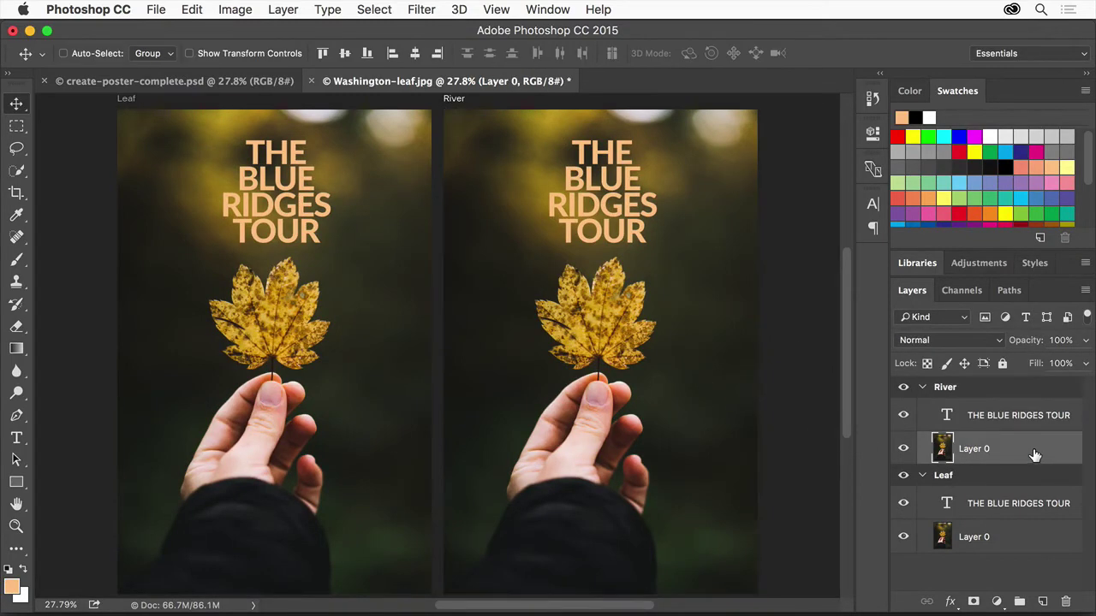
left_click(283, 10)
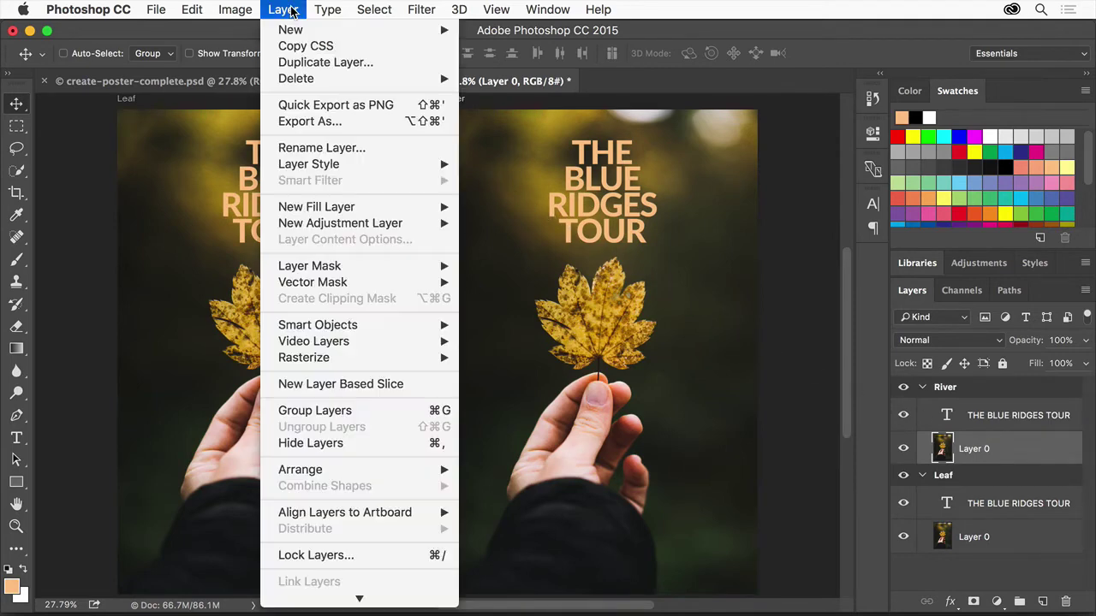
mouse_move(336, 82)
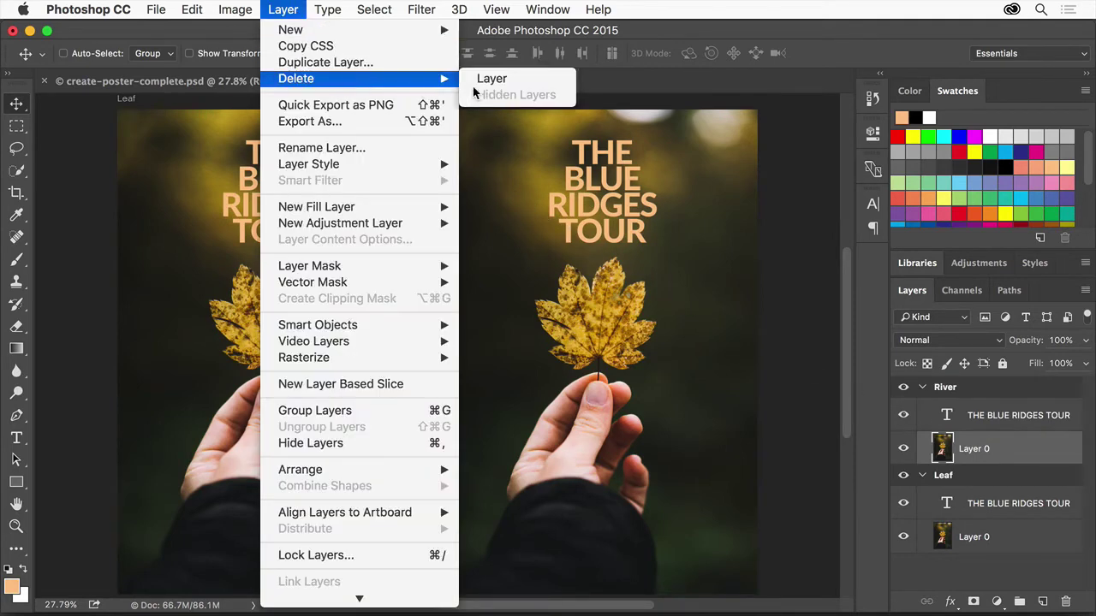
left_click(518, 78)
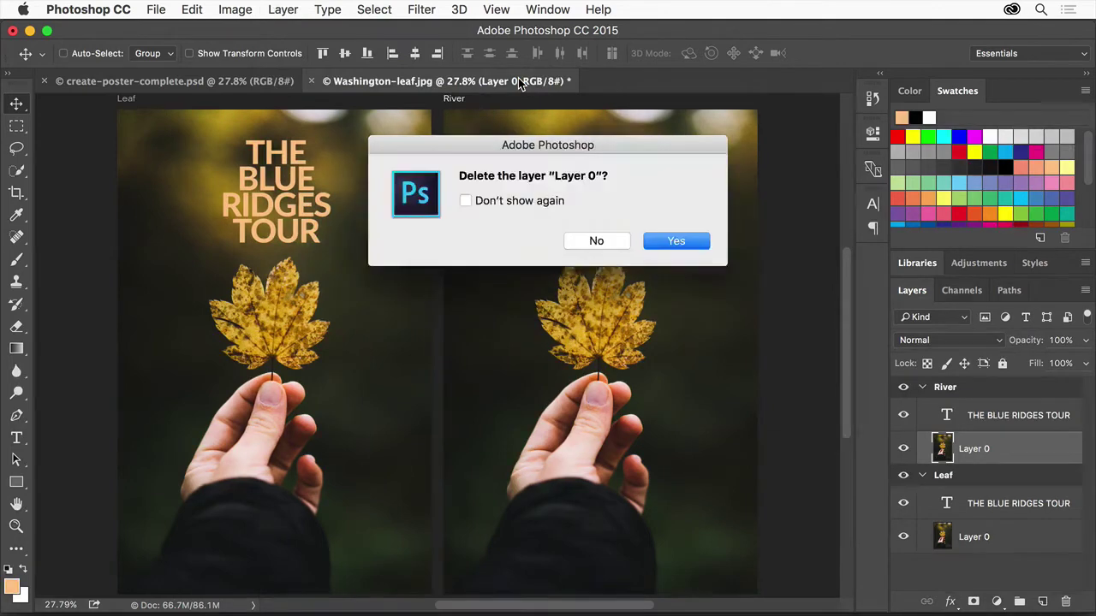
left_click(669, 241)
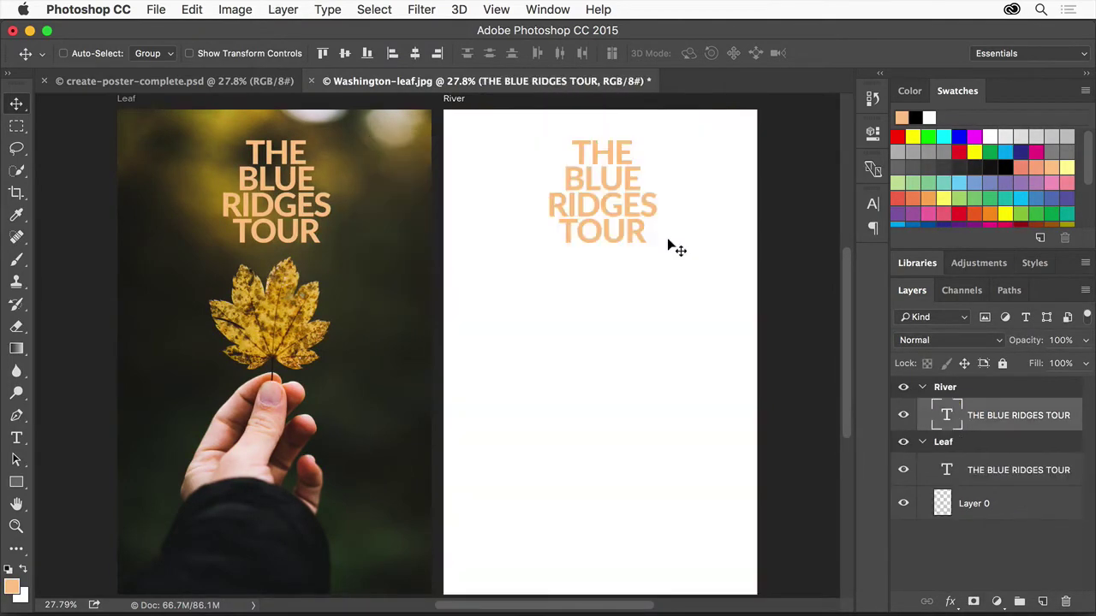
Place Yosemite-river.jpg from the Desktop as an embedded image on the River artboard and move its layer below the title text
left_click(157, 11)
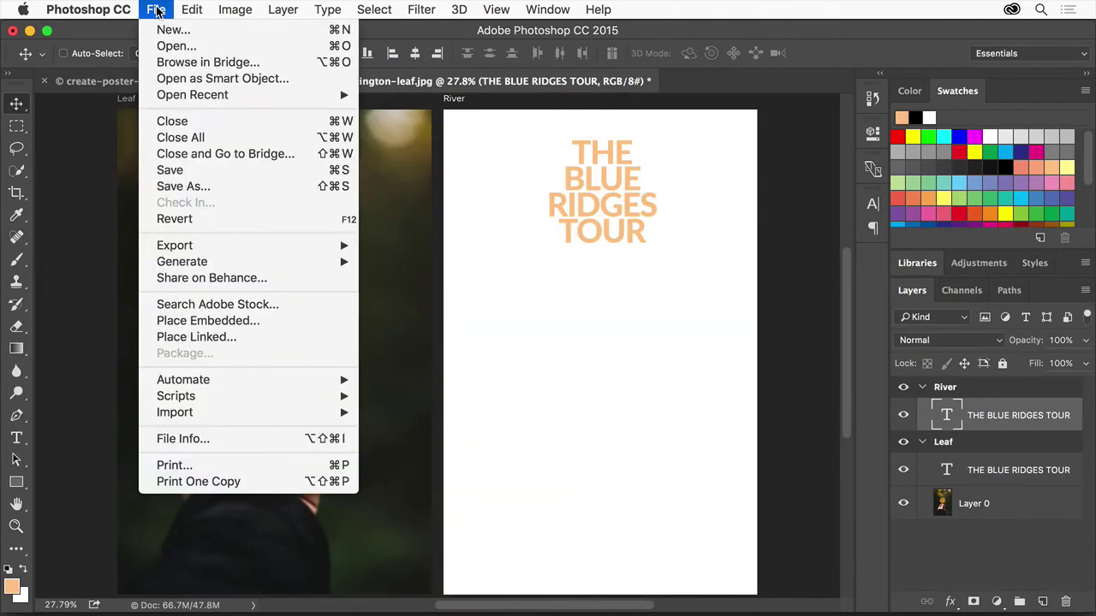
left_click(242, 322)
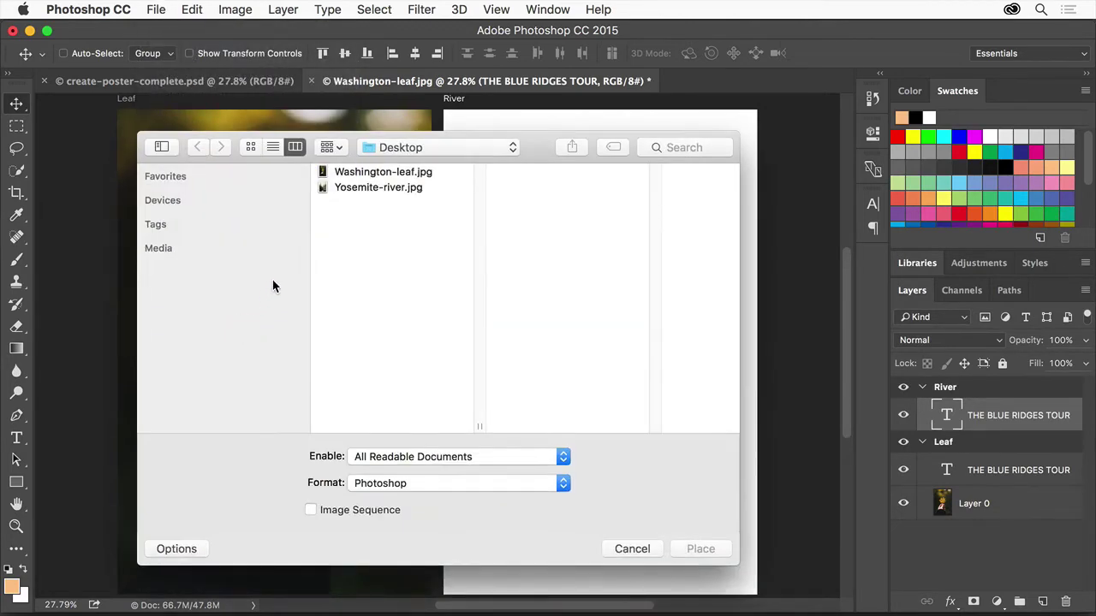
left_click(396, 188)
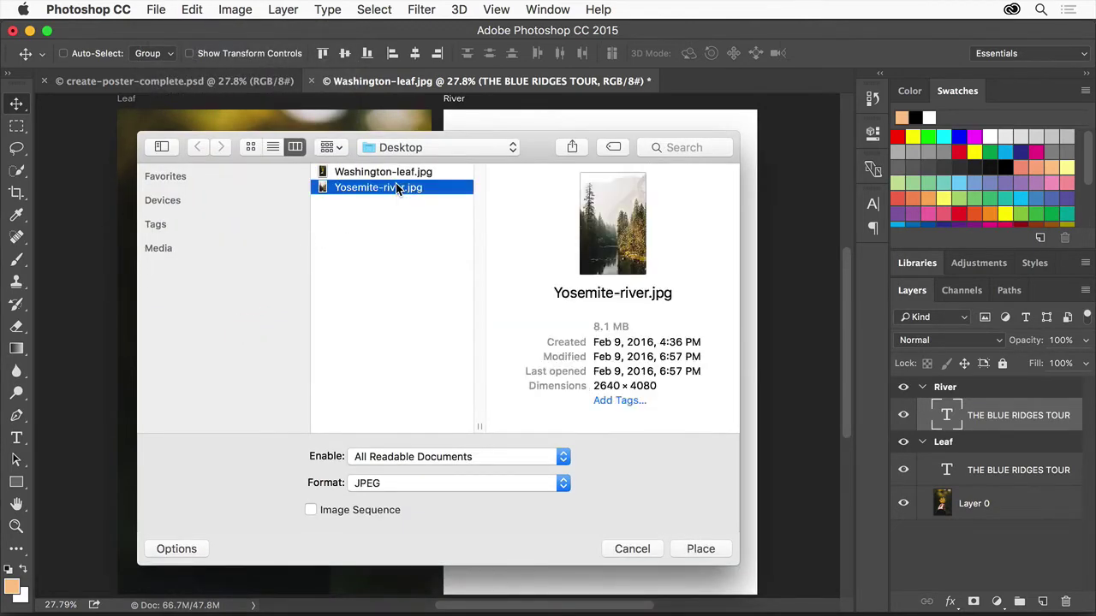
left_click(700, 550)
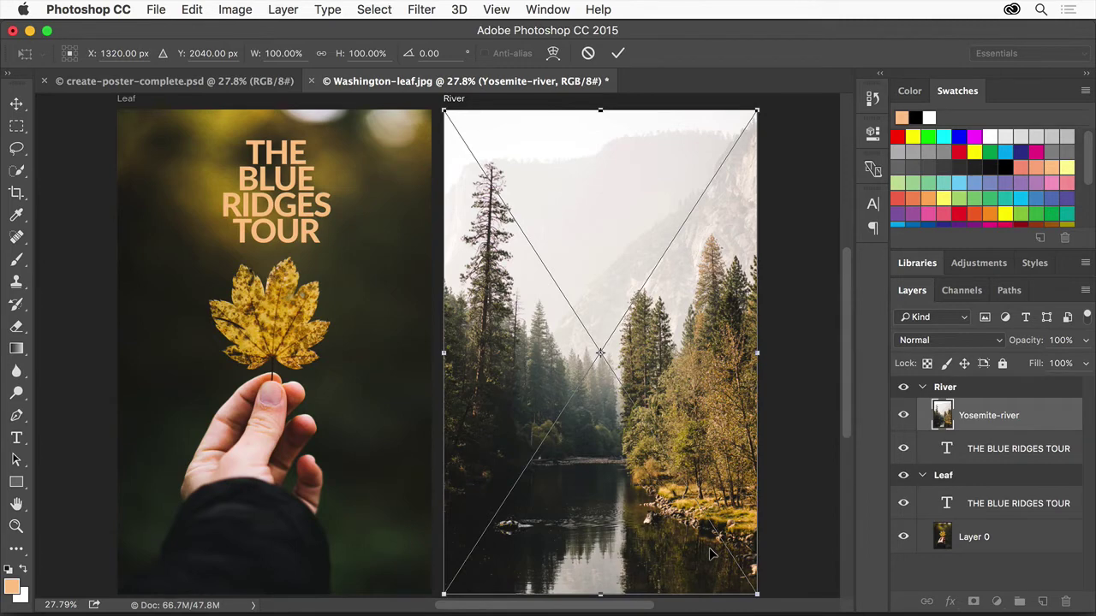
left_click(619, 54)
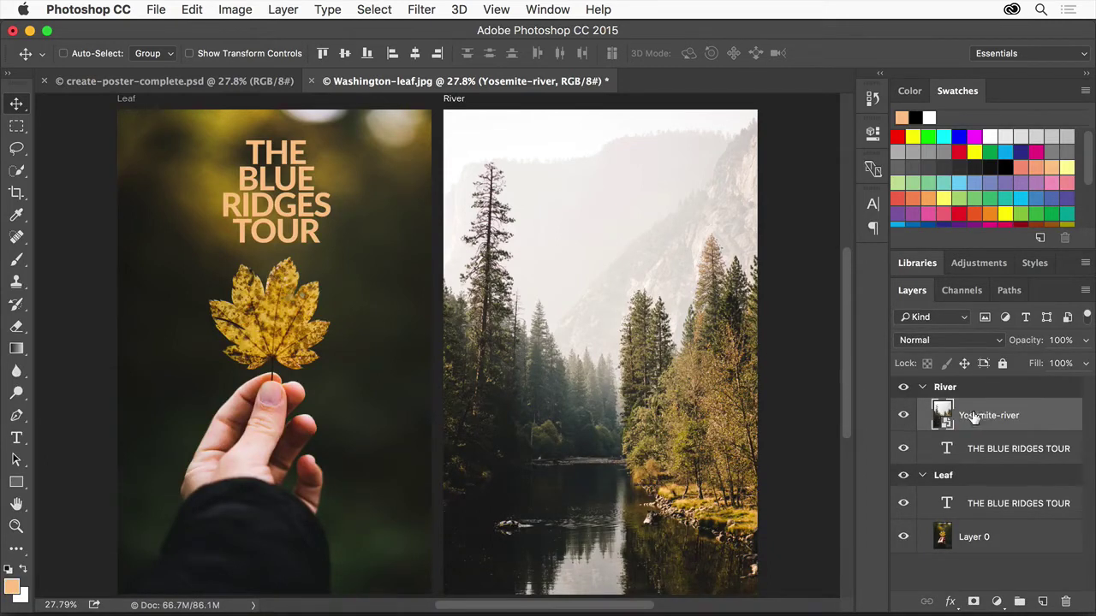
left_click_drag(1016, 416, 1017, 463)
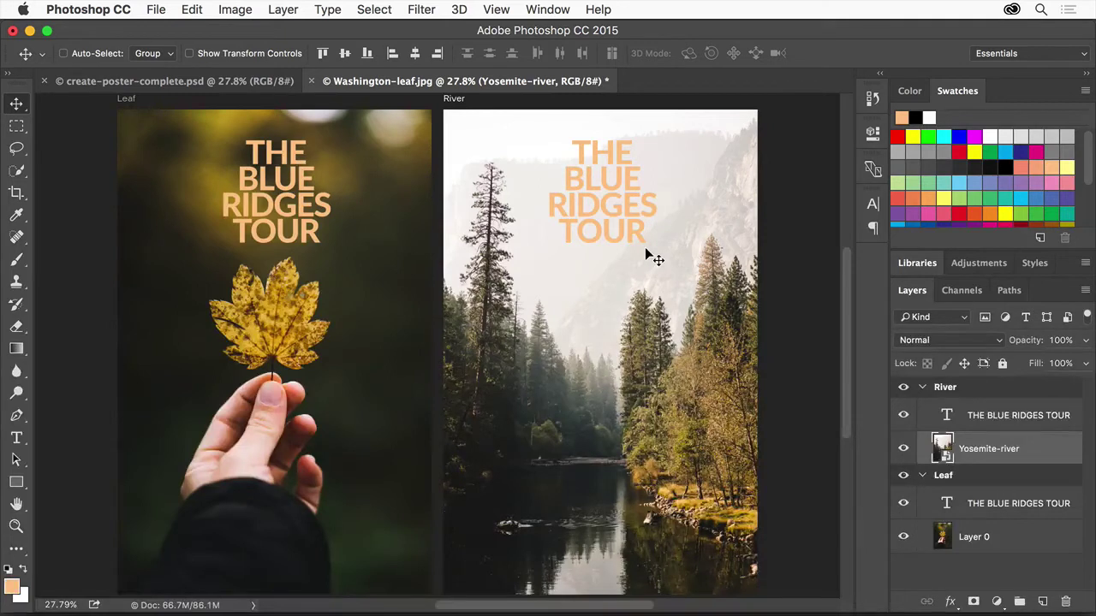
Sample the dark background color beside the title in the leaf photo and add it to My Library
left_click(16, 215)
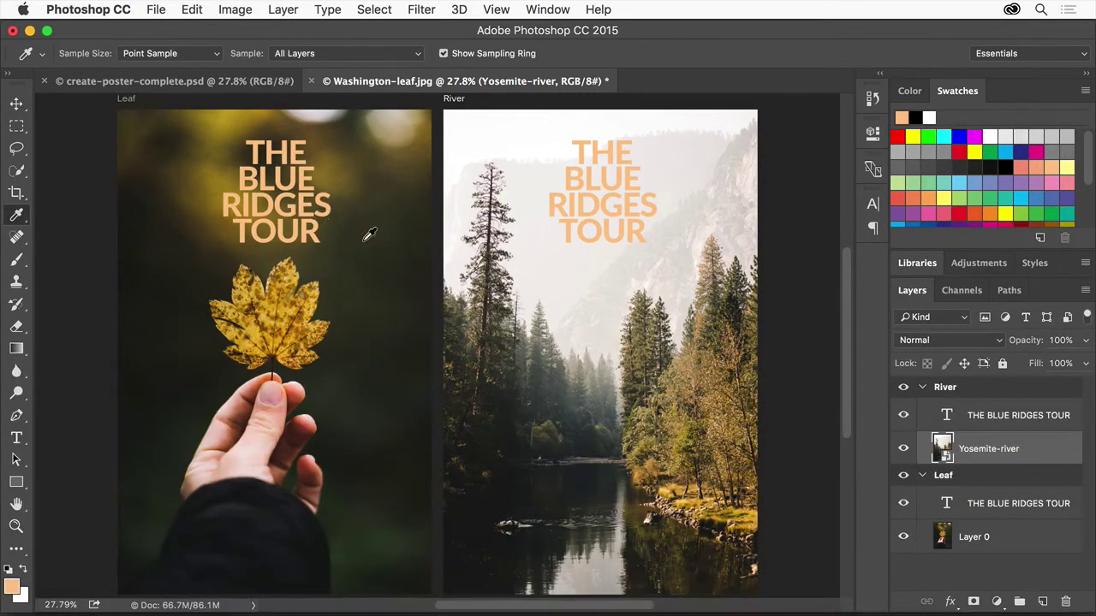
left_click(402, 254)
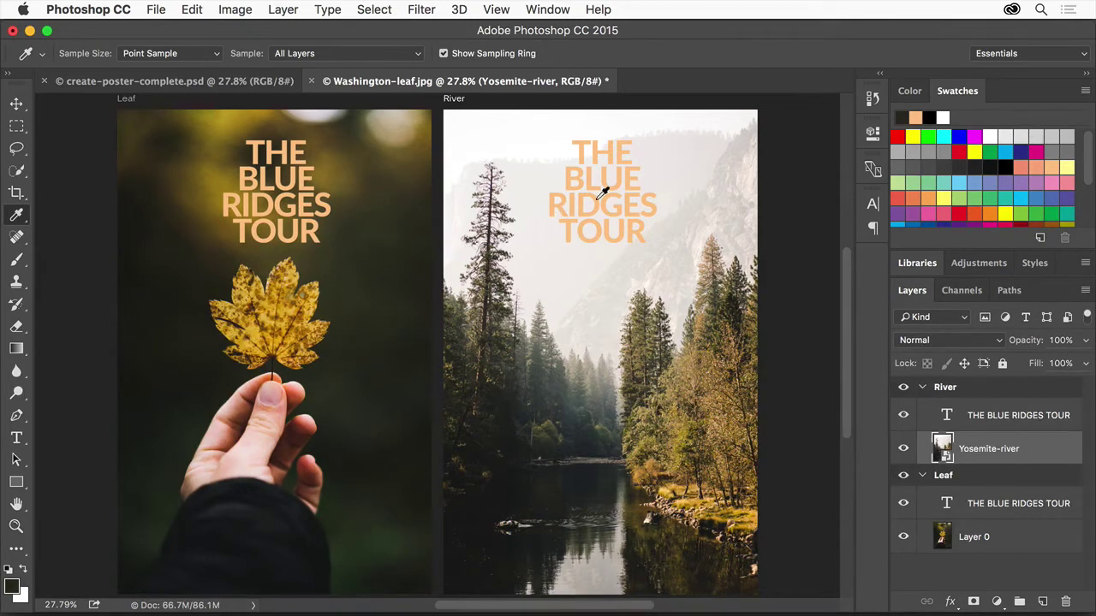
left_click(959, 92)
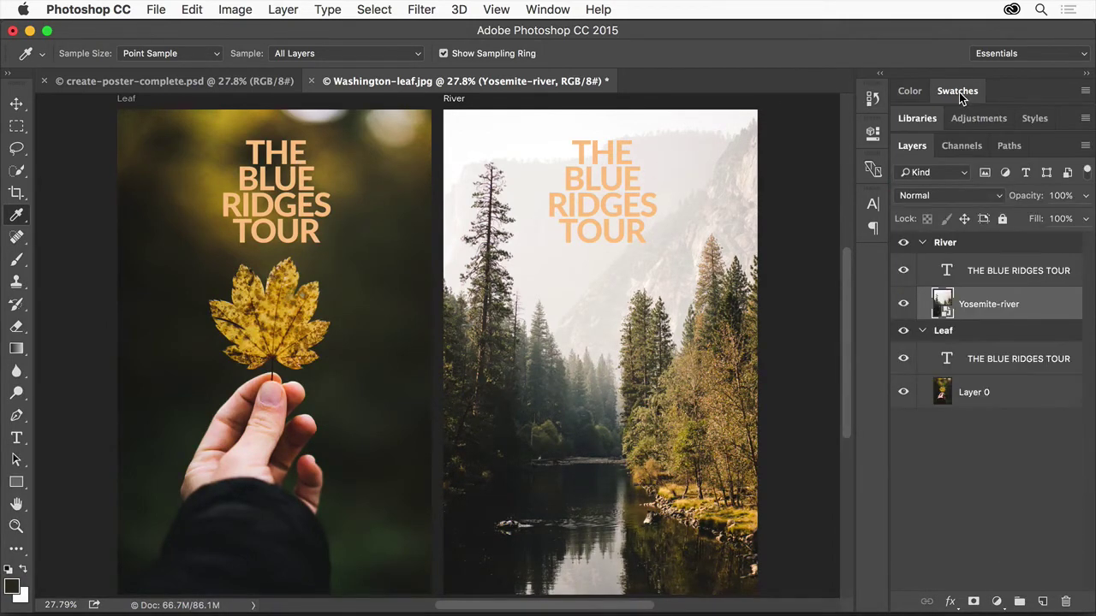
left_click(921, 119)
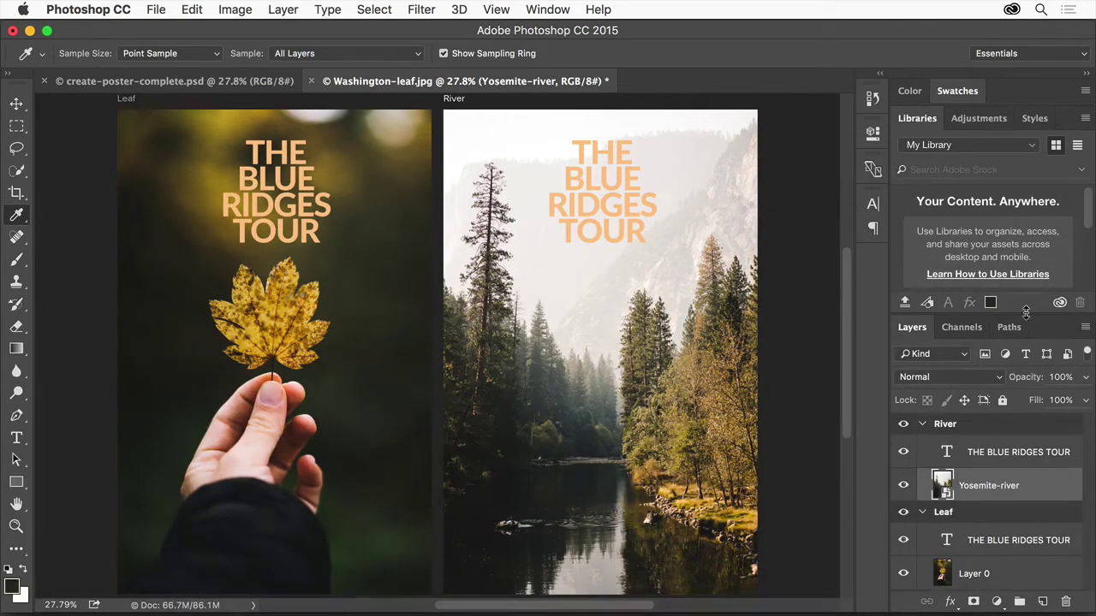
left_click_drag(1025, 313, 1026, 379)
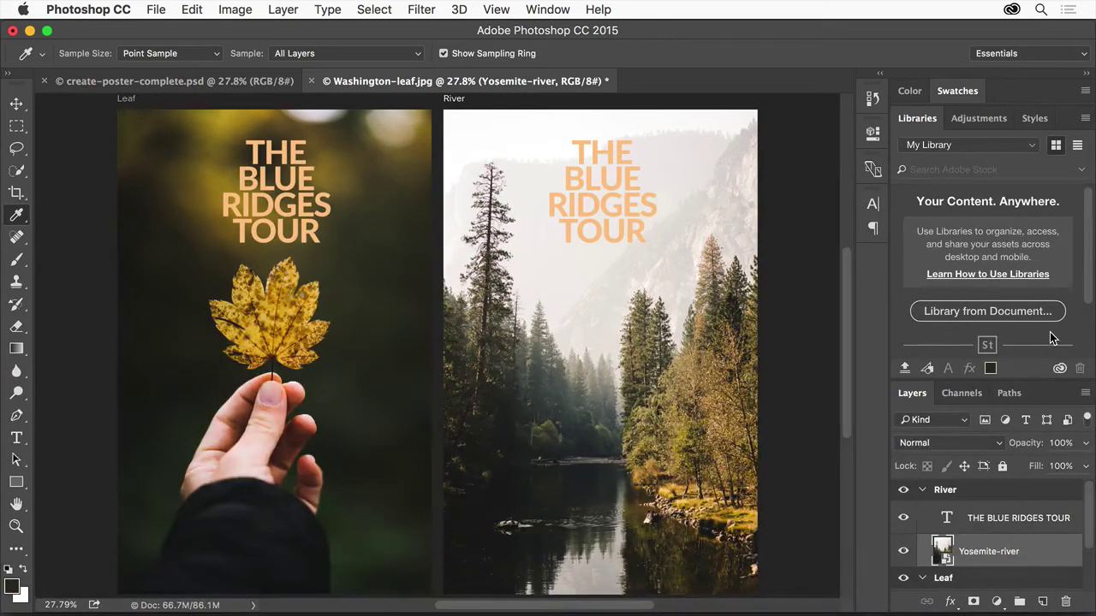
left_click(991, 370)
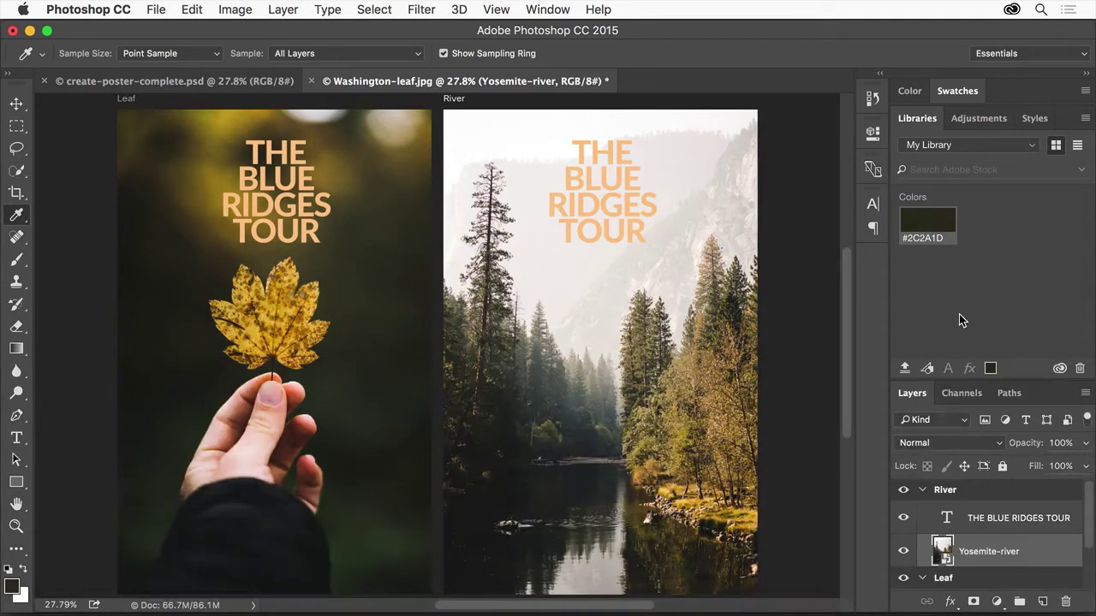
Color the River artboard's title text with the saved library color #2C2A1D
left_click(1001, 516)
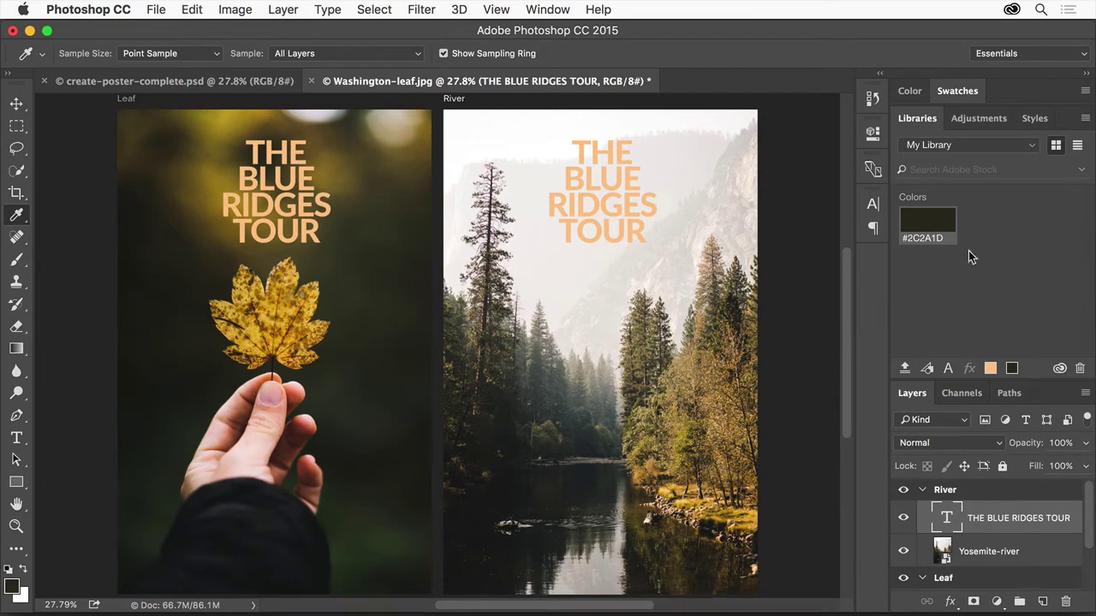
left_click(946, 228)
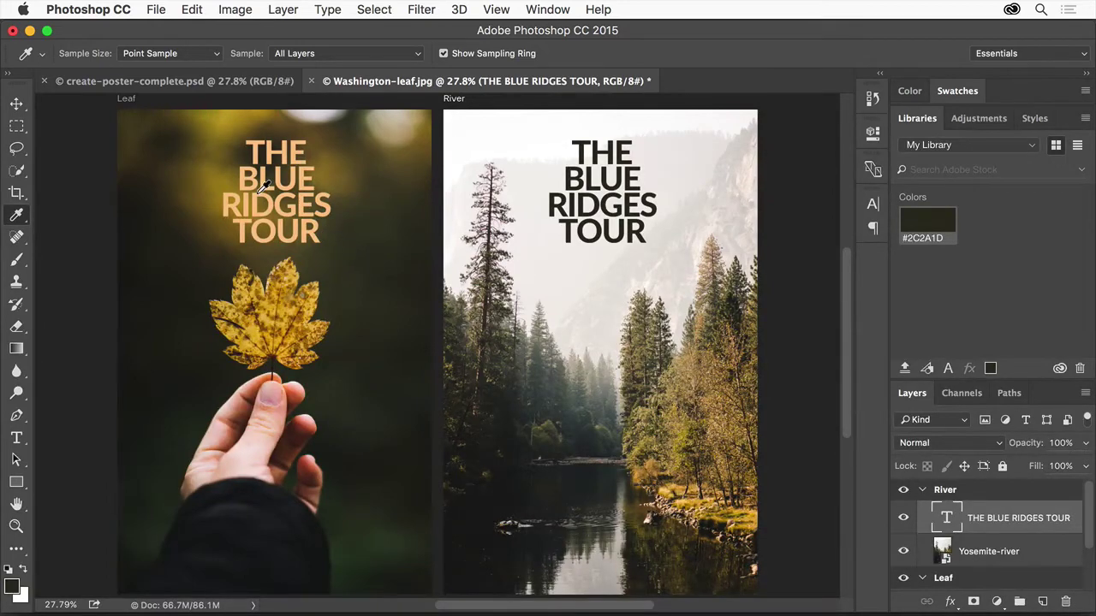
Save the document to the Desktop as Washington-leaf.psd in Photoshop format with layers and Maximize Compatibility on
left_click(155, 9)
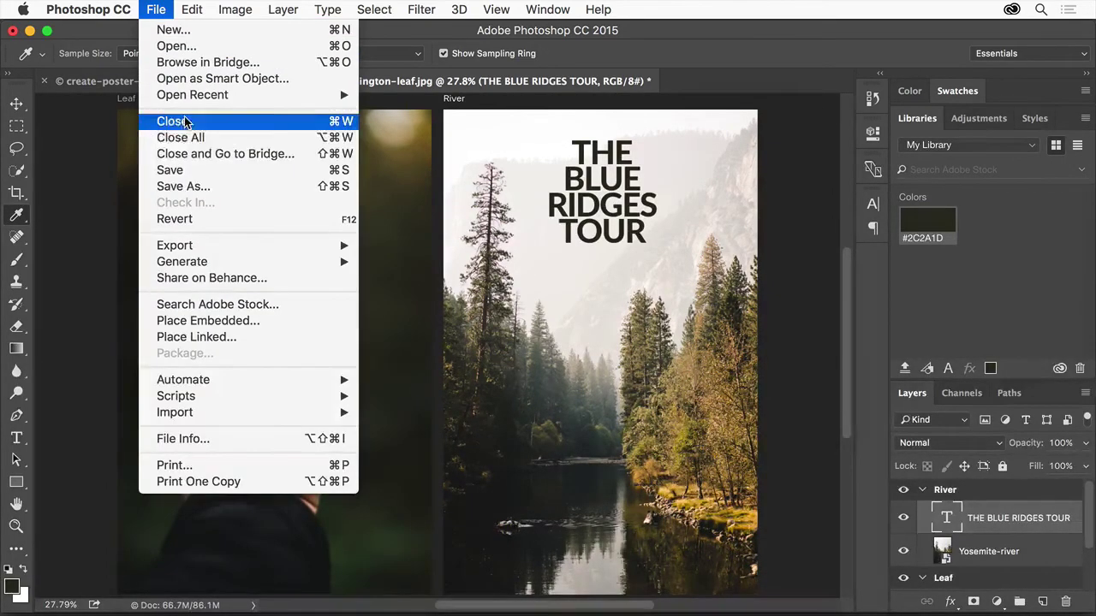
left_click(191, 171)
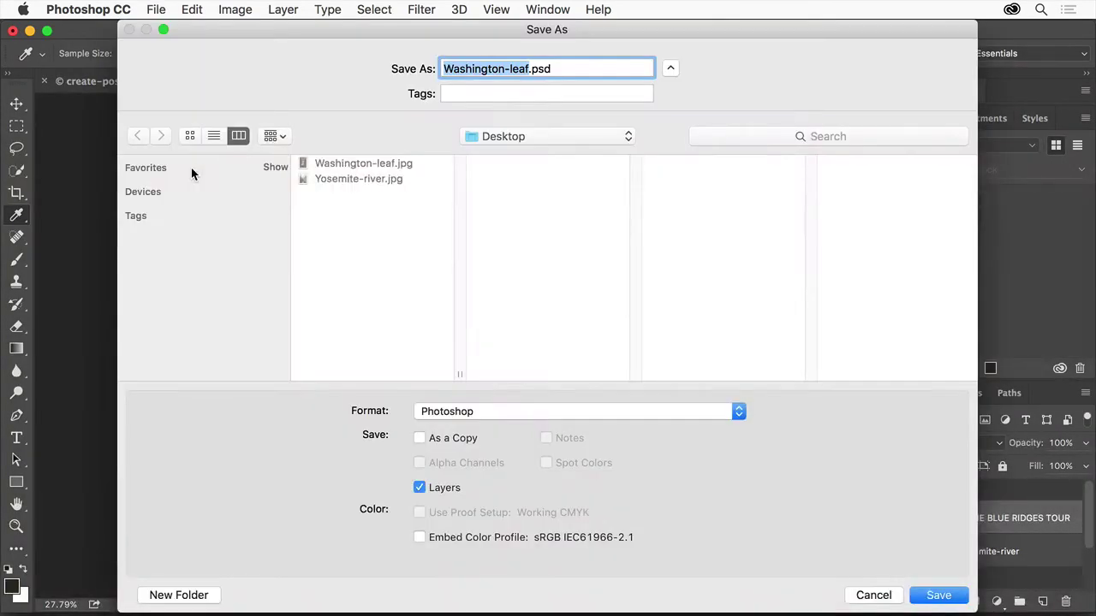
left_click(962, 602)
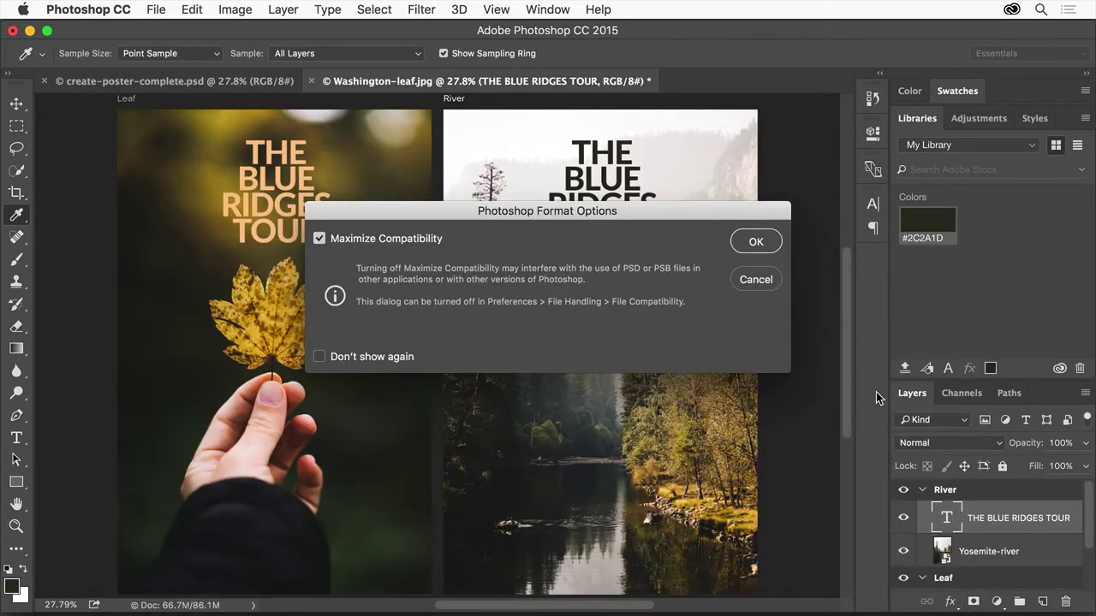
left_click(756, 242)
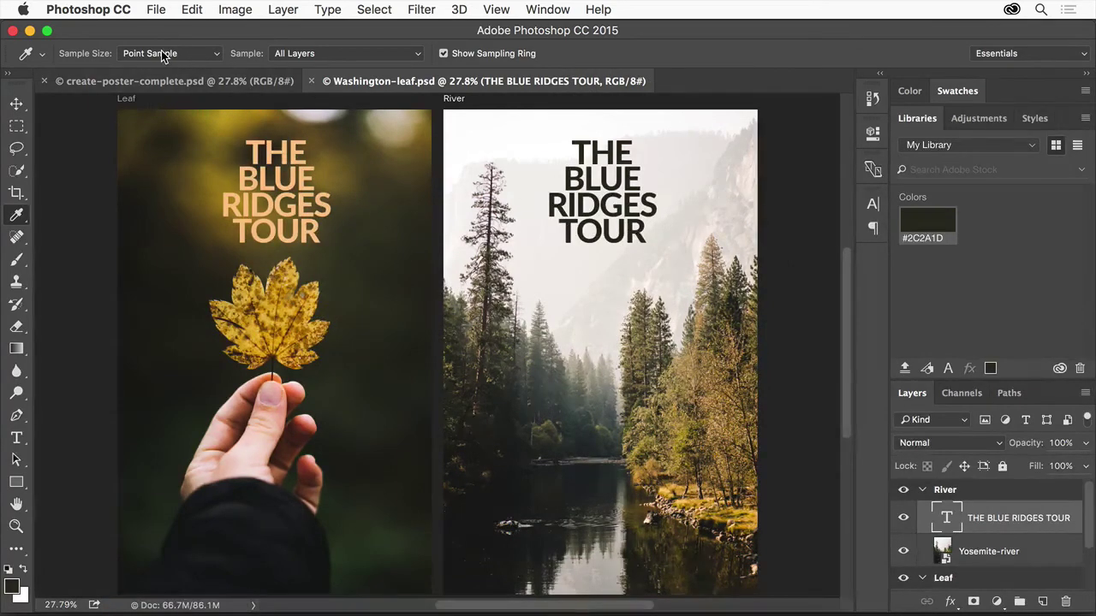
Export both artboards to the Desktop, with River set to JPG at 100% quality and Leaf kept as PNG
left_click(148, 10)
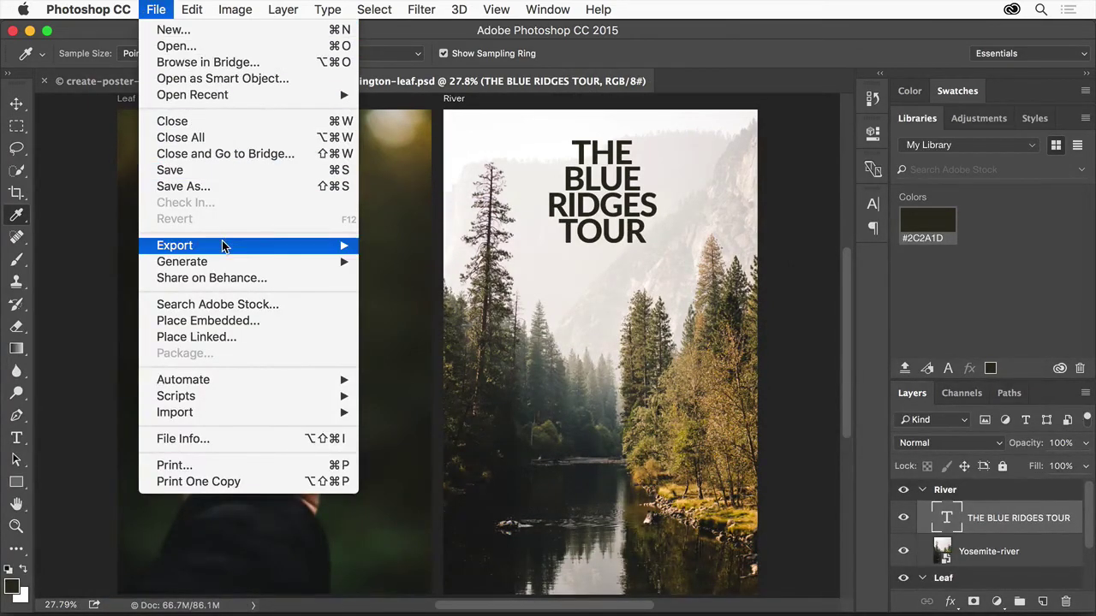
mouse_move(222, 246)
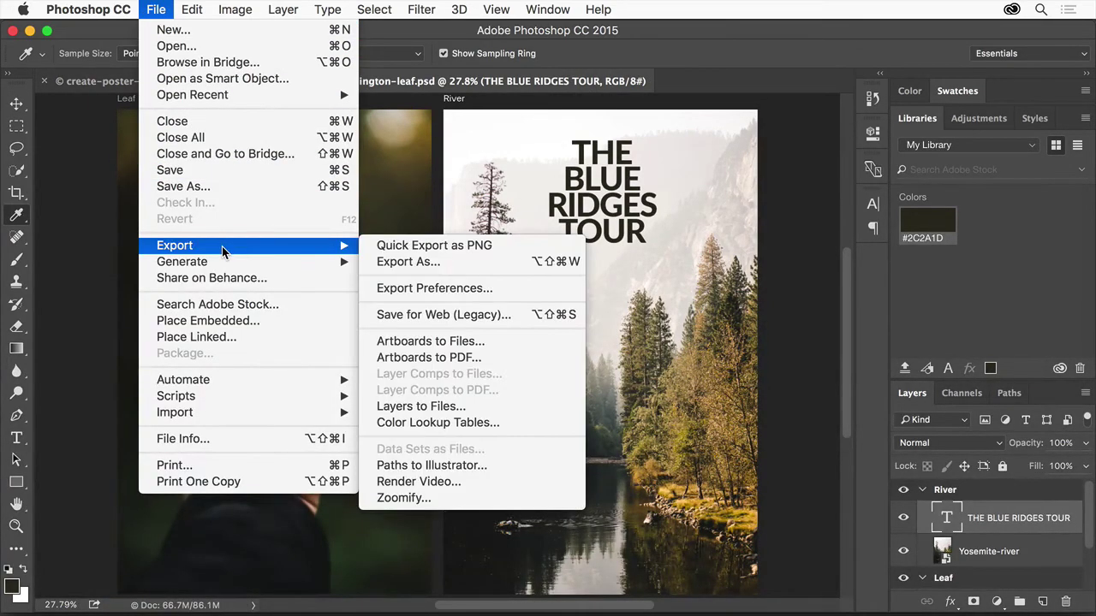
left_click(408, 260)
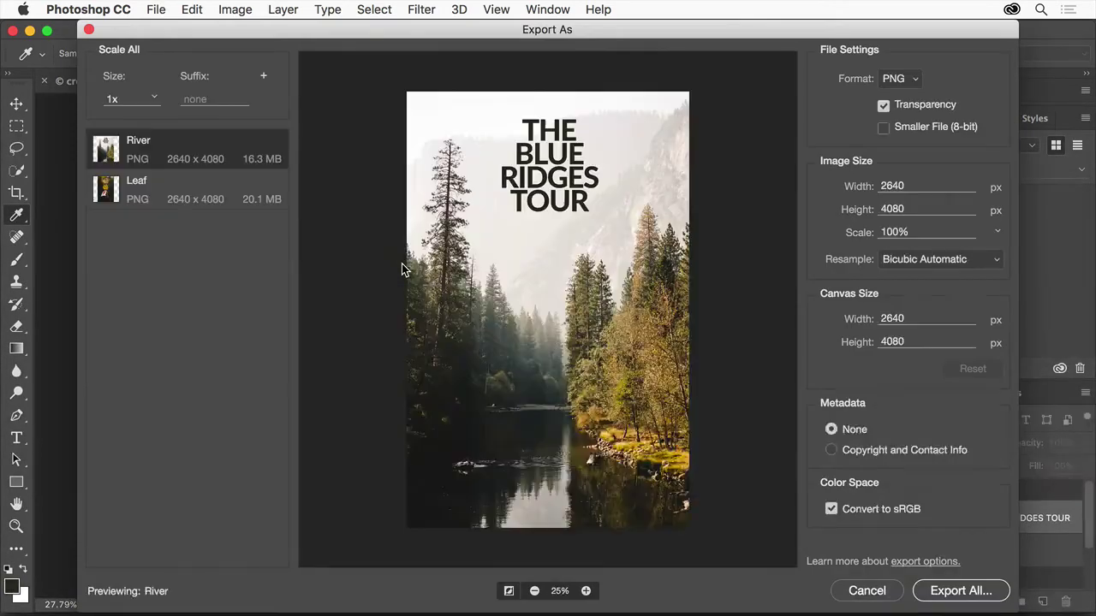
left_click(913, 81)
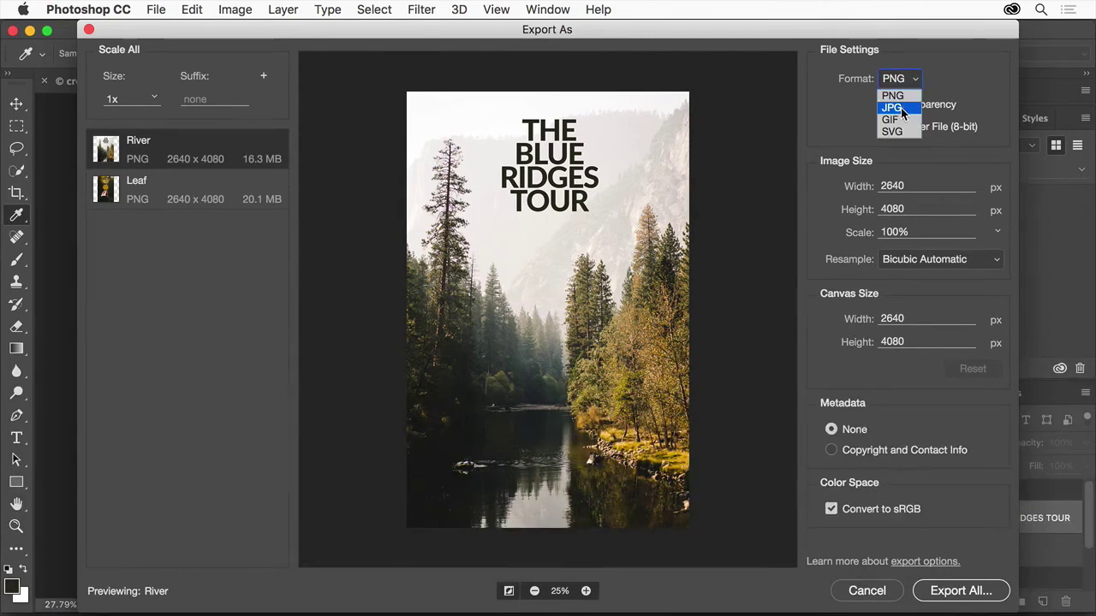
left_click(902, 109)
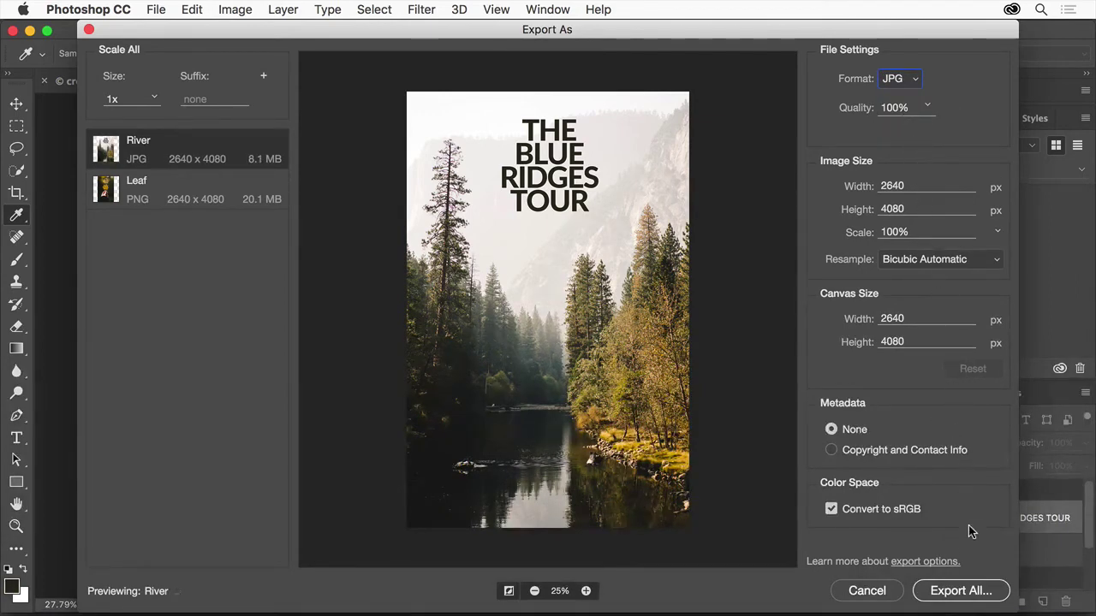
left_click(983, 592)
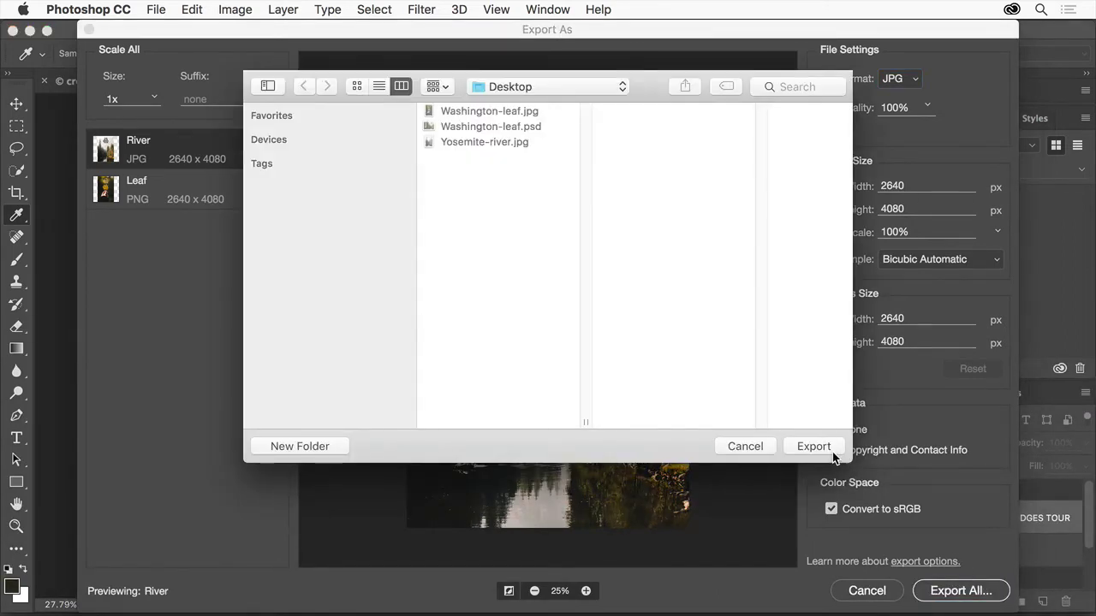
left_click(828, 452)
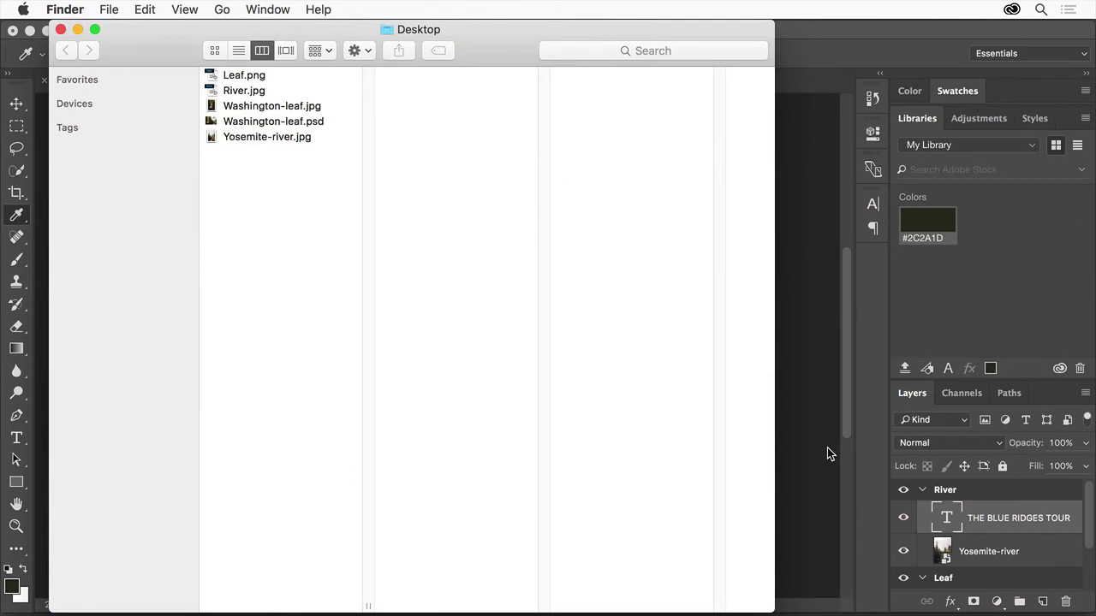
left_click(827, 447)
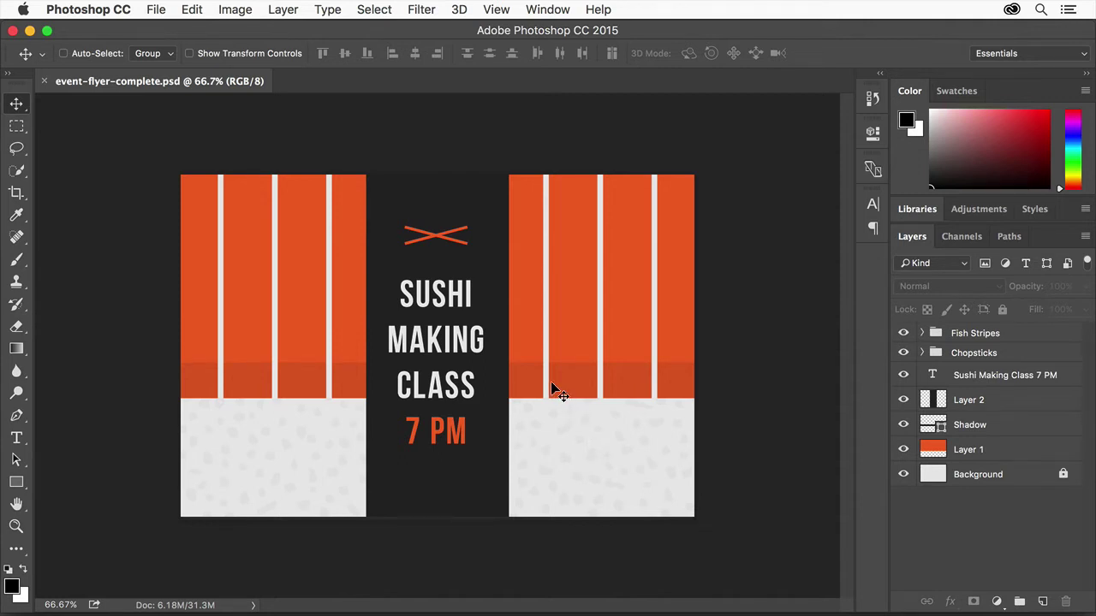
Open event-flyer-start.psd from the Desktop
left_click(159, 11)
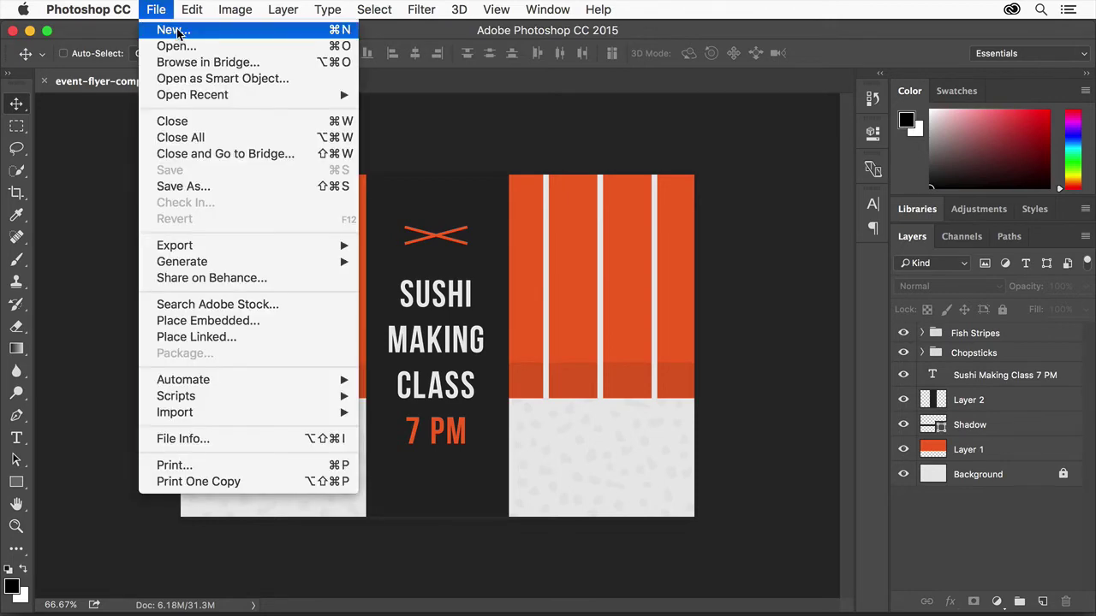
left_click(194, 46)
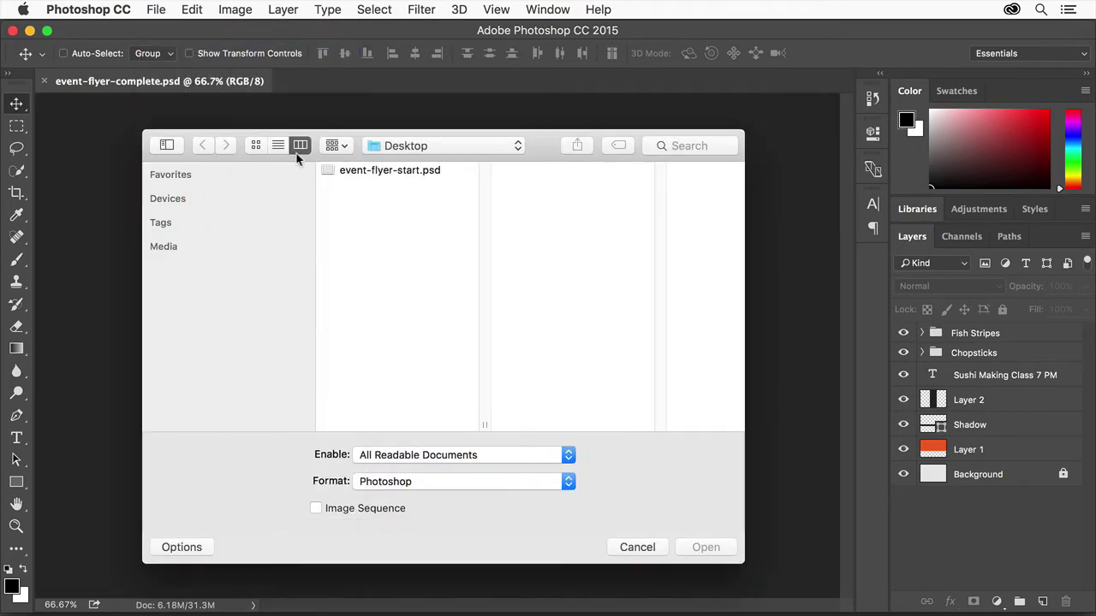
left_click(389, 171)
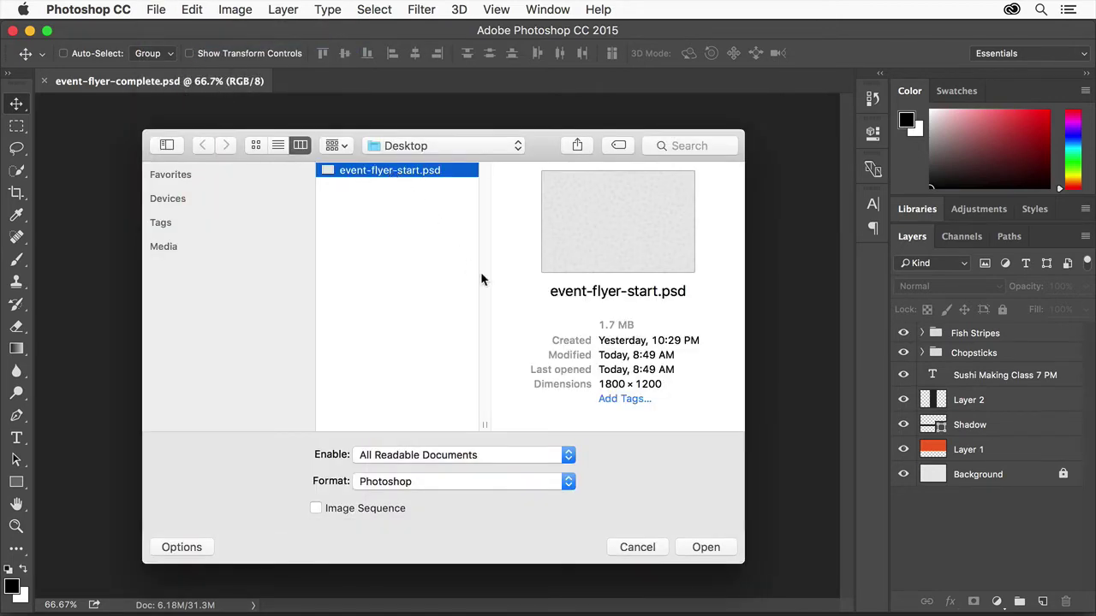
left_click(723, 549)
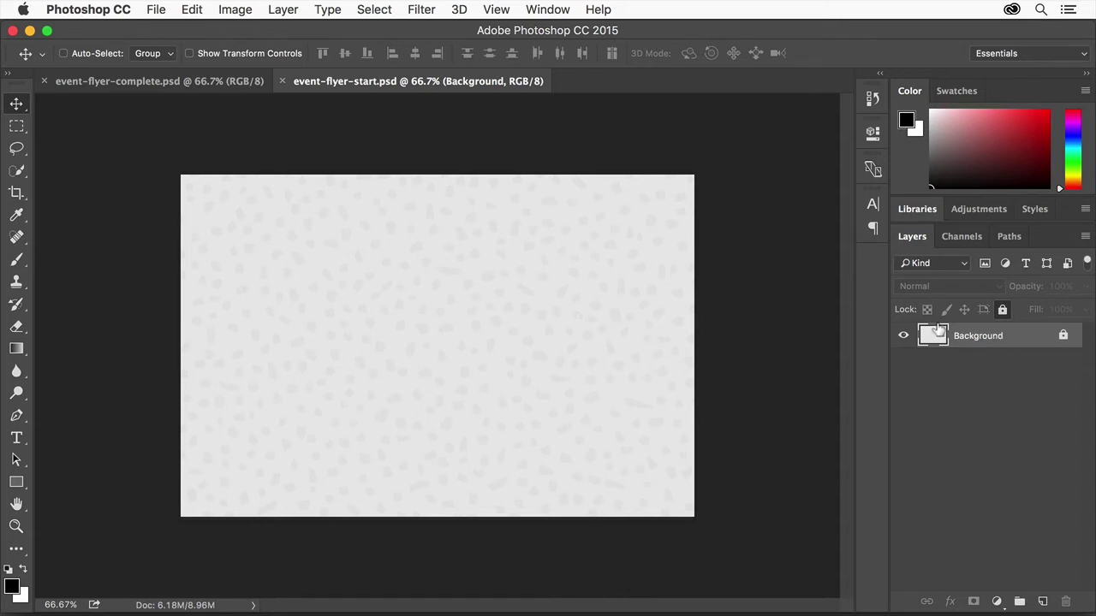
Create a new layer named Salmon above the Background layer with Normal mode and 100% opacity
left_click(291, 15)
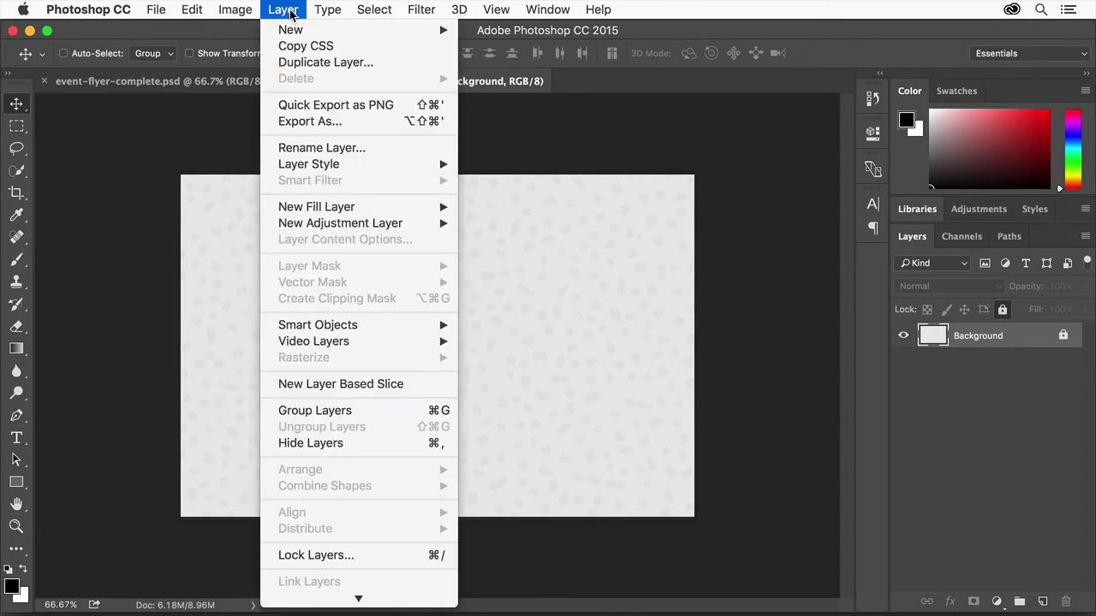
mouse_move(302, 31)
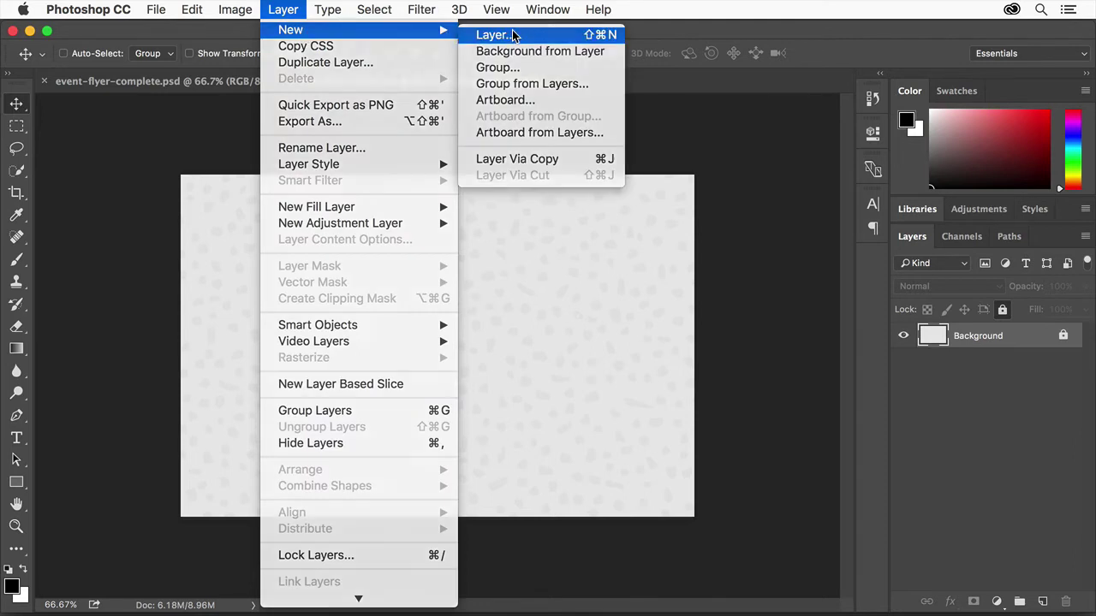
left_click(513, 34)
type("Salmon")
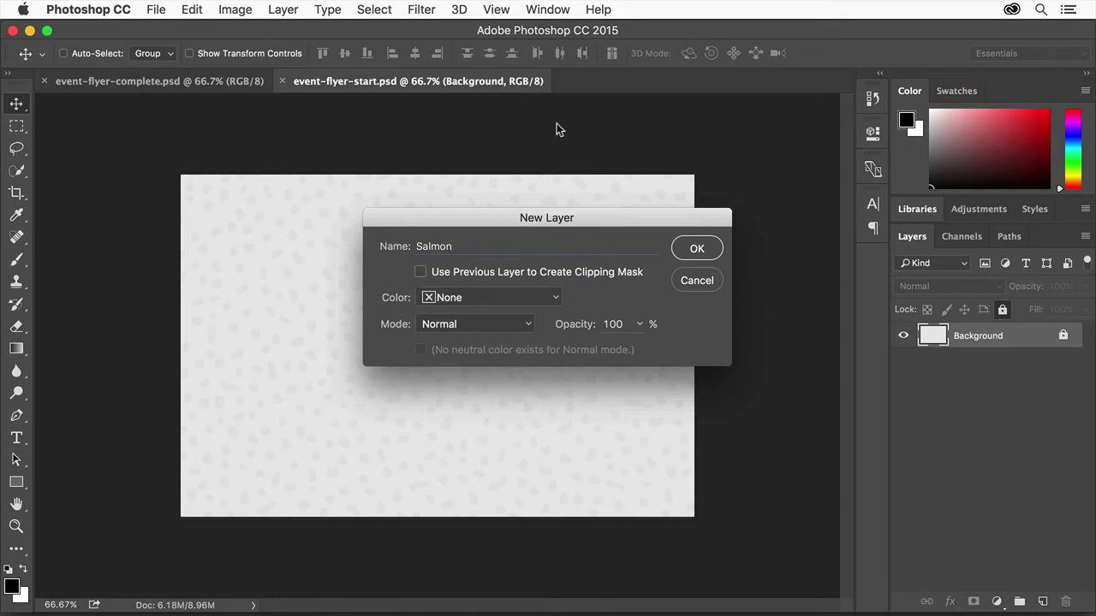
left_click(697, 248)
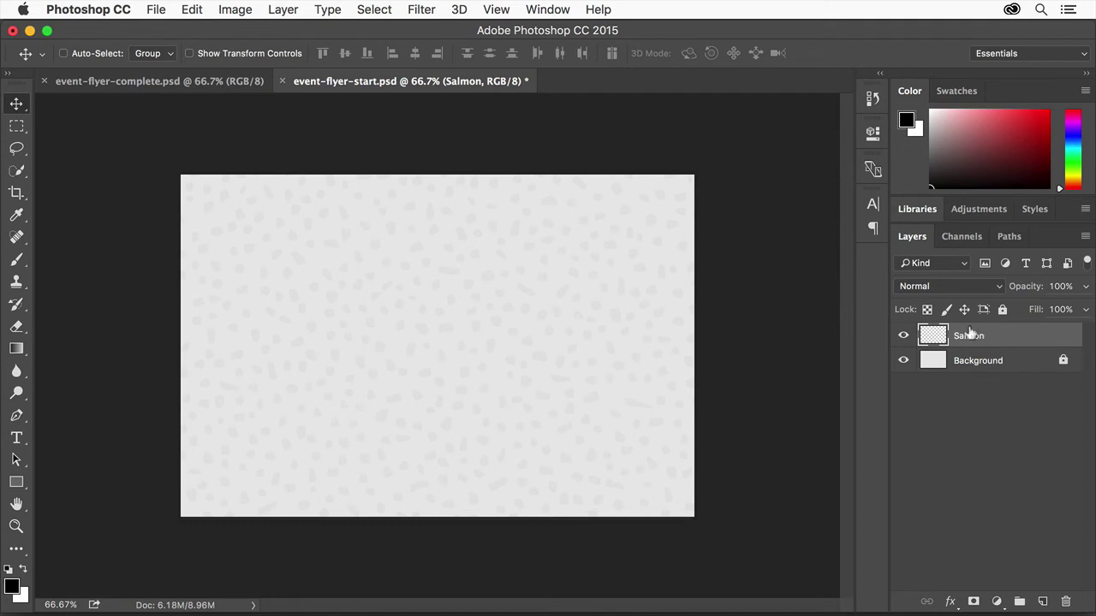
Select a full-width rectangle over roughly the upper two-thirds of the canvas and choose an orange-red swatch as the foreground color
left_click(17, 126)
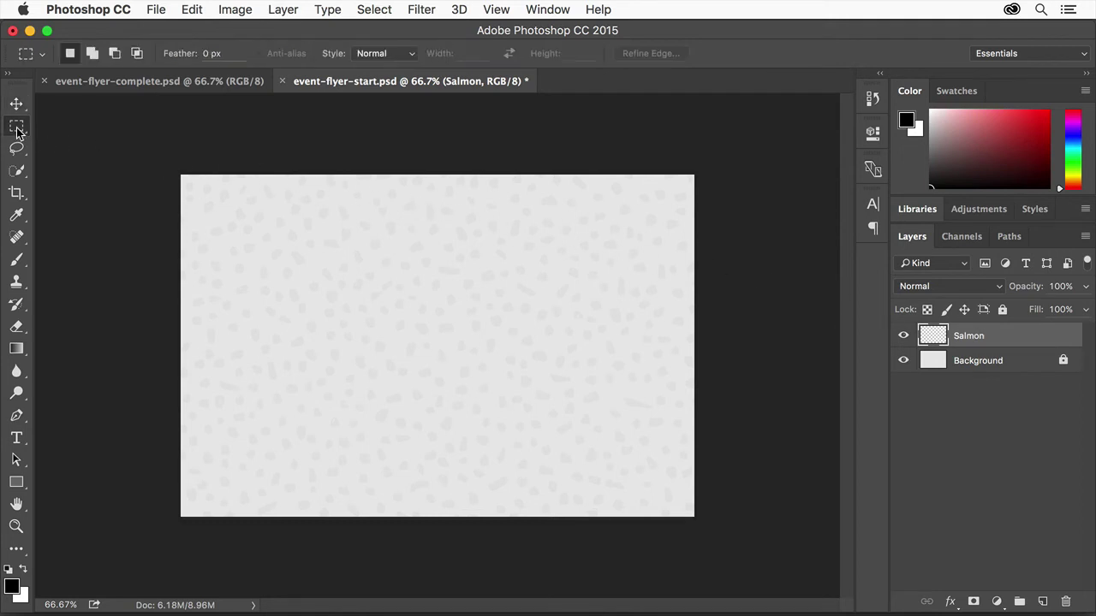
left_click_drag(181, 175, 730, 388)
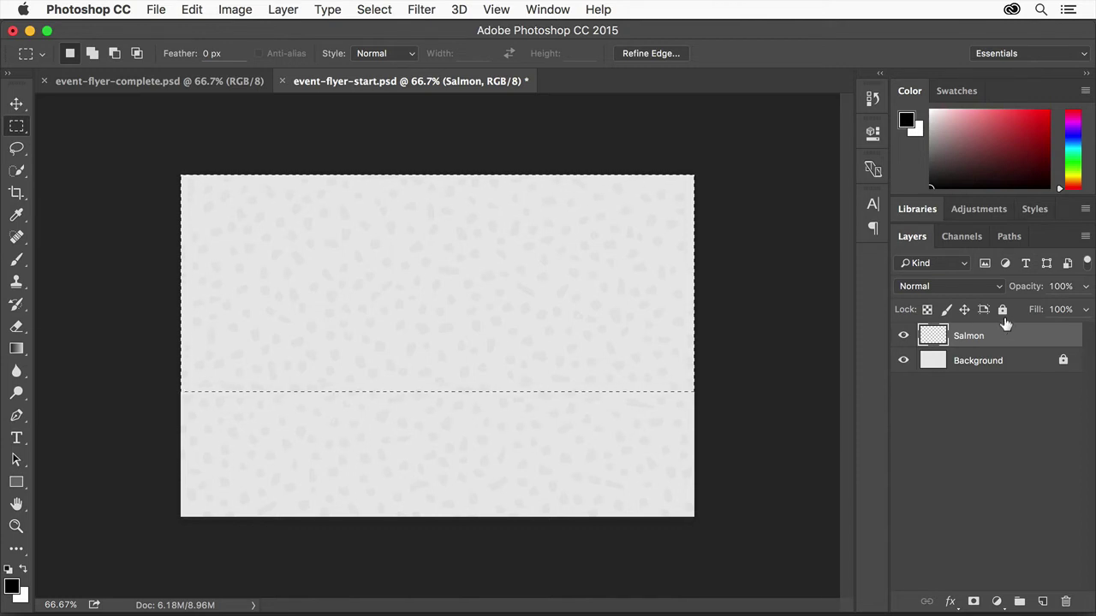
left_click(959, 91)
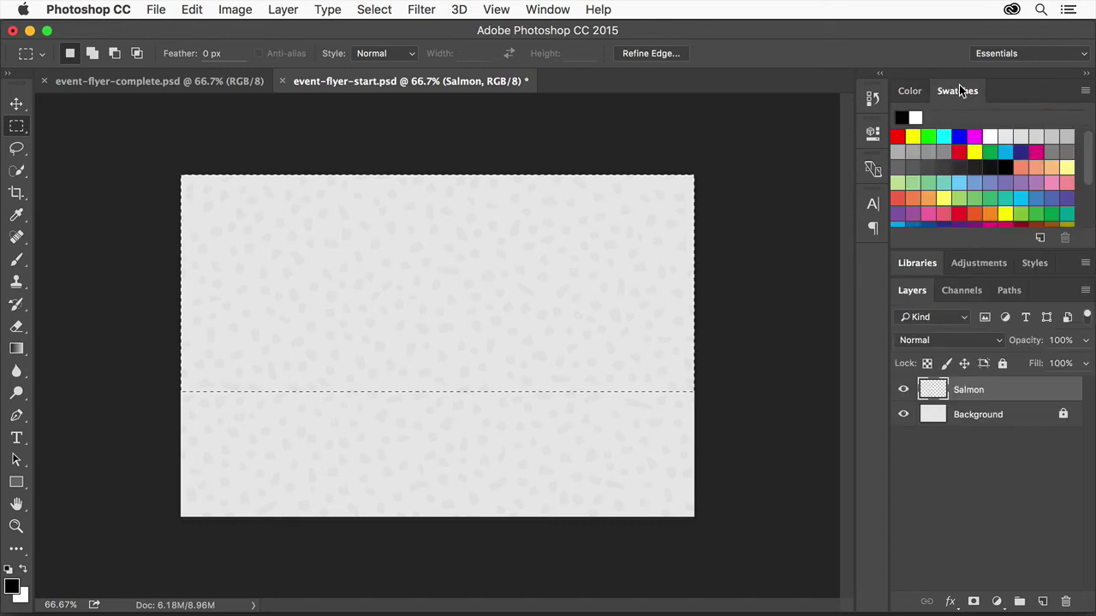
left_click(971, 214)
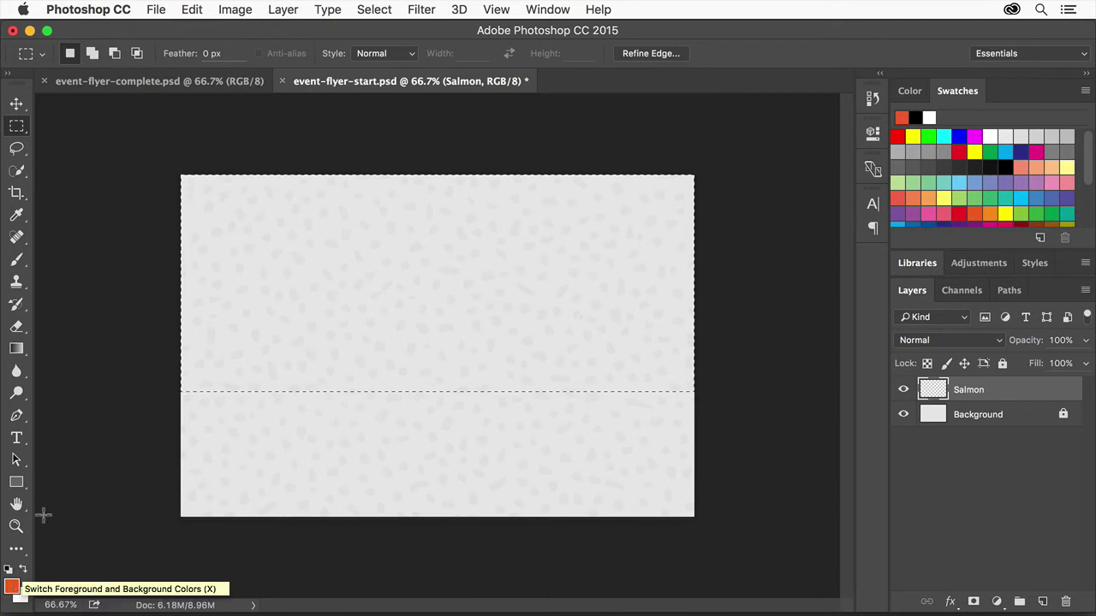
Fill the selection on the Salmon layer with the foreground color in Normal mode at 100% opacity, and deselect
left_click(192, 10)
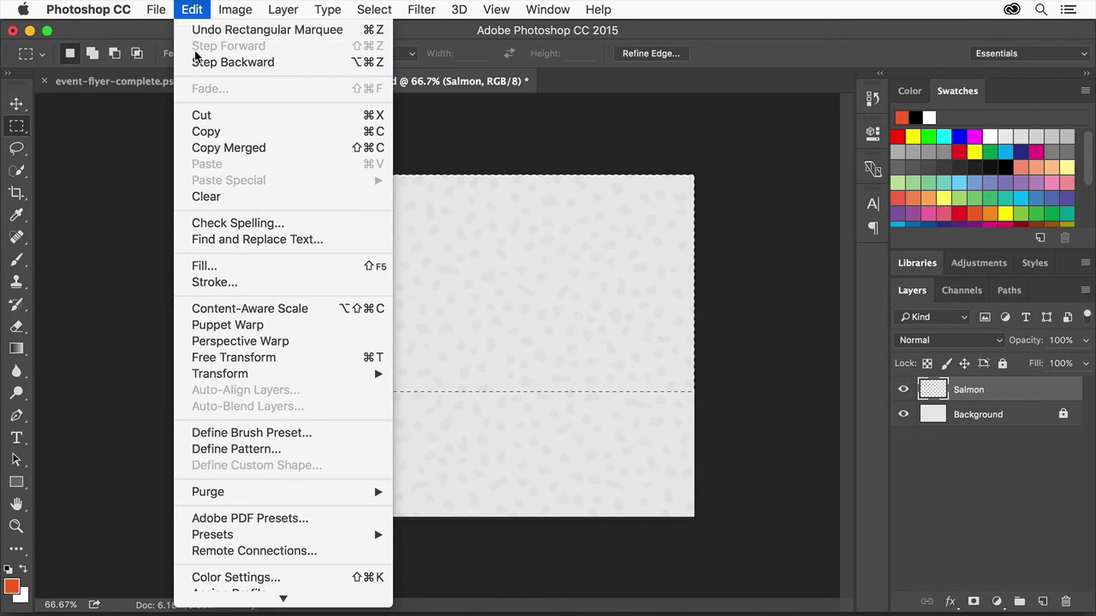
left_click(214, 265)
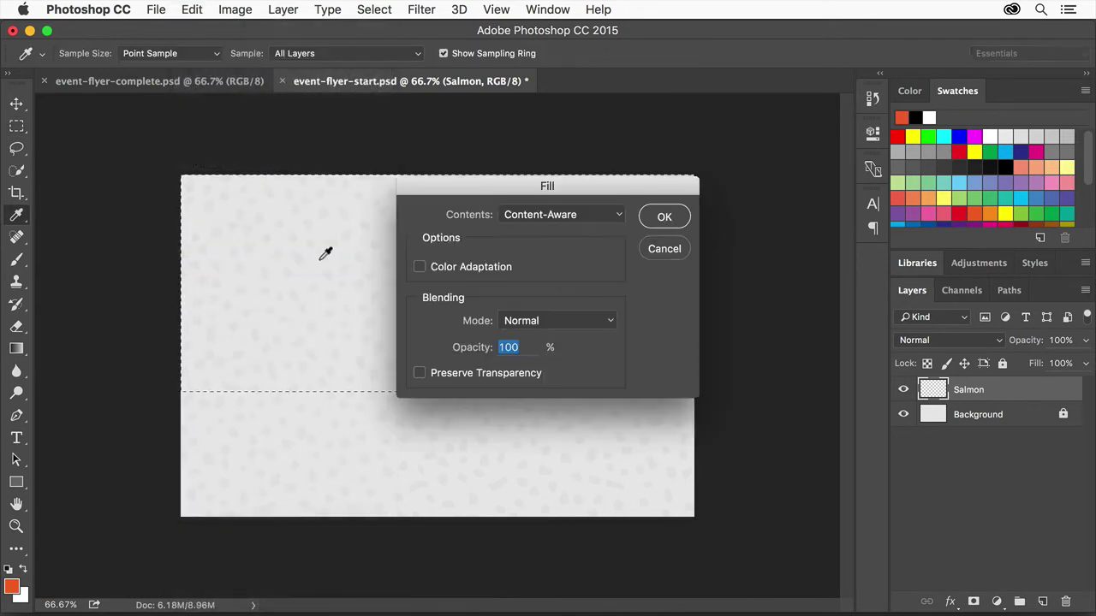
left_click(600, 214)
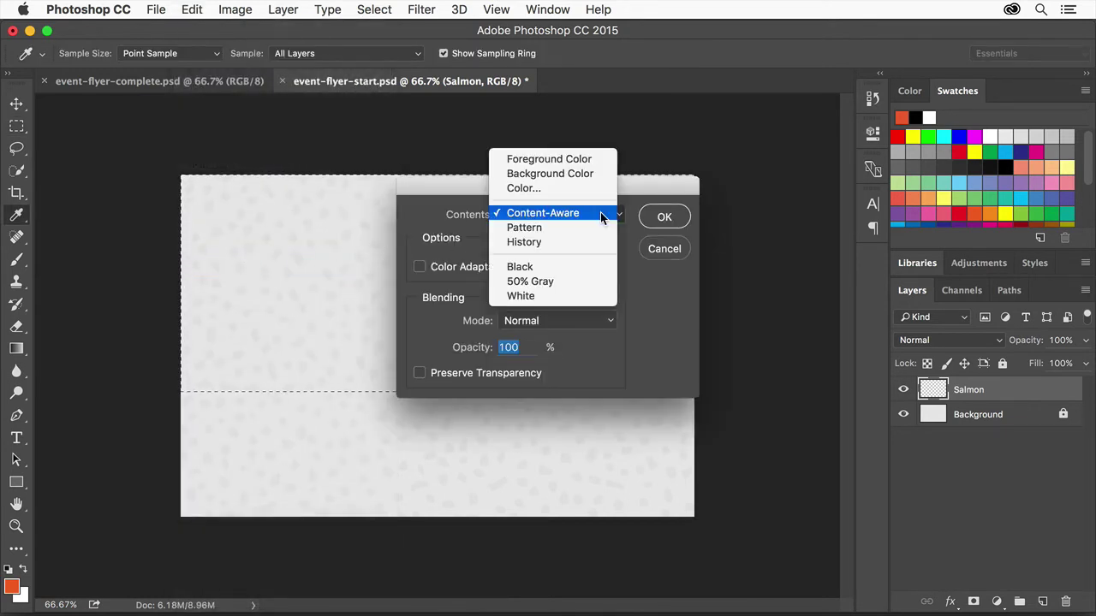
left_click(597, 160)
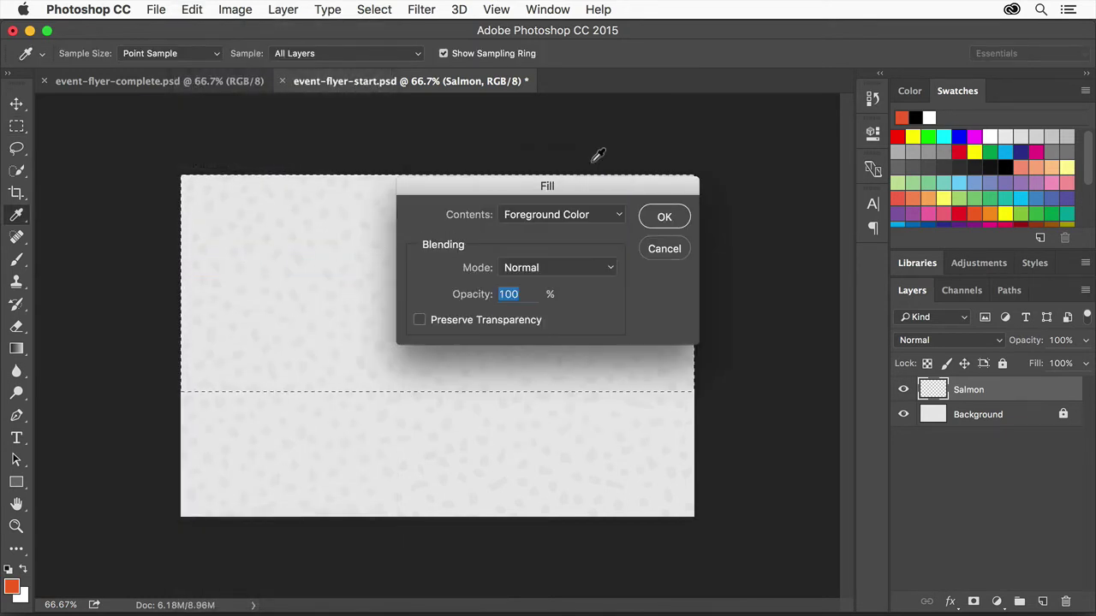
left_click(671, 219)
key("m")
left_click(377, 10)
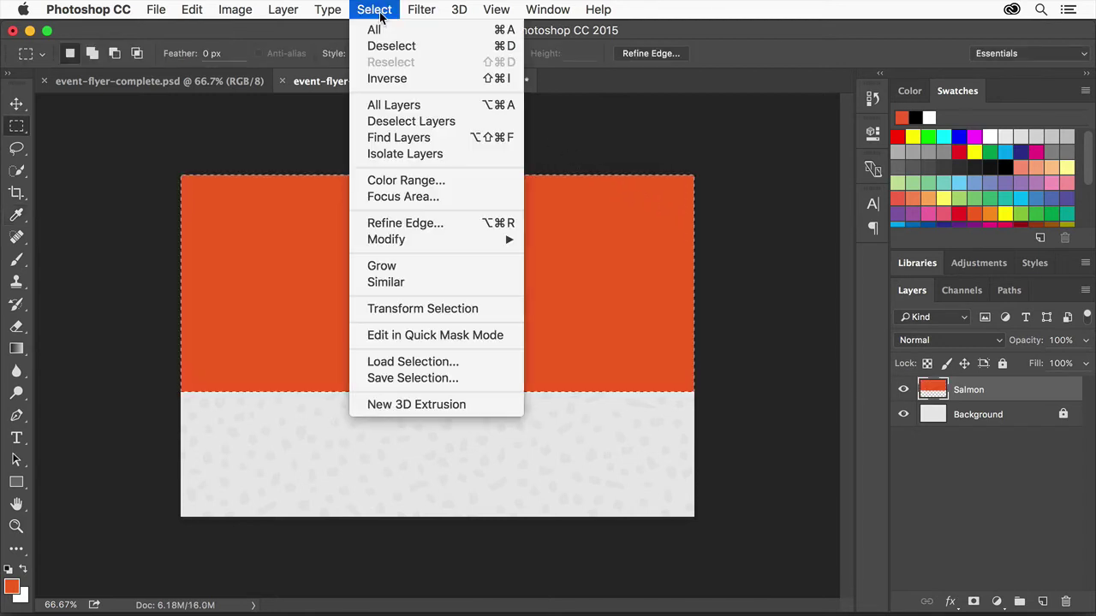
left_click(424, 47)
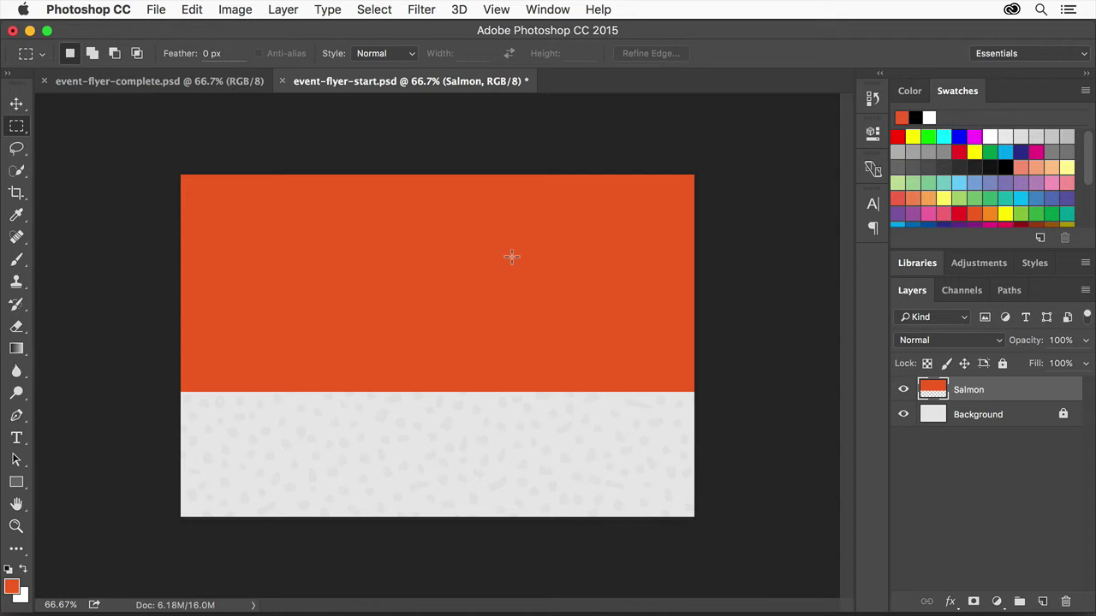
Create a new layer named Seaweed above the Salmon layer with Normal mode and 100% opacity
left_click(289, 12)
mouse_move(306, 31)
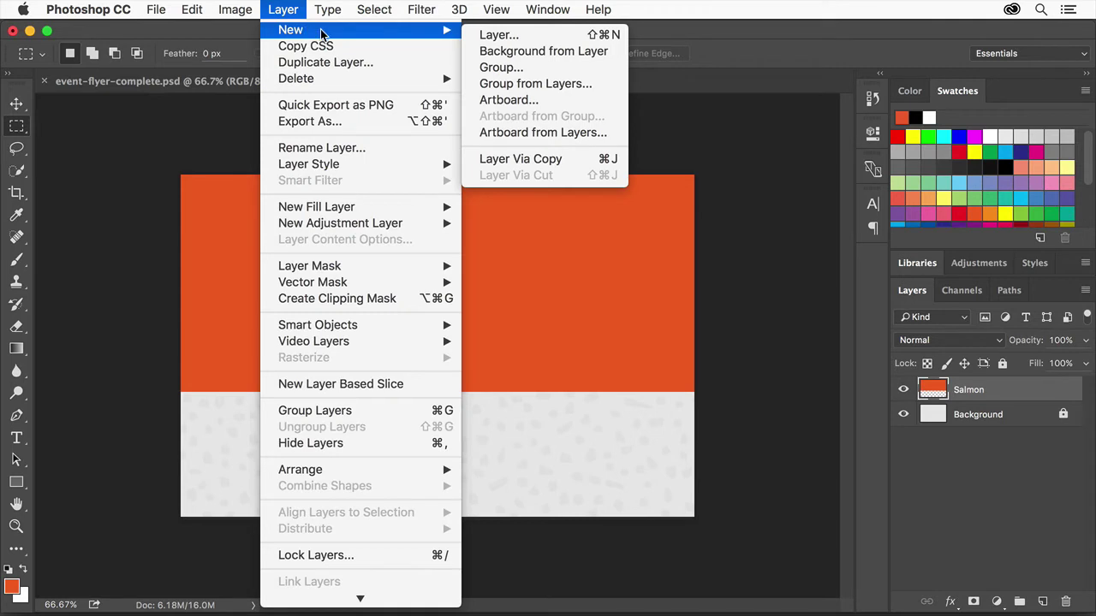
left_click(524, 35)
type("Se")
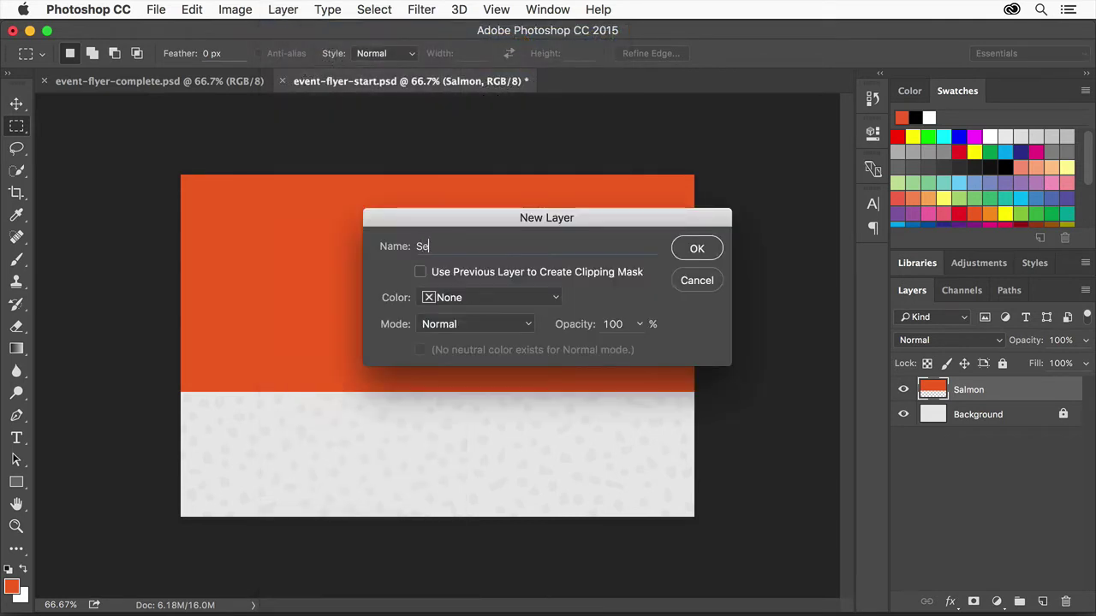
type("aweed")
left_click(696, 250)
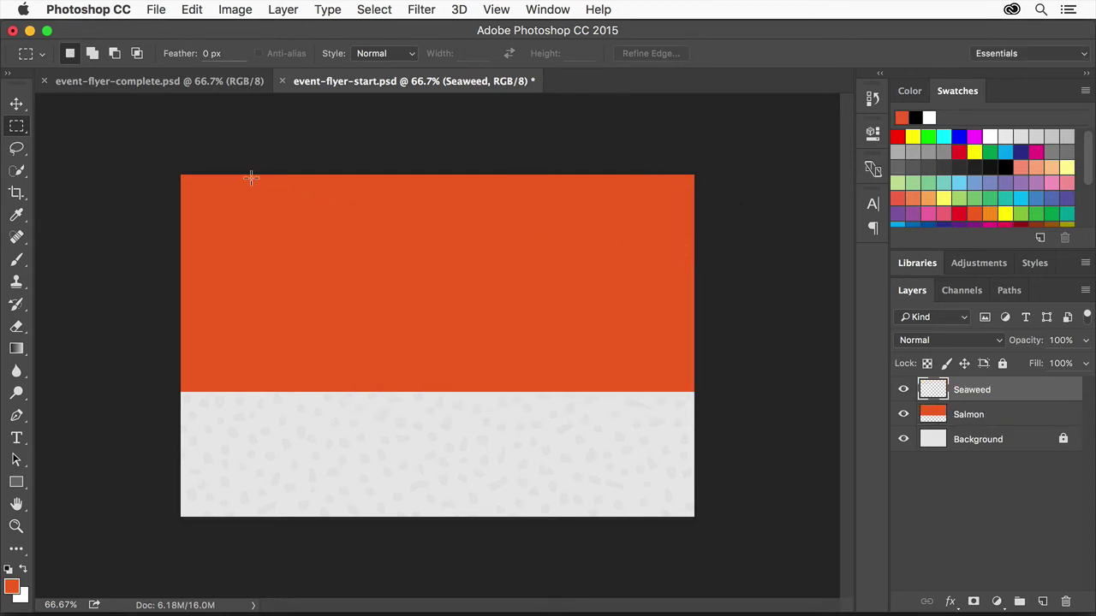
Fill a full-height vertical band on the Seaweed layer with black, deselect, and center the band horizontally on the canvas
left_click_drag(221, 169, 368, 520)
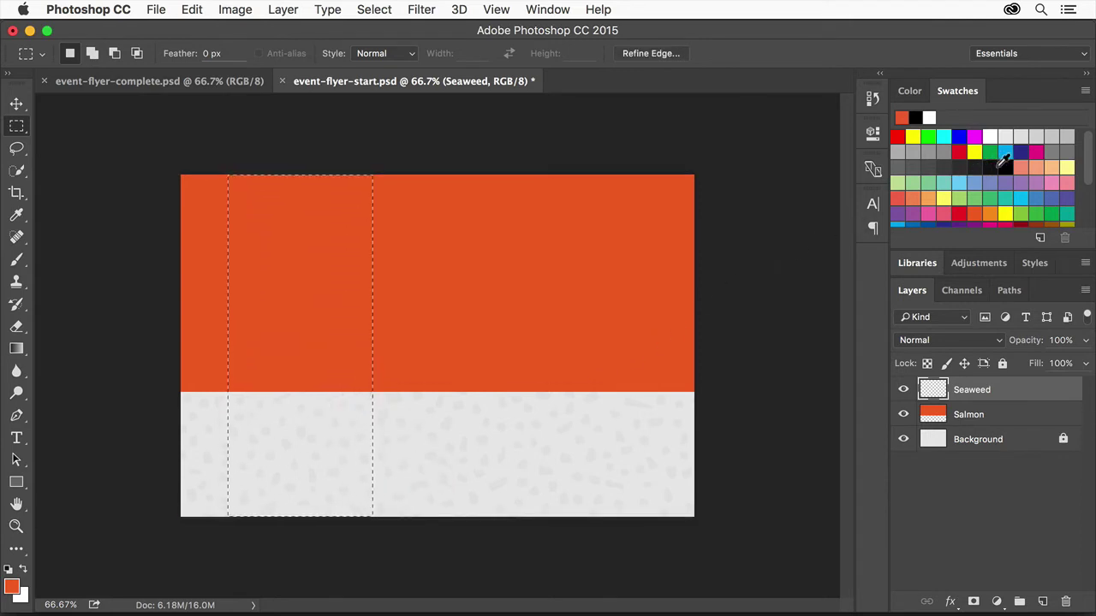
left_click(1000, 166)
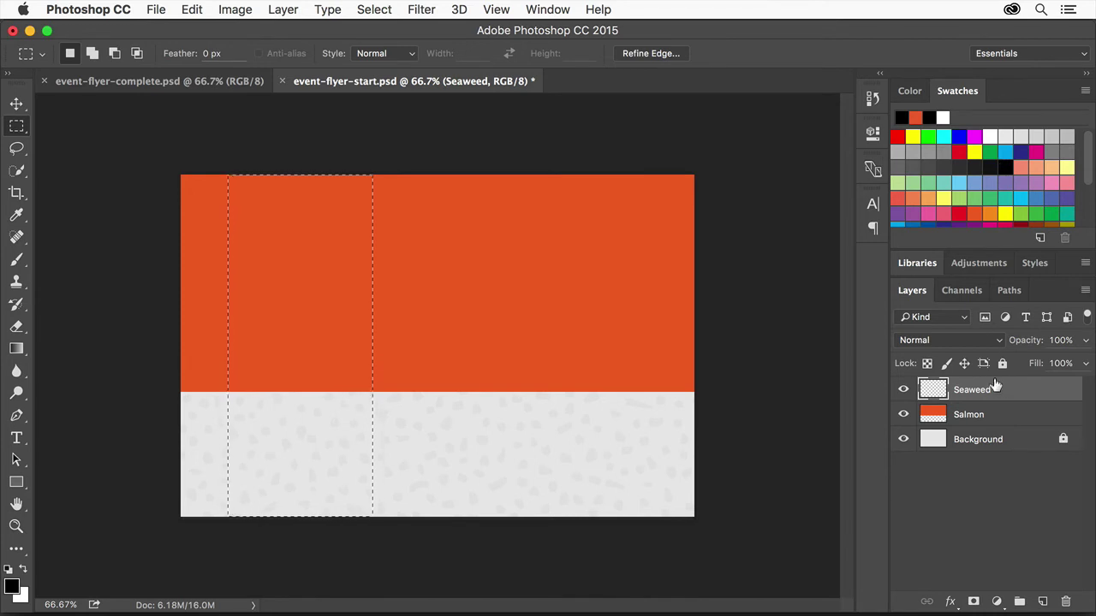
left_click(189, 10)
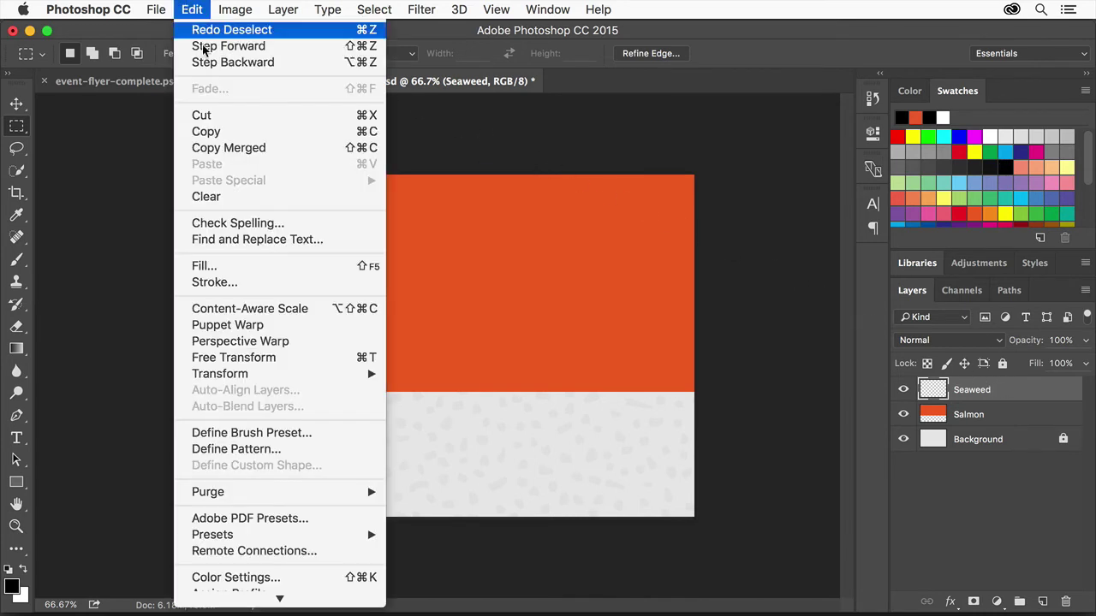
left_click(277, 261)
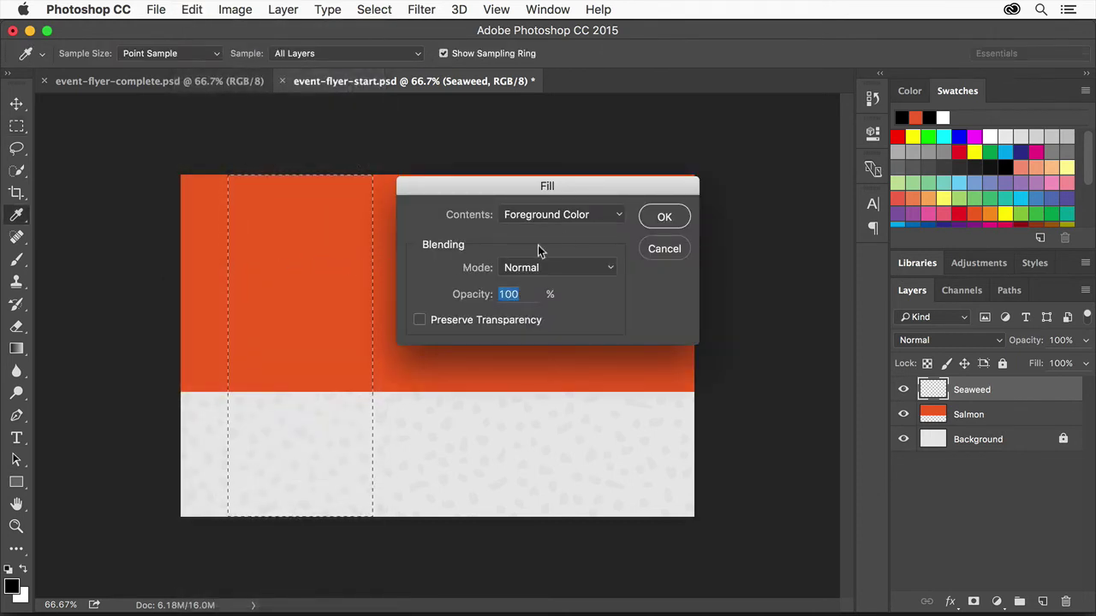
left_click(679, 216)
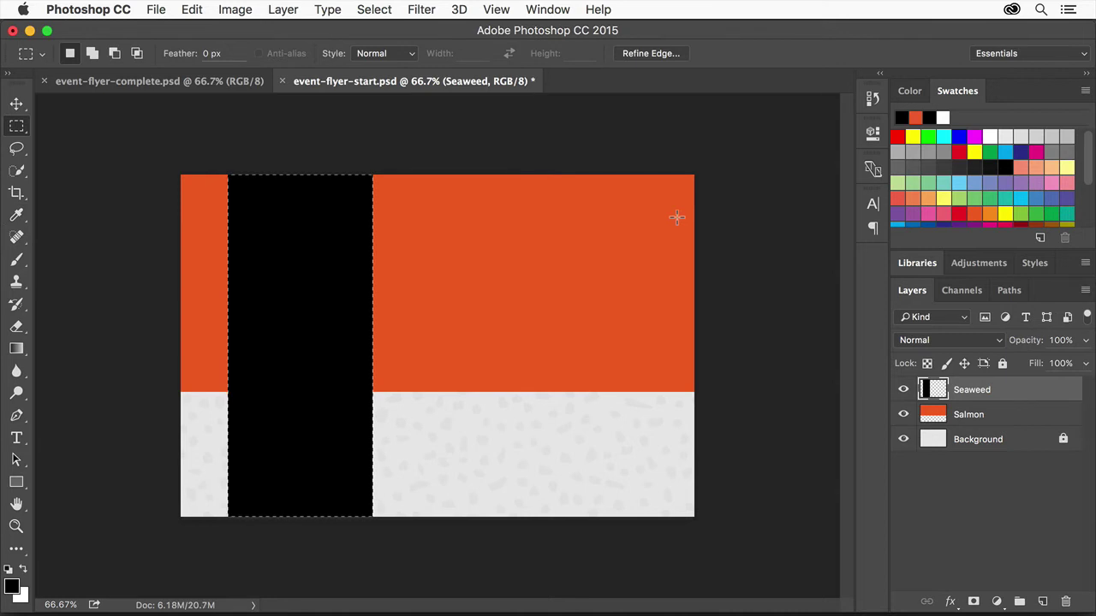
left_click(383, 11)
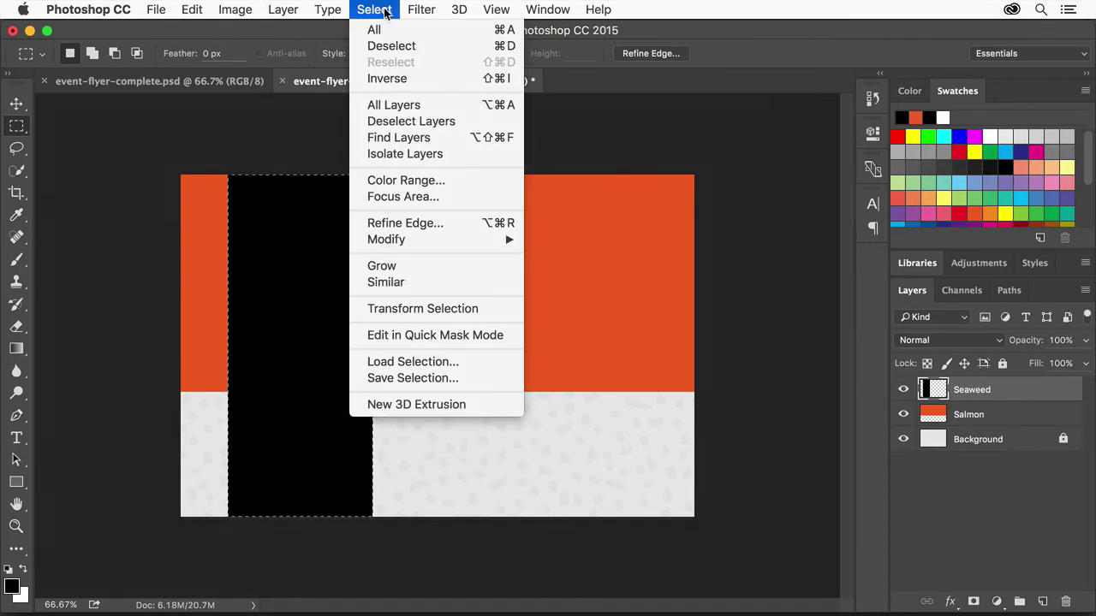
left_click(426, 48)
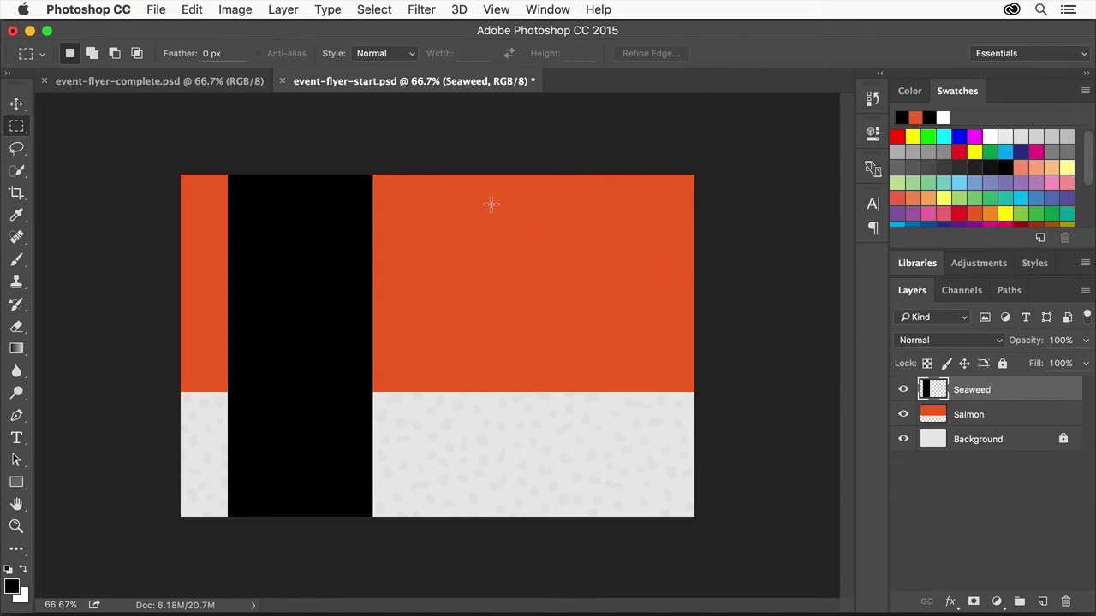
left_click(16, 103)
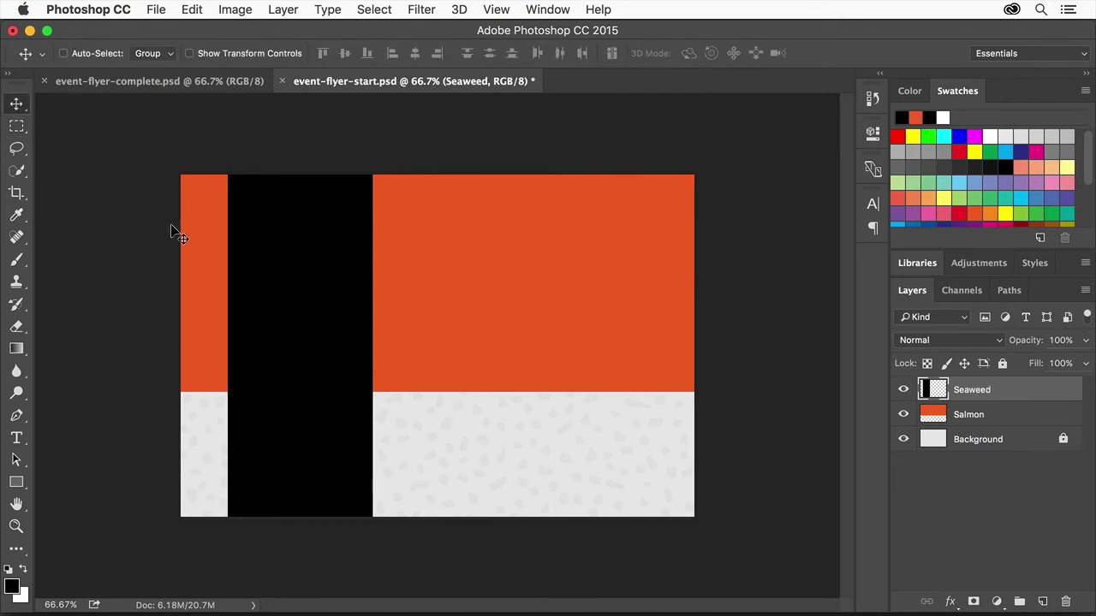
left_click_drag(257, 283, 397, 290)
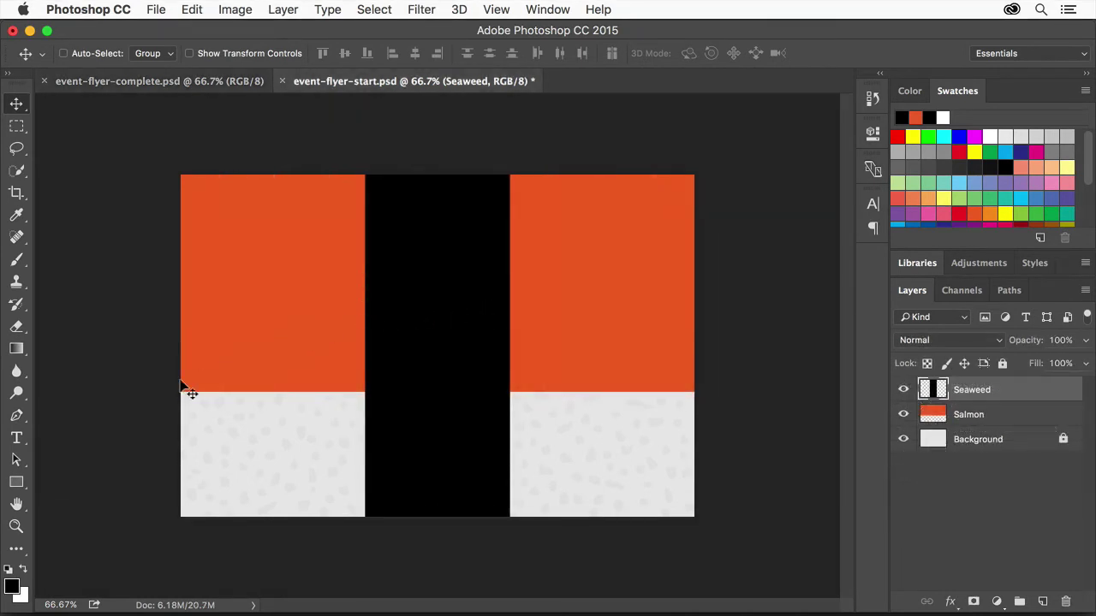
Set the Type tool to the Bebas Neue Regular font at 30 pt
left_click(15, 441)
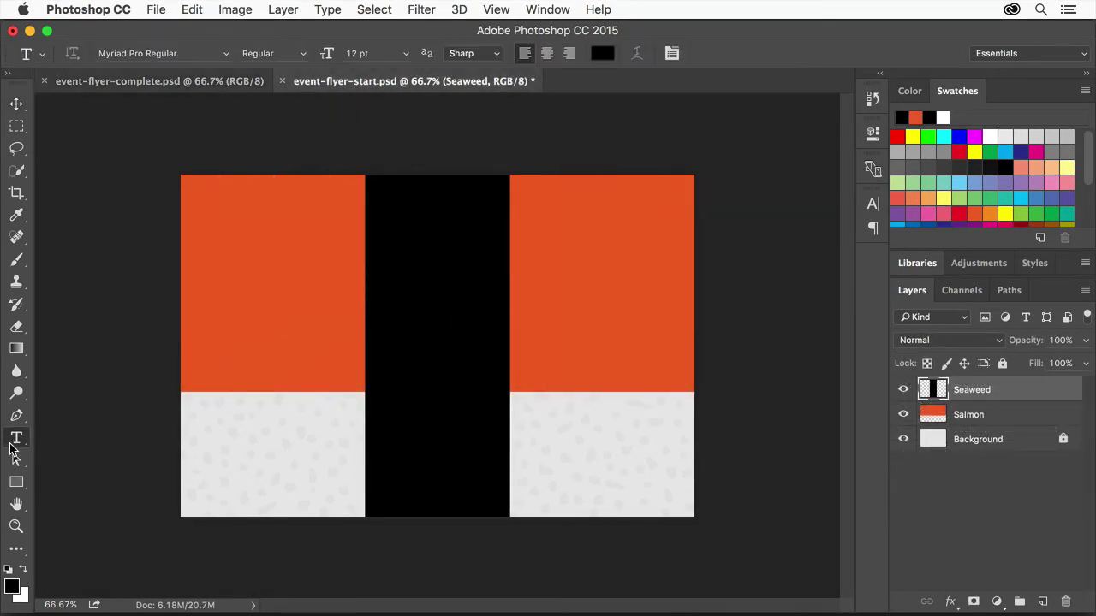
left_click(226, 55)
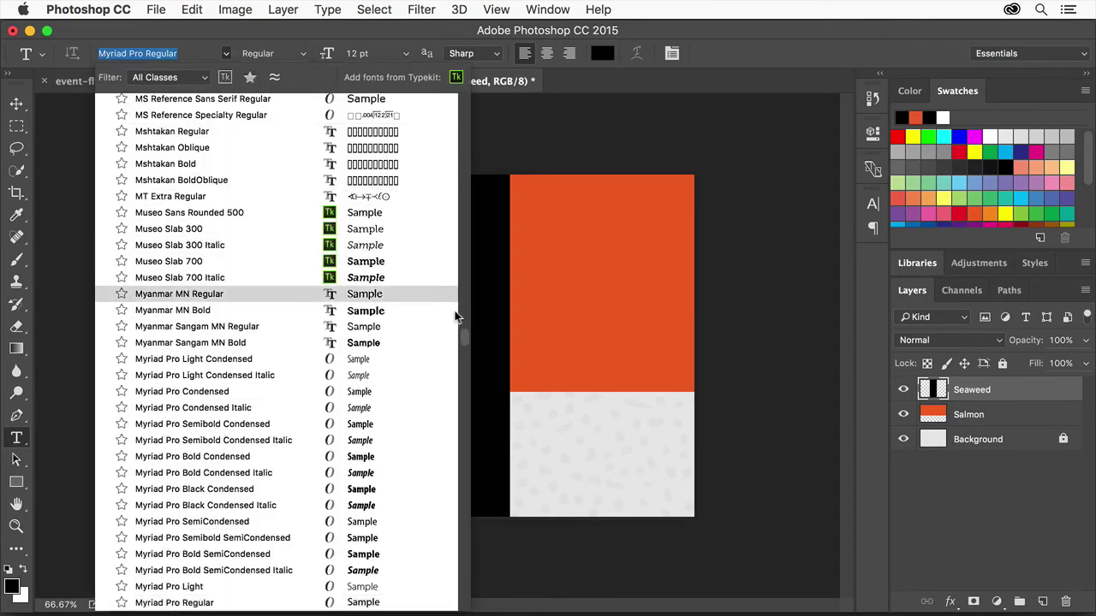
left_click_drag(464, 335, 463, 130)
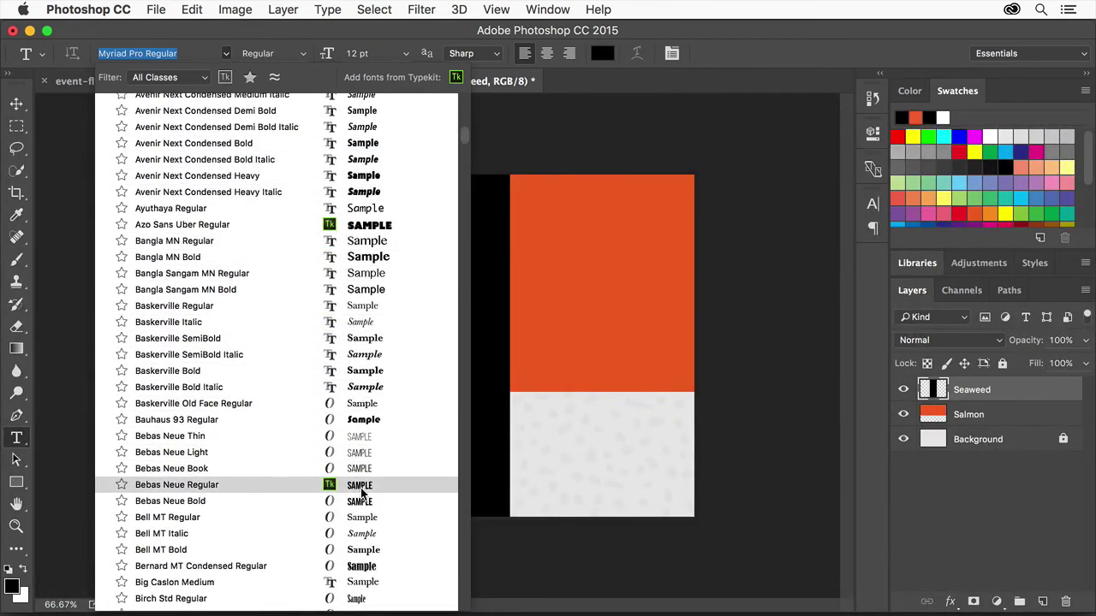
left_click(225, 486)
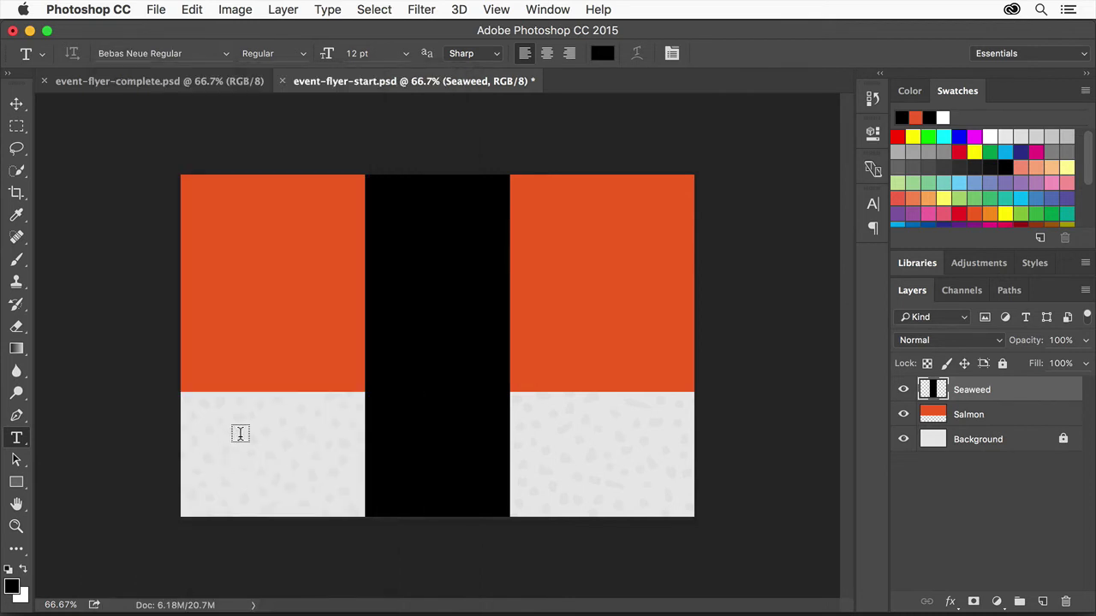
left_click(404, 58)
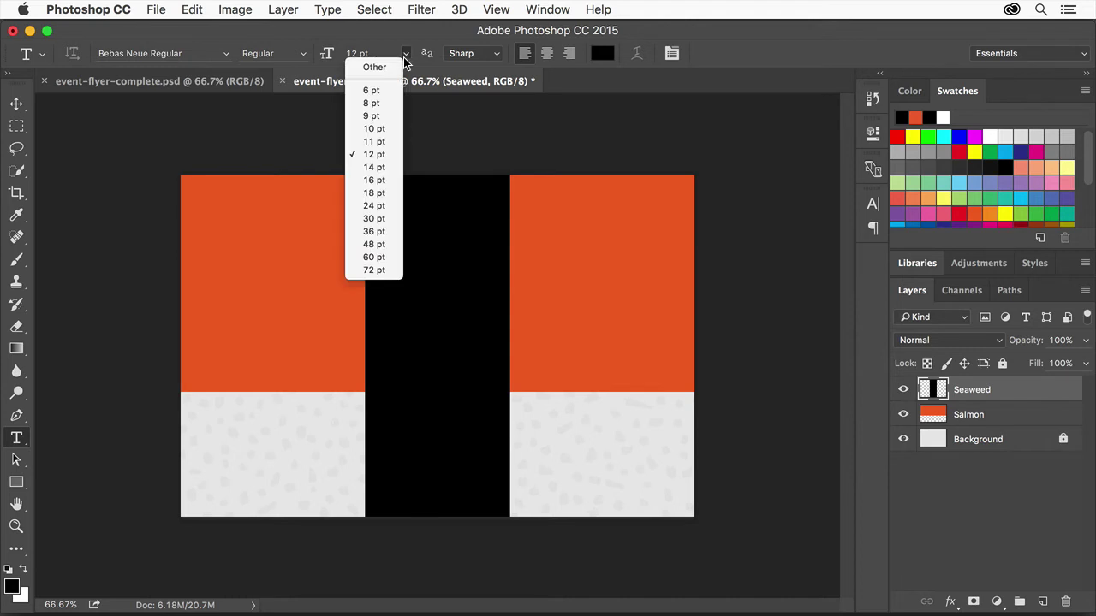
left_click(385, 220)
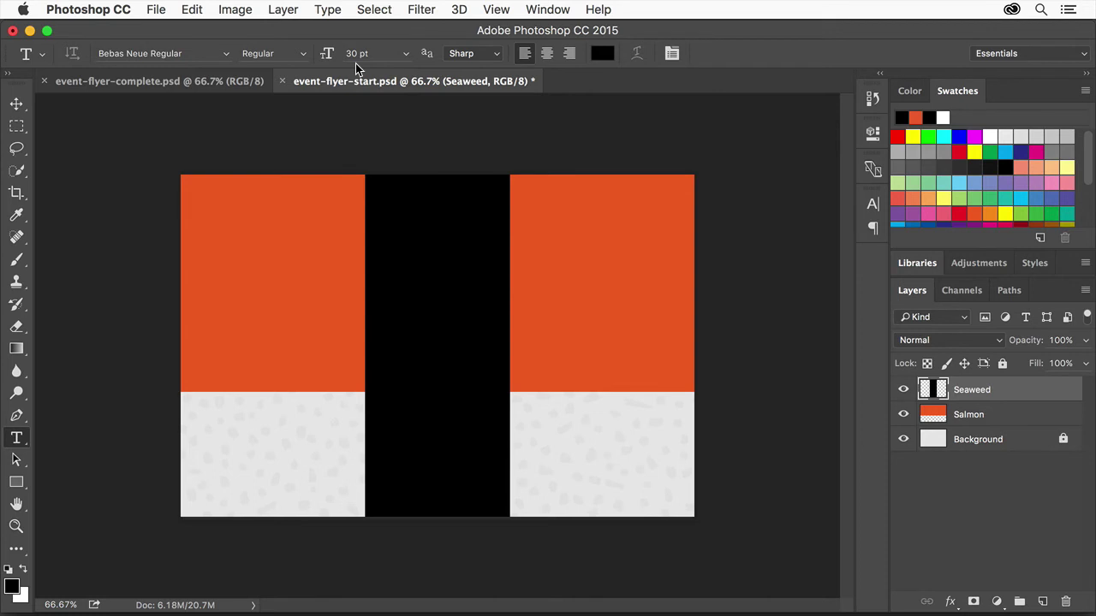
Set the text color to the light gray e9e9e9 sampled from the flyer's background
left_click(599, 53)
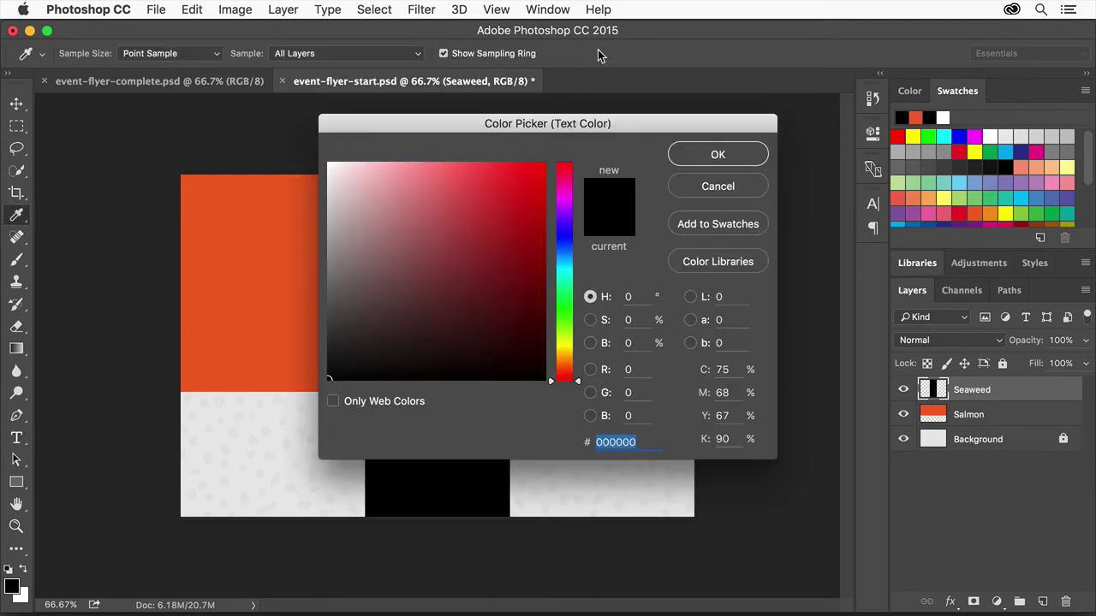
left_click(263, 415)
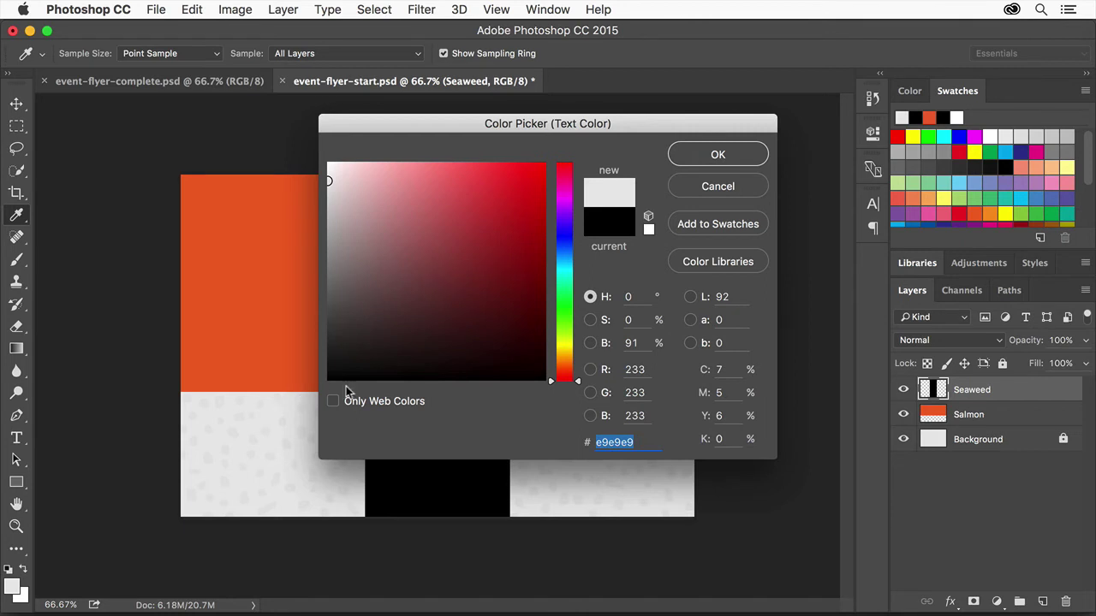
left_click(717, 155)
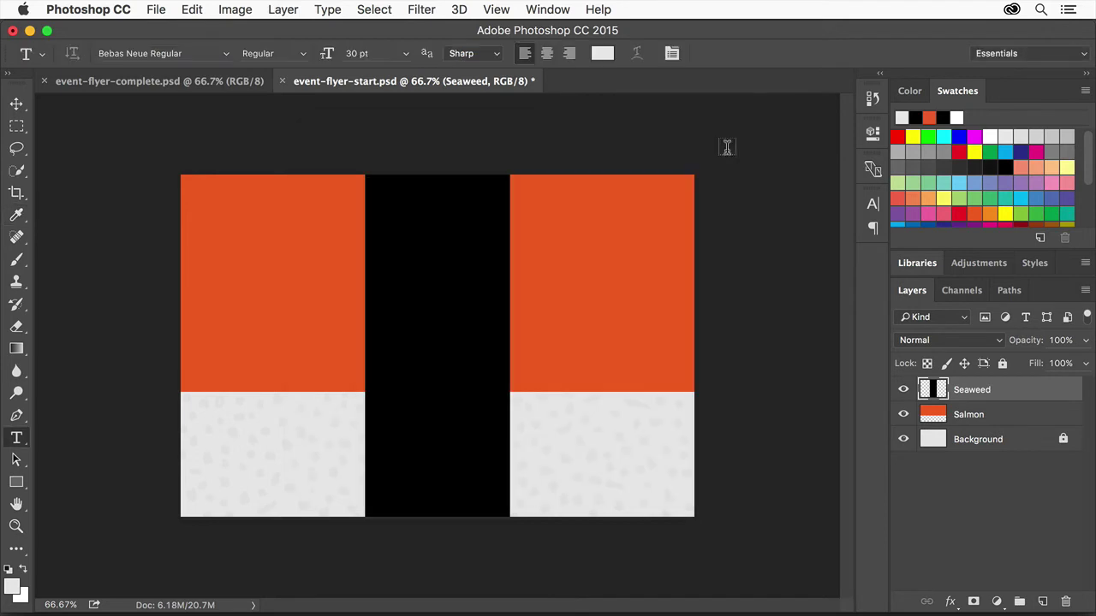
Add a text layer on the black band reading SUSHI, MAKING, CLASS and 7 PM on four separate lines
left_click(400, 256)
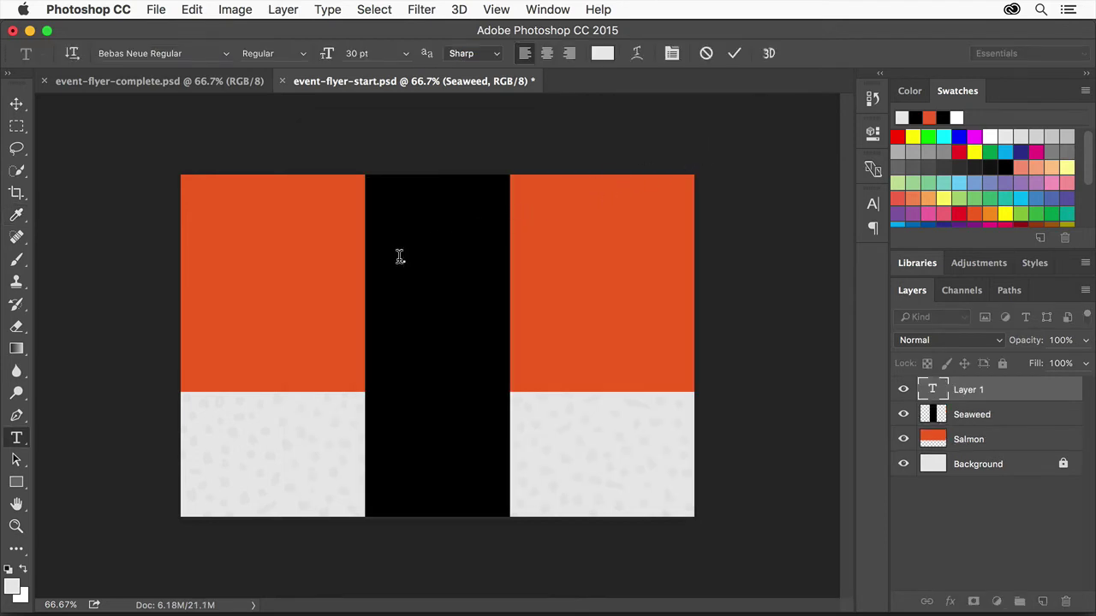
type("SUSHI")
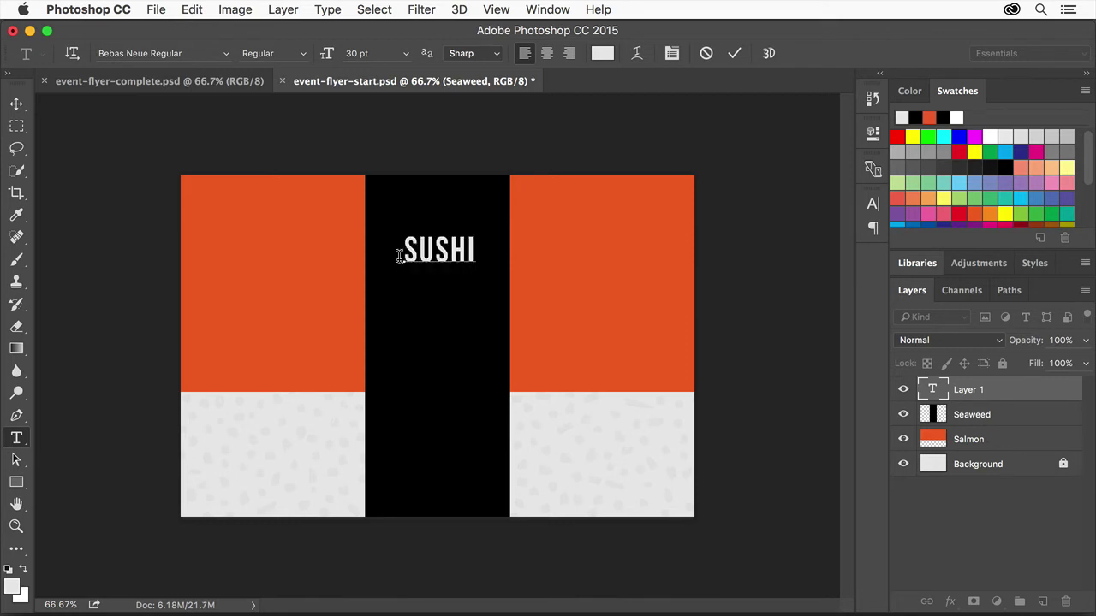
key("Return")
type("MAKING")
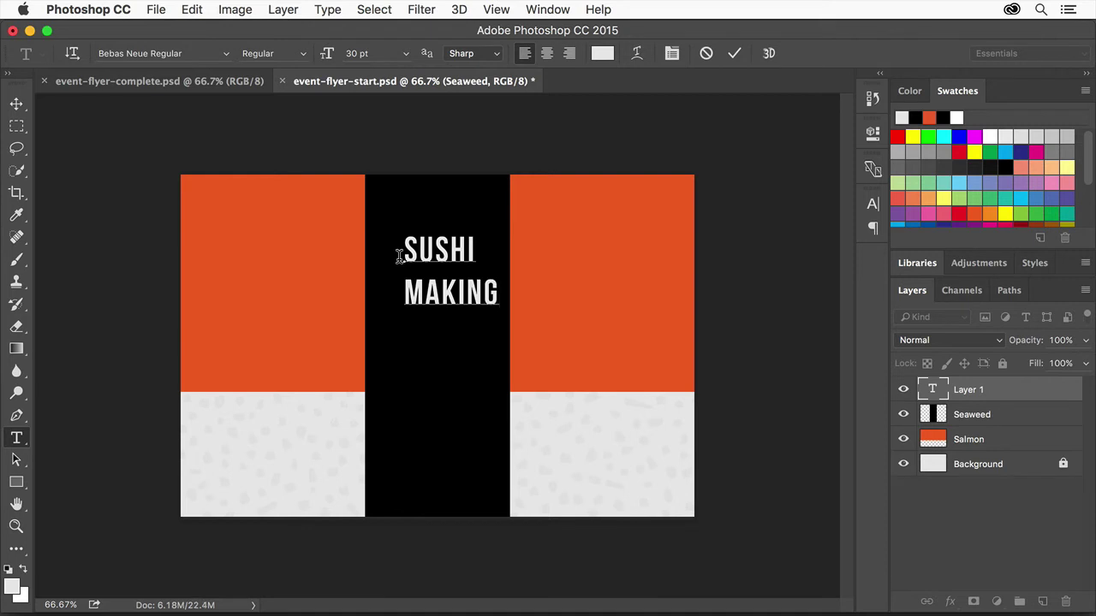
key("Return")
type("CLASS")
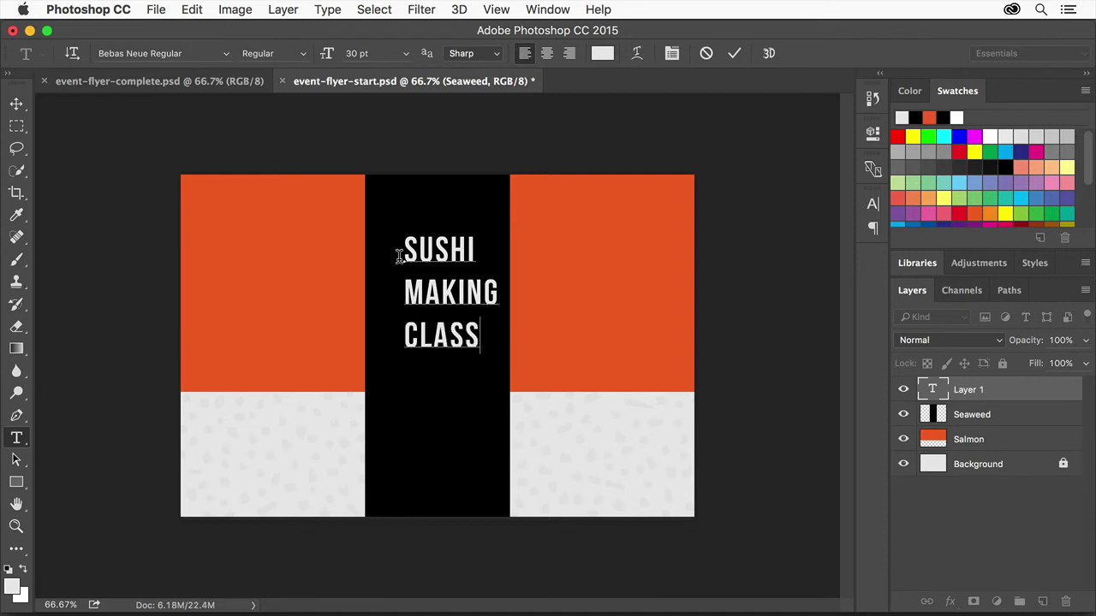
key("Return")
type("7 PM")
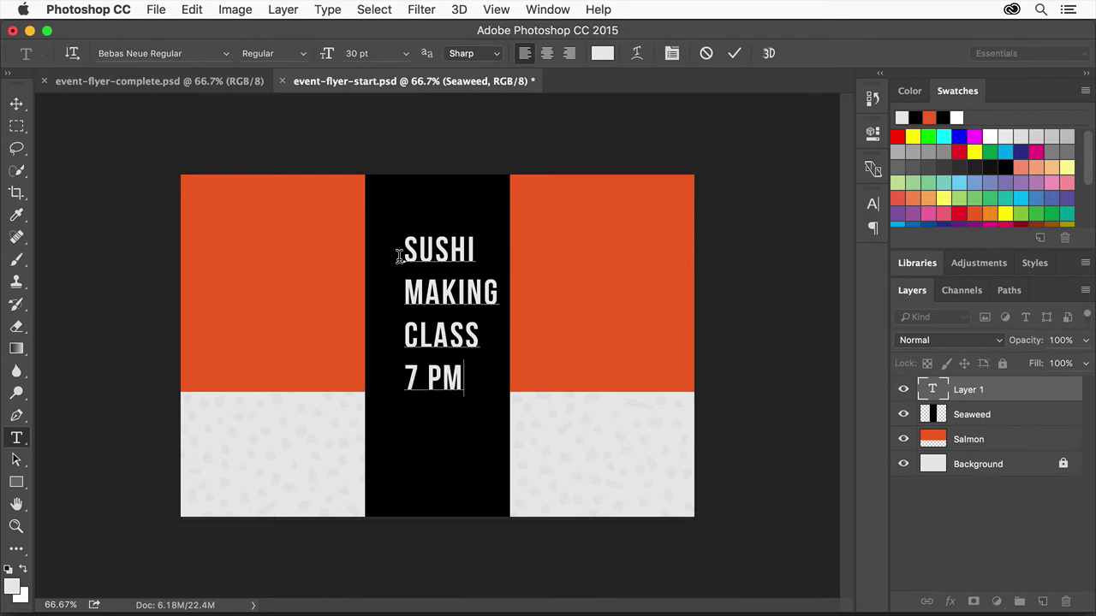
Center-align all four lines of the title text and move the text block to the middle of the black band
left_click_drag(401, 243, 471, 382)
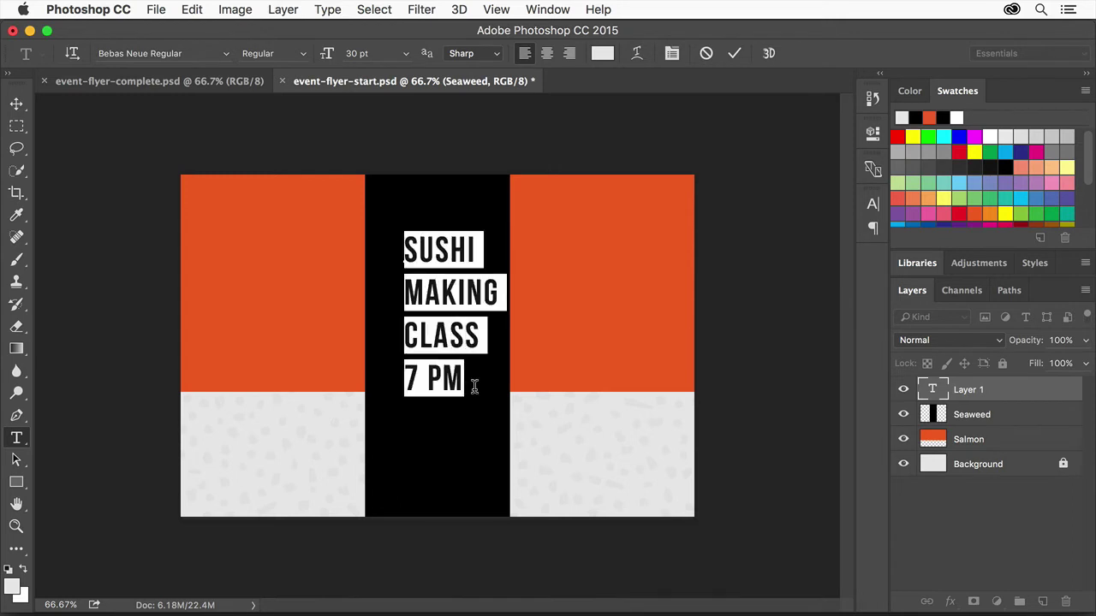
left_click(548, 54)
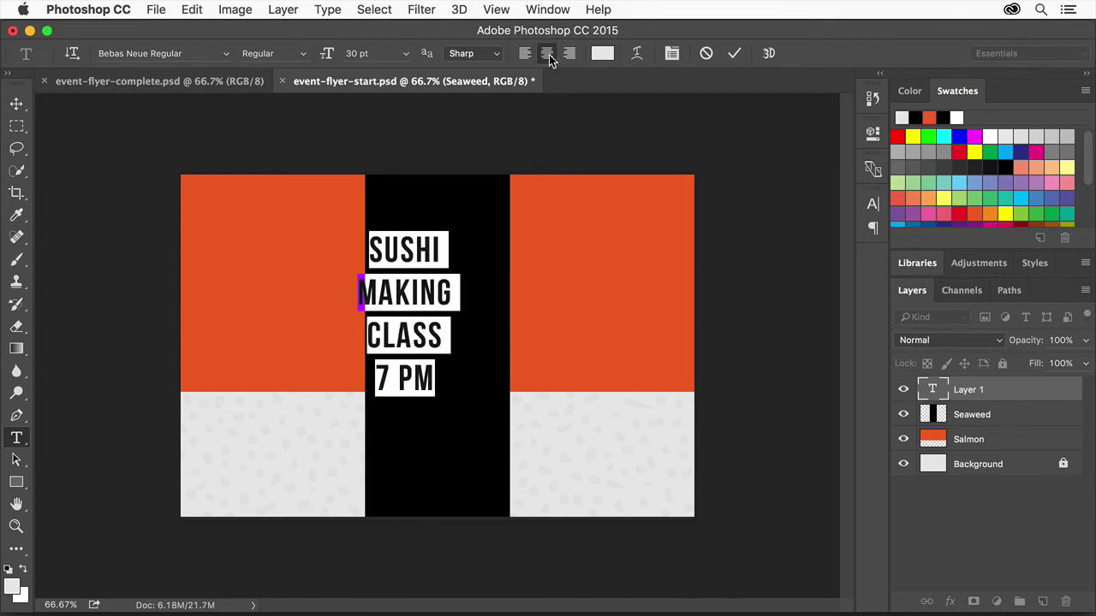
left_click(17, 104)
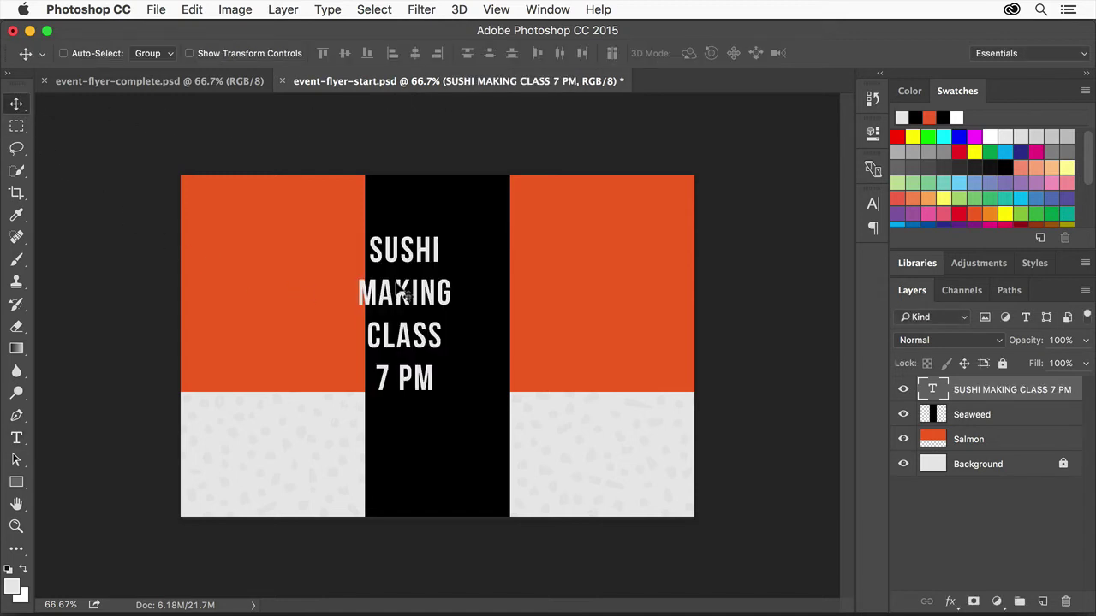
left_click_drag(399, 291, 434, 331)
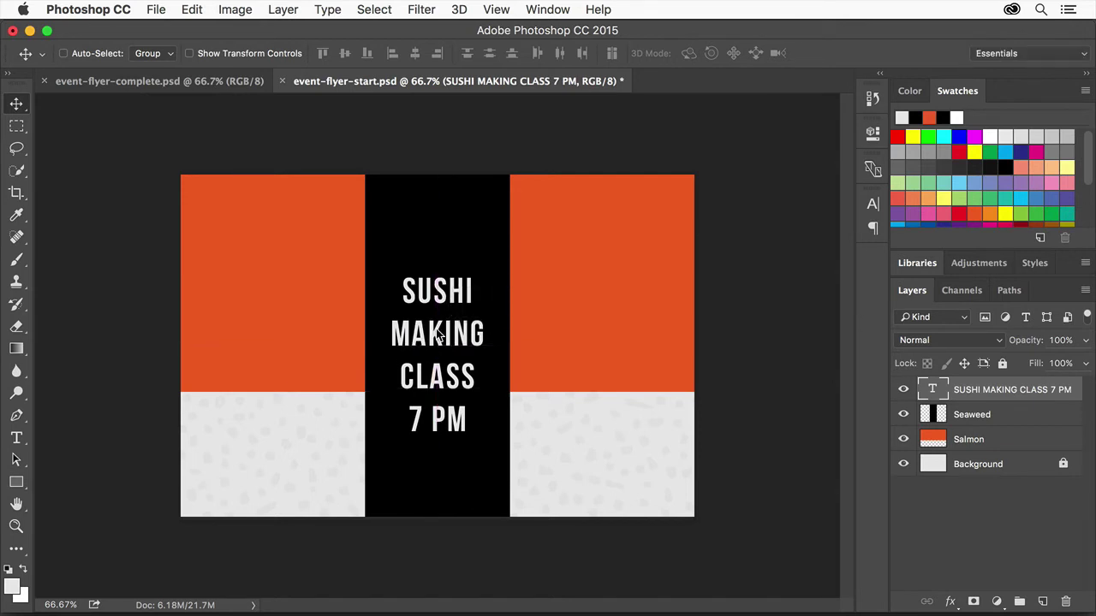
Save the flyer as event-flyer.psd on the Desktop in Photoshop format with layers and Maximize Compatibility on
left_click(156, 11)
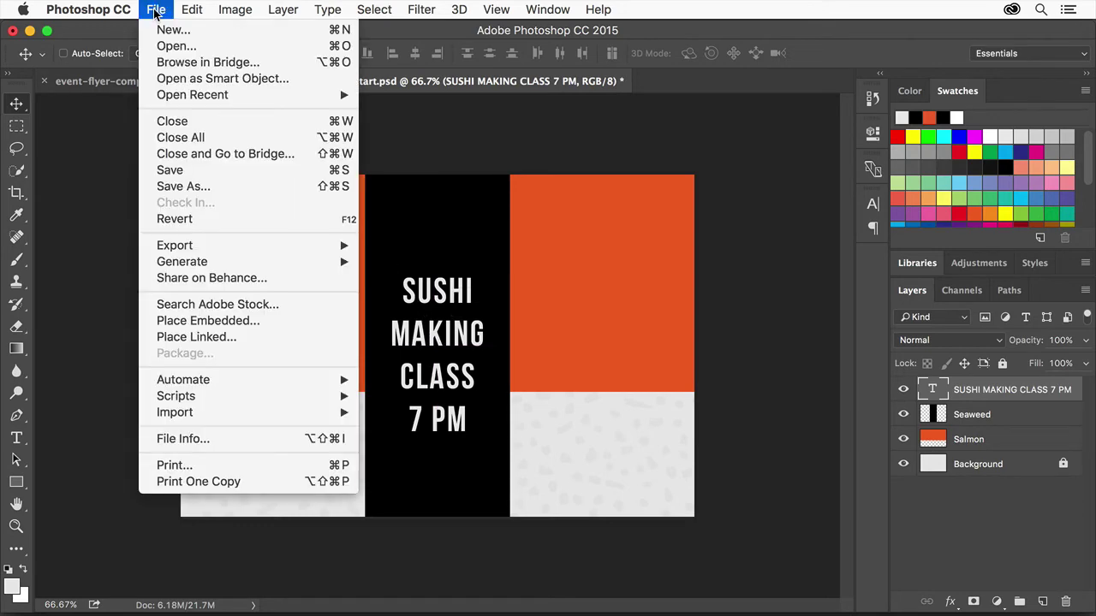
left_click(219, 187)
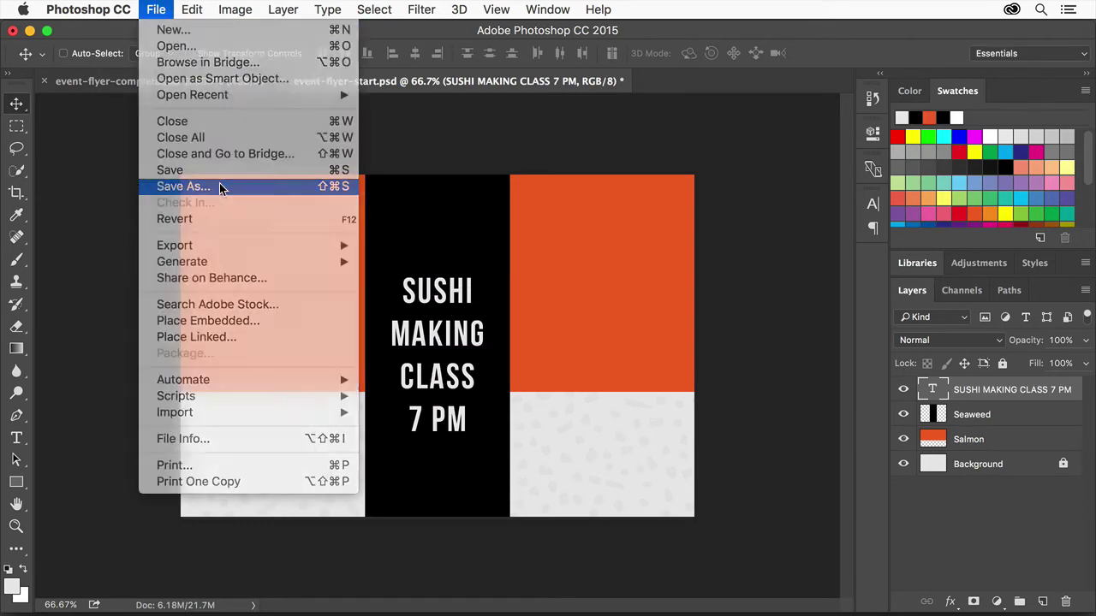
key("Right")
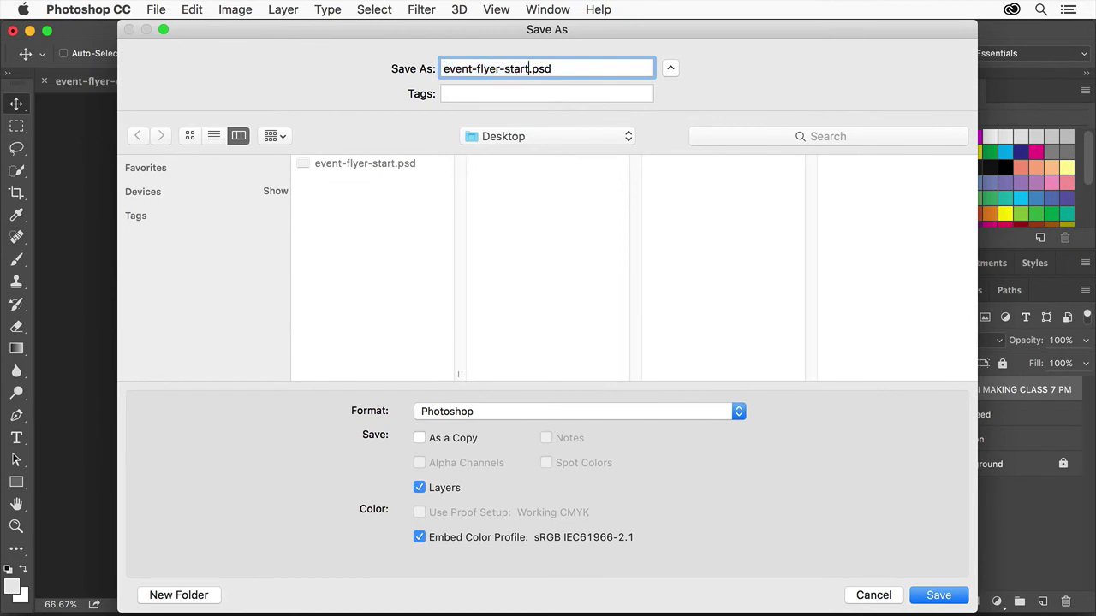
key("BackSpace")
key("BackSpace")
key("BackSpace")
key("BackSpace")
key("BackSpace")
key("BackSpace")
left_click(964, 597)
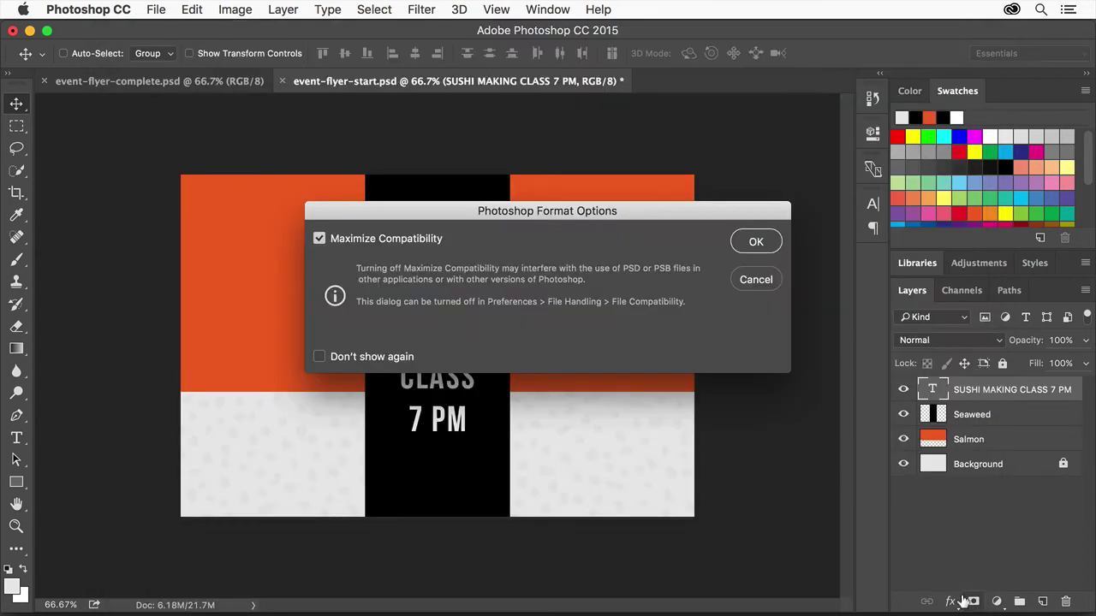
left_click(759, 240)
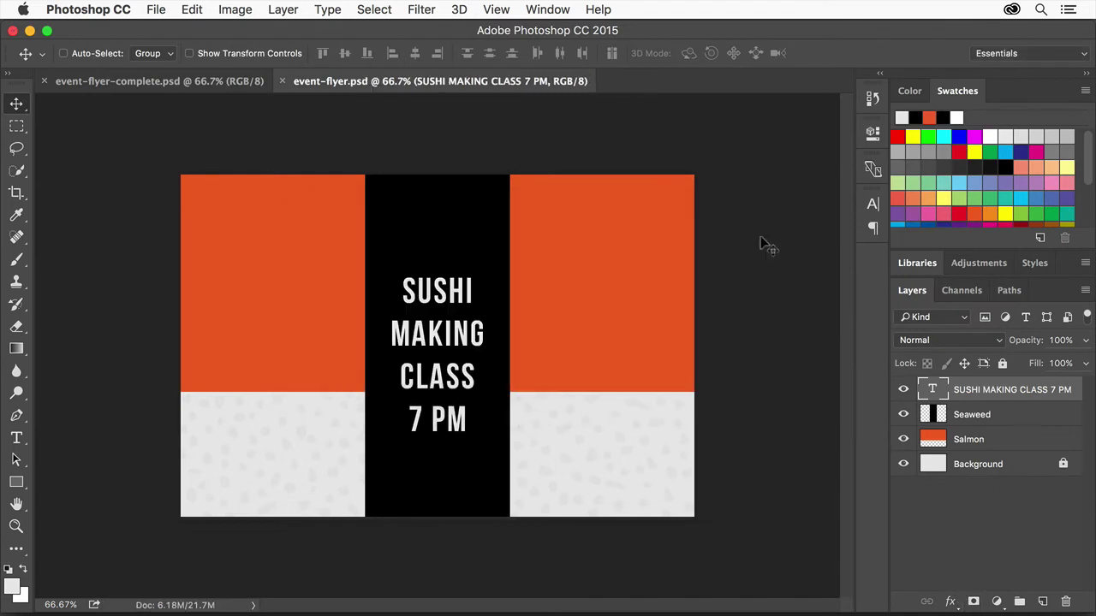
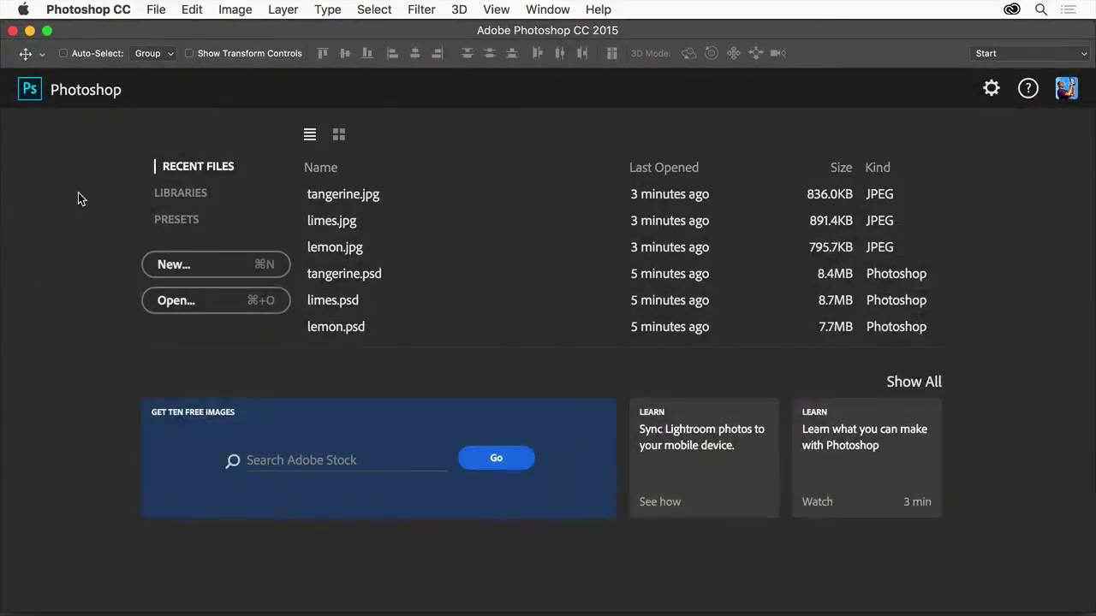
Open lemon.jpg, limes.jpg and tangerine.jpg together from the Desktop
left_click(158, 12)
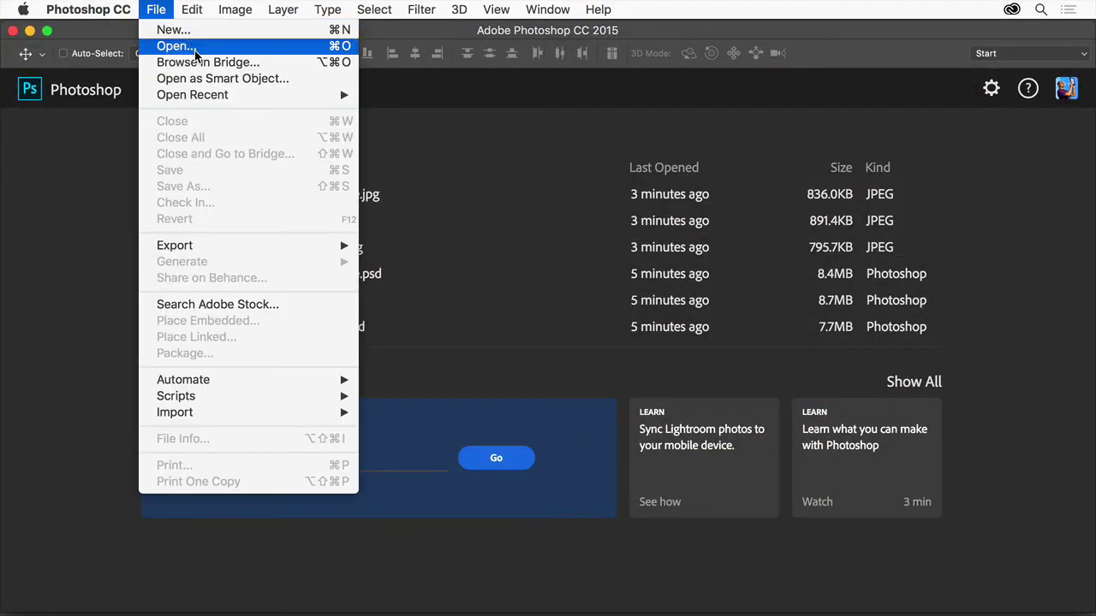
left_click(194, 49)
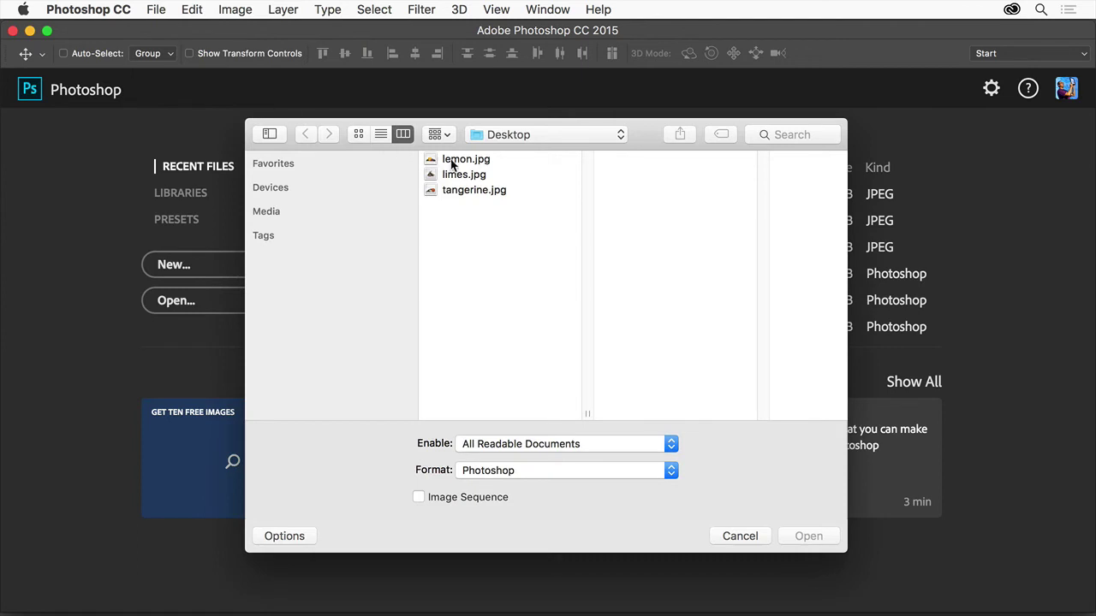
left_click(477, 165)
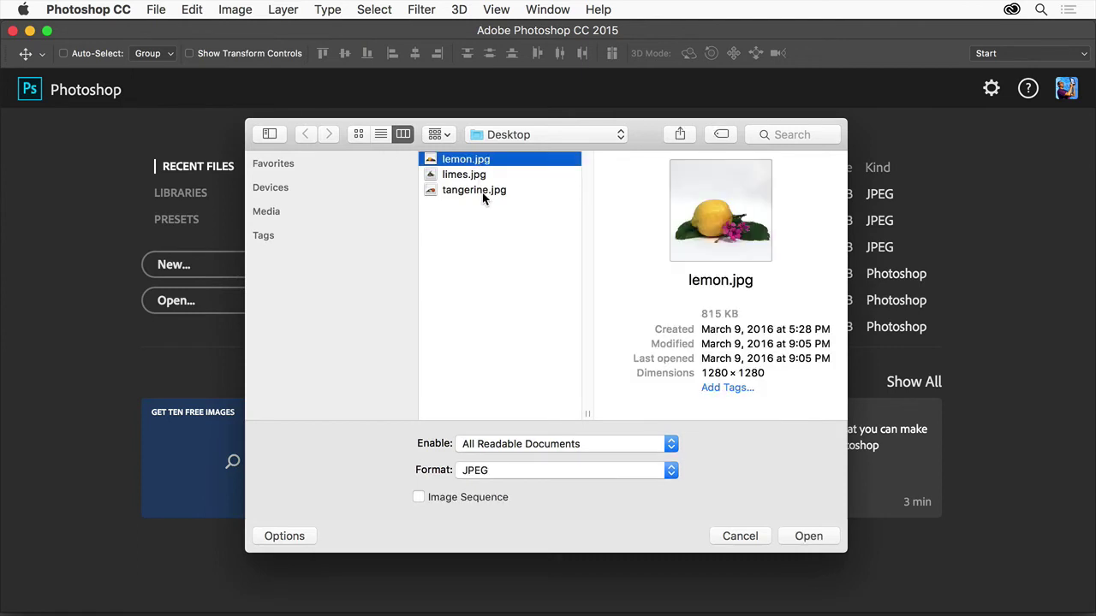
left_click(482, 191, "shift")
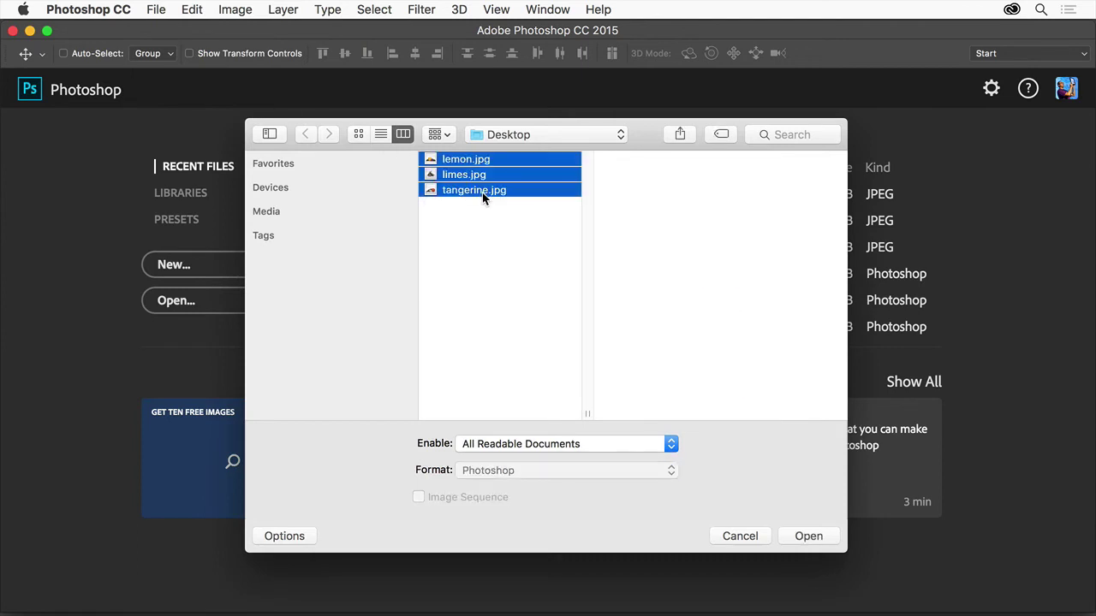
left_click(831, 543)
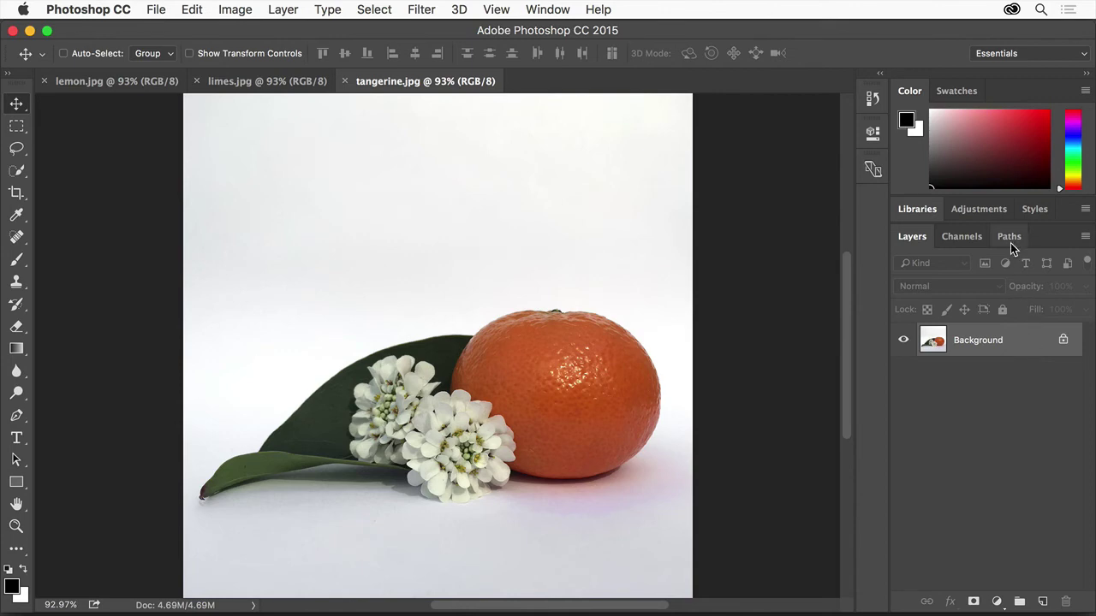
Add a Brightness/Contrast adjustment layer to tangerine.jpg and set its brightness to 29
left_click(1000, 214)
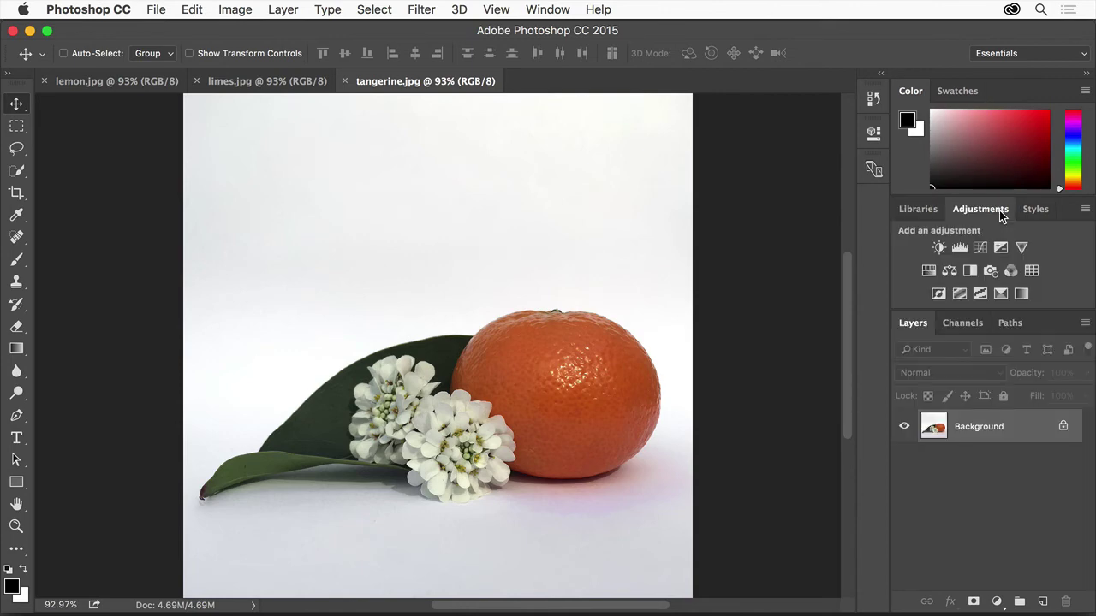
left_click(939, 247)
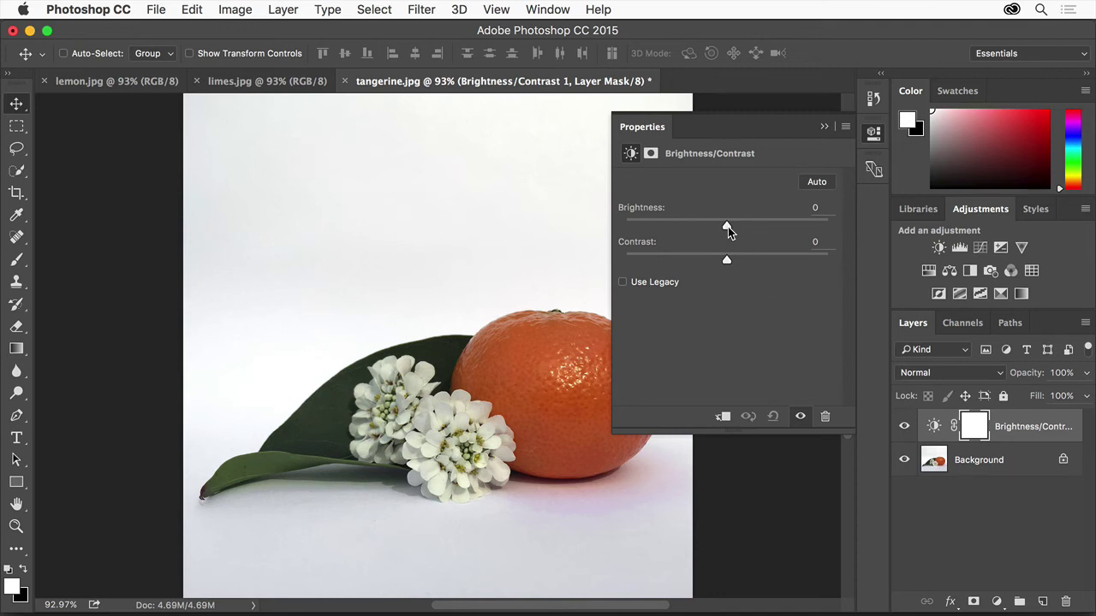
left_click_drag(731, 226, 748, 231)
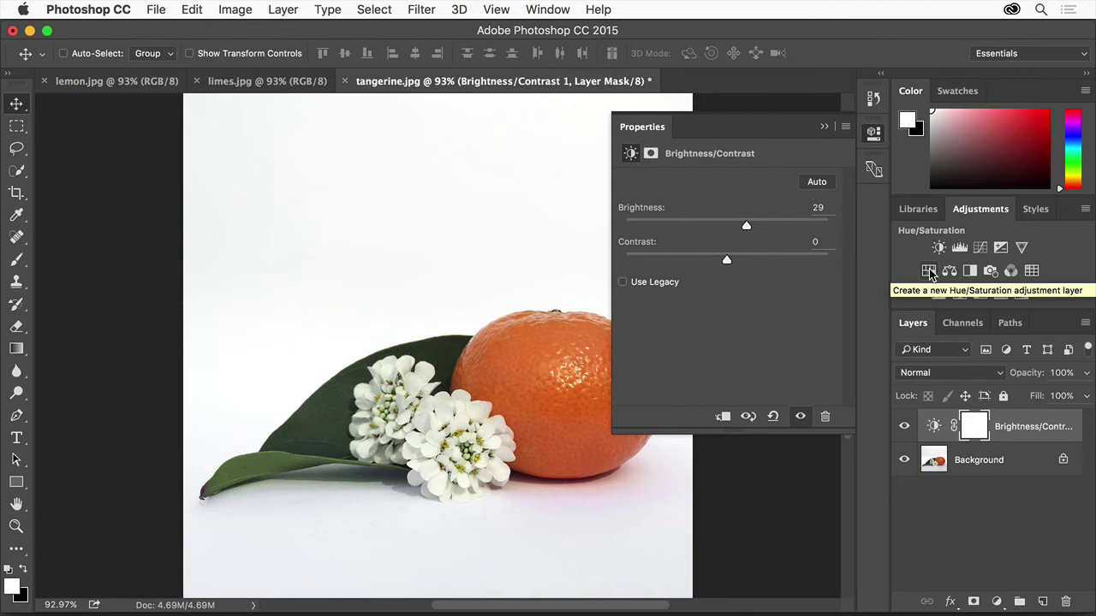
Add a Hue/Saturation adjustment layer to tangerine.jpg with the saturation at +21, and close its properties
left_click(929, 272)
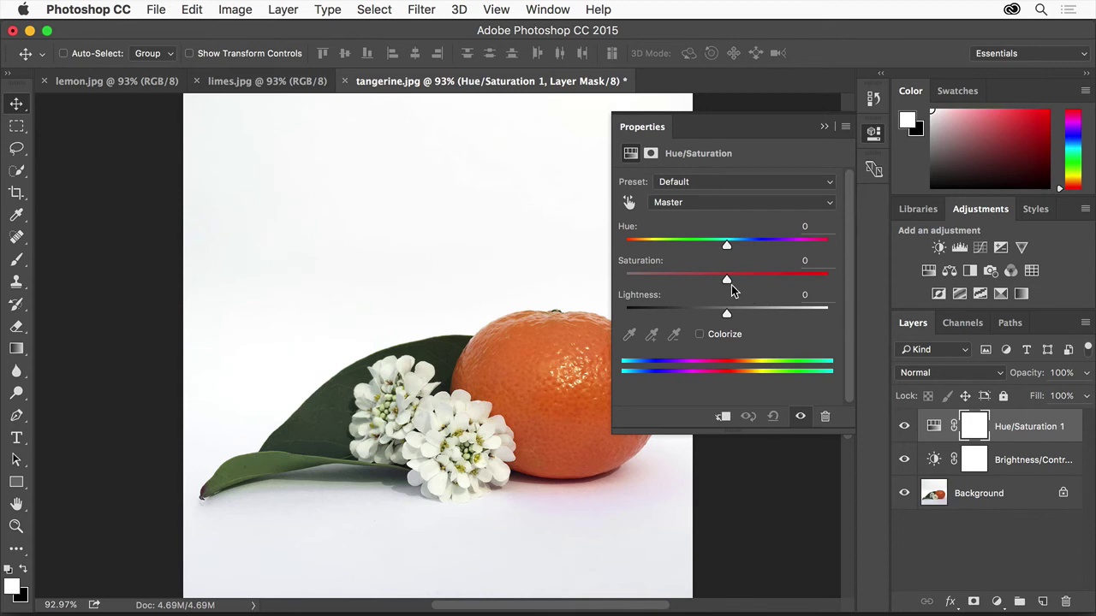
left_click_drag(727, 280, 749, 283)
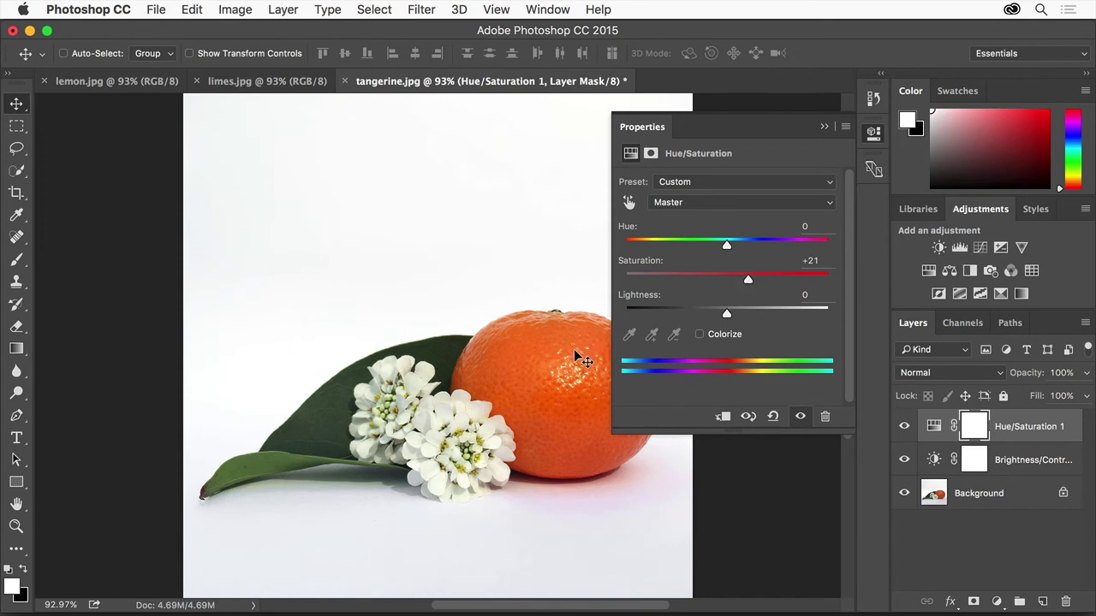
left_click(653, 128)
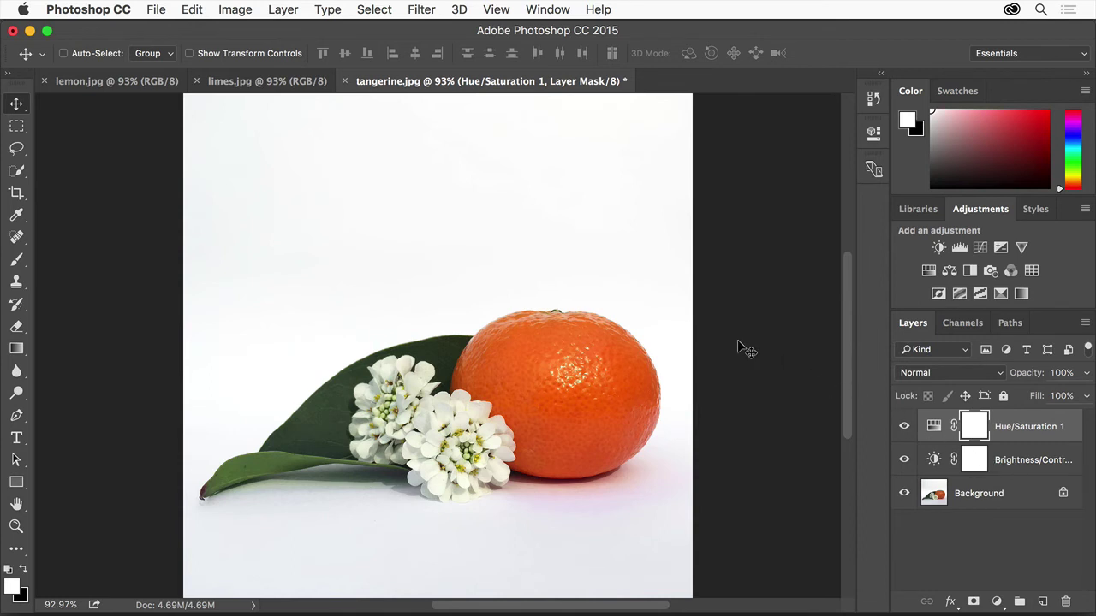
Arrange the three open image windows in the 3-up Stacked layout
left_click(551, 12)
mouse_move(565, 31)
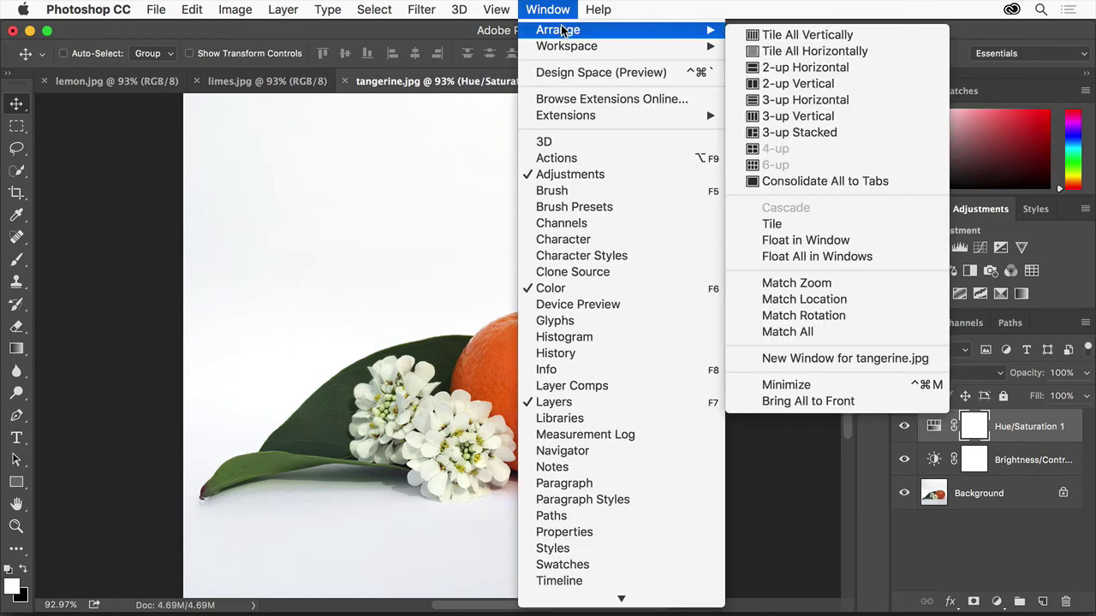
left_click(827, 131)
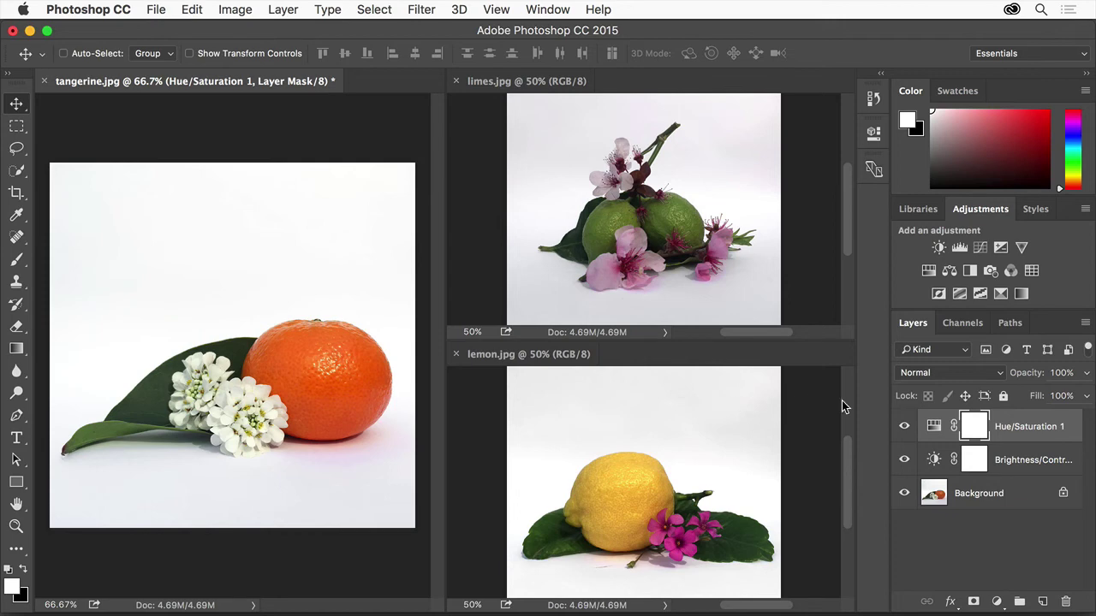
Copy the Hue/Saturation and Brightness/Contrast adjustment layers from tangerine.jpg into limes.jpg and lemon.jpg
left_click(1000, 424)
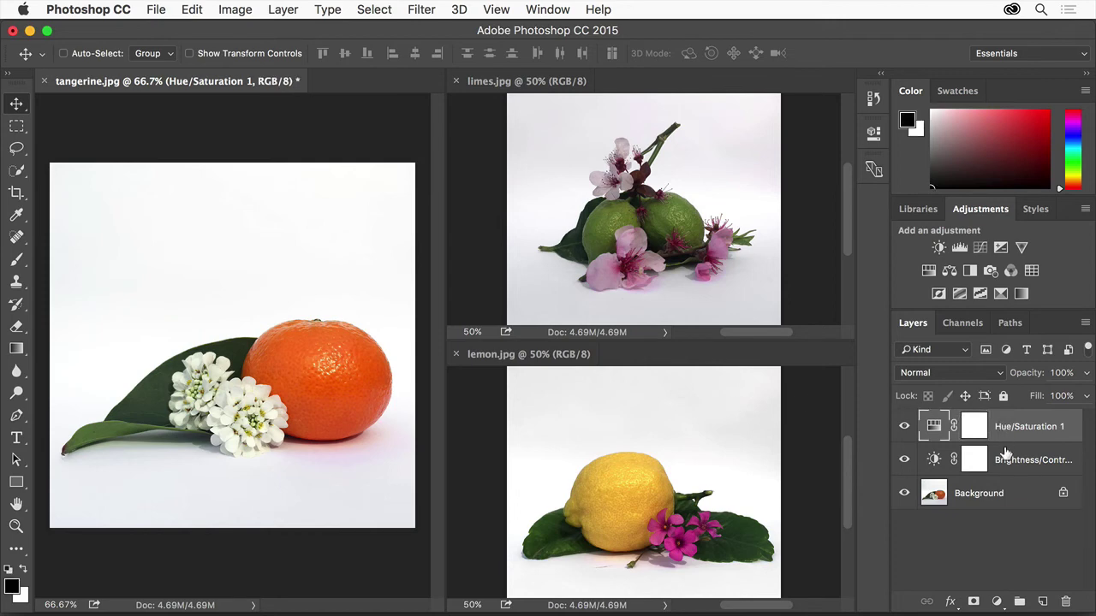
left_click(1006, 456, "shift")
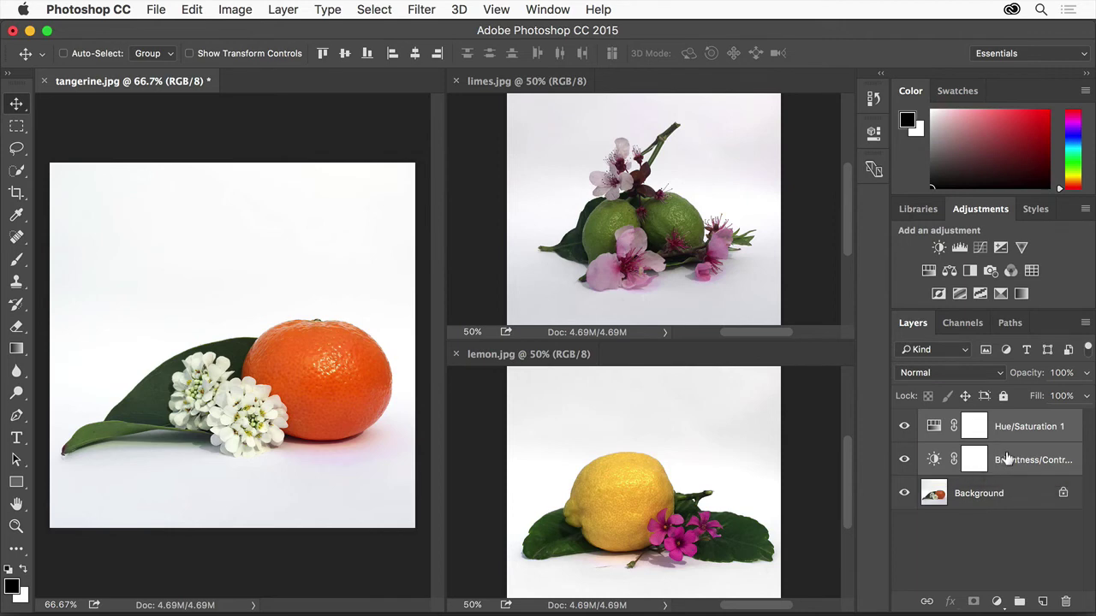
left_click_drag(1001, 458, 660, 200)
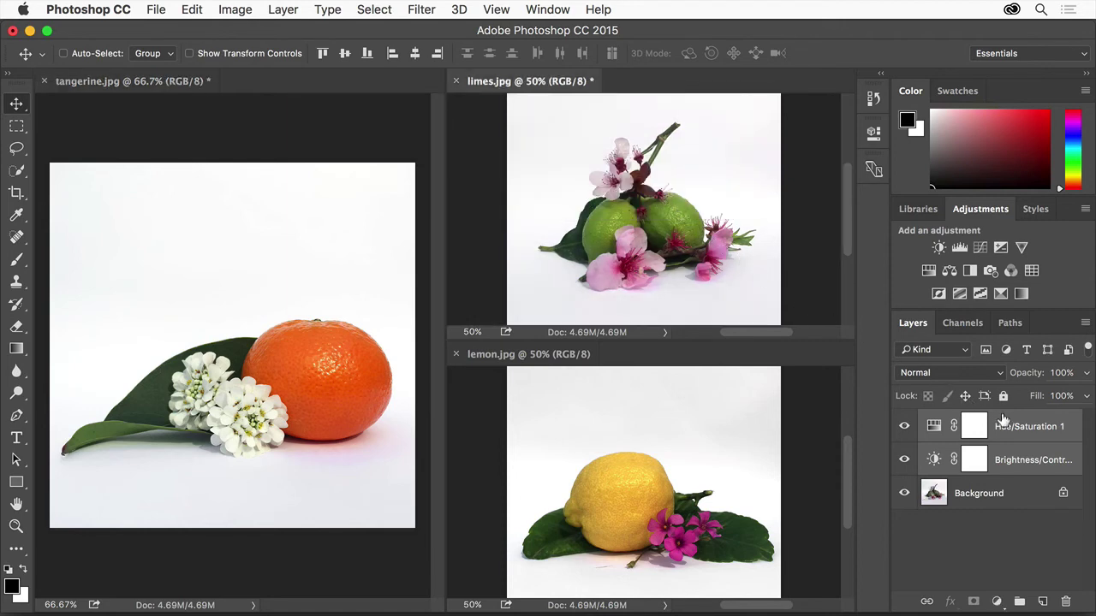
left_click_drag(1003, 418, 666, 428)
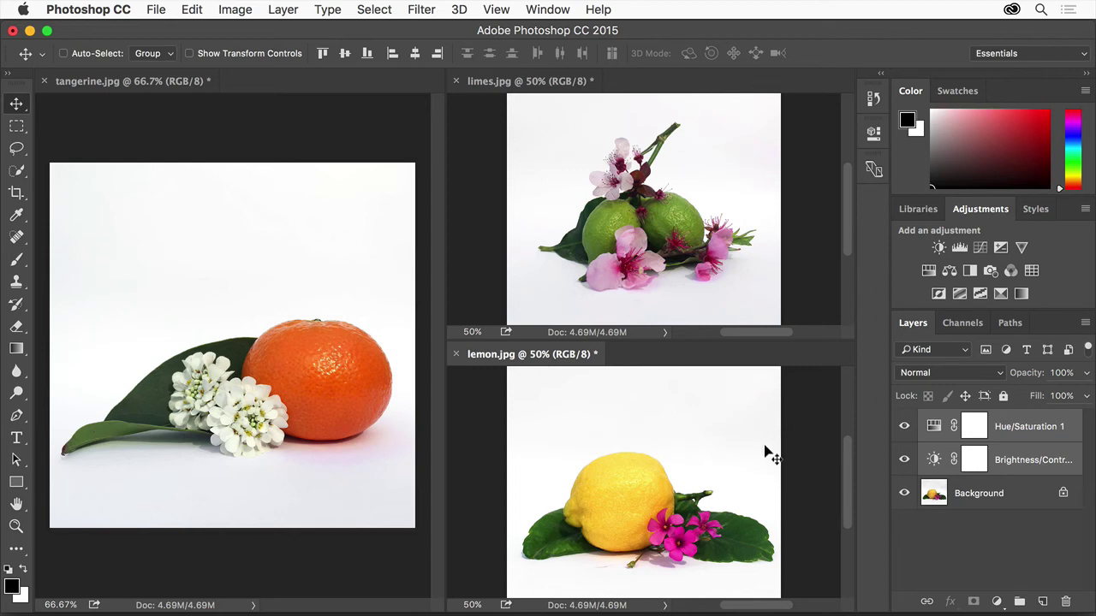
Set the brightness of lemon.jpg's Brightness/Contrast layer to 21 and close its properties
double_click(933, 459)
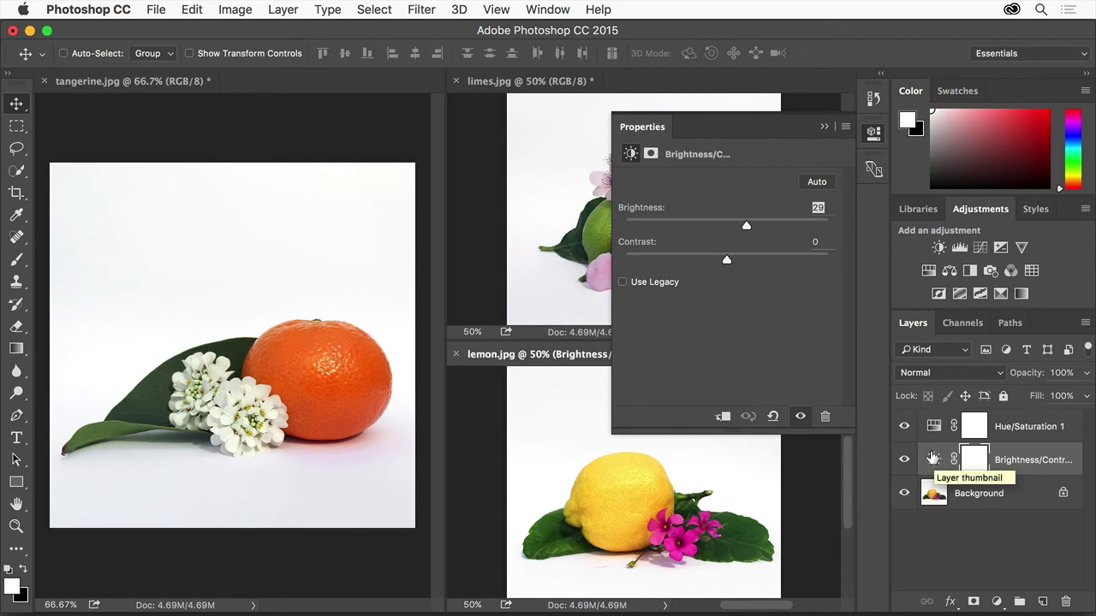
left_click_drag(747, 226, 740, 226)
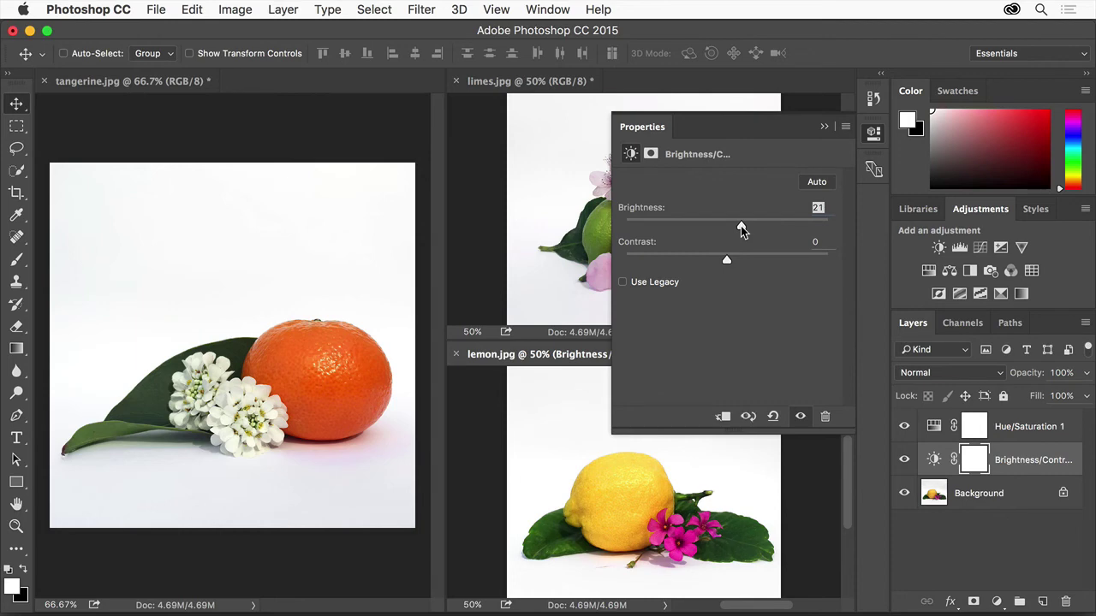
left_click(653, 128)
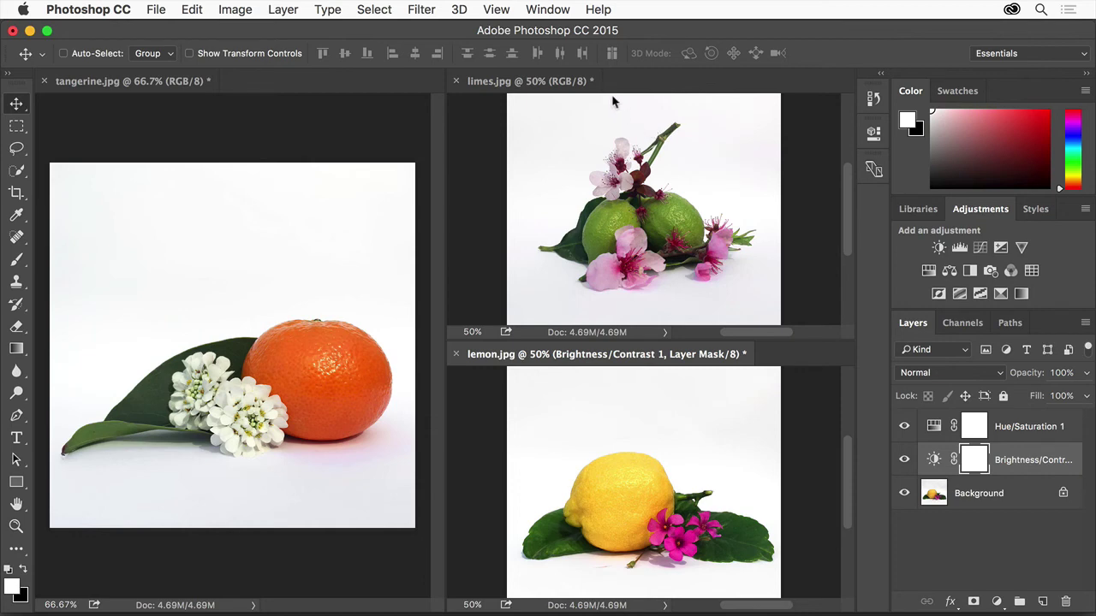
Consolidate all open image windows into tabs
left_click(549, 10)
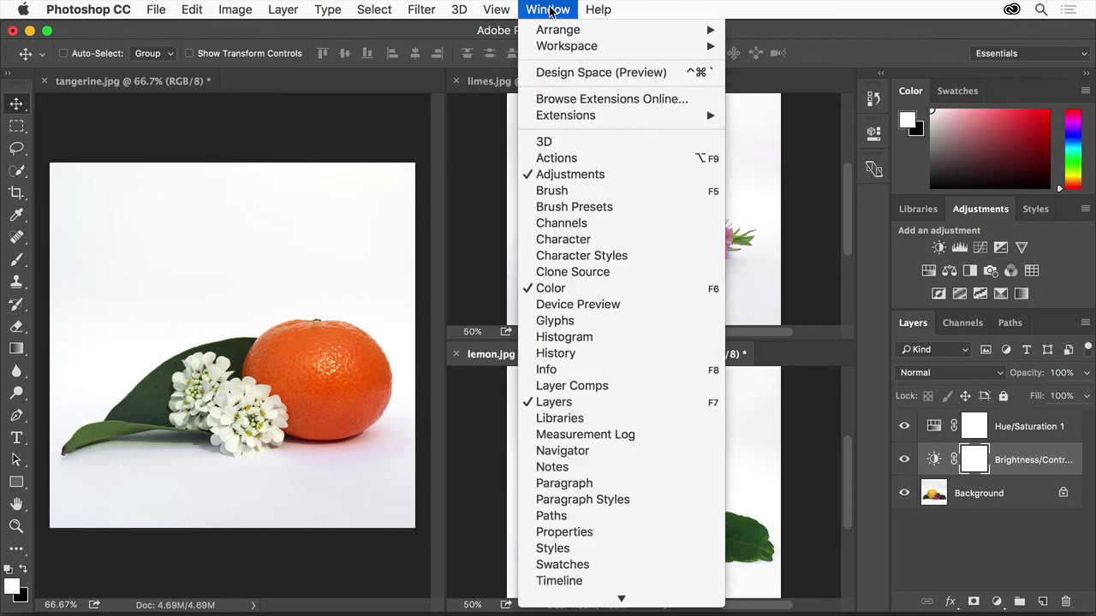
mouse_move(563, 29)
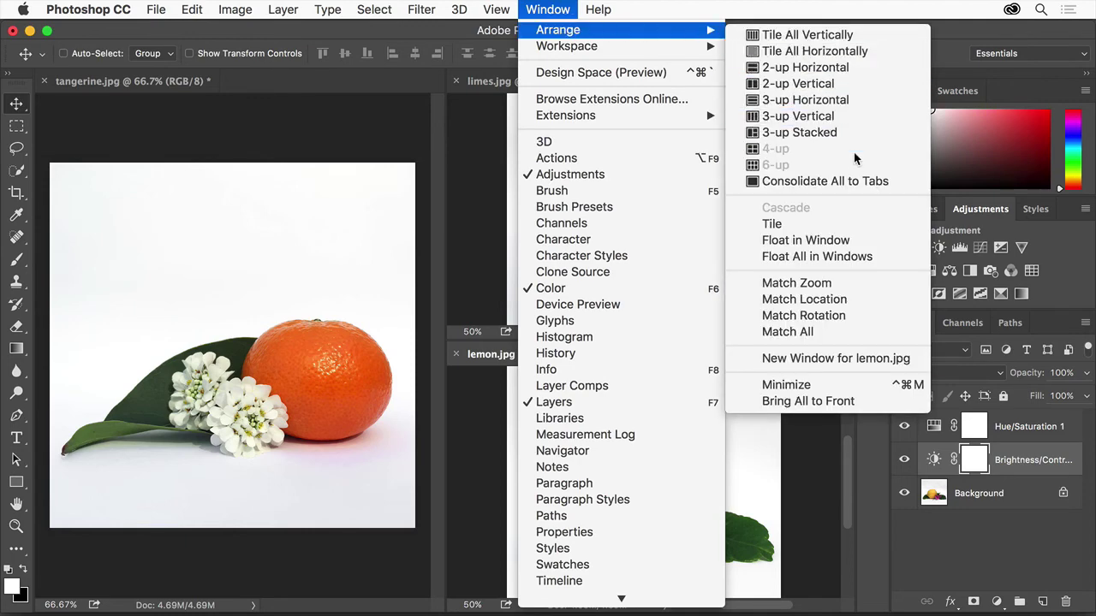
left_click(856, 182)
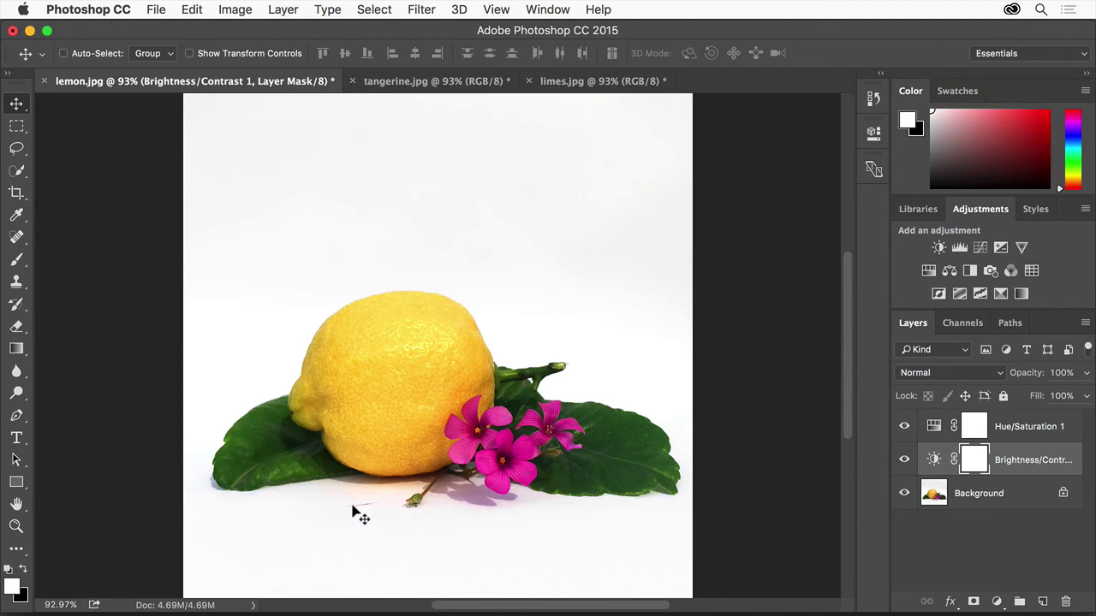
Unlock the Background layer of lemon.jpg and remove the thin scratch below the lemon with the content-aware Spot Healing Brush
left_click(17, 239)
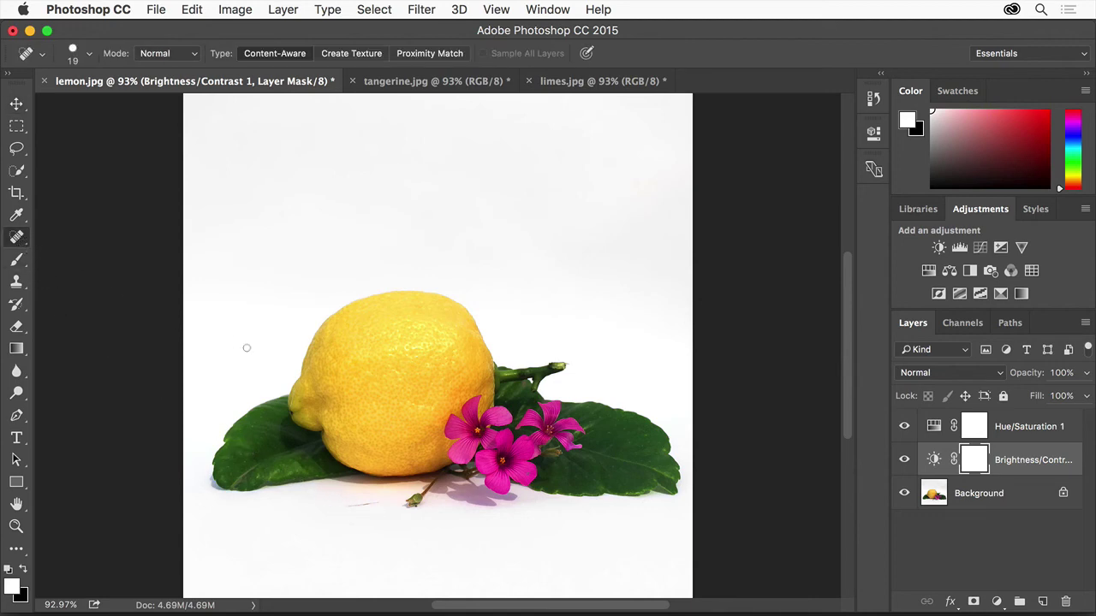
left_click(1064, 489)
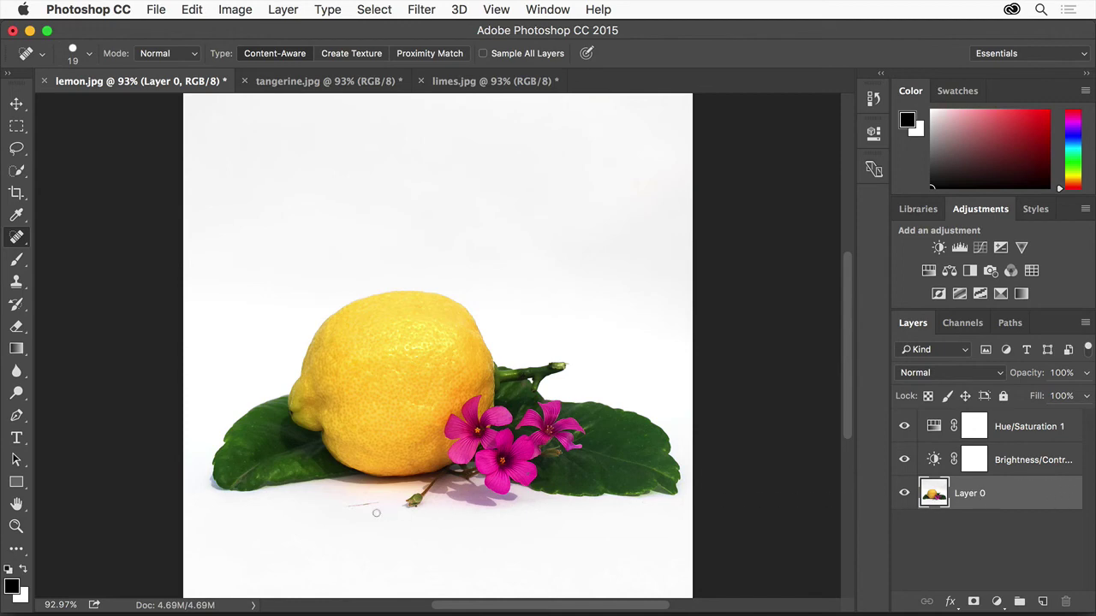
left_click_drag(336, 505, 391, 500)
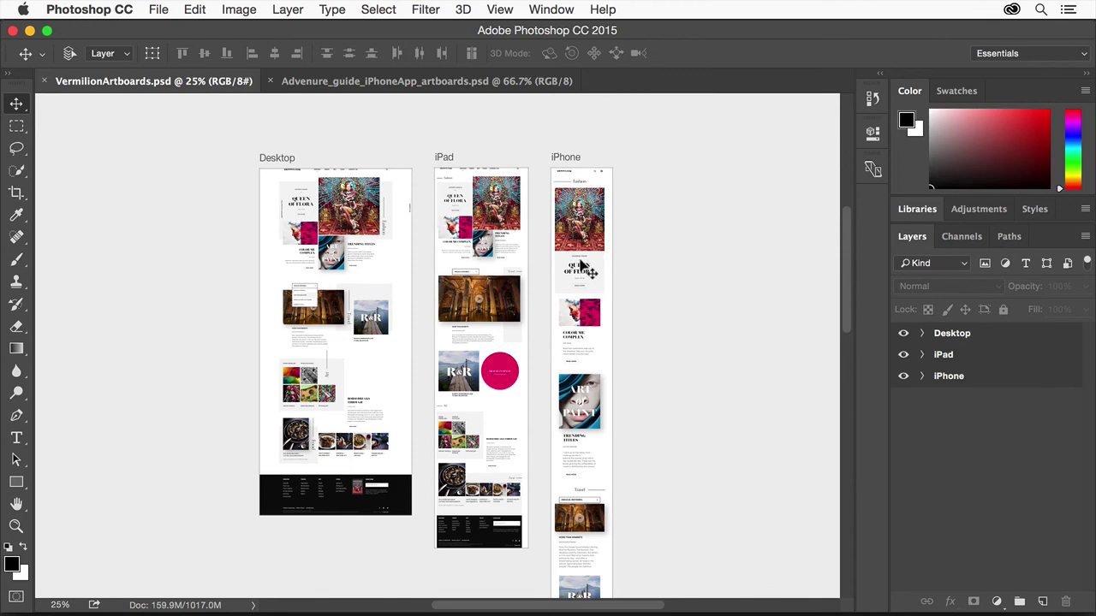
Switch to Advenure_guide_iPhoneApp_artboards.psd and create a new Artboard document using the iPhone 5 (640, 1136) size
key("ctrl+Tab")
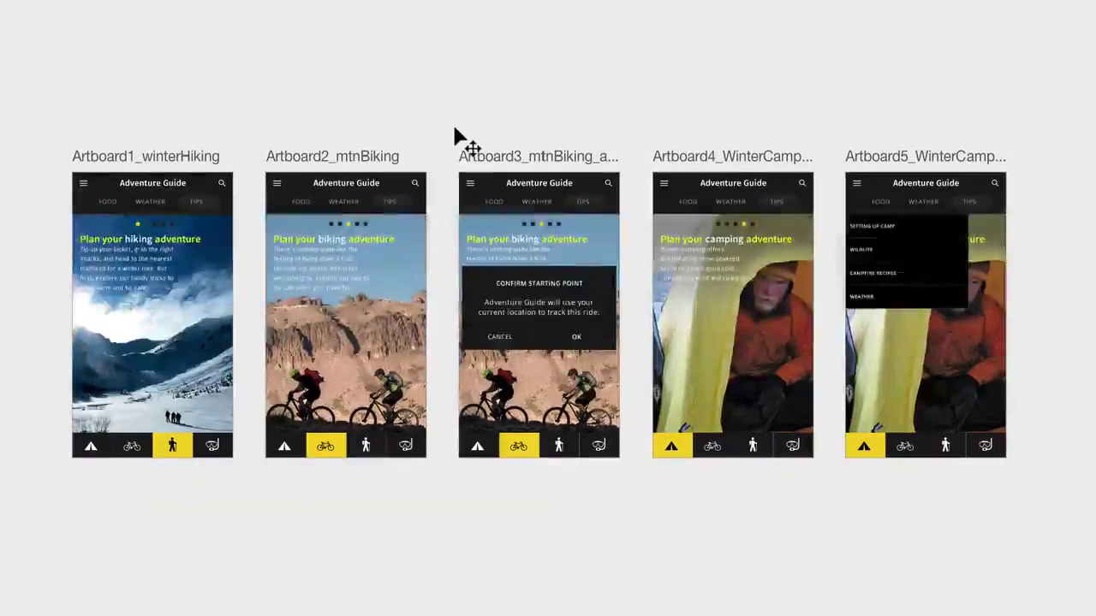
left_click(396, 161)
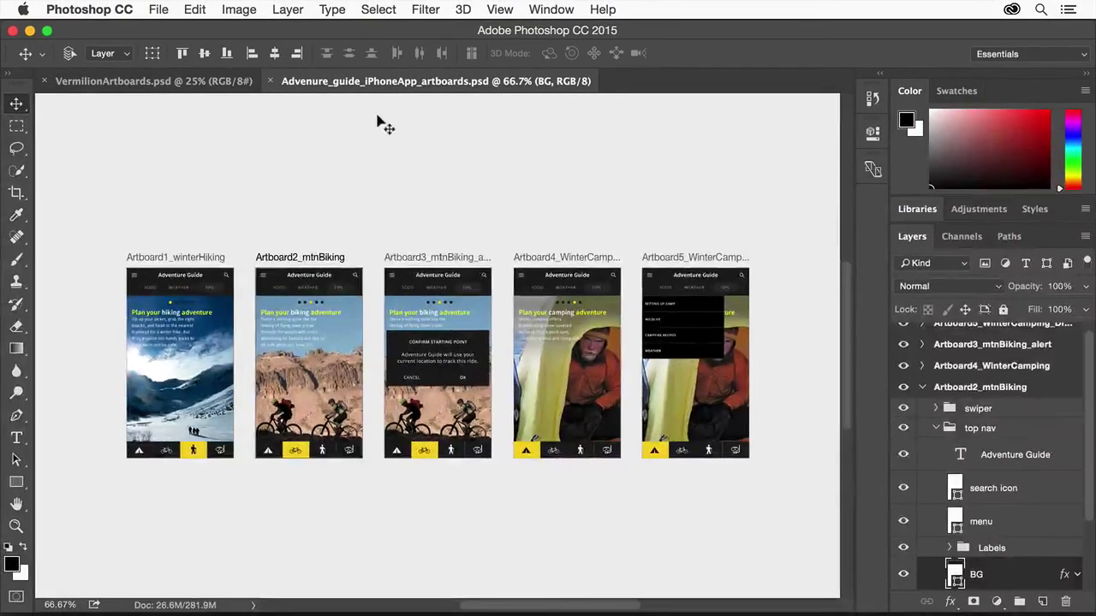
left_click(164, 12)
left_click(169, 28)
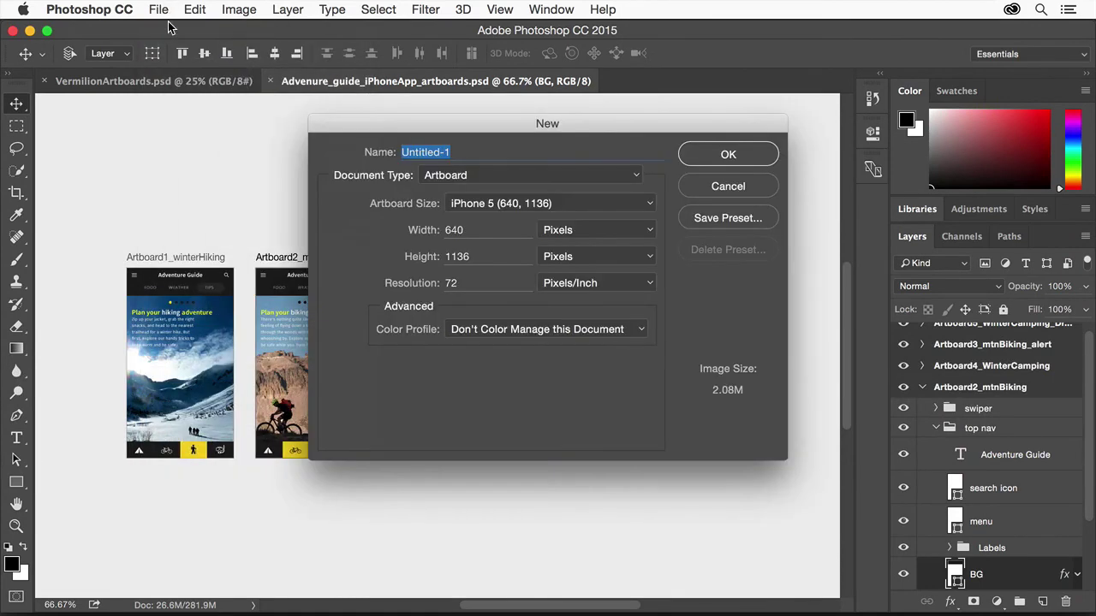
left_click(519, 175)
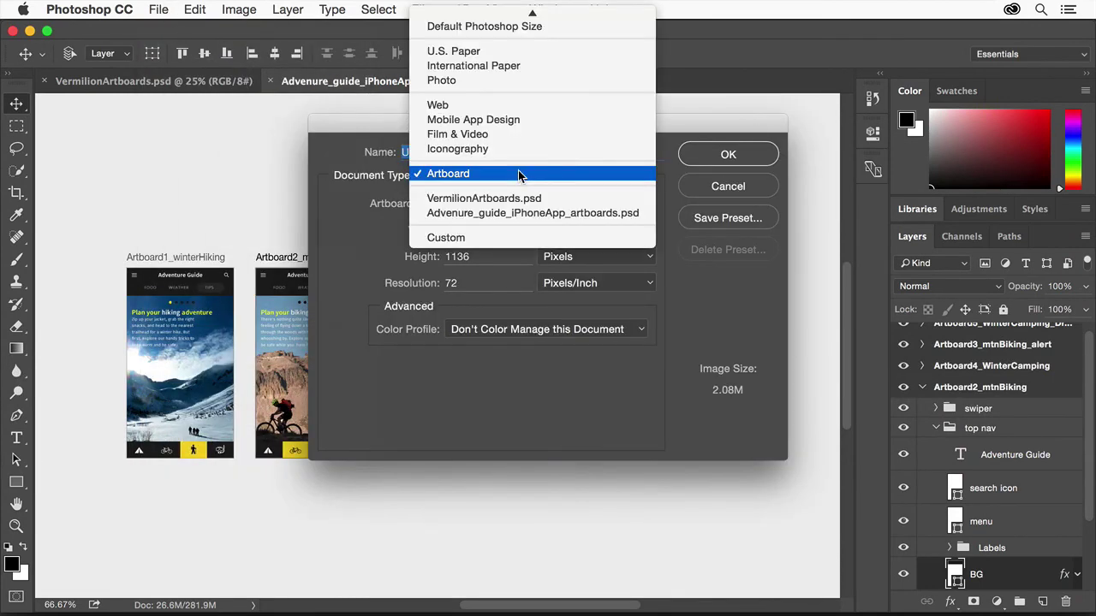
left_click(520, 174)
left_click(576, 211)
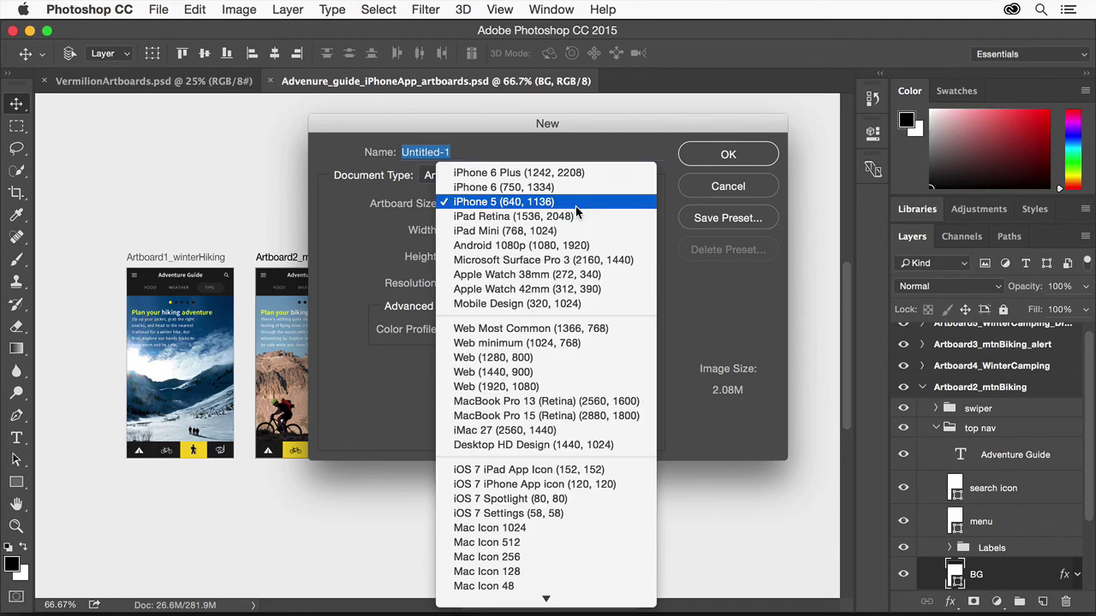
left_click(576, 205)
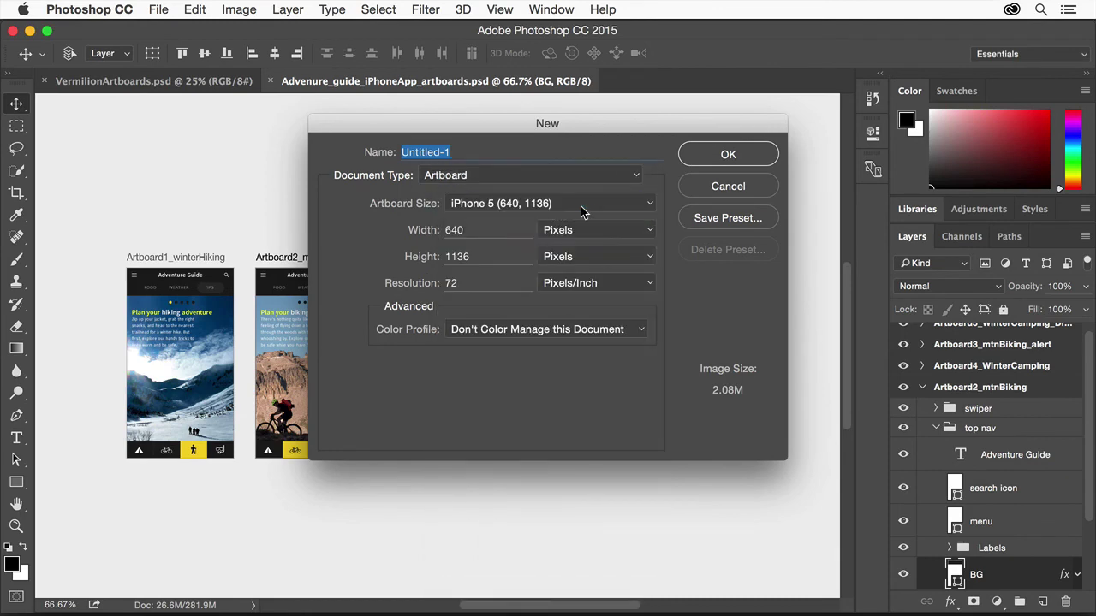
left_click(751, 156)
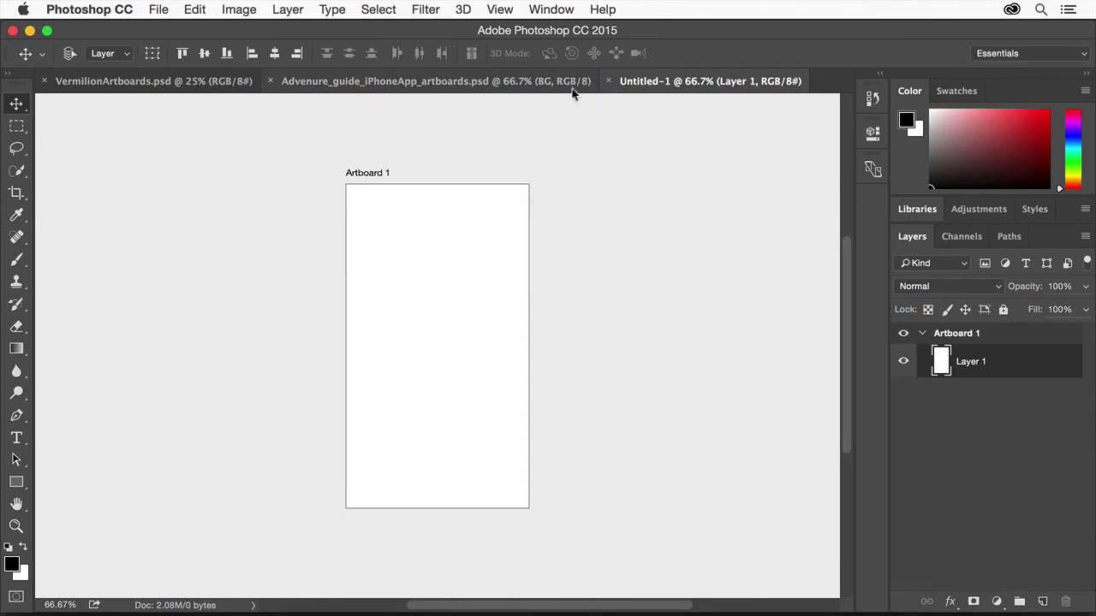
Return to Advenure_guide_iPhoneApp_artboards.psd, collapse the Artboard2_mtnBiking layers, and select Artboard5_WinterCamping_Dropdown with the Artboard tool
left_click(524, 83)
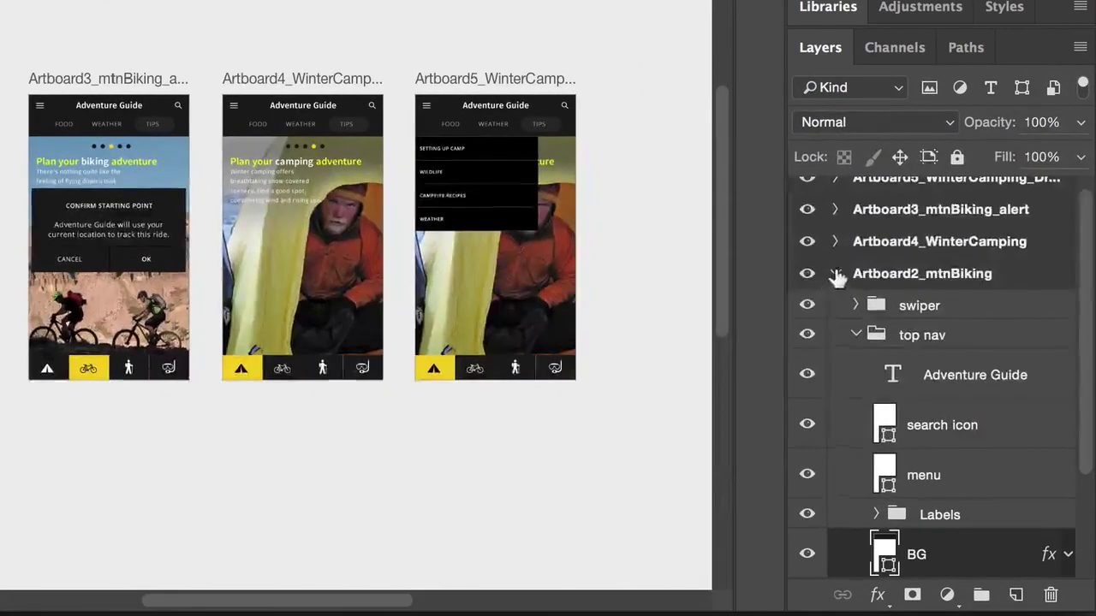
left_click(922, 387)
left_click(910, 194)
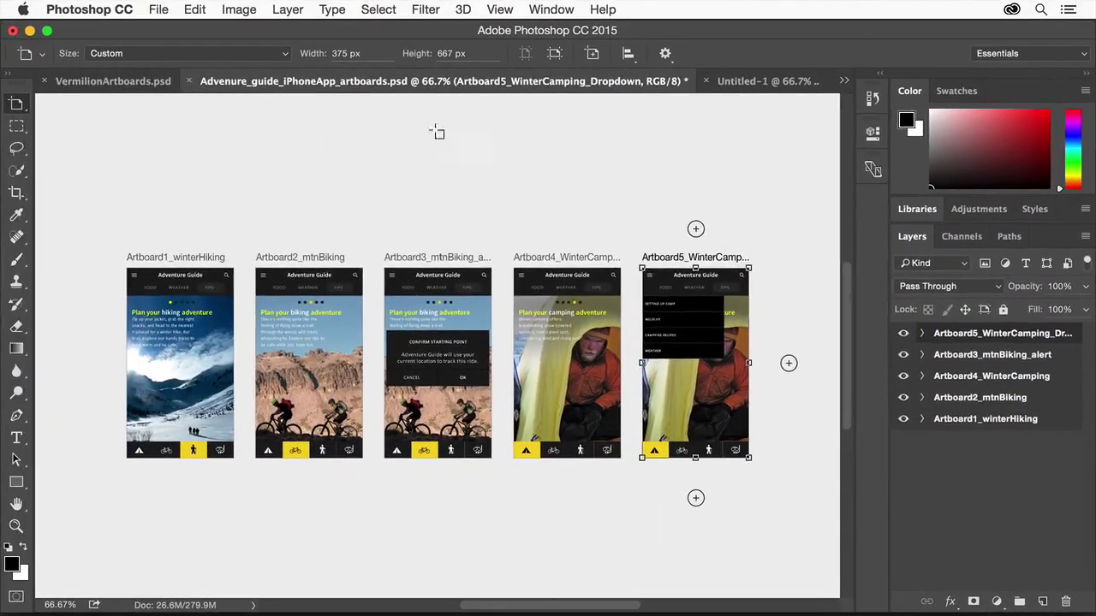
Review the size presets and the artboard properties of Artboard5_WinterCamping_Dropdown
left_click(284, 57)
left_click(329, 74)
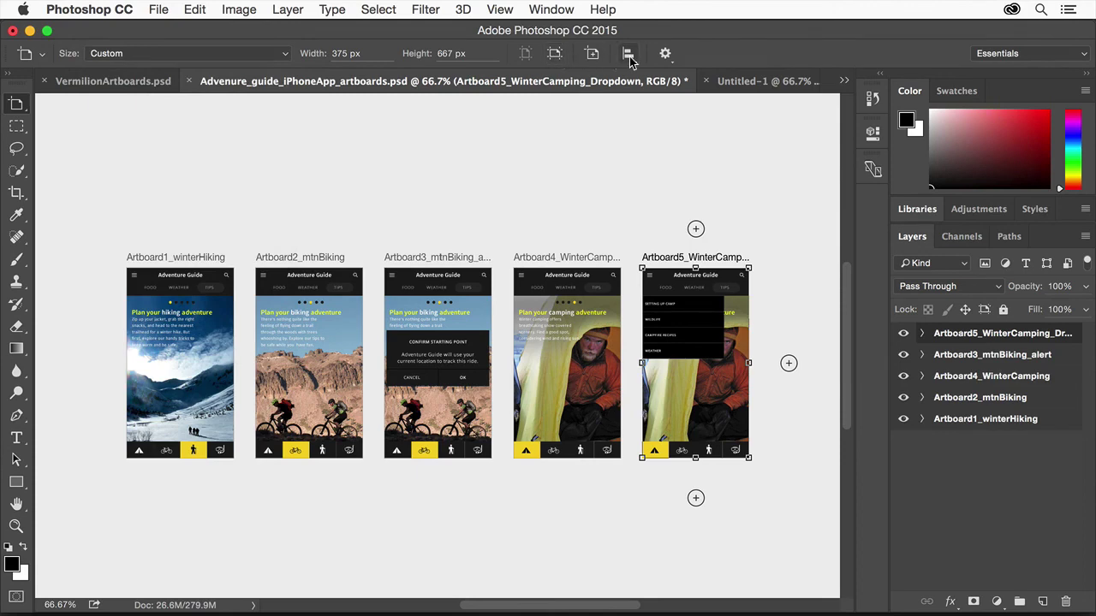
left_click(874, 133)
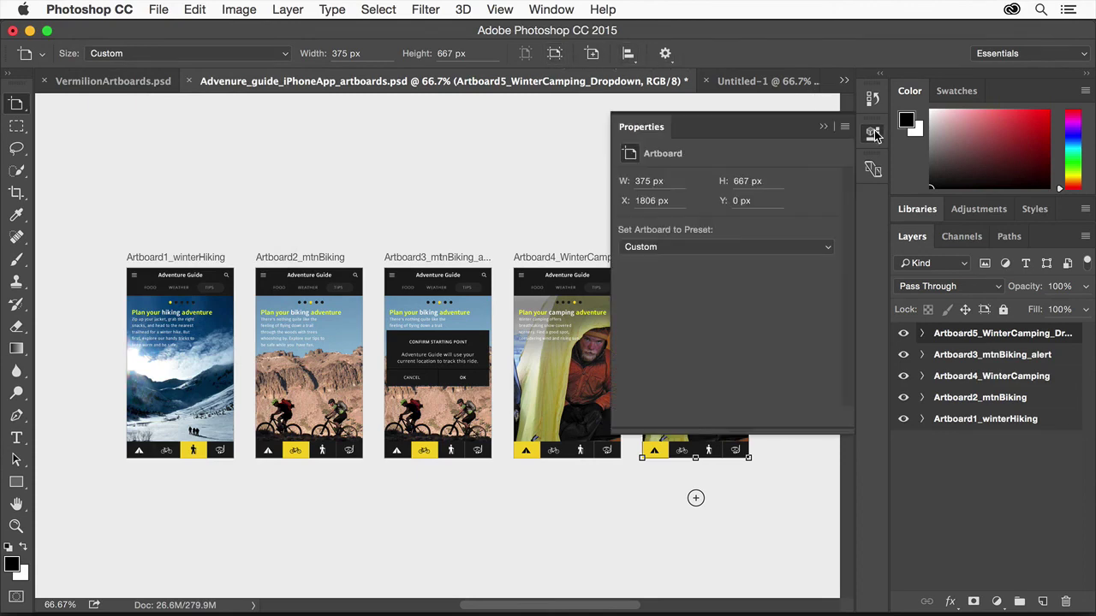
left_click(874, 132)
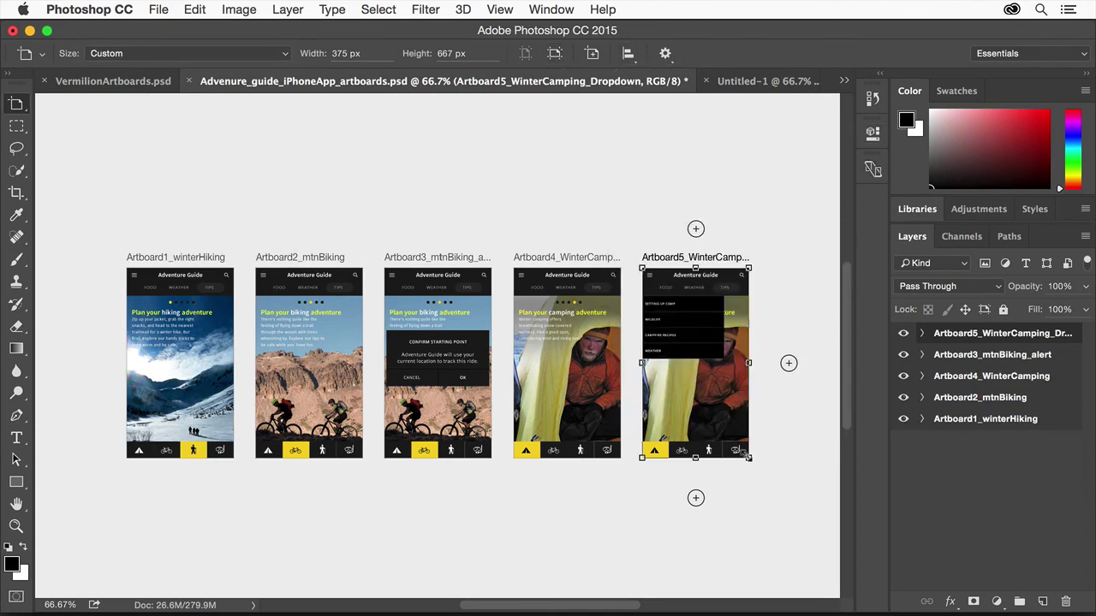
Try to shrink Artboard5_WinterCamping_Dropdown to about 327 x 609 px, and undo the resize
left_click_drag(746, 456, 734, 439)
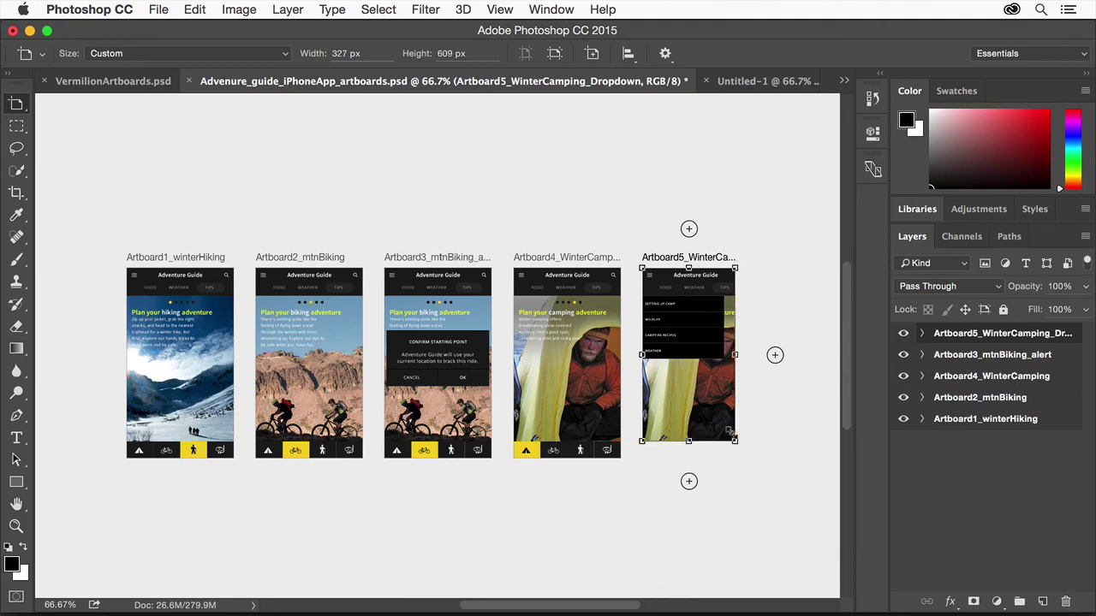
key("super+z")
Show the rulers and add a vertical guide to Artboard1_winterHiking near its left edge
key("super+r")
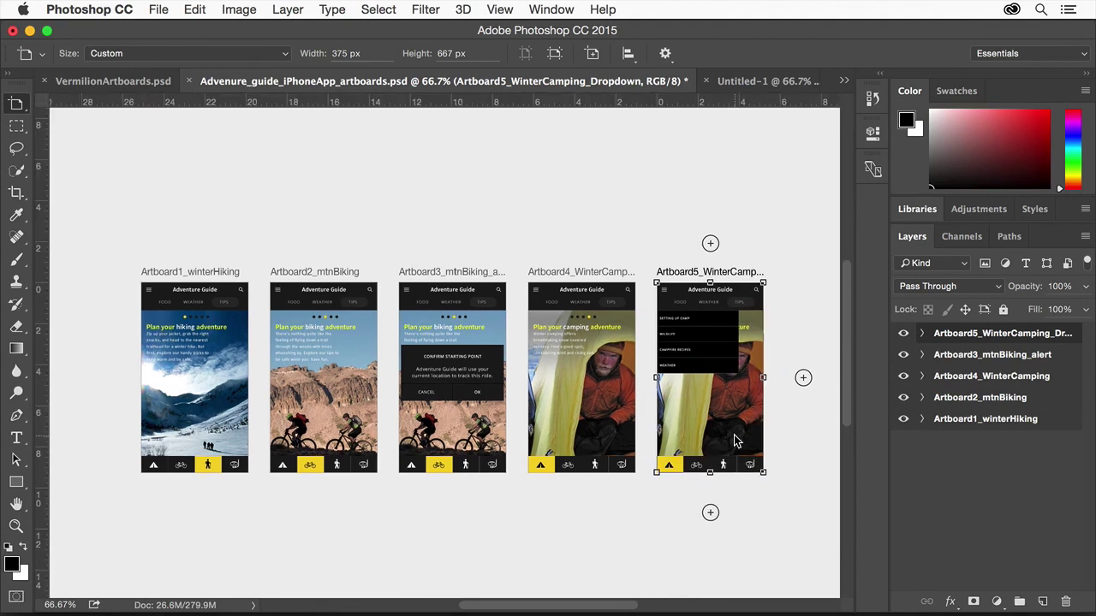
left_click(188, 273)
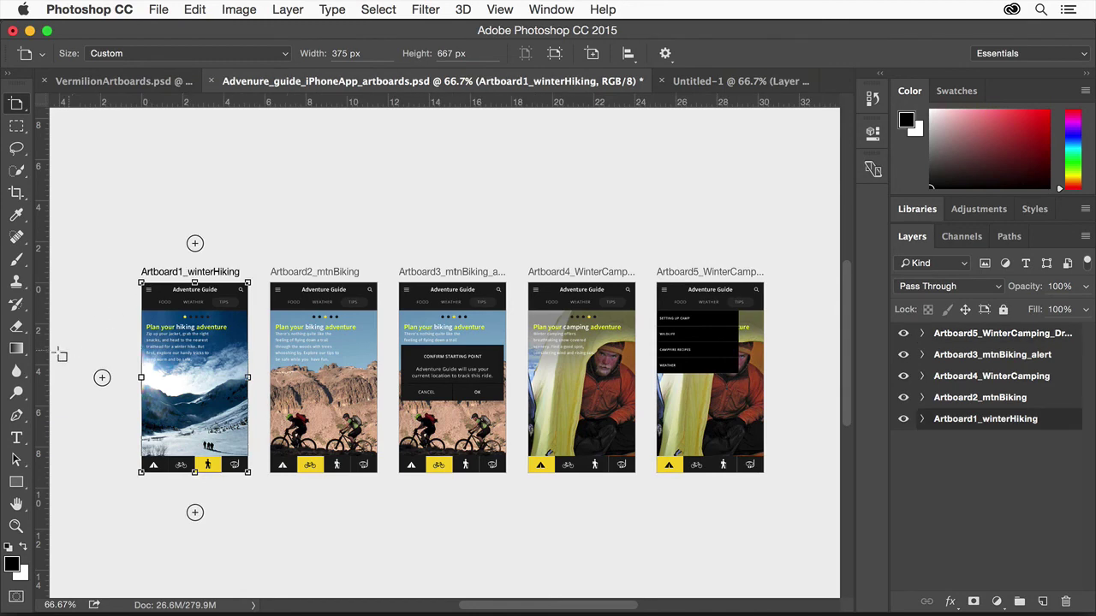
left_click_drag(42, 372, 157, 366)
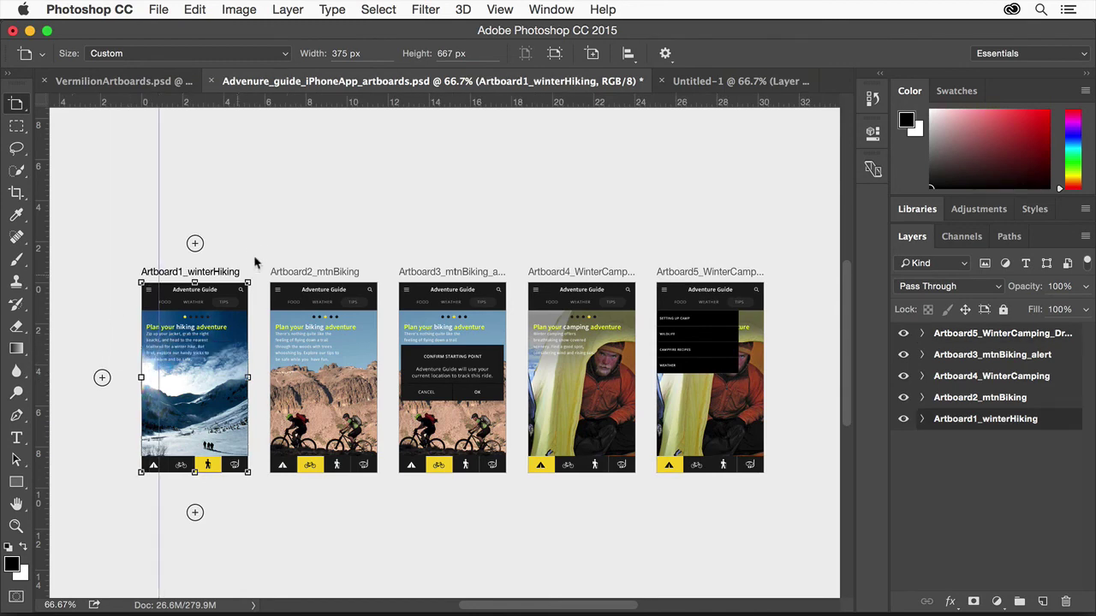
Move Artboard1_winterHiking slightly left, away from Artboard2_mtnBiking, with the Move tool
key("v")
left_click_drag(208, 273, 184, 272)
Create a new guide layout with 1 column for the selected artboard, Artboard1_winterHiking
left_click(499, 9)
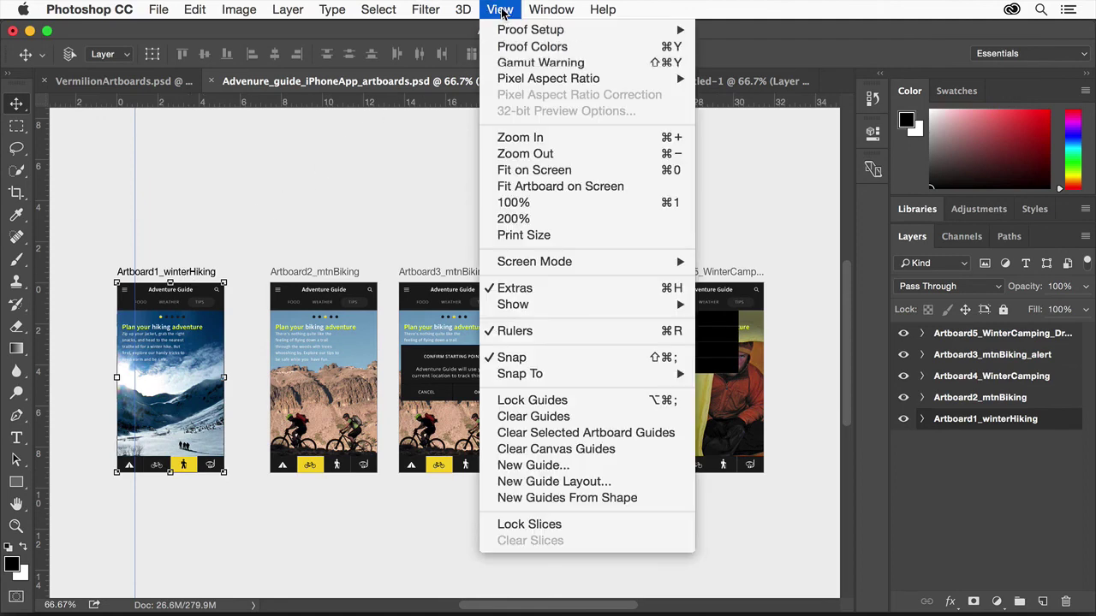
left_click(572, 486)
left_click(623, 206)
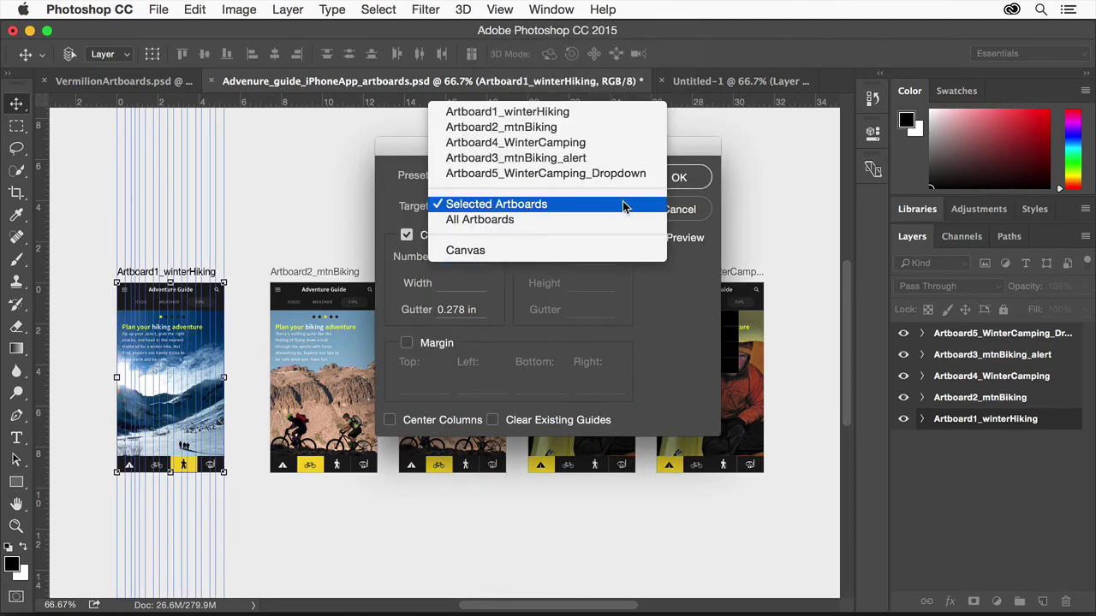
left_click(624, 206)
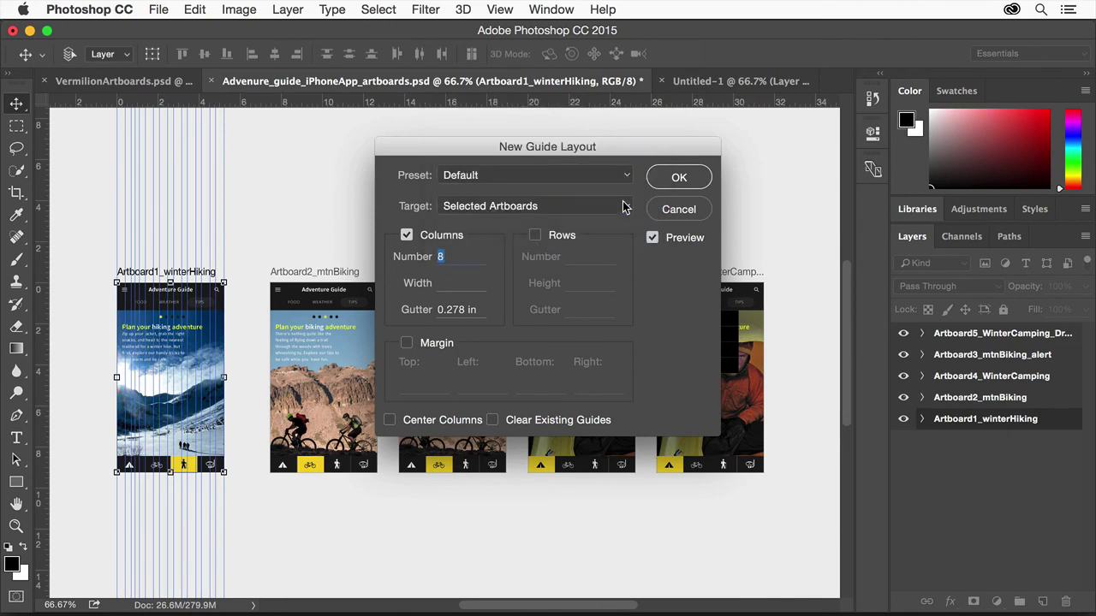
type("1")
left_click(690, 175)
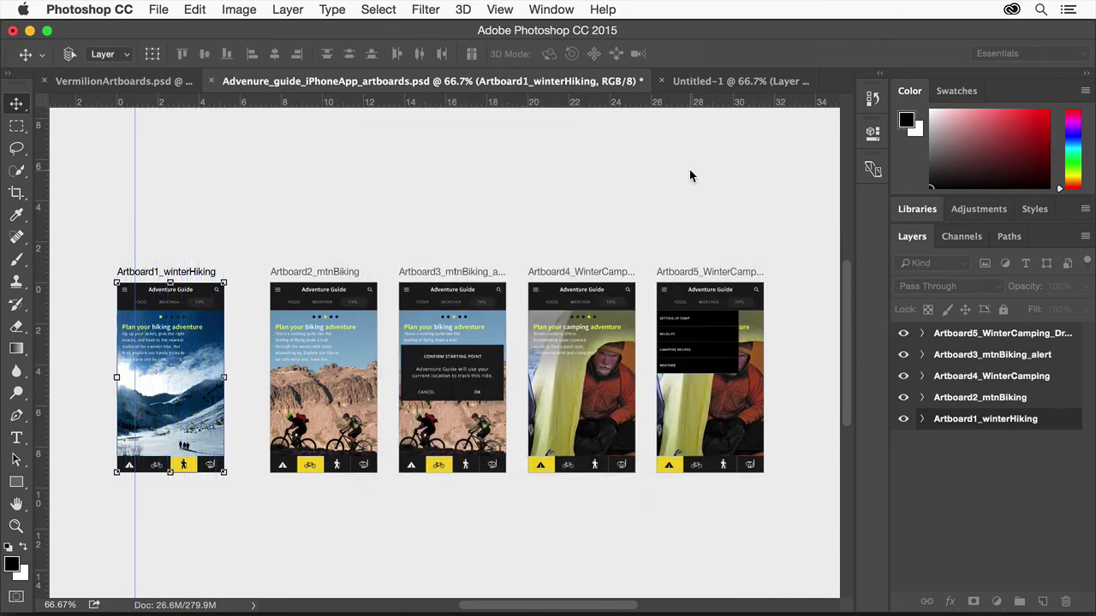
Show the grid on the artboards and move Artboard1_winterHiking back toward Artboard2_mtnBiking
left_click(500, 10)
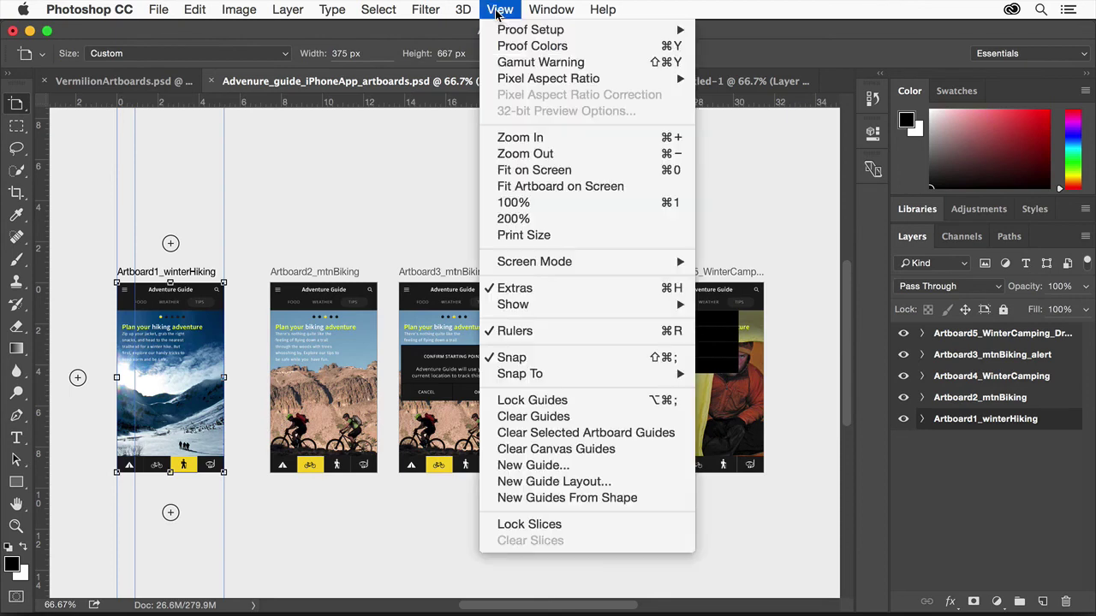
mouse_move(633, 305)
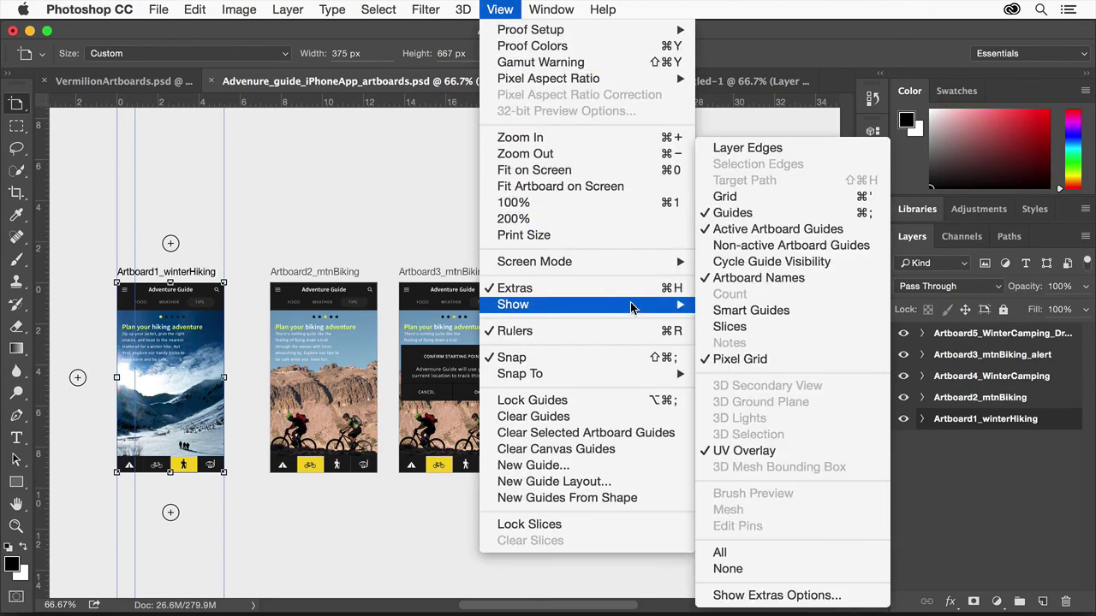
left_click(780, 197)
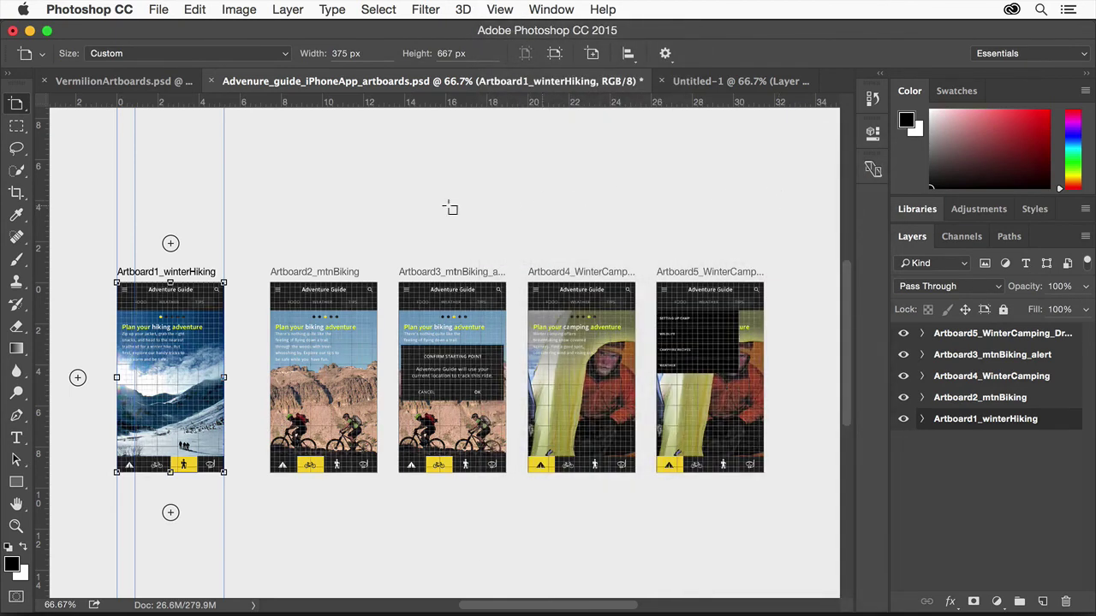
left_click_drag(175, 272, 203, 273)
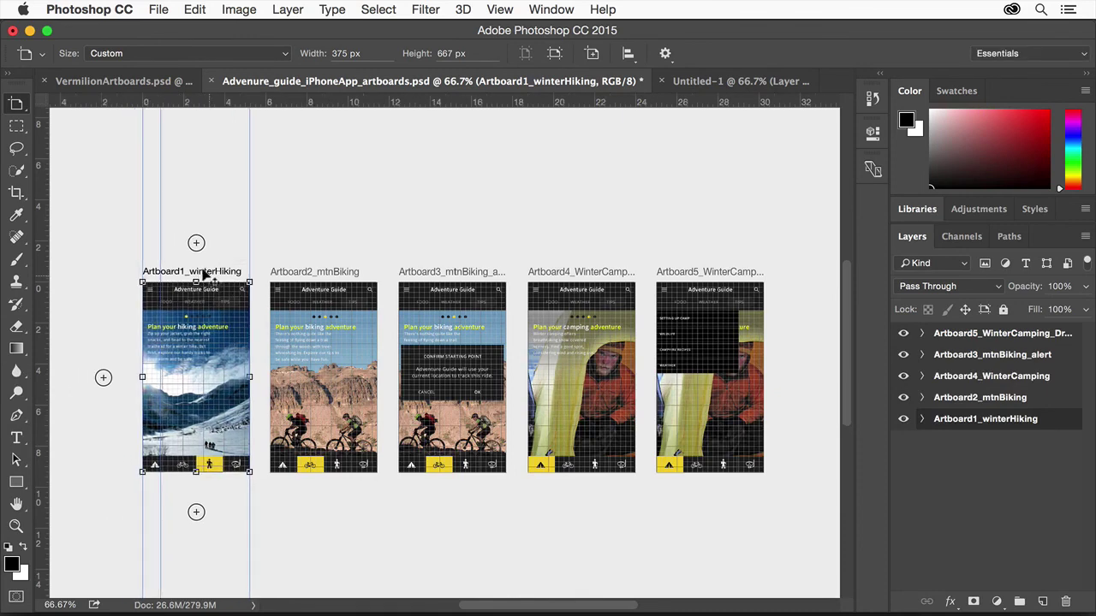
Hide the grid on the artboards
left_click(500, 9)
mouse_move(604, 304)
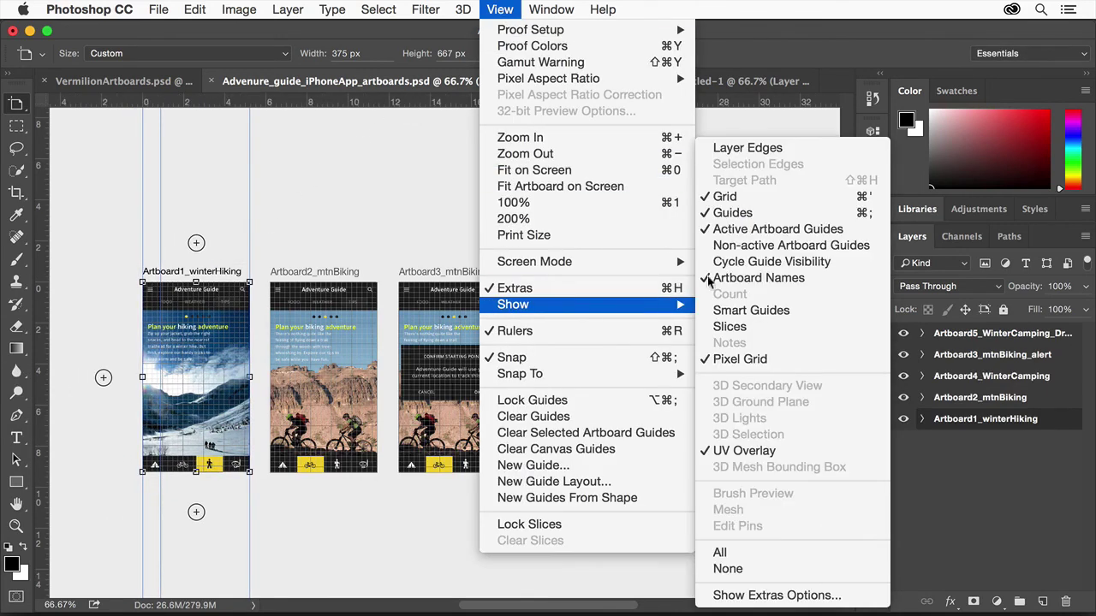
left_click(795, 198)
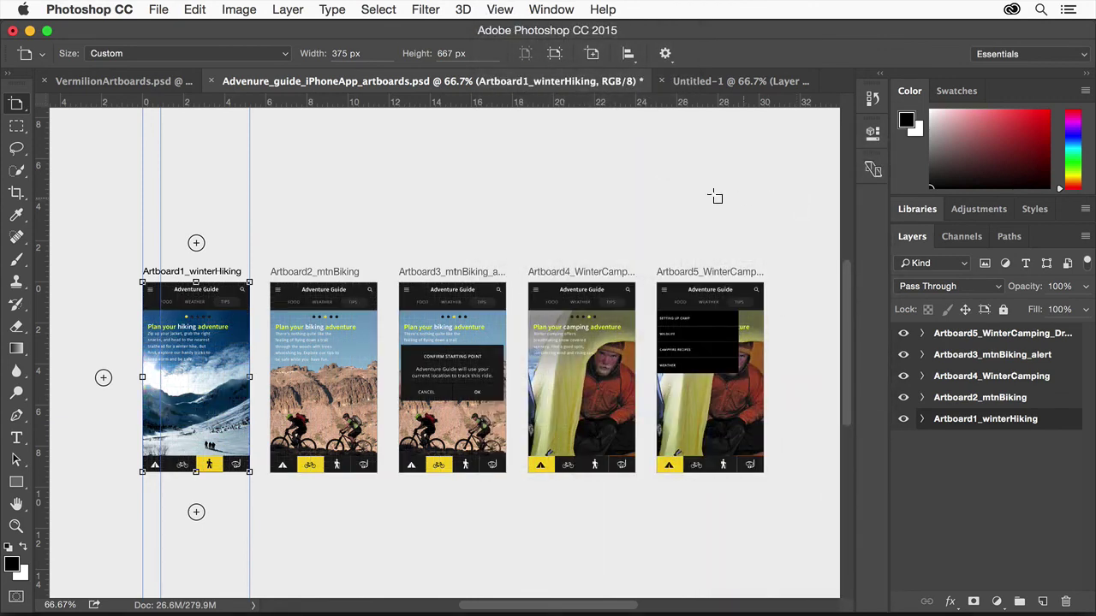
Add a new blank artboard directly to the left of Artboard1_winterHiking
key("space")
left_click_drag(293, 232, 379, 230)
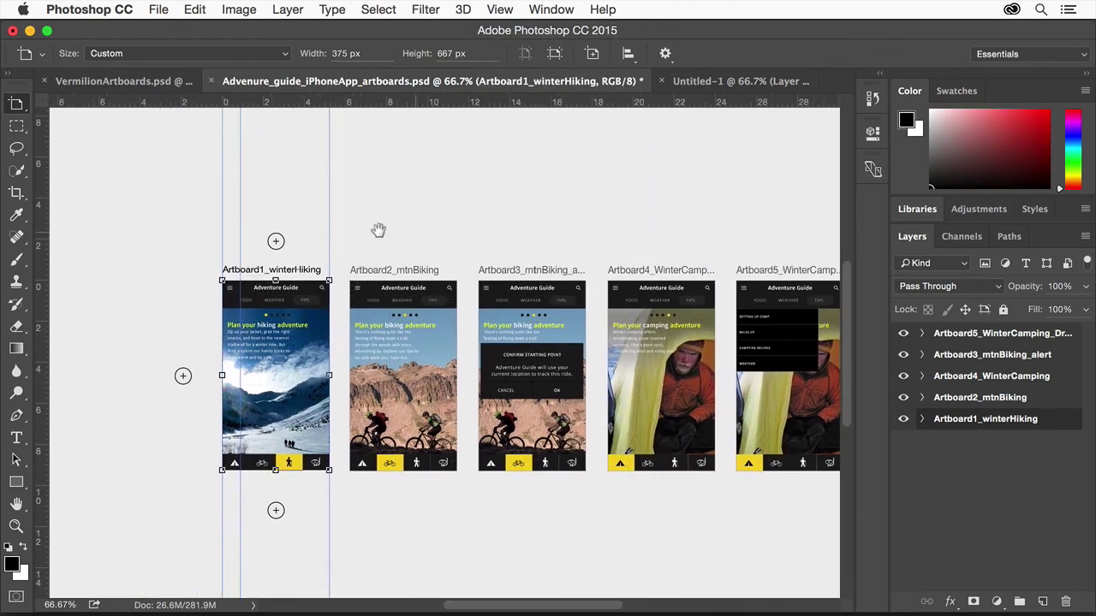
left_click(182, 376)
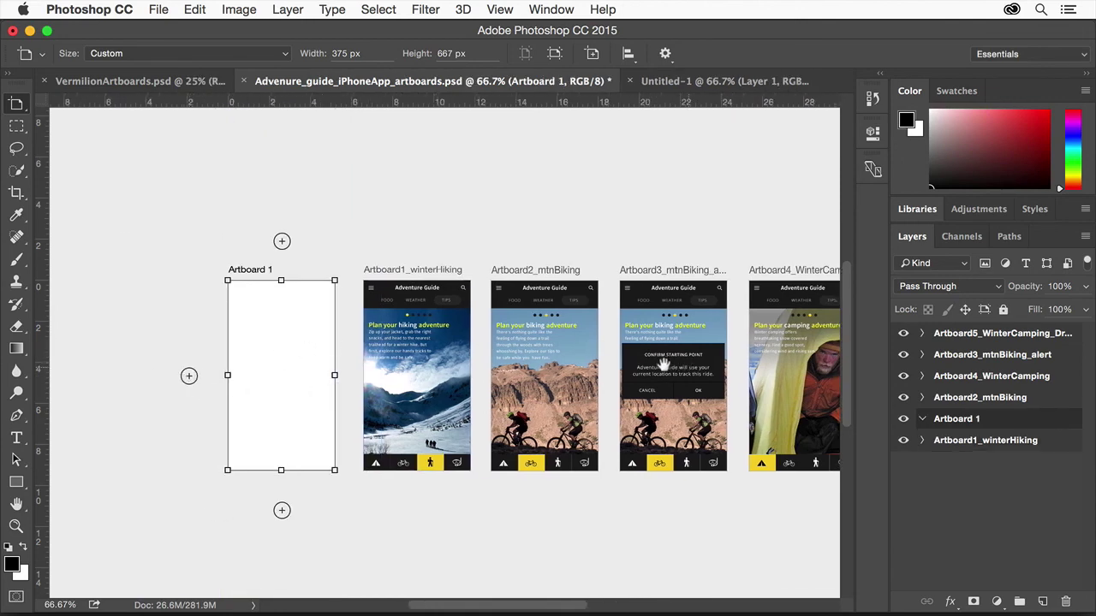
left_click_drag(663, 364, 311, 365)
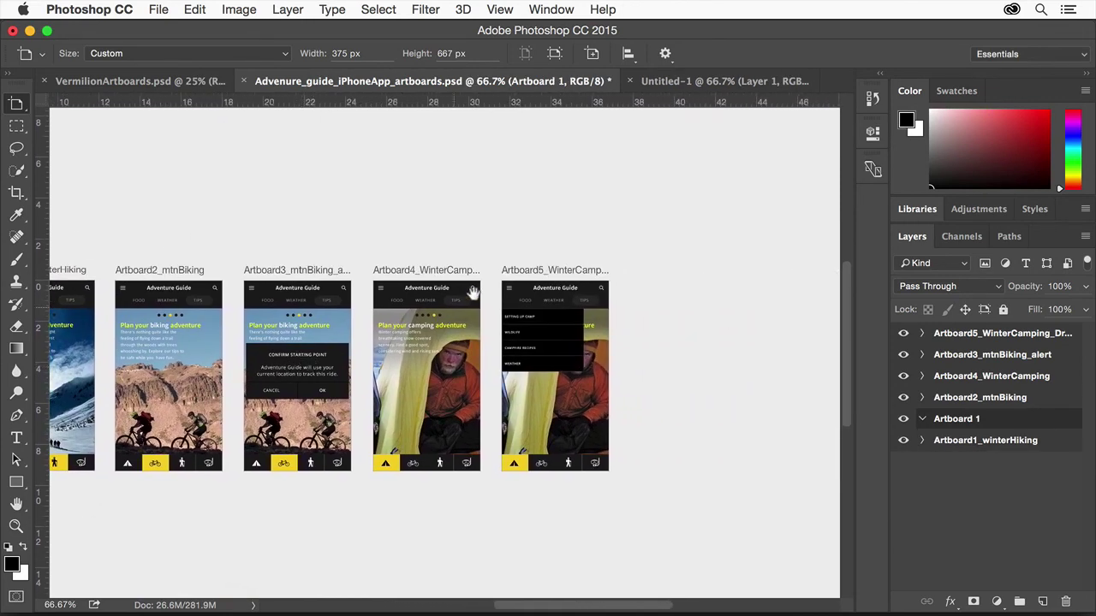
Duplicate Artboard5_WinterCamping_Dropdown directly to its right
left_click(540, 268)
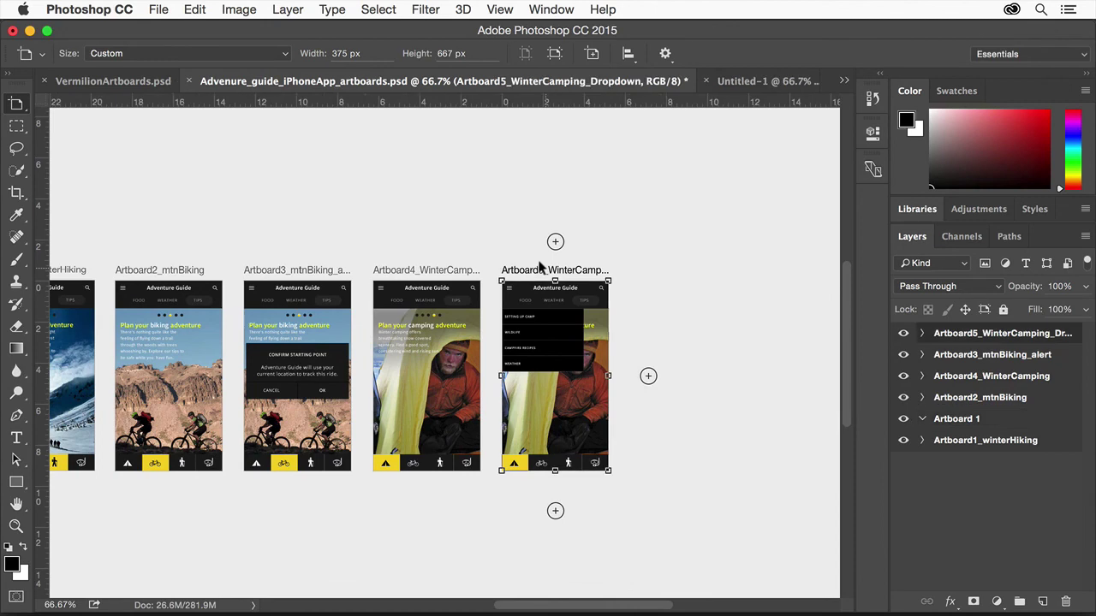
left_click(648, 377, "alt")
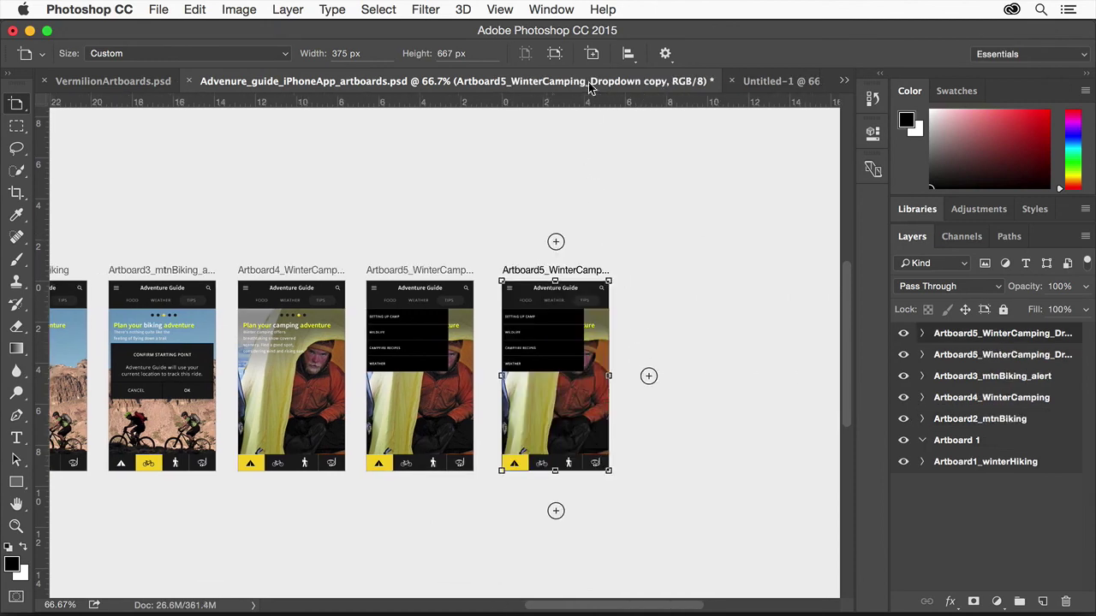
Add an iPhone 5 (640, 1136) artboard to the right of the duplicated Dropdown artboard and rename it "iPhone 5"
left_click(267, 55)
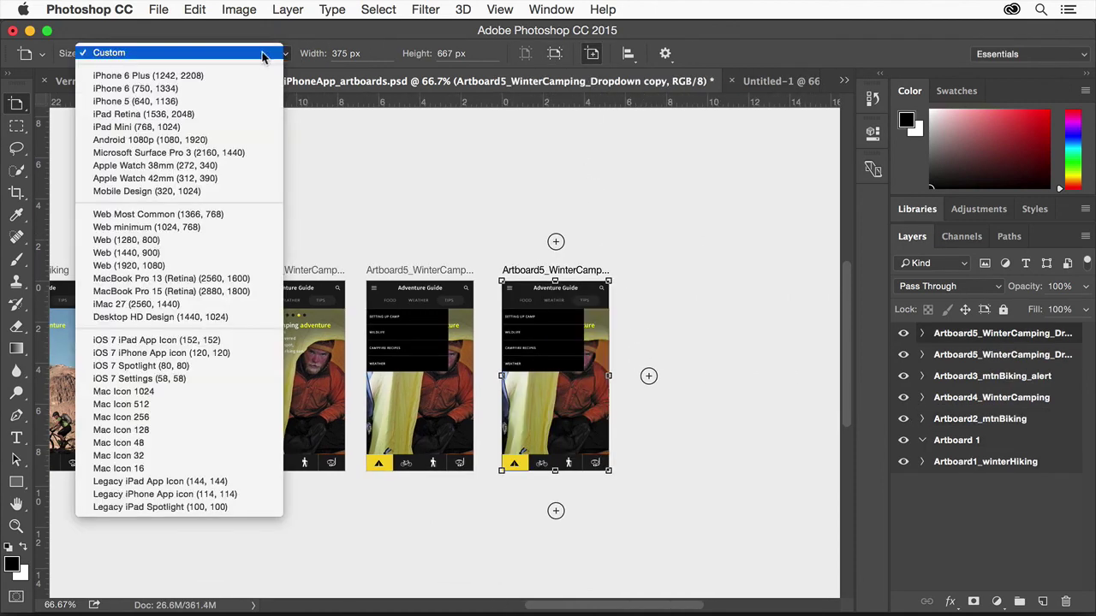
left_click(210, 101)
left_click(646, 279)
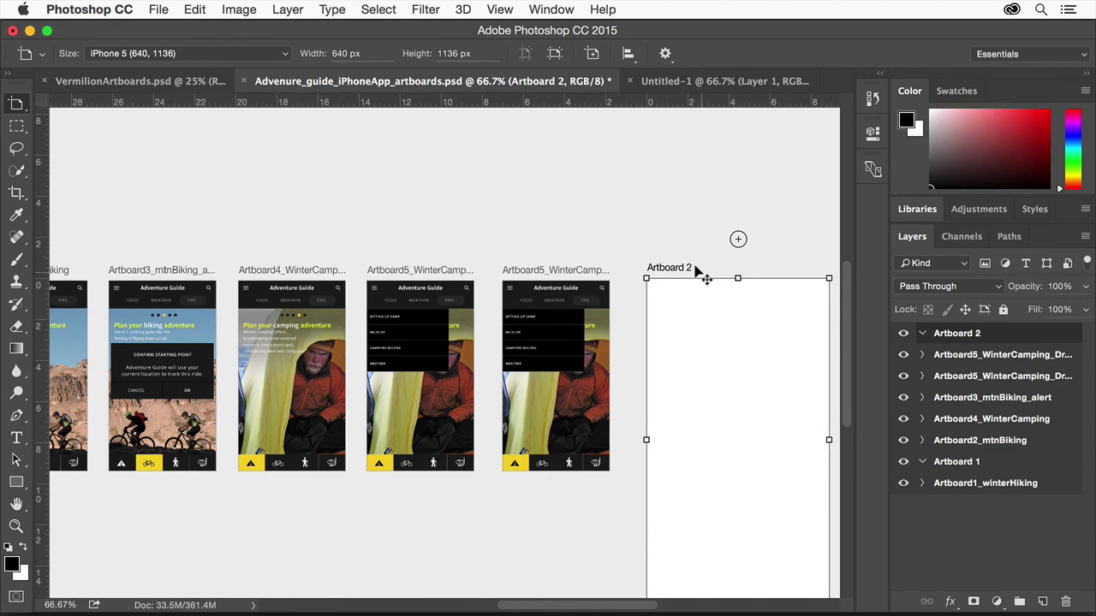
double_click(952, 334)
type("iPho")
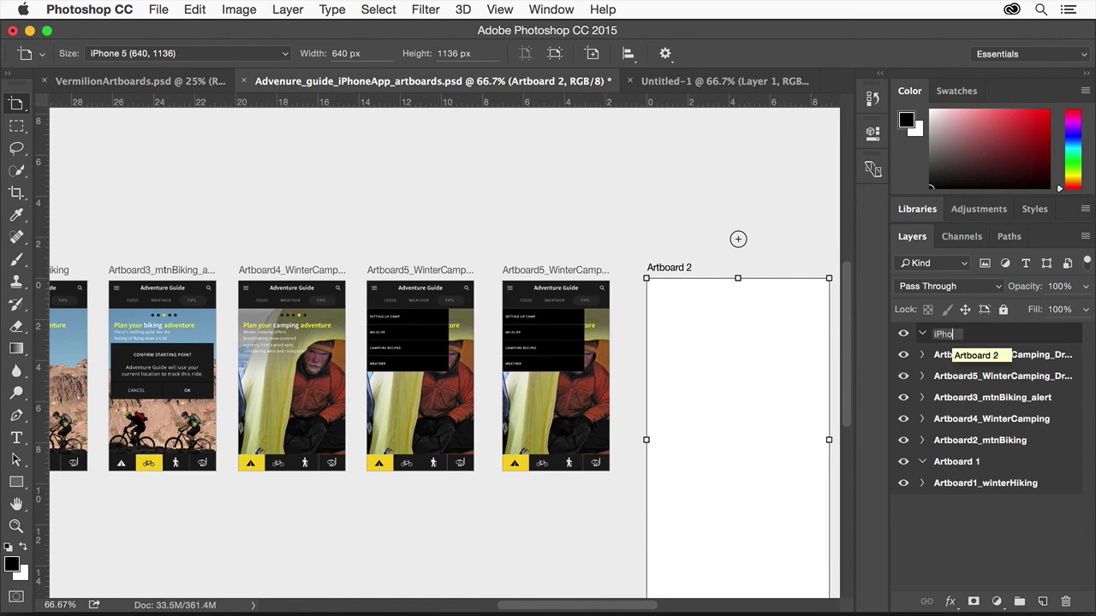
type("ne 5")
key("Return")
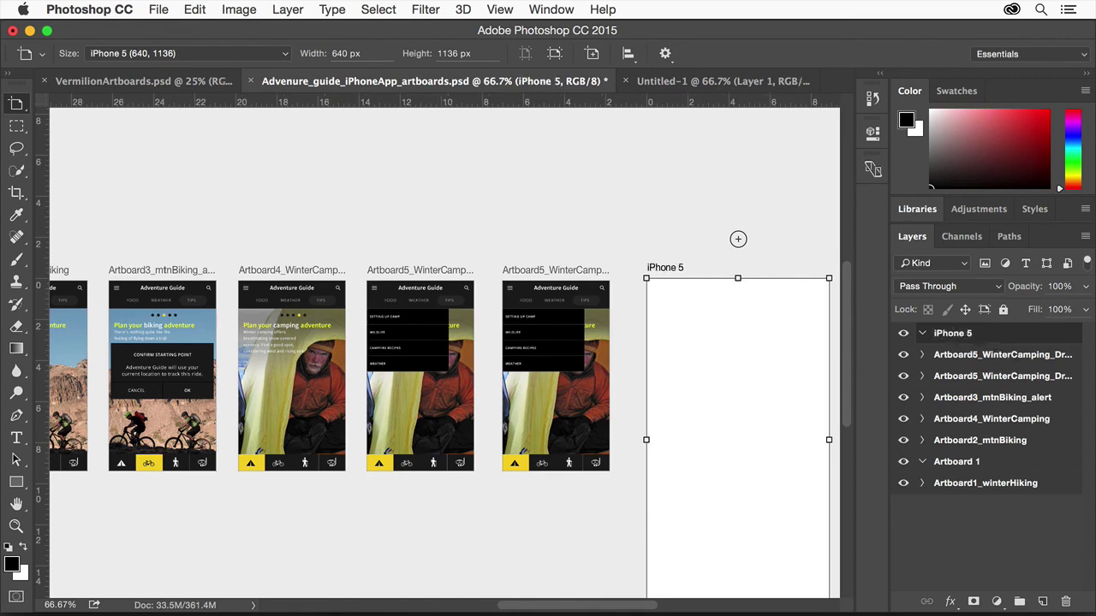
Hide the artboard names on the canvas and show them again
left_click(501, 10)
mouse_move(571, 307)
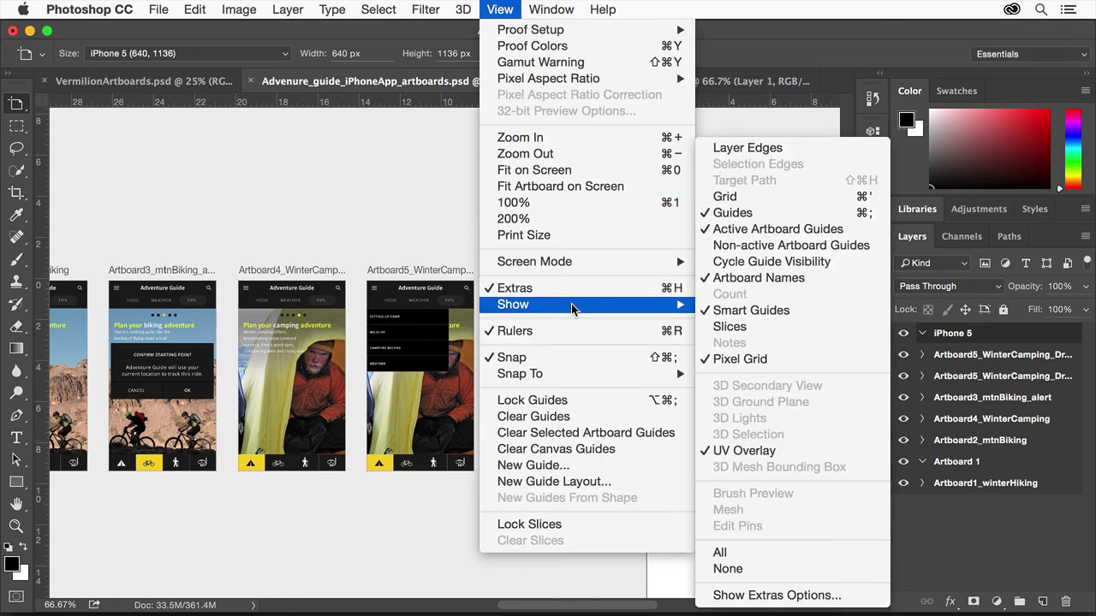
left_click(758, 277)
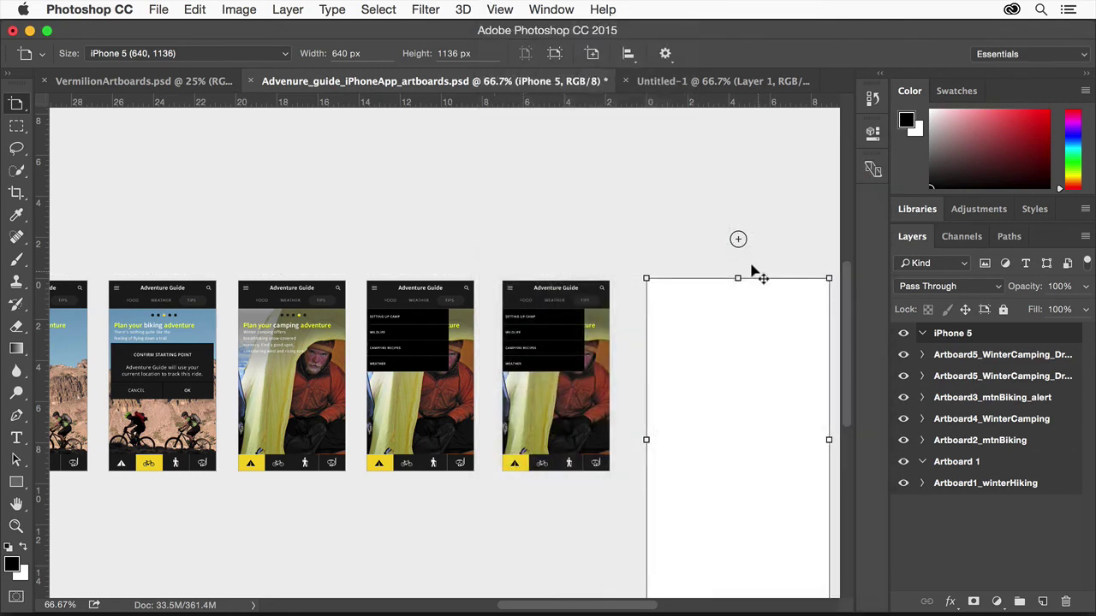
left_click(500, 9)
mouse_move(562, 305)
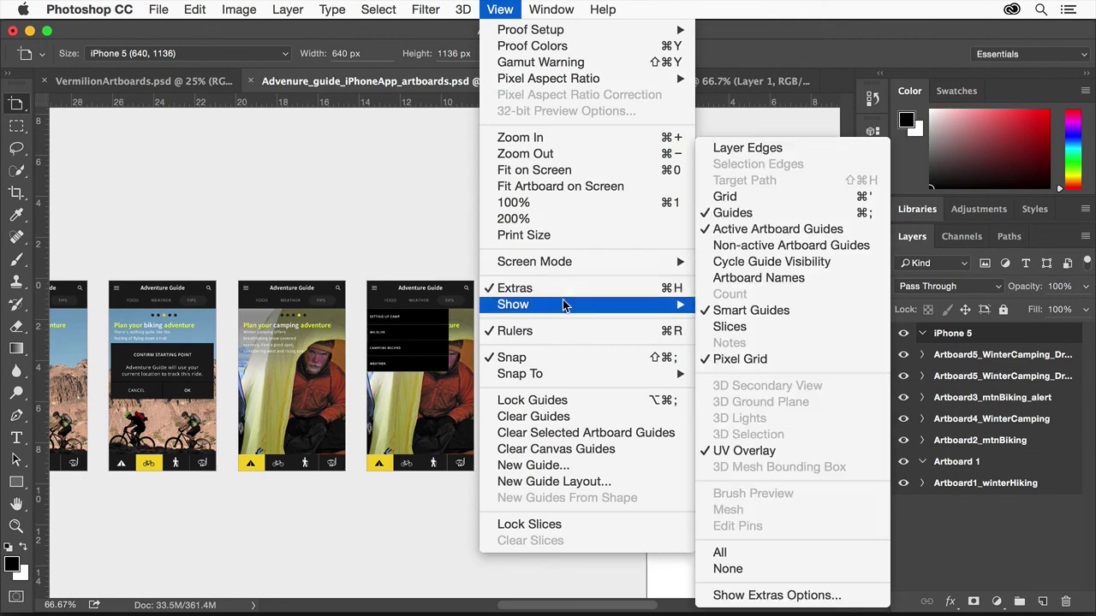
left_click(788, 278)
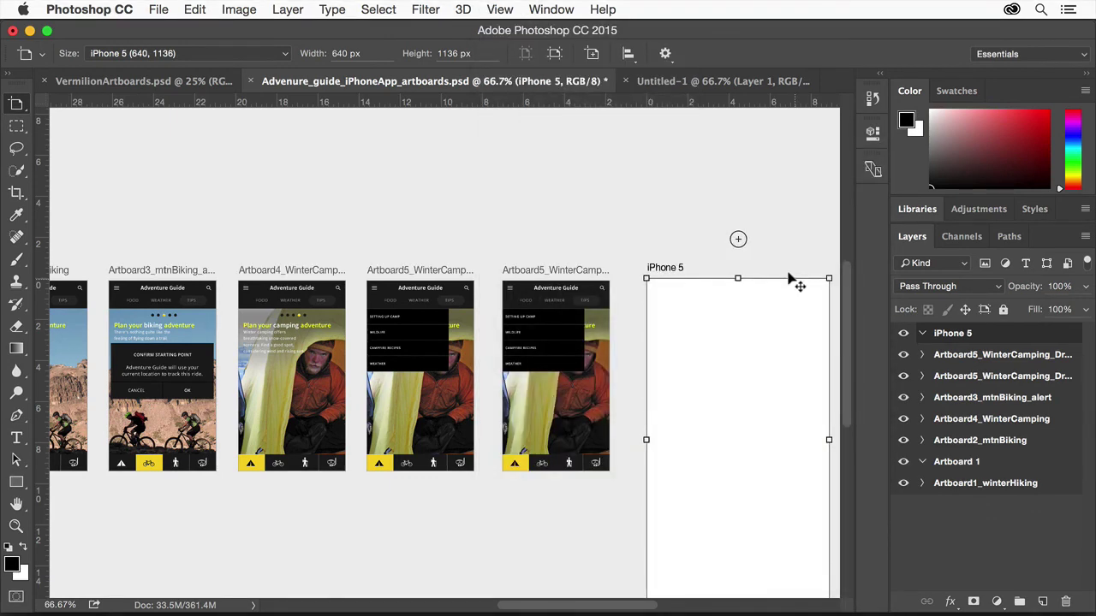
Select the duplicated Artboard5_WinterCamping_Dropdown, filter the layers by Artboard, and collapse its contents
left_click(920, 355)
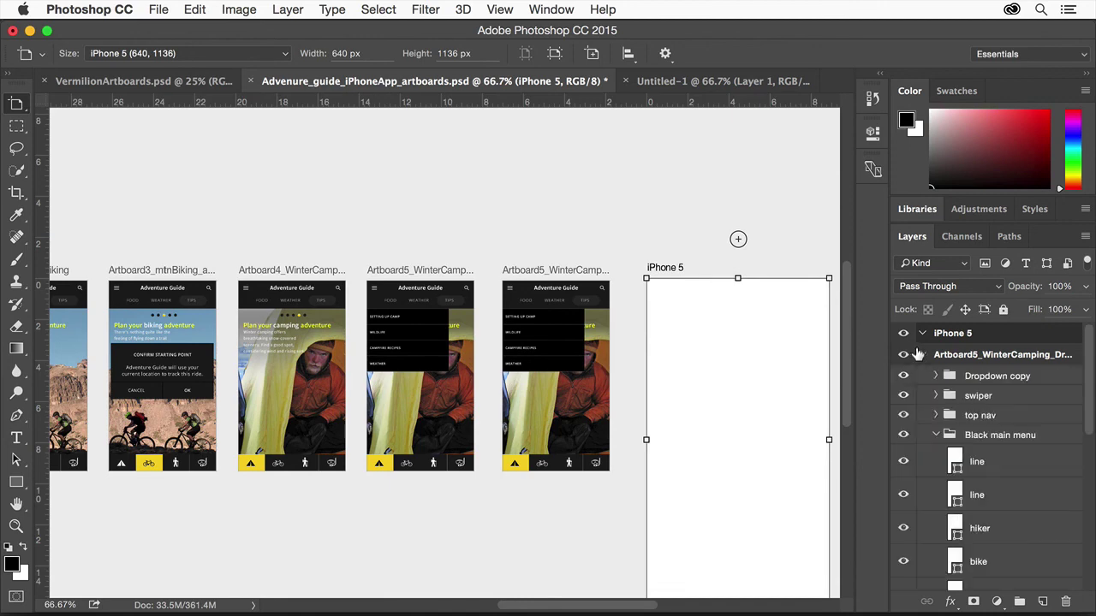
left_click(979, 348)
left_click(961, 263)
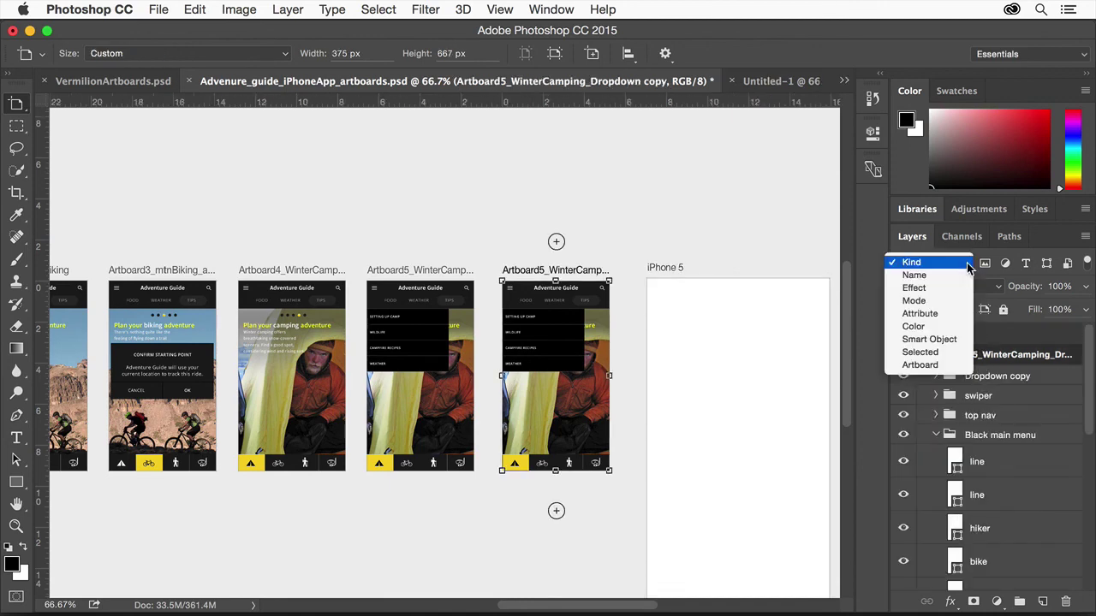
left_click(921, 365)
left_click(923, 333)
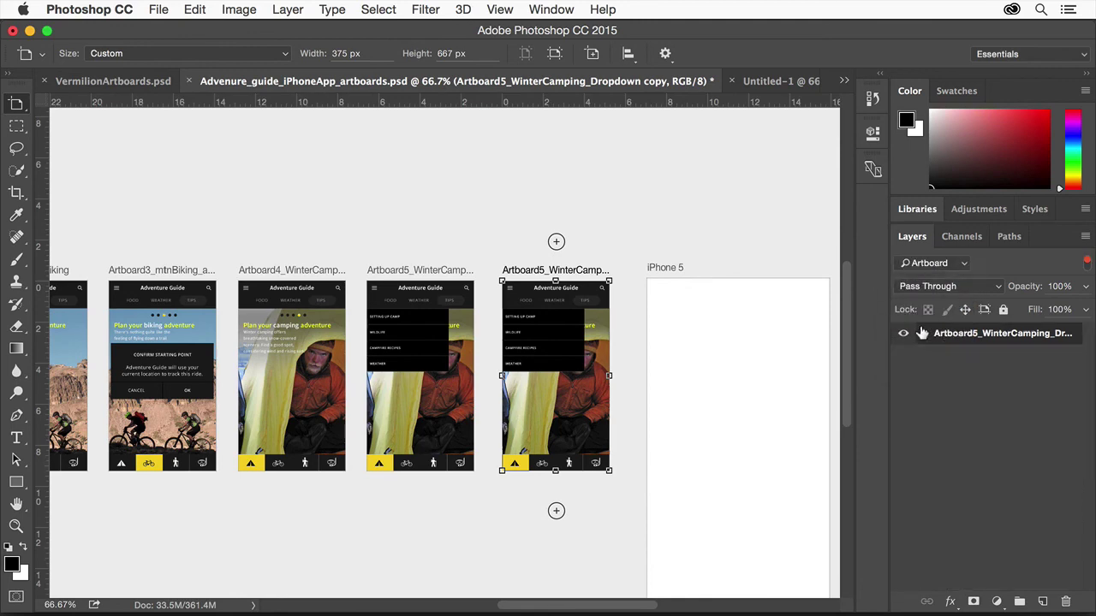
With Auto-Select on, move the top nav BG bar off the original Artboard5_WinterCamping_Dropdown onto the canvas and back over the artboard's header
key("v")
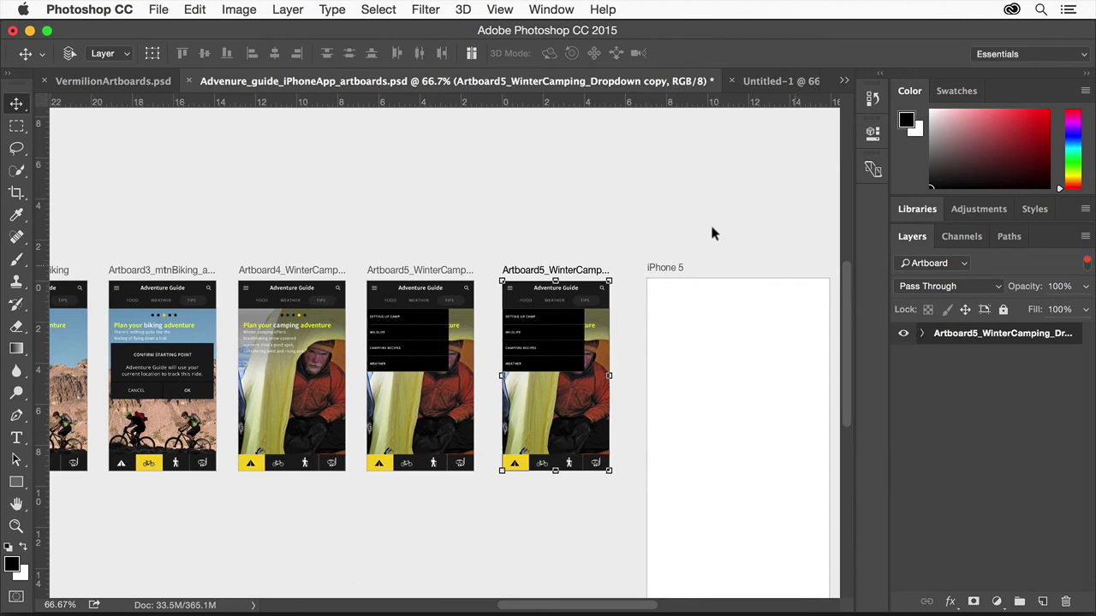
left_click(70, 53)
left_click(444, 286)
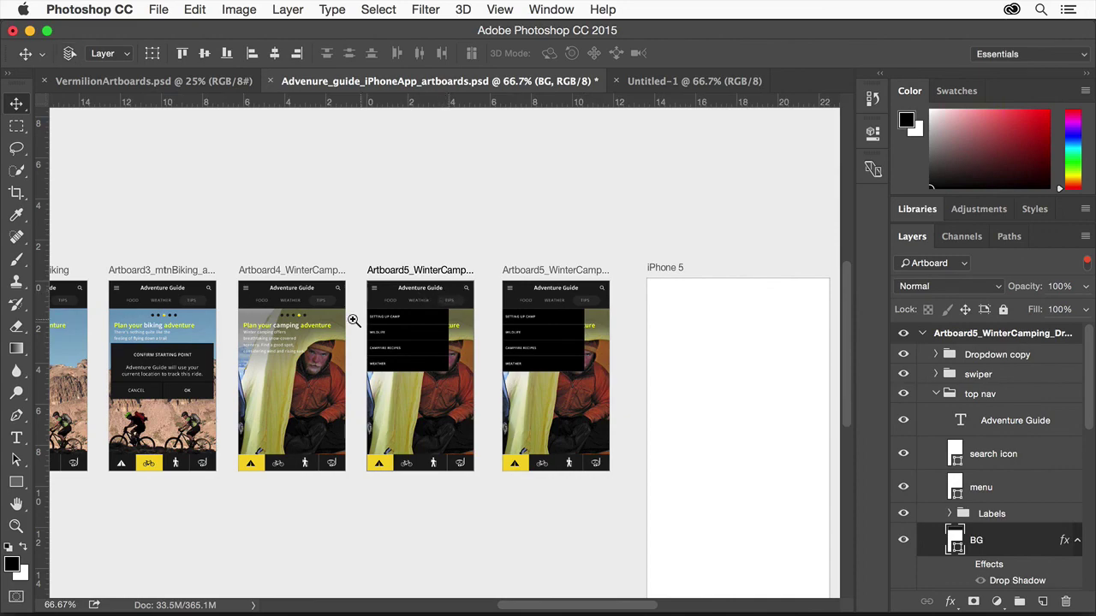
left_click_drag(355, 323, 409, 343)
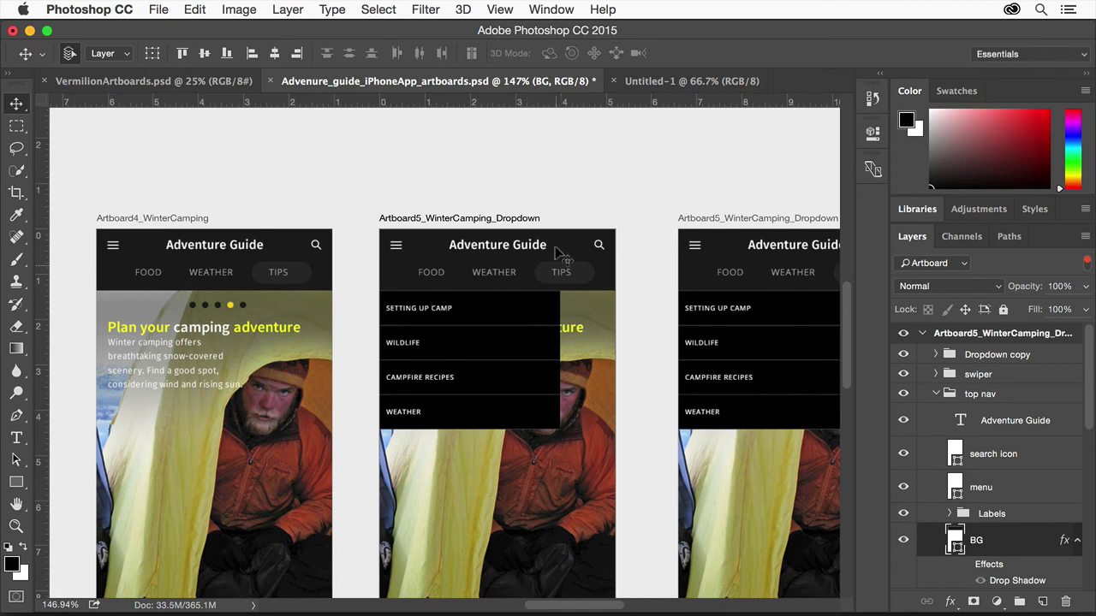
left_click_drag(561, 250, 611, 155)
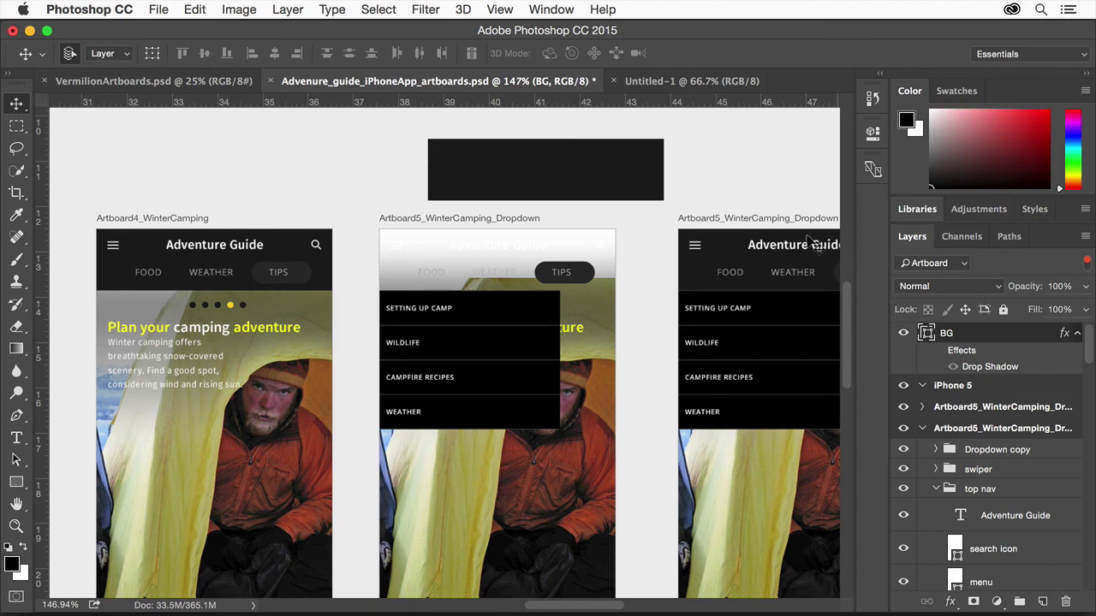
left_click_drag(526, 153, 482, 245)
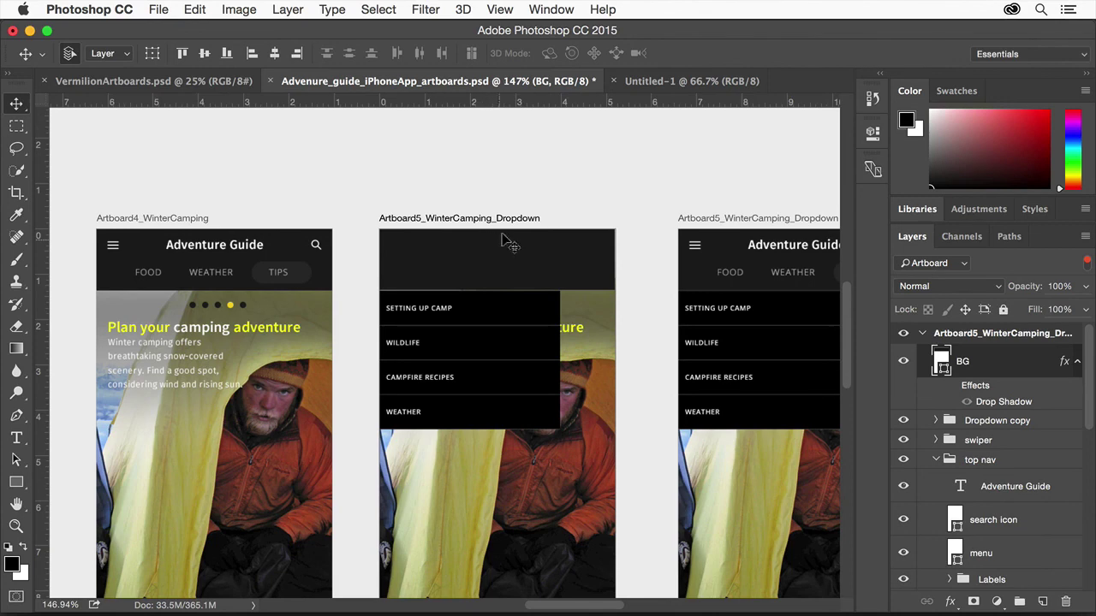
Lock the original Artboard5_WinterCamping_Dropdown completely and try to move it, dismissing the alert
left_click(987, 334)
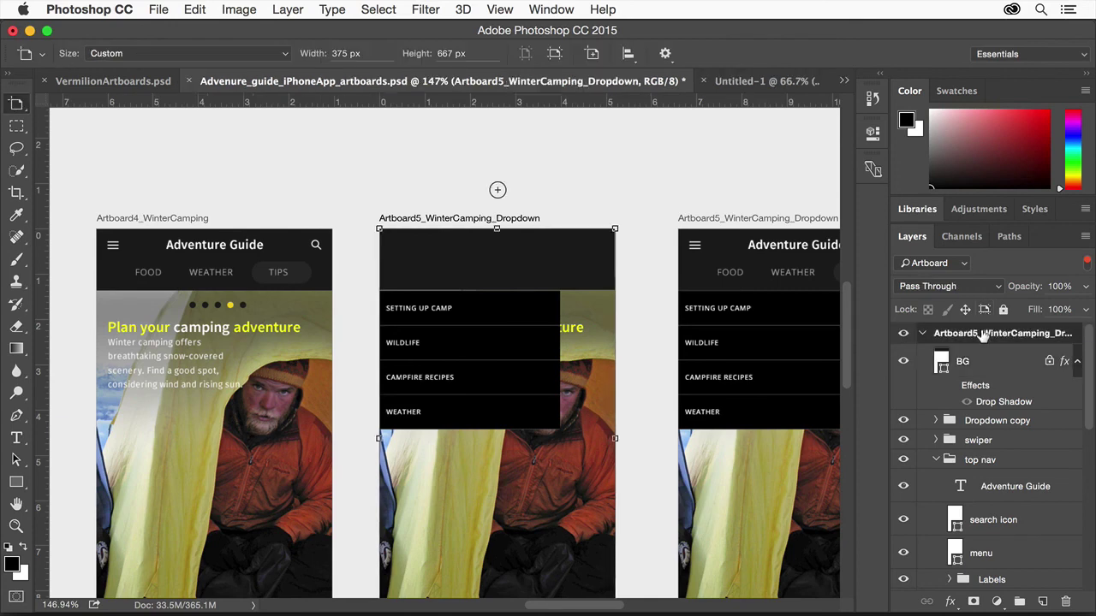
left_click(1003, 311)
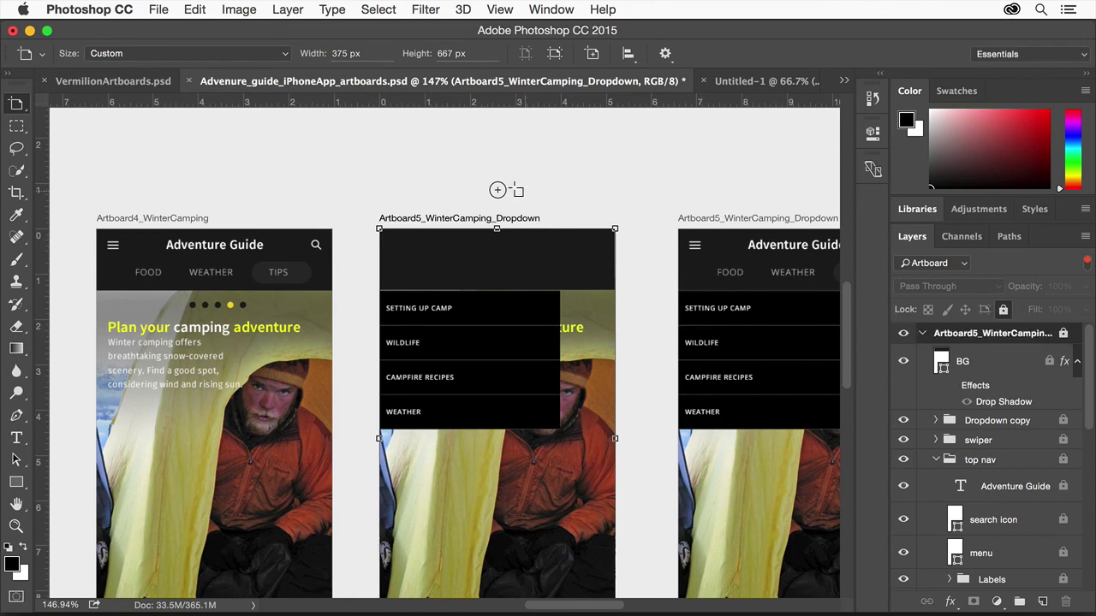
left_click_drag(422, 216, 324, 160)
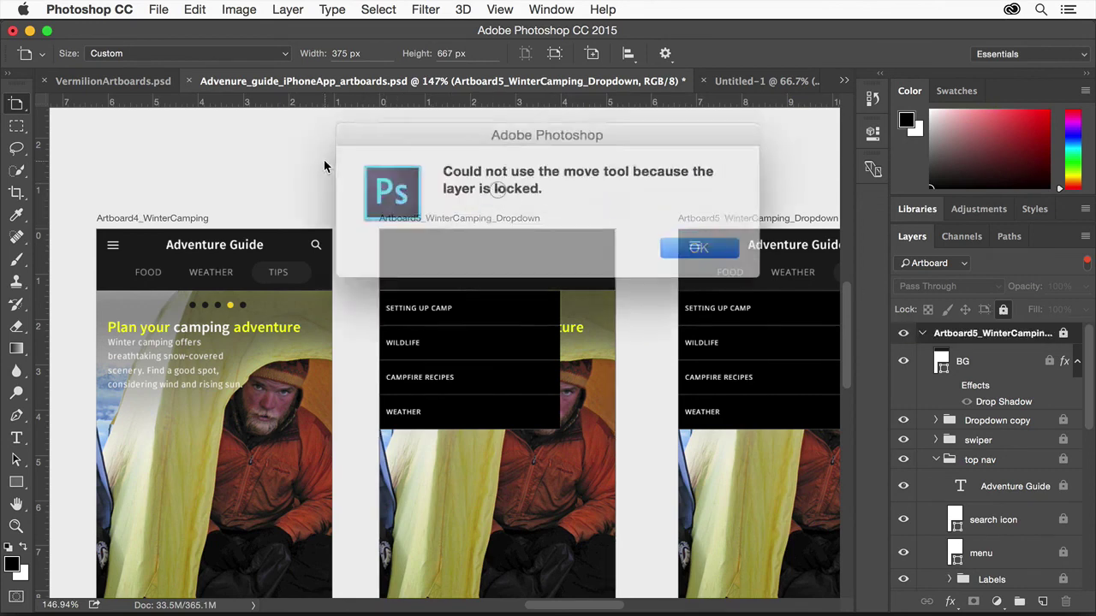
left_click(675, 241)
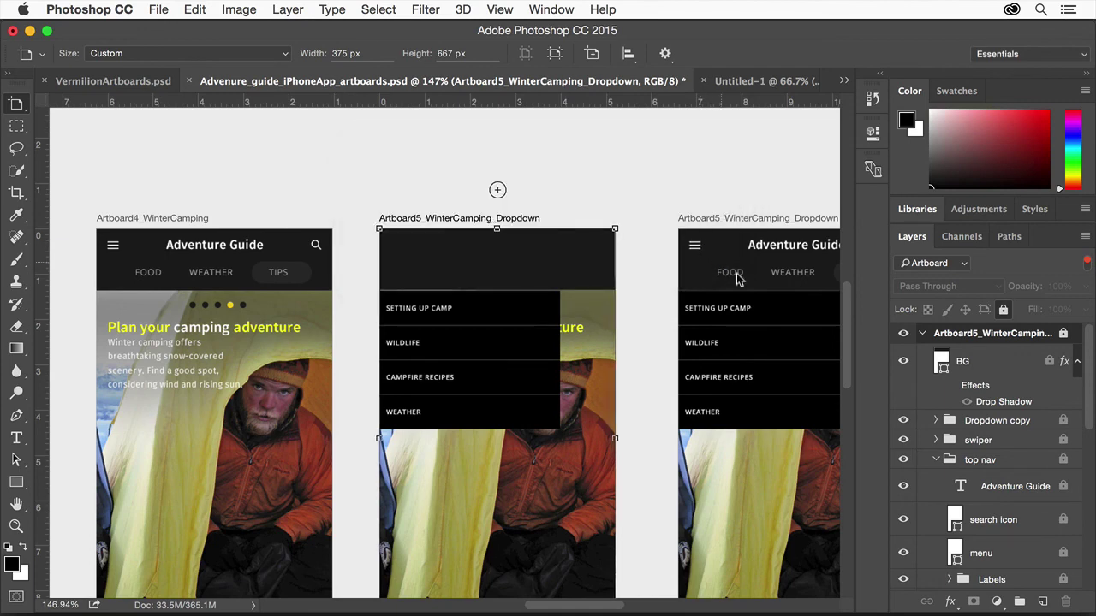
Open the Export As settings for the search icon layer
right_click(983, 516)
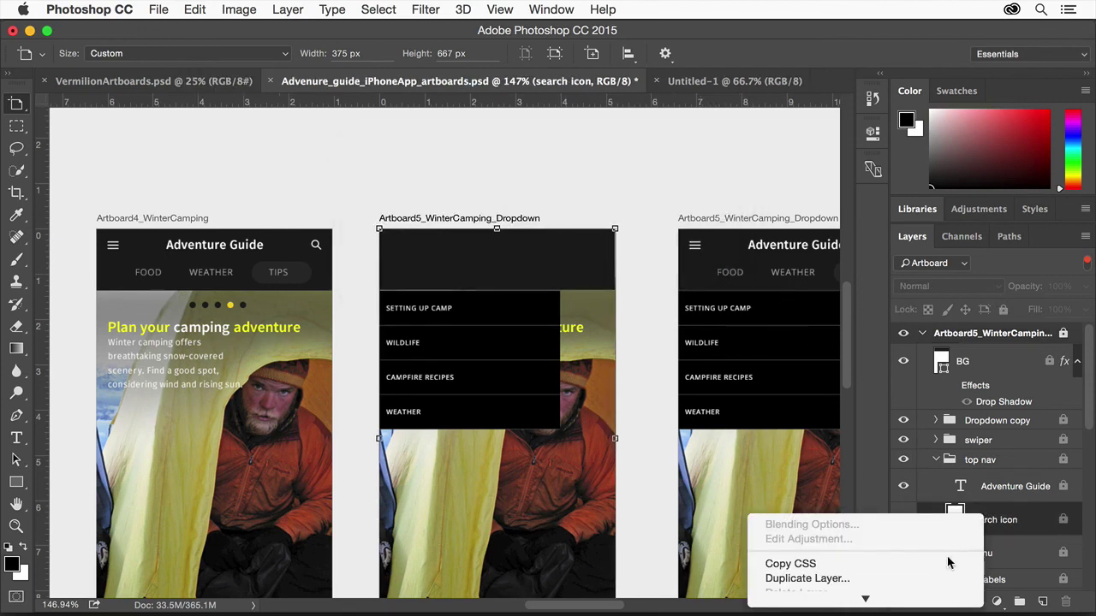
mouse_move(929, 593)
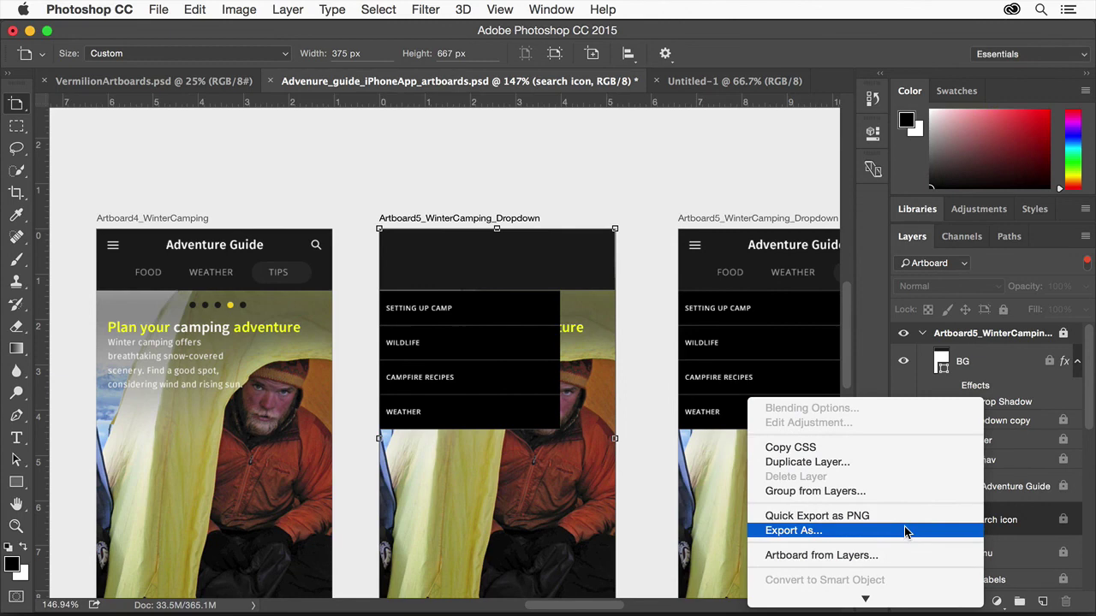
left_click(904, 530)
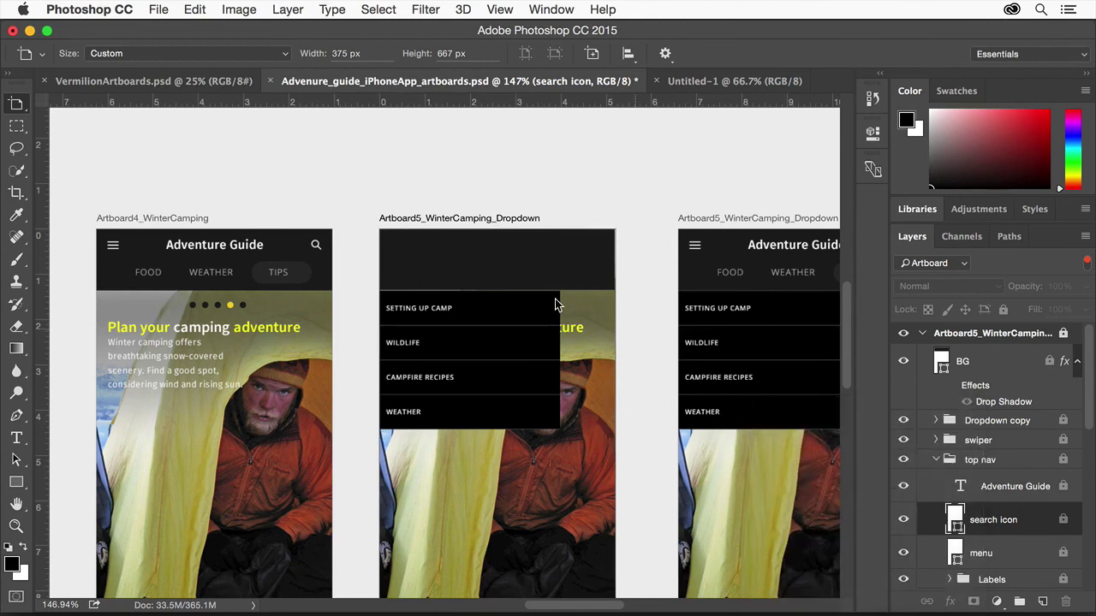
Review the Export As settings for all artboards and close them without exporting
left_click(153, 14)
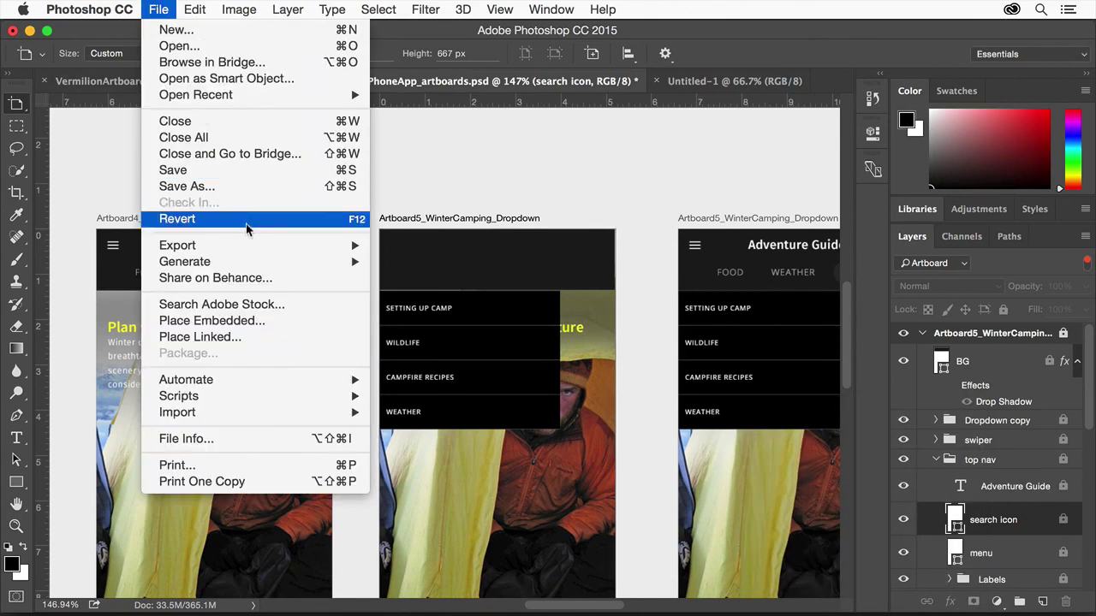
mouse_move(259, 247)
left_click(424, 267)
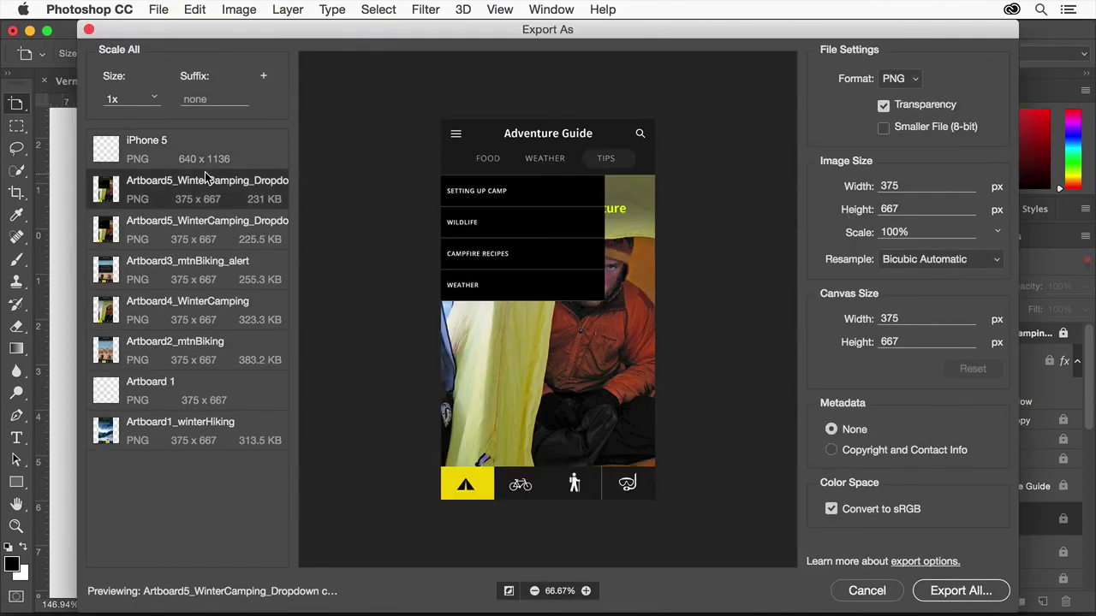
left_click(880, 591)
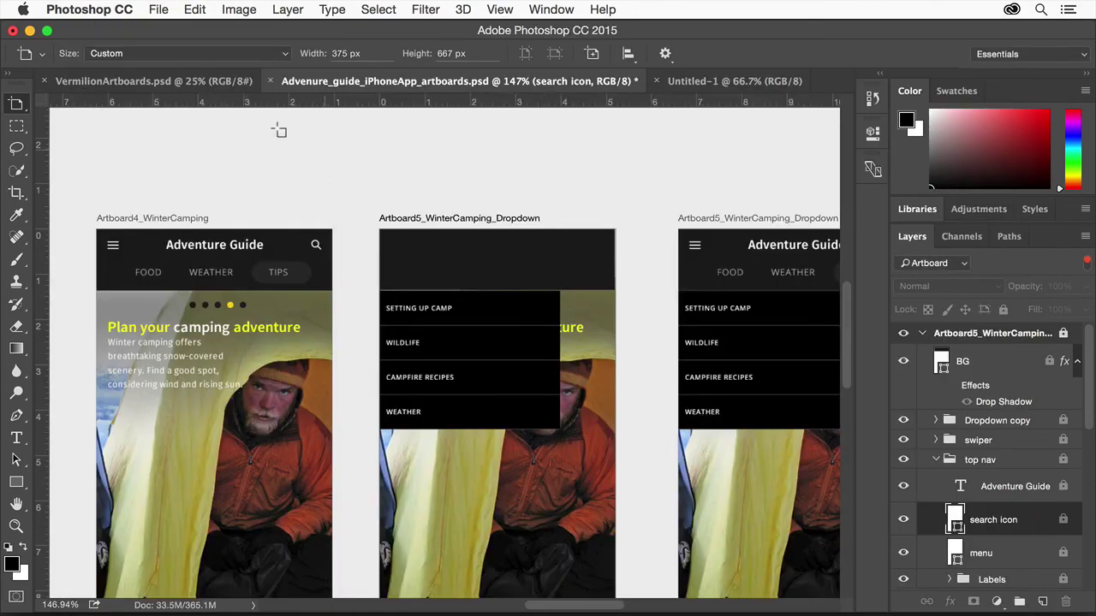
Review the Artboards To Files export options and close them without exporting
left_click(166, 17)
mouse_move(244, 247)
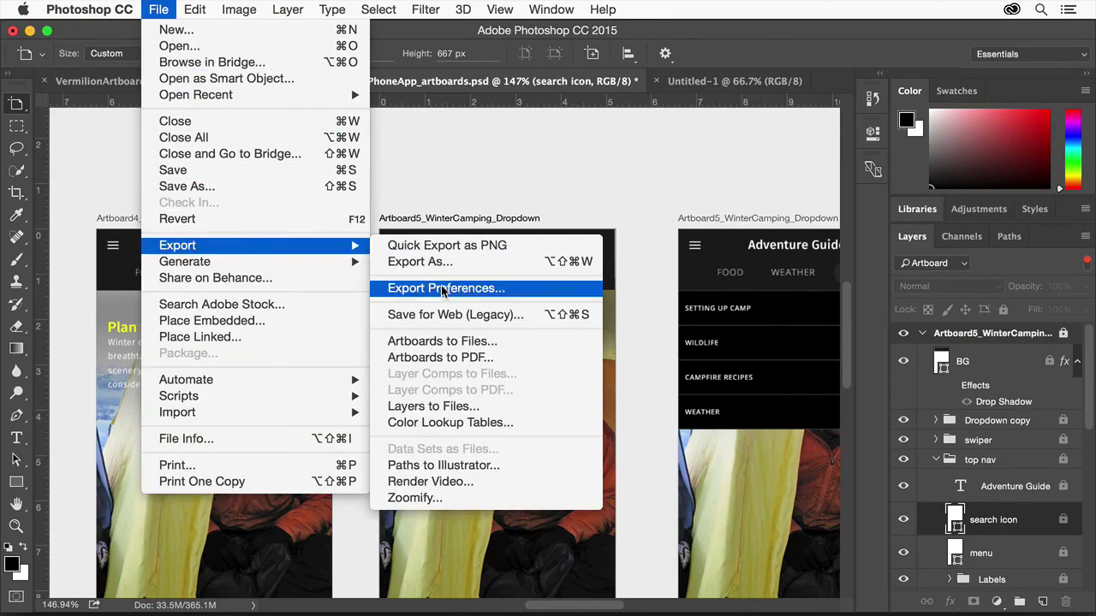
left_click(492, 344)
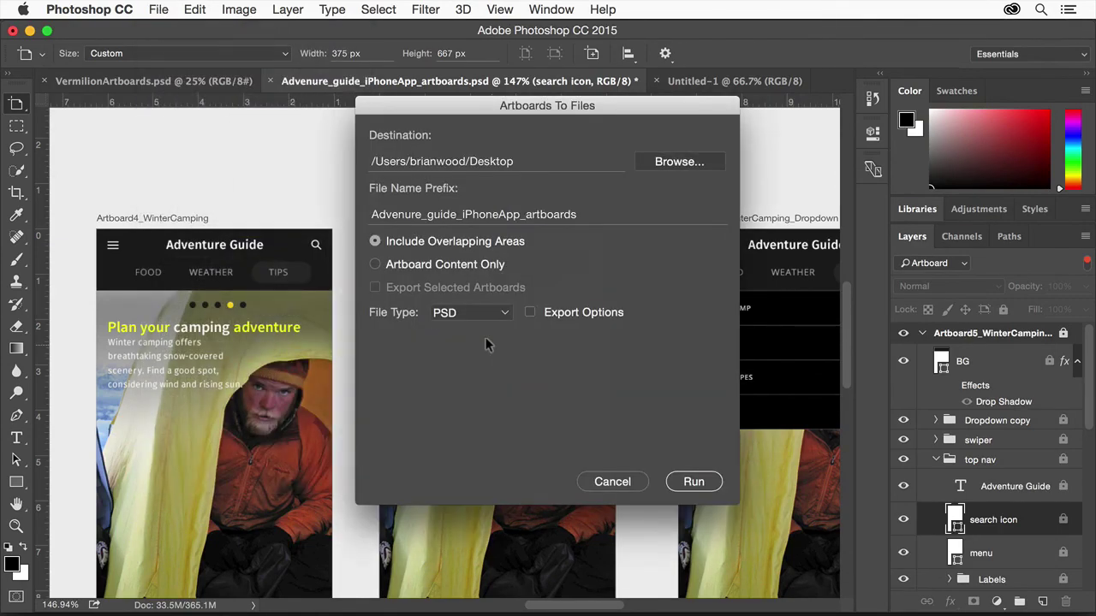
left_click(613, 482)
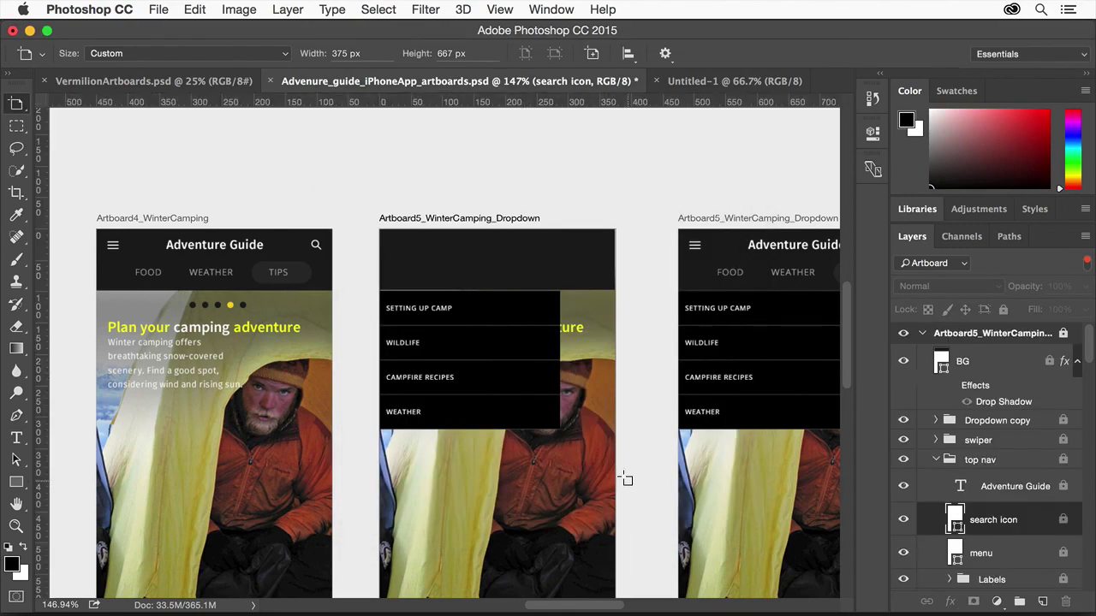
Export the artboards to a multi-page PDF on the Desktop with overlapping areas included, JPEG encoding at quality 8 and the ICC profile included
left_click(158, 9)
mouse_move(215, 248)
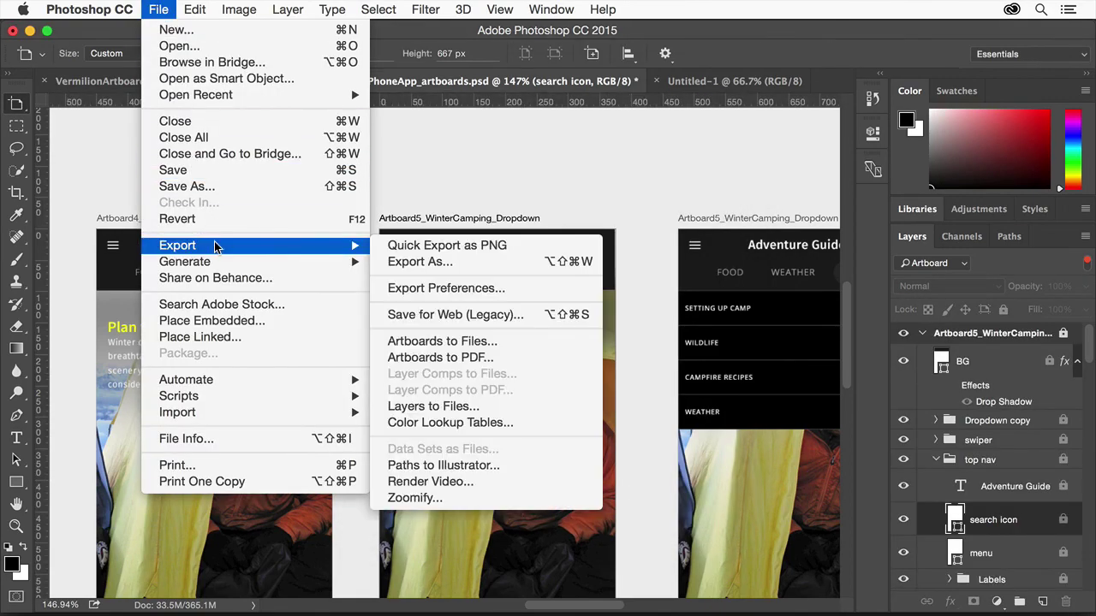
left_click(487, 360)
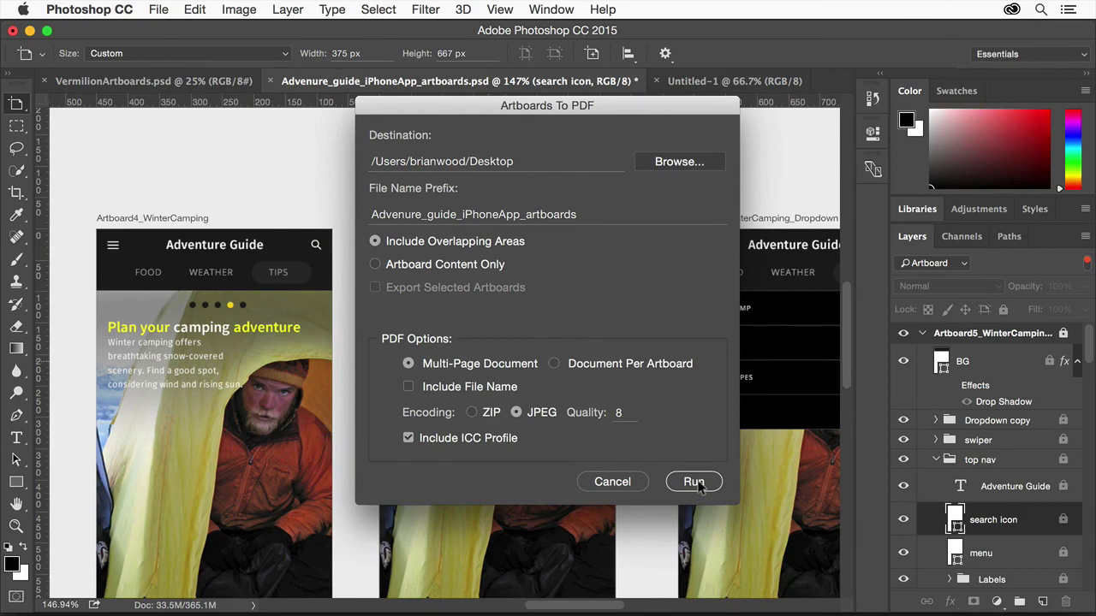
left_click(694, 482)
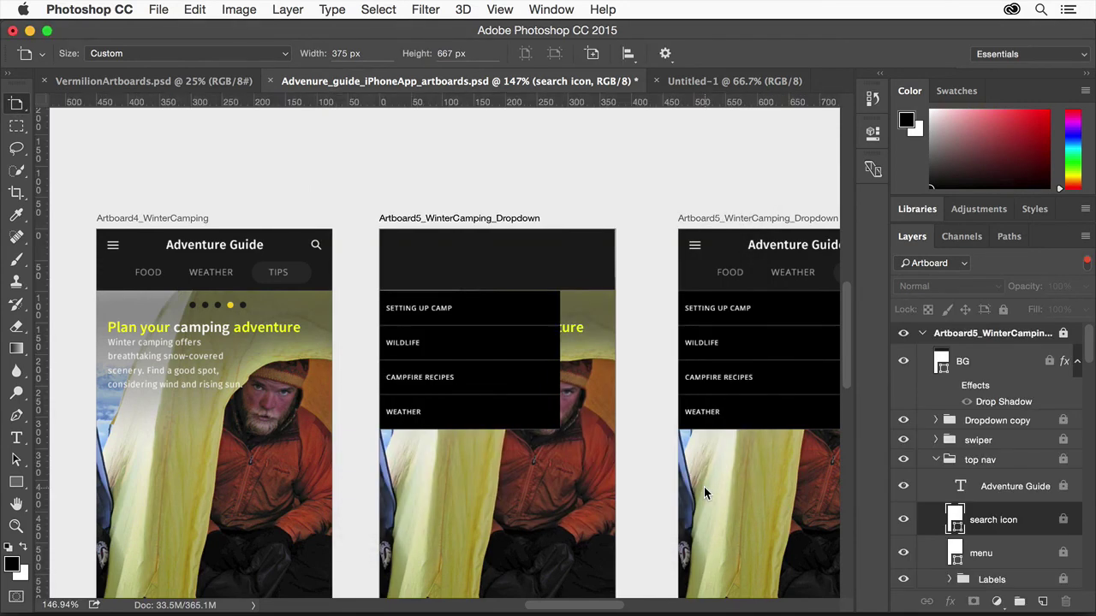
key("super+0")
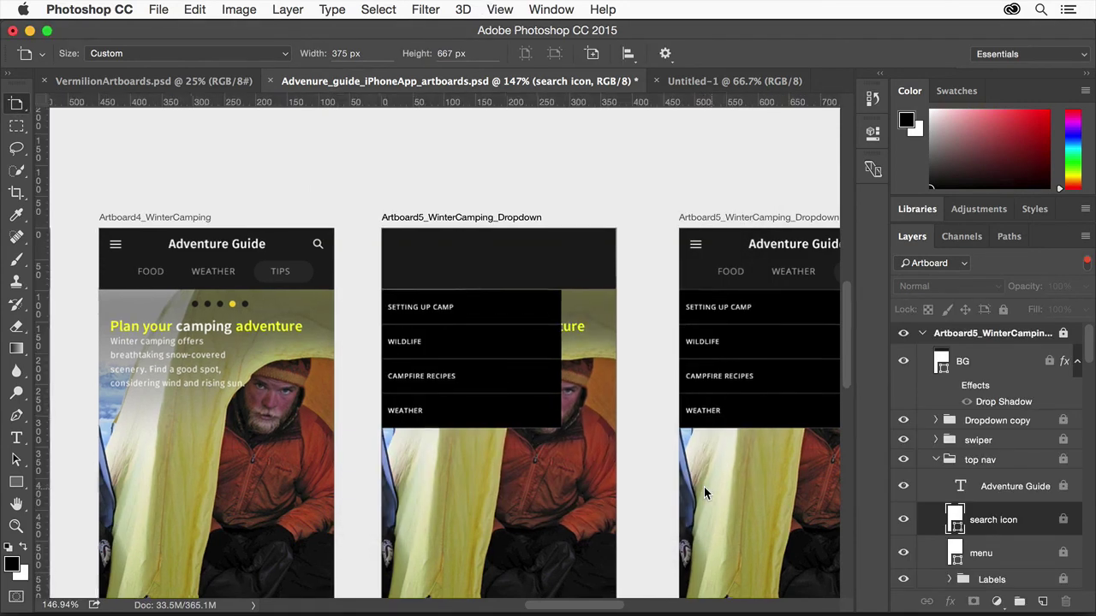